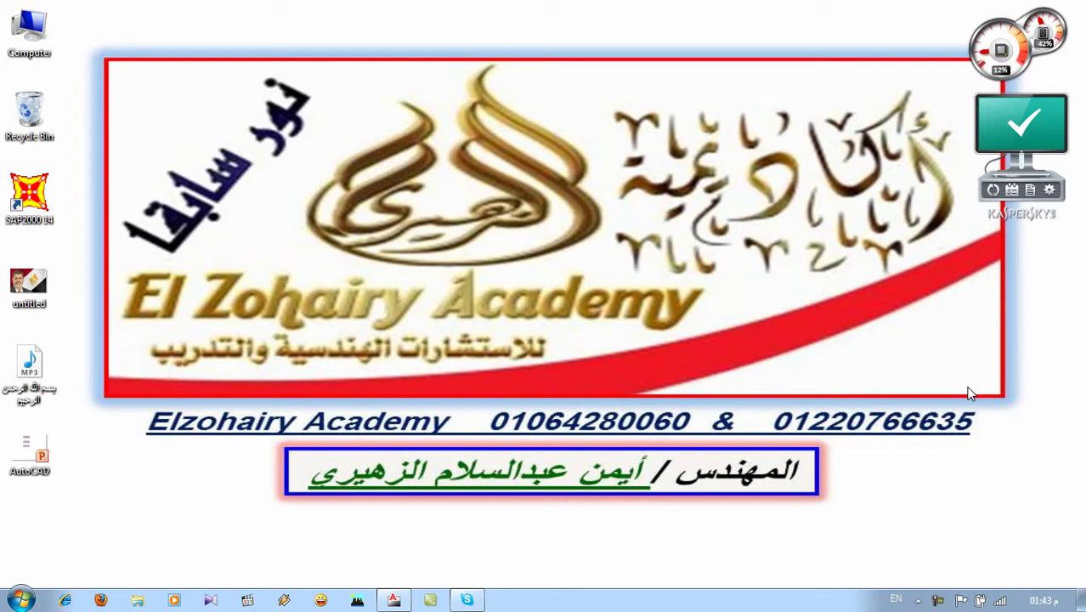
# - Start the lesson slide show listing 13- Extend, 14- Donut and 15- Array
pyautogui.doubleClick(28, 455)
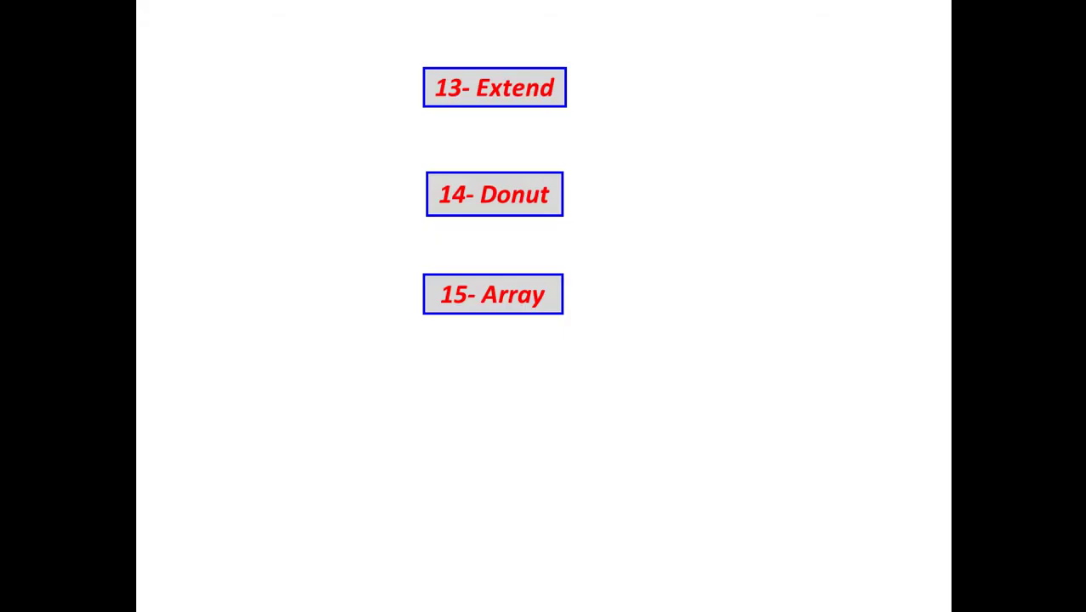
pyautogui.hotkey('alt', 'Tab')
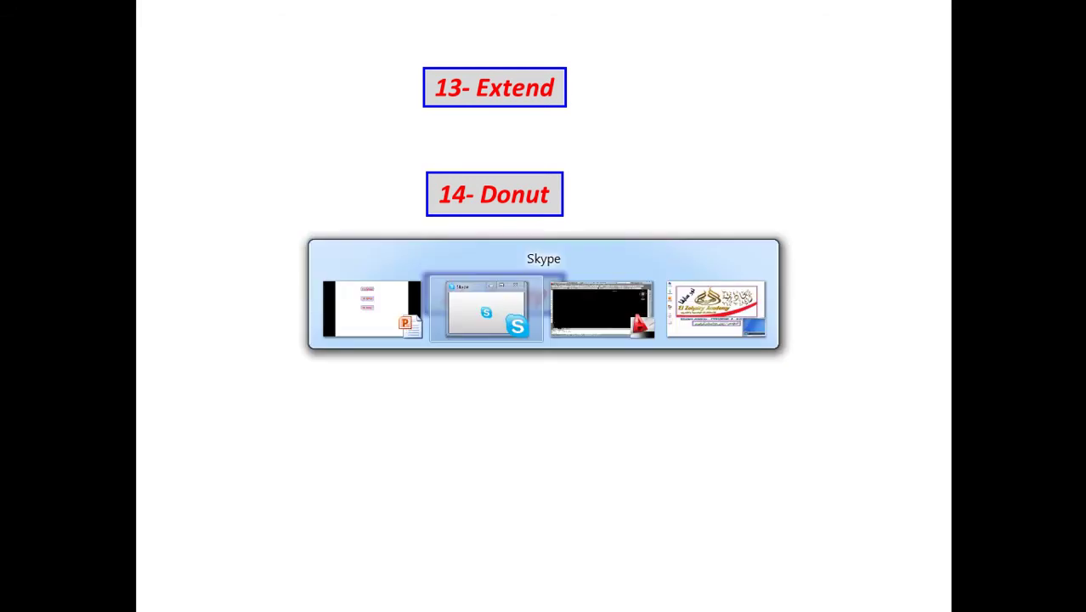
# - Draw a vertical line, then a horizontal line on its left that stops short of it
pyautogui.hotkey('alt', 'Tab')
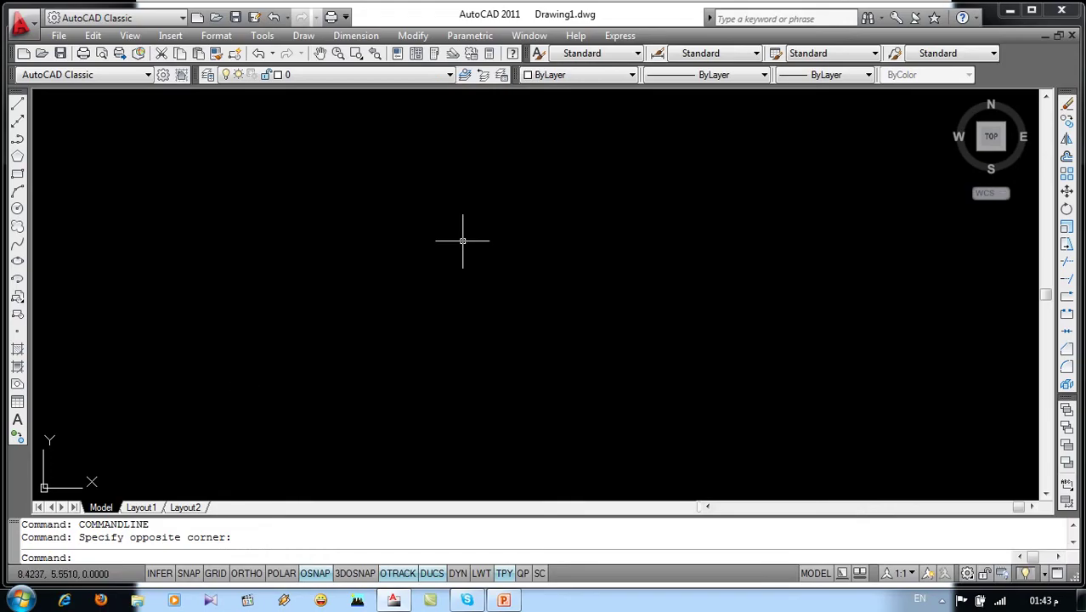
pyautogui.press('Return')
pyautogui.click(603, 174)
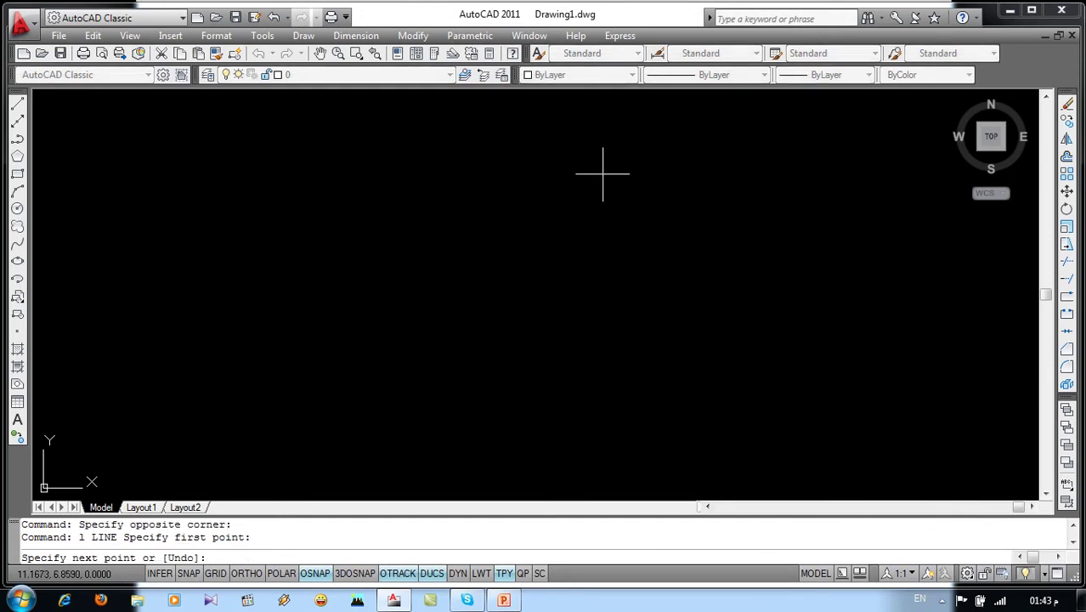
pyautogui.click(605, 434)
pyautogui.press('Return')
pyautogui.press('Return')
pyautogui.click(191, 317)
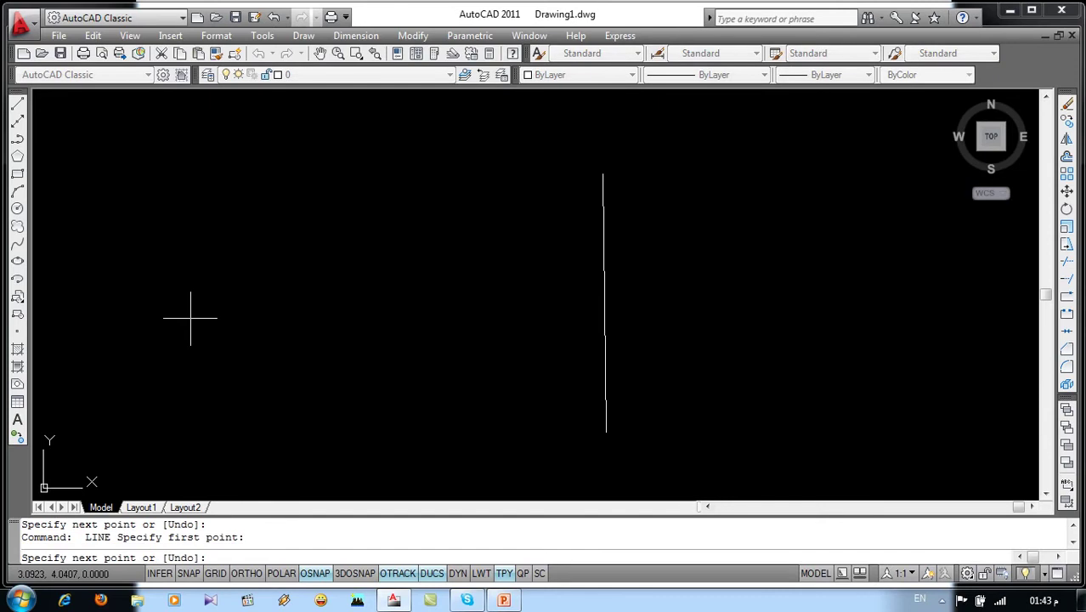
pyautogui.click(406, 318)
pyautogui.press('Return')
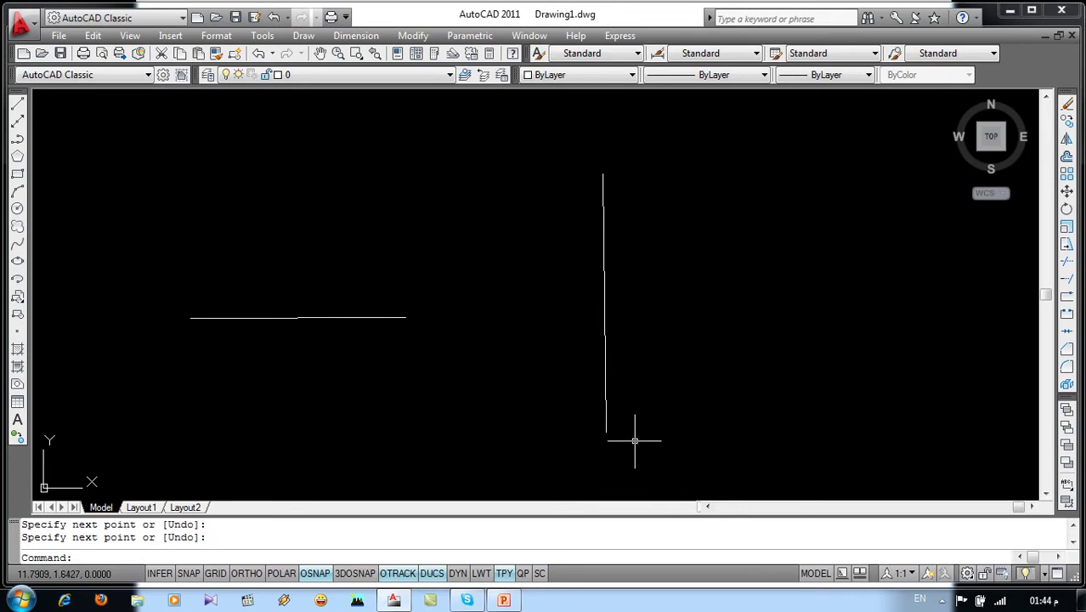
# - Join the two lines with a zero-distance chamfer, then undo it so they are separate again
pyautogui.write('cha')
pyautogui.press('Return')
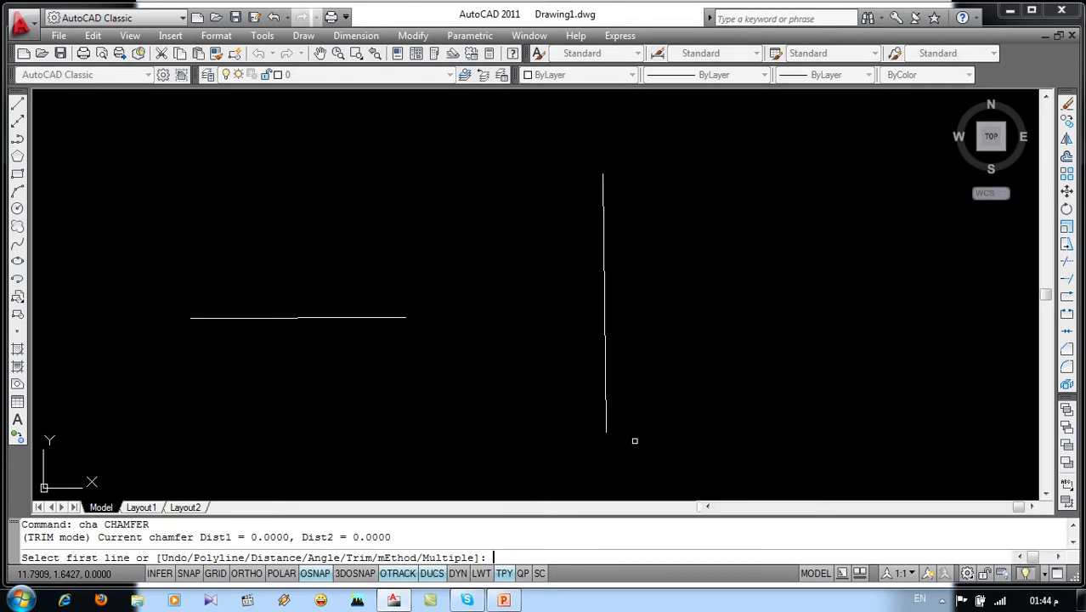
pyautogui.click(604, 390)
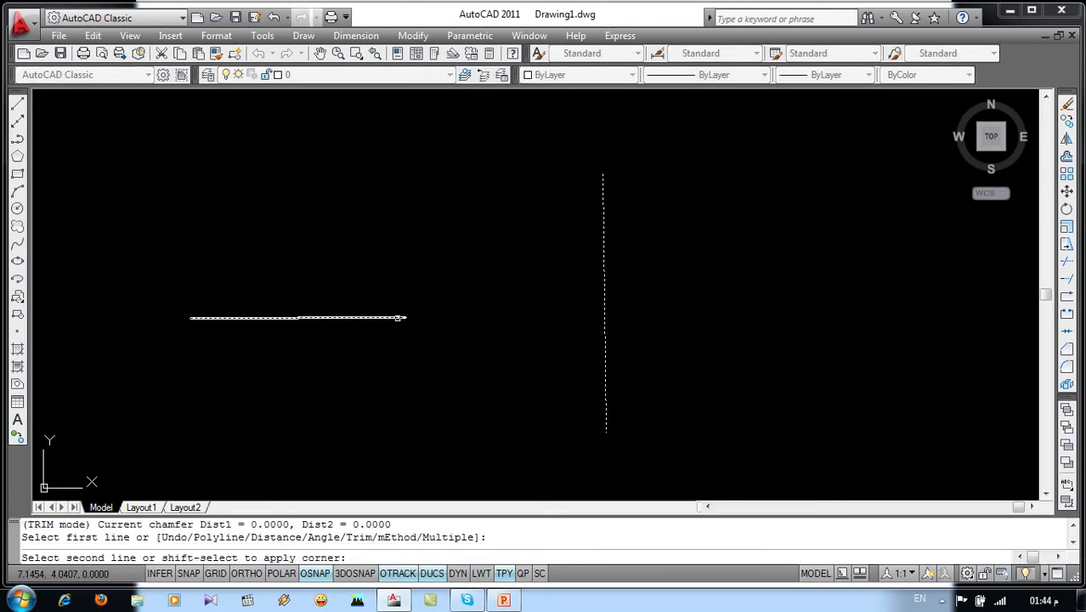
pyautogui.click(396, 318)
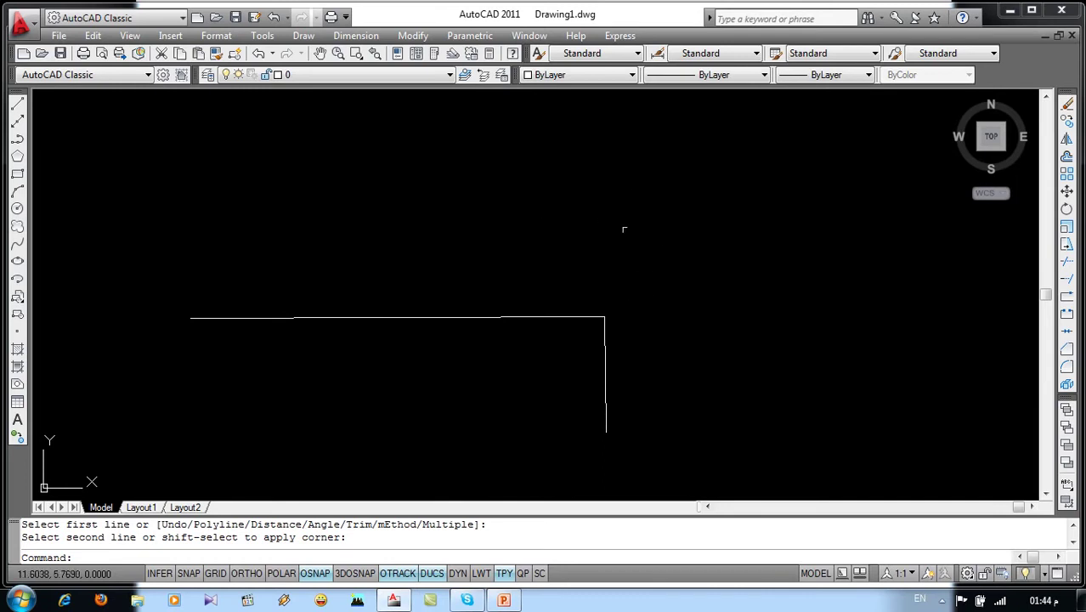
pyautogui.hotkey('ctrl', 'z')
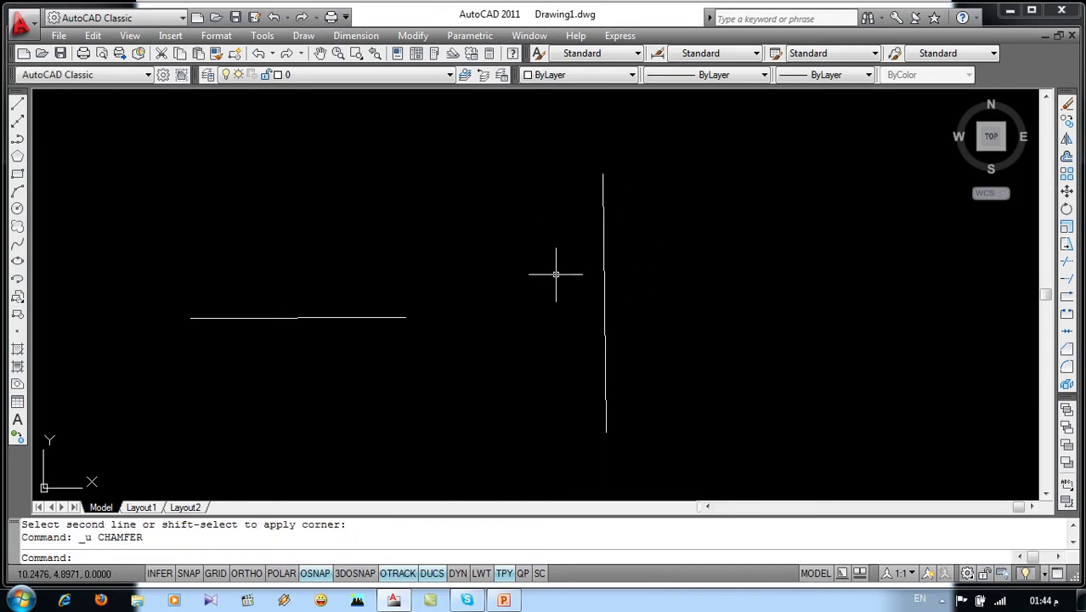
pyautogui.click(604, 256)
pyautogui.click(389, 318)
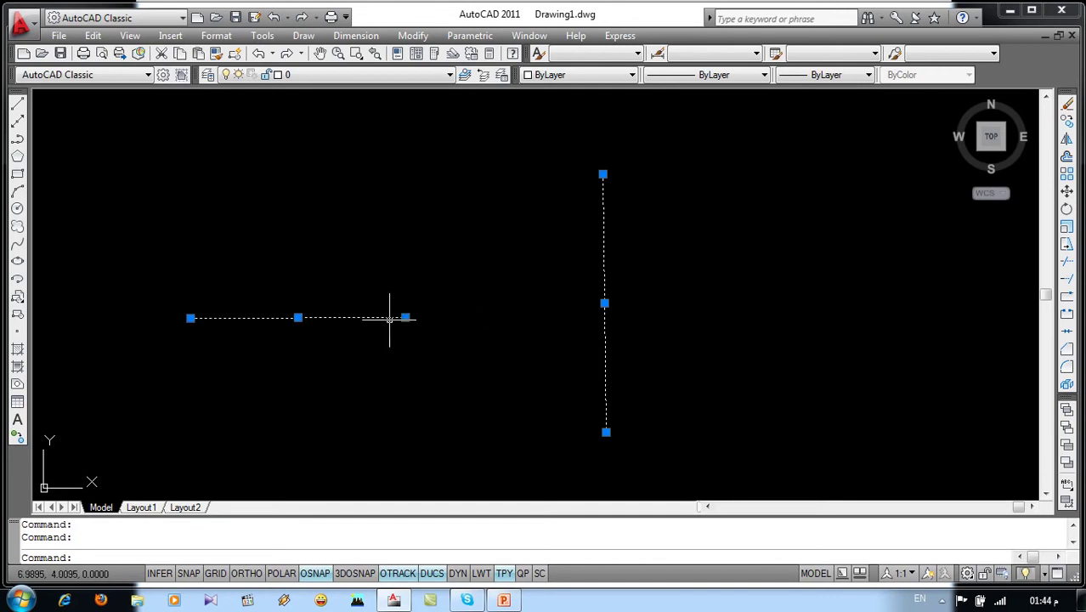
pyautogui.press('Escape')
pyautogui.press('Escape')
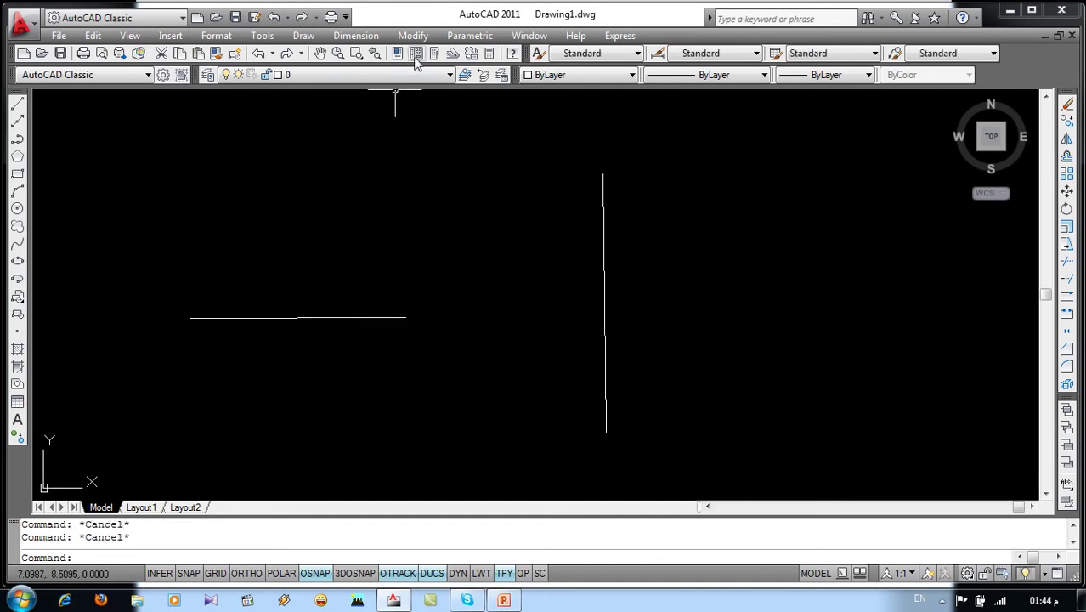
# - Extend the horizontal line to the vertical line, using the vertical line as boundary
pyautogui.click(414, 36)
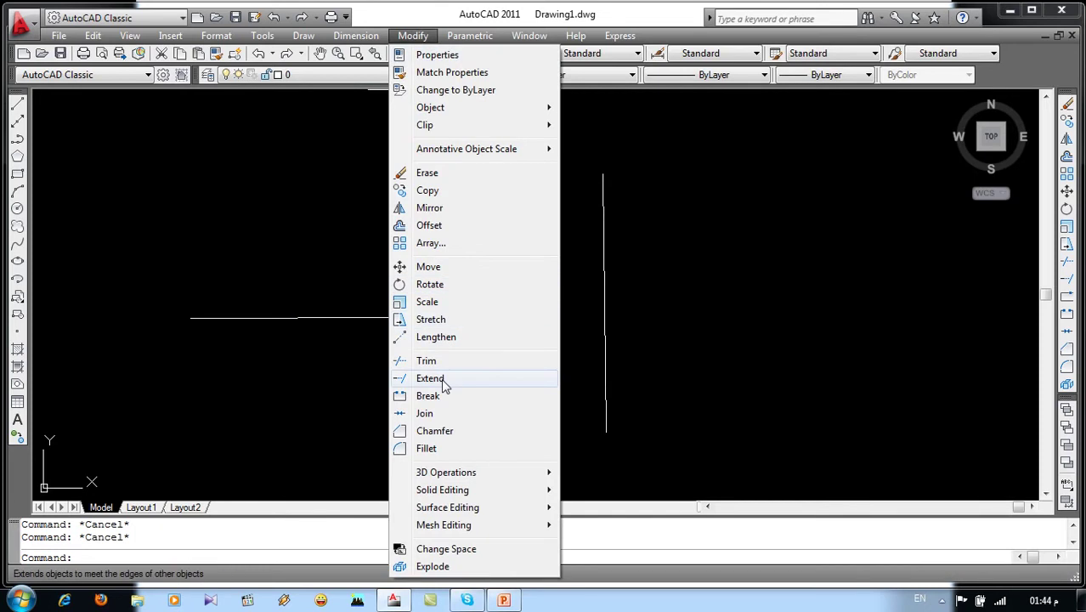
pyautogui.press('Escape')
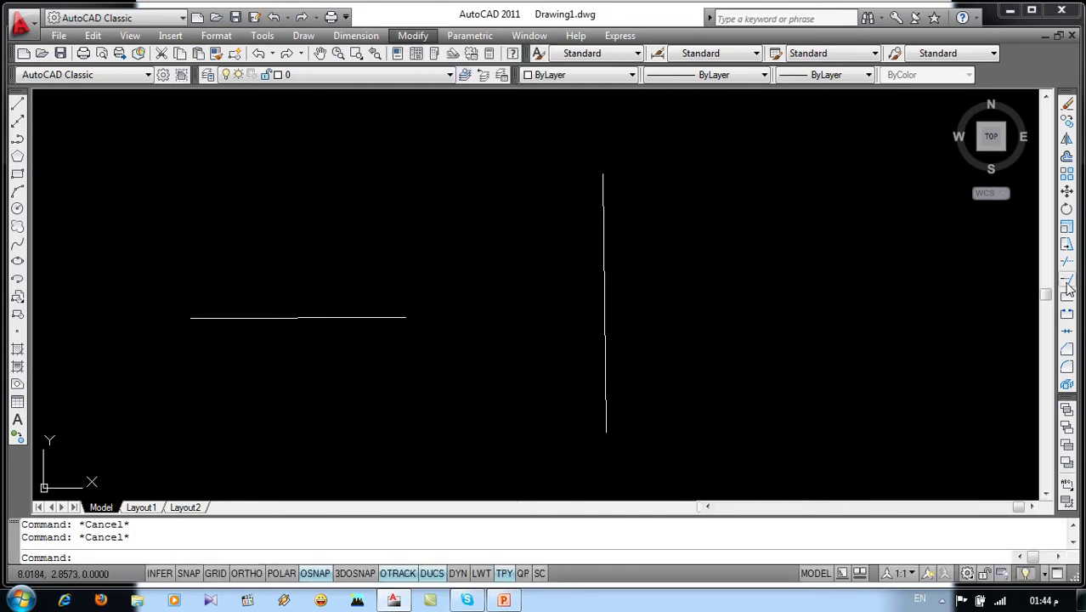
pyautogui.moveTo(762, 247); pyautogui.dragTo(691, 306)
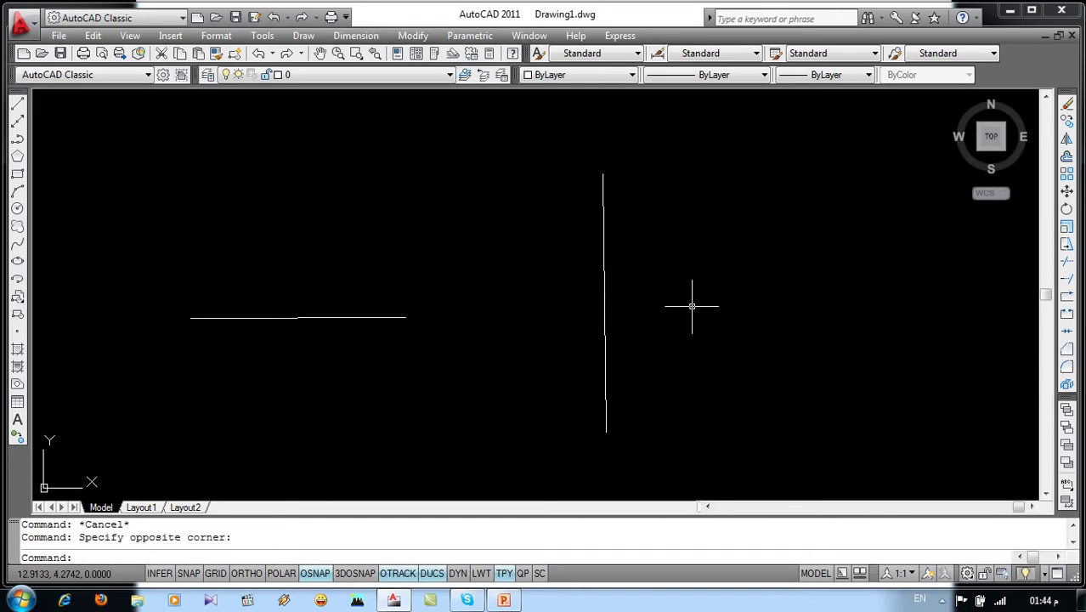
pyautogui.write('ex')
pyautogui.press('Return')
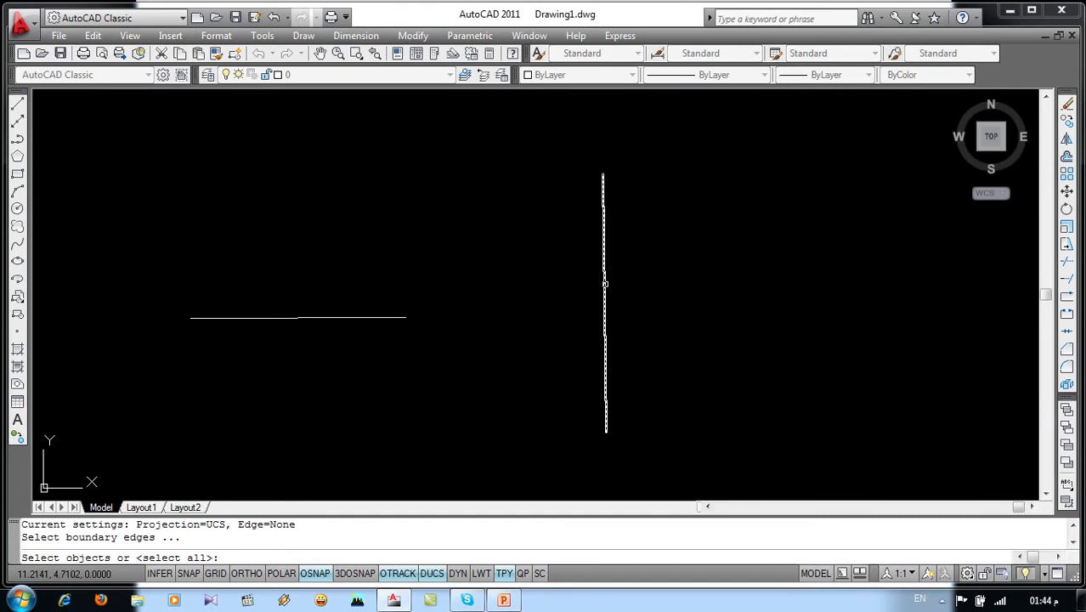
pyautogui.click(605, 284)
pyautogui.press('Return')
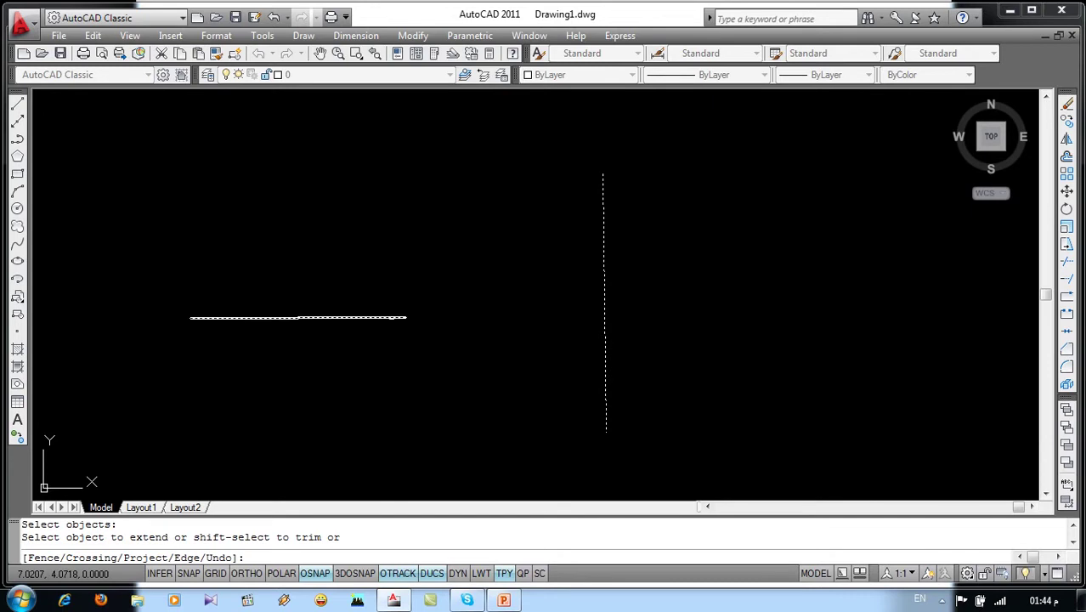
pyautogui.click(391, 316)
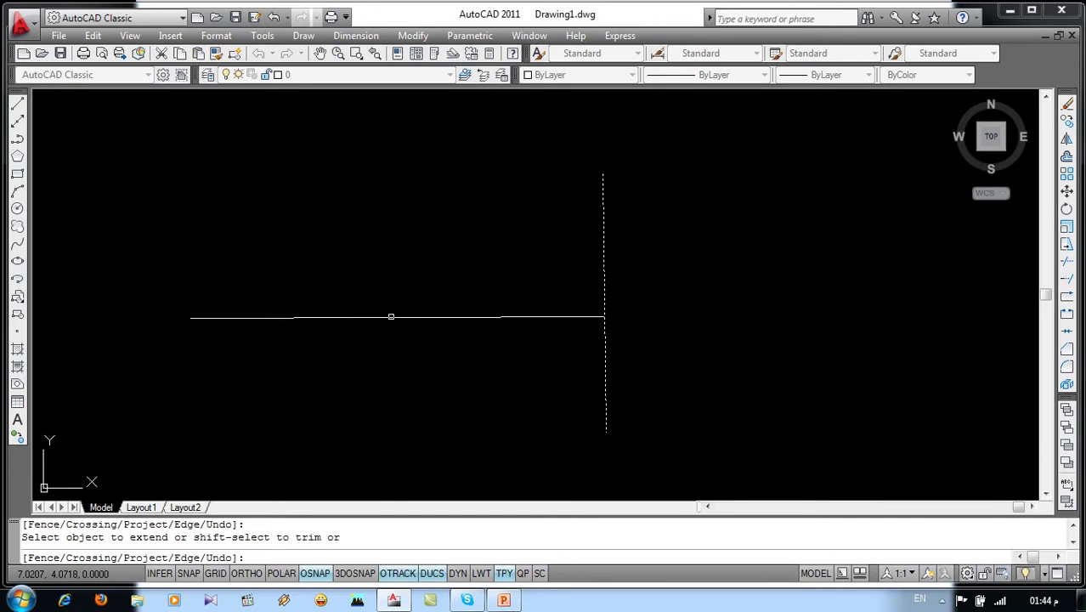
pyautogui.press('Escape')
# - Window-select both lines and erase them
pyautogui.scroll(-2, 495, 351)
pyautogui.click(589, 299)
pyautogui.click(464, 375)
pyautogui.press('Delete')
pyautogui.write('l')
pyautogui.press('Return')
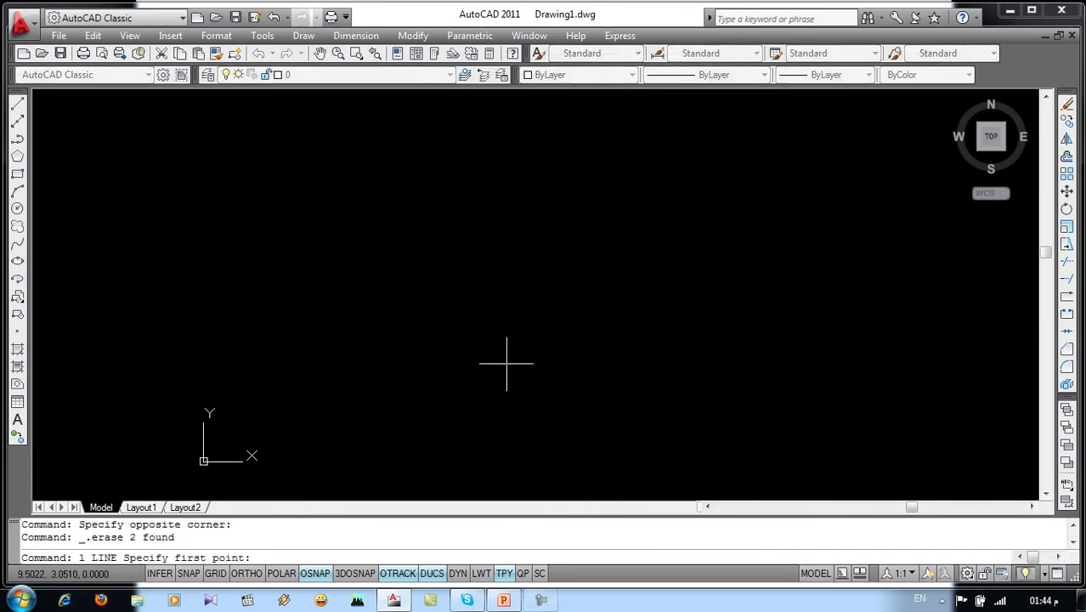
# - Turn on Ortho and draw a vertical line on the right
pyautogui.press('F8')
pyautogui.click(721, 214)
pyautogui.click(720, 412)
pyautogui.press('Return')
# - Copy the vertical line four times to the left, giving five parallel lines
pyautogui.write('o')
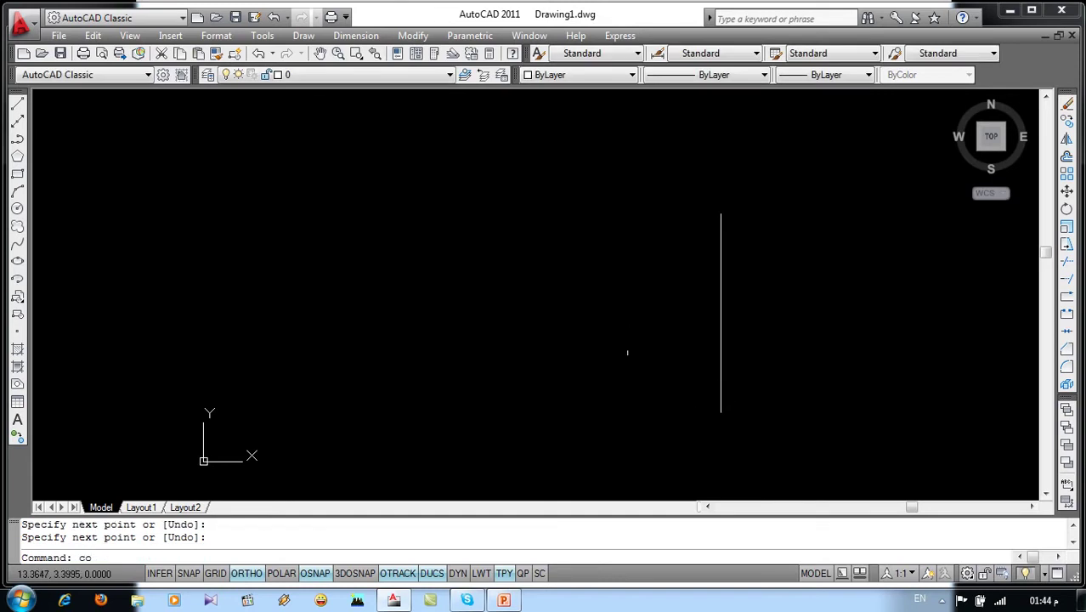
pyautogui.press('Return')
pyautogui.click(747, 254)
pyautogui.click(686, 293)
pyautogui.press('Return')
pyautogui.click(684, 296)
pyautogui.click(595, 299)
pyautogui.click(469, 301)
pyautogui.click(373, 304)
pyautogui.click(257, 303)
pyautogui.press('Return')
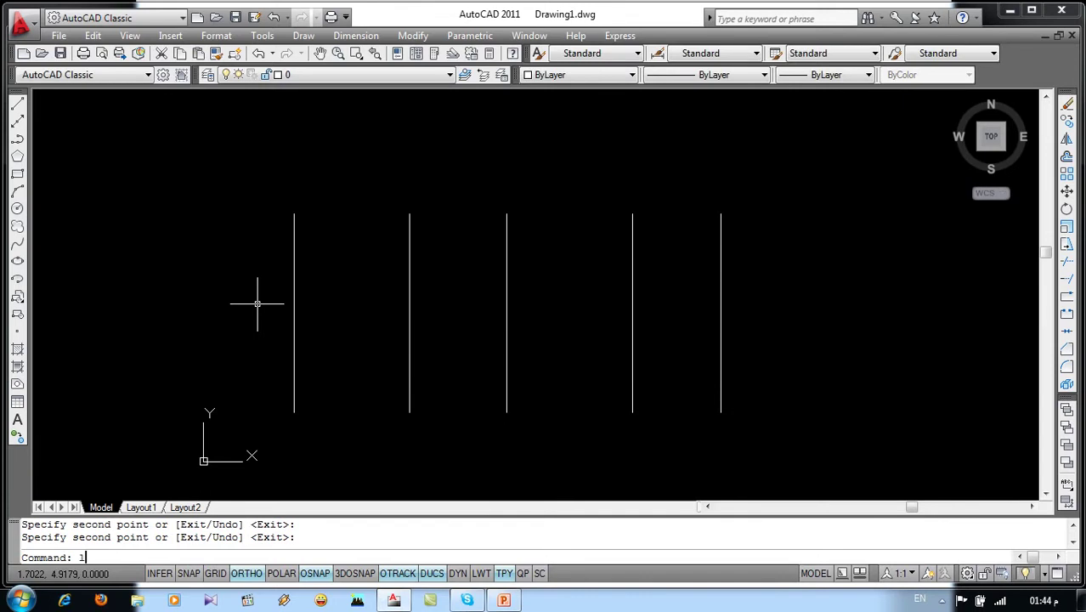
# - Draw a short horizontal line at the far left of the vertical lines
pyautogui.press('Return')
pyautogui.click(92, 307)
pyautogui.click(213, 308)
pyautogui.press('Return')
pyautogui.click(187, 294)
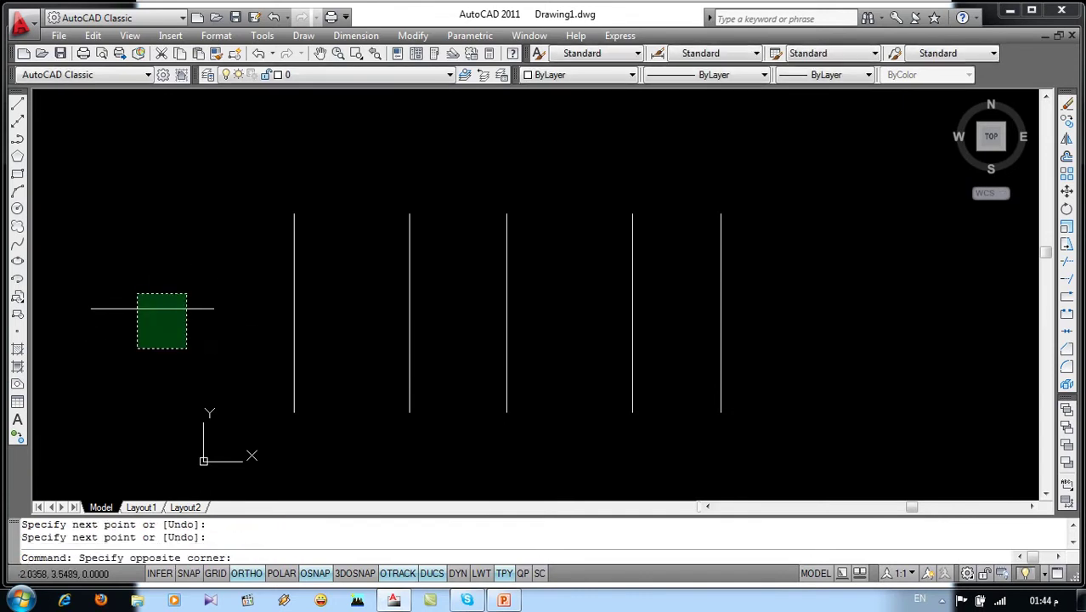
pyautogui.click(136, 348)
pyautogui.click(665, 294)
pyautogui.click(604, 324)
pyautogui.press('Escape')
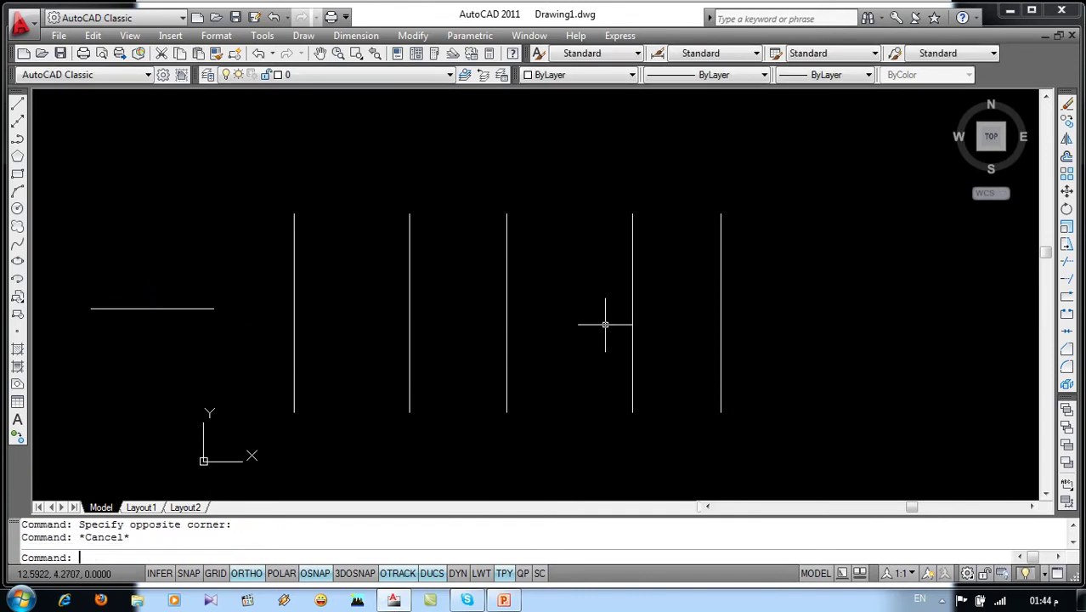
pyautogui.press('Escape')
# - Extend the horizontal line across the first three vertical lines to end at the fourth
pyautogui.write('tr')
pyautogui.press('Return')
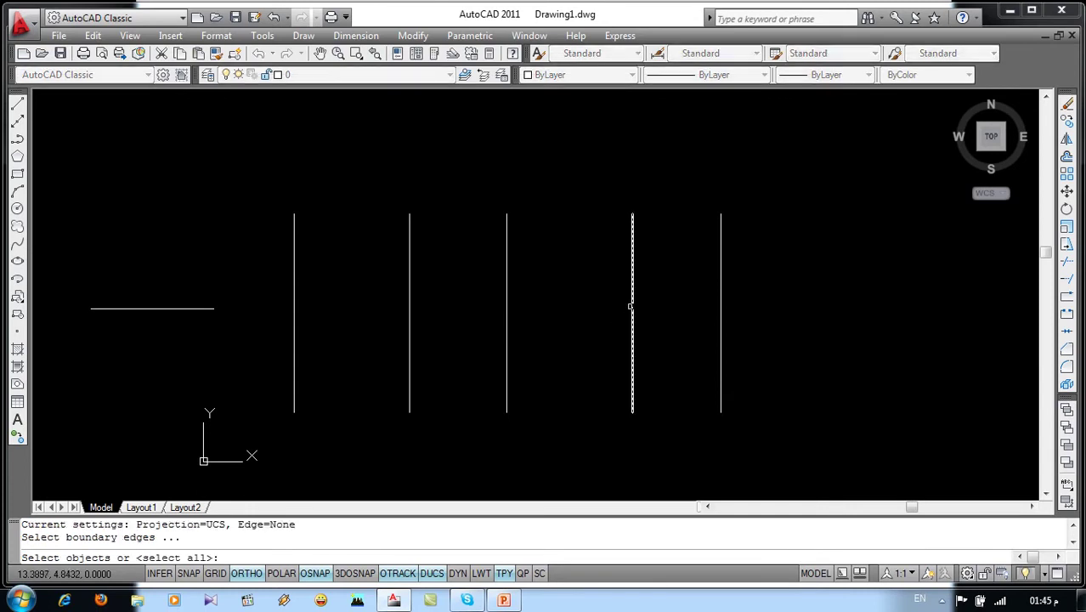
pyautogui.click(631, 304)
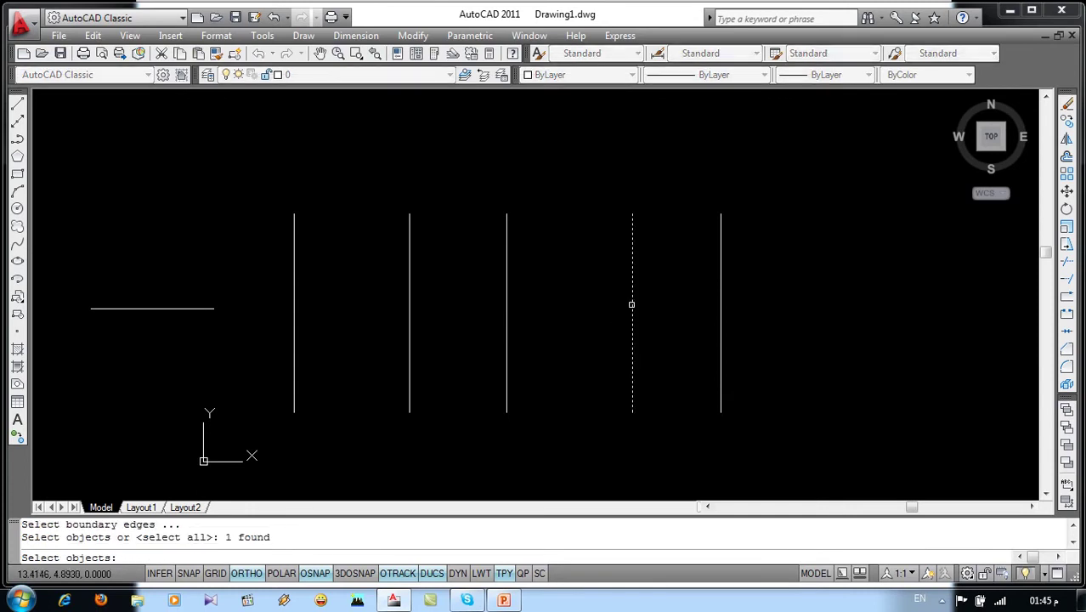
pyautogui.press('Return')
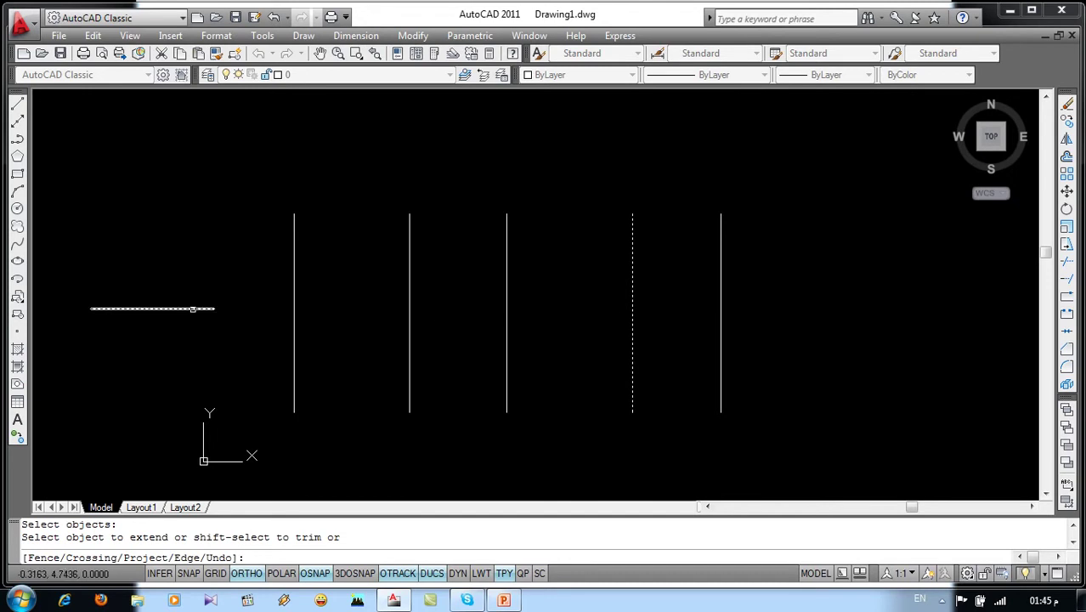
pyautogui.keyDown('shift'); pyautogui.click(193, 308); pyautogui.keyUp('shift')
pyautogui.press('Escape')
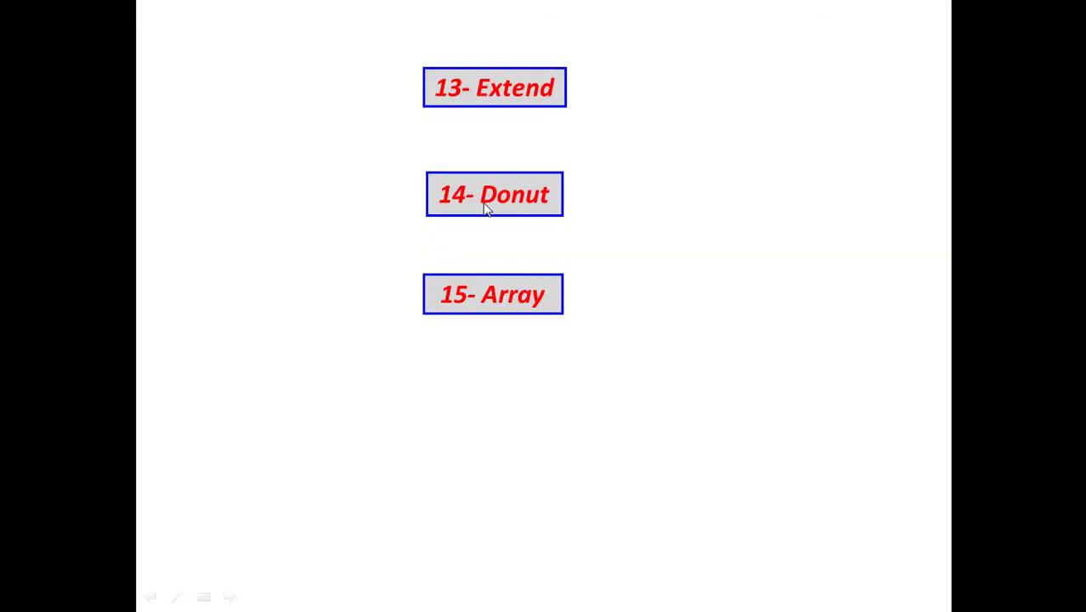
pyautogui.hotkey('alt', 'Tab')
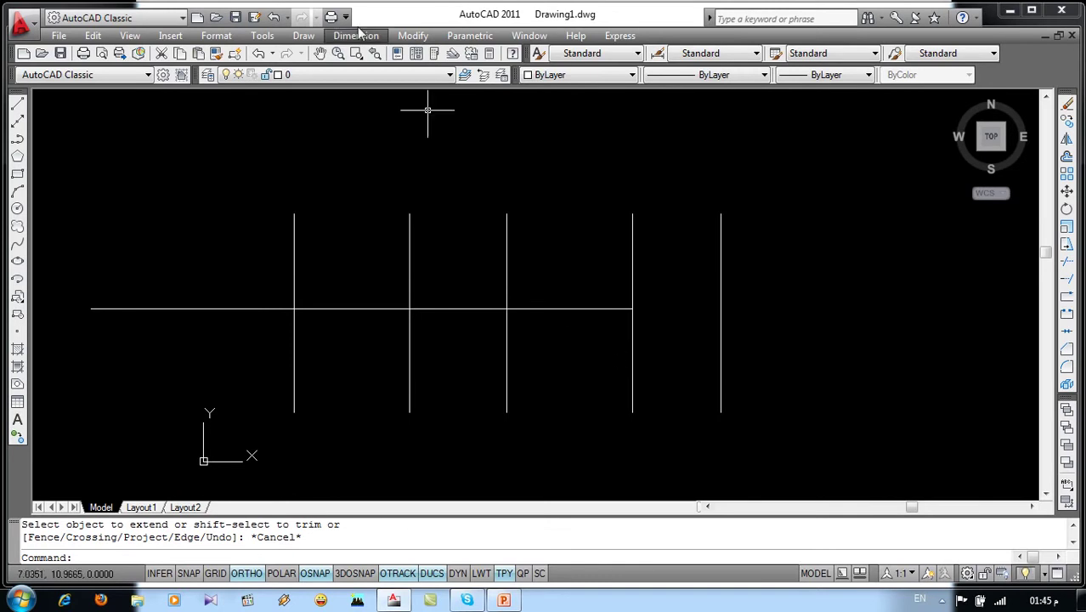
# - Place a donut of 0.5 inside and 1.0 outside diameter below the grid lines
pyautogui.click(303, 35)
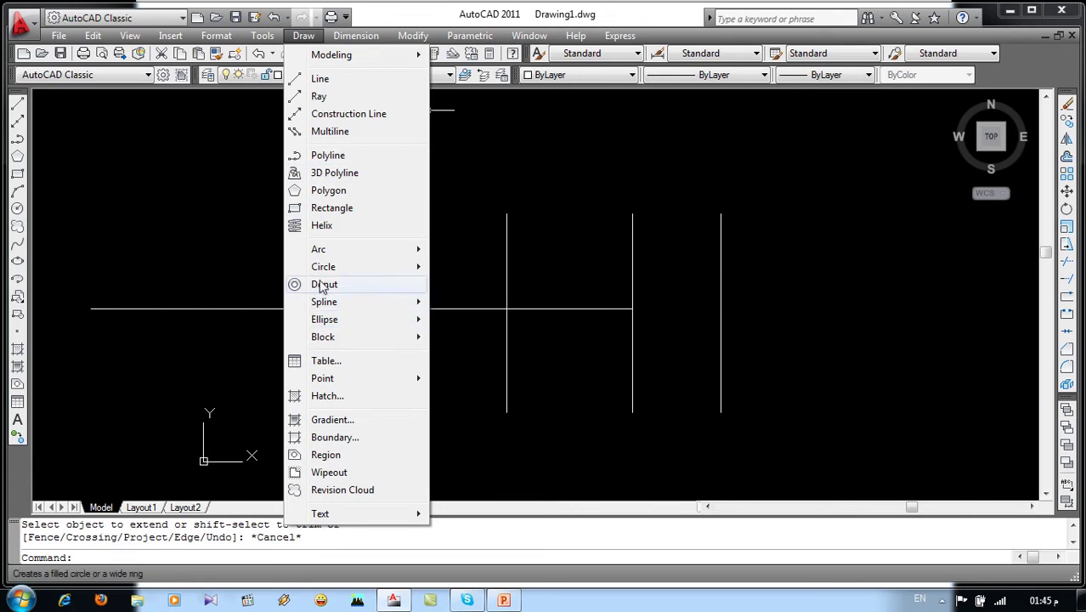
pyautogui.press('Escape')
pyautogui.moveTo(278, 199); pyautogui.dragTo(126, 254)
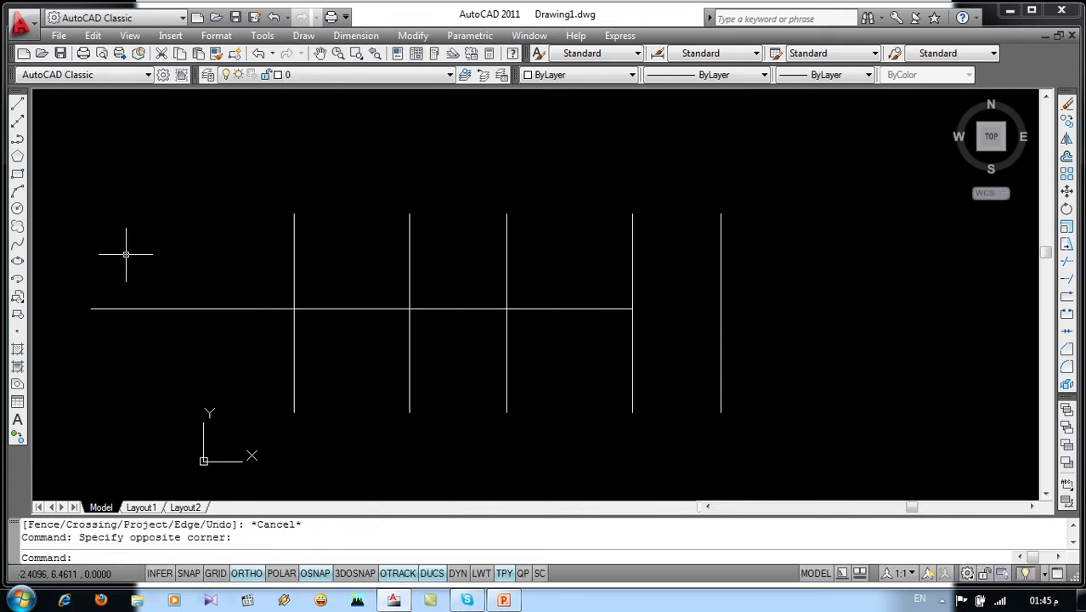
pyautogui.write('do')
pyautogui.press('Return')
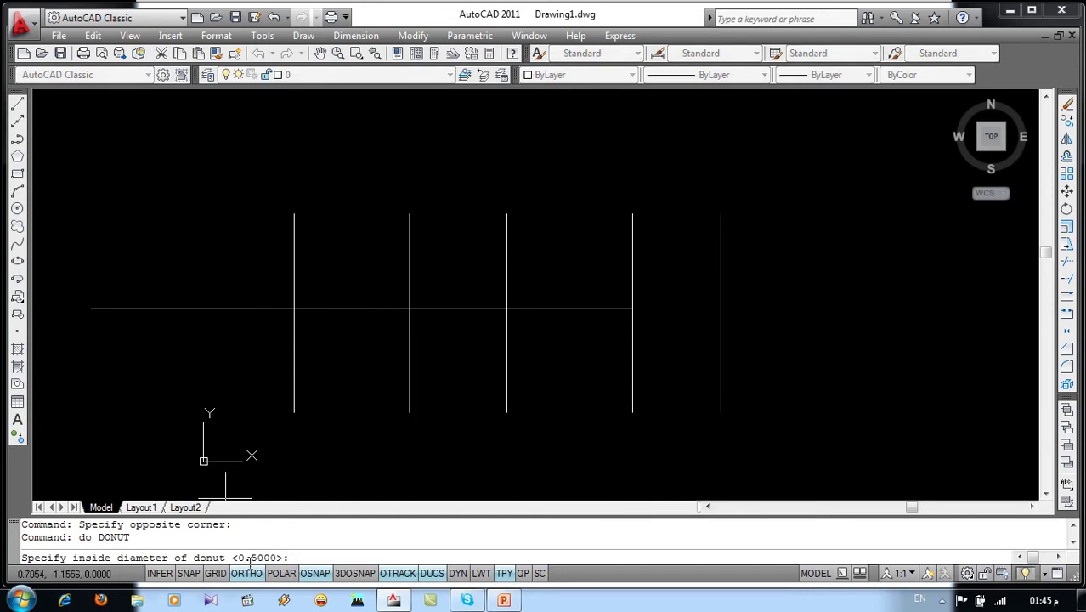
pyautogui.press('Return')
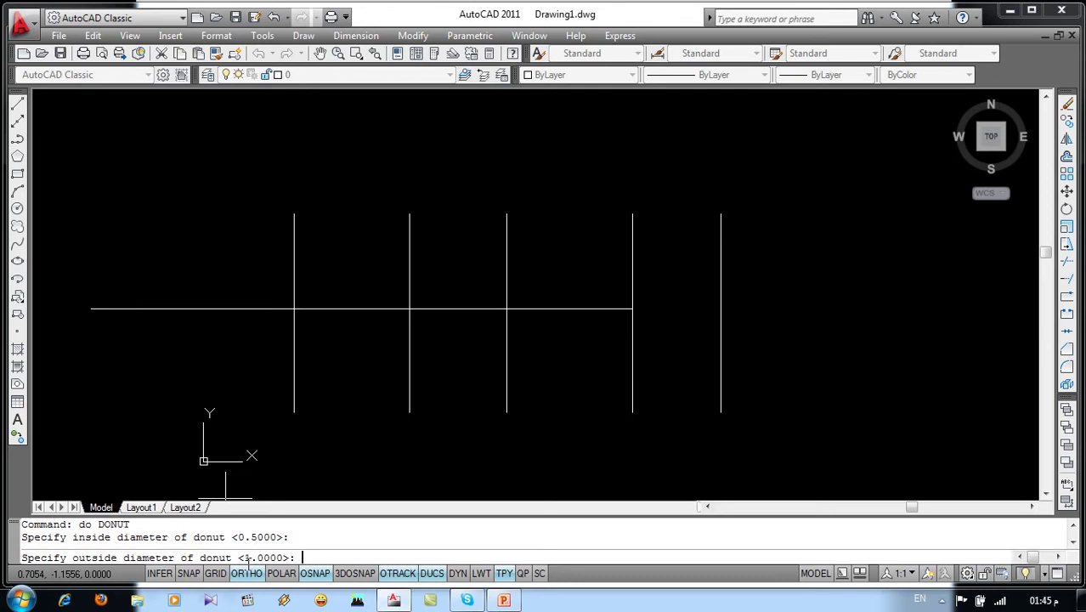
pyautogui.press('Return')
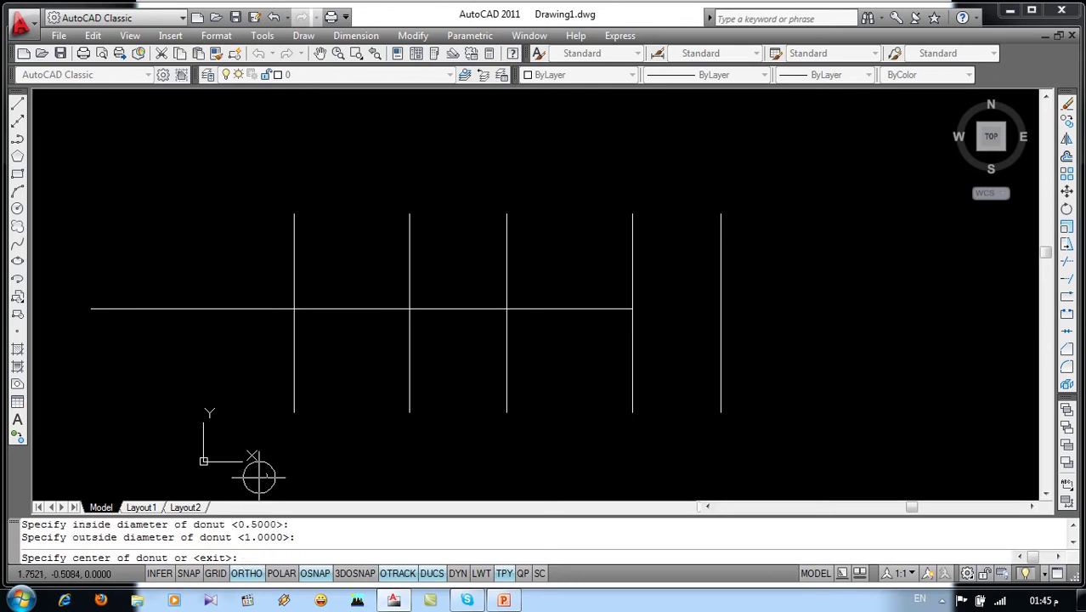
pyautogui.click(209, 354)
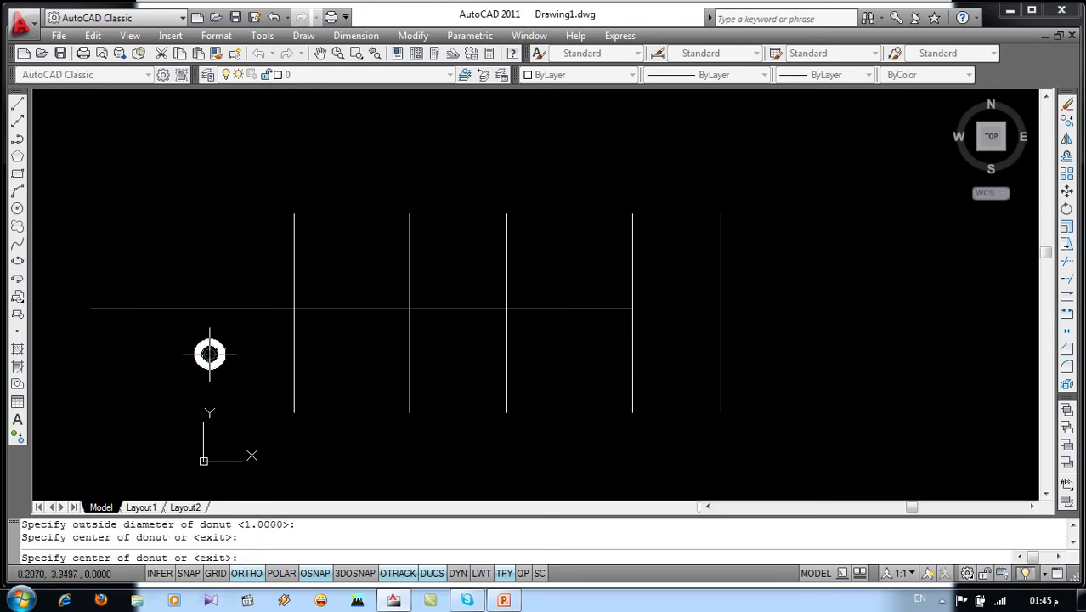
pyautogui.press('Return')
pyautogui.scroll(4, 209, 354)
pyautogui.moveTo(209, 353); pyautogui.dragTo(324, 358, button='middle')
pyautogui.write('do')
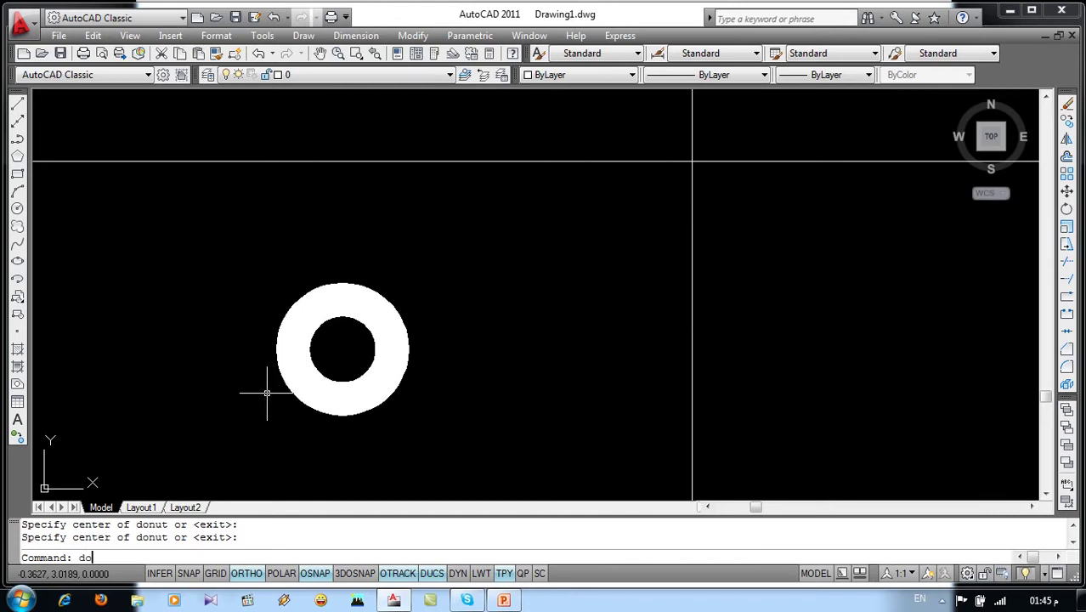
# - Place a solid donut of 0 inside and 0.5 outside diameter, then erase both donuts
pyautogui.press('Return')
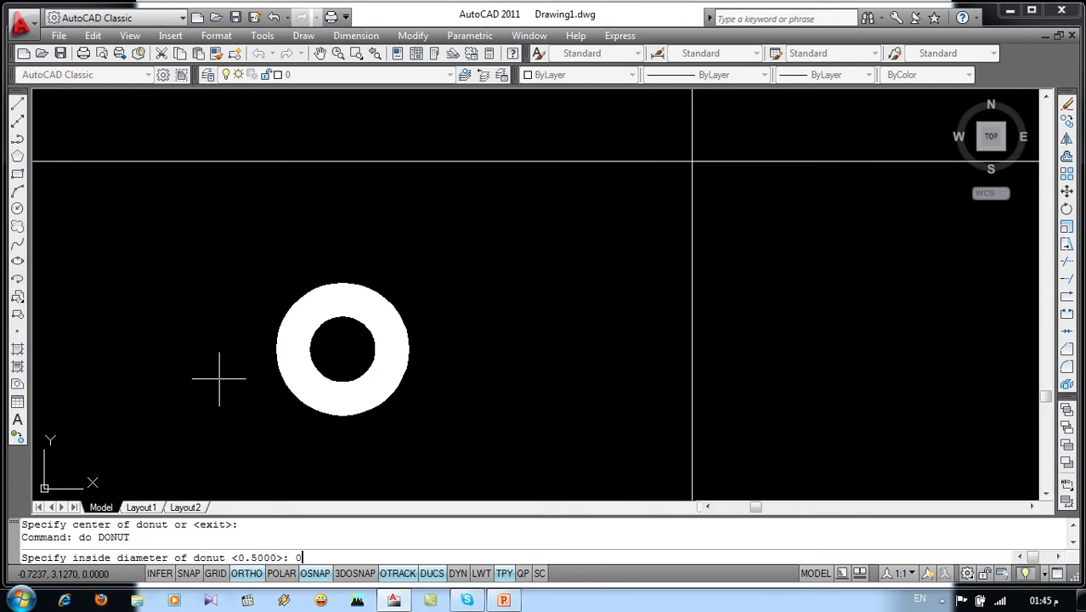
pyautogui.press('Return')
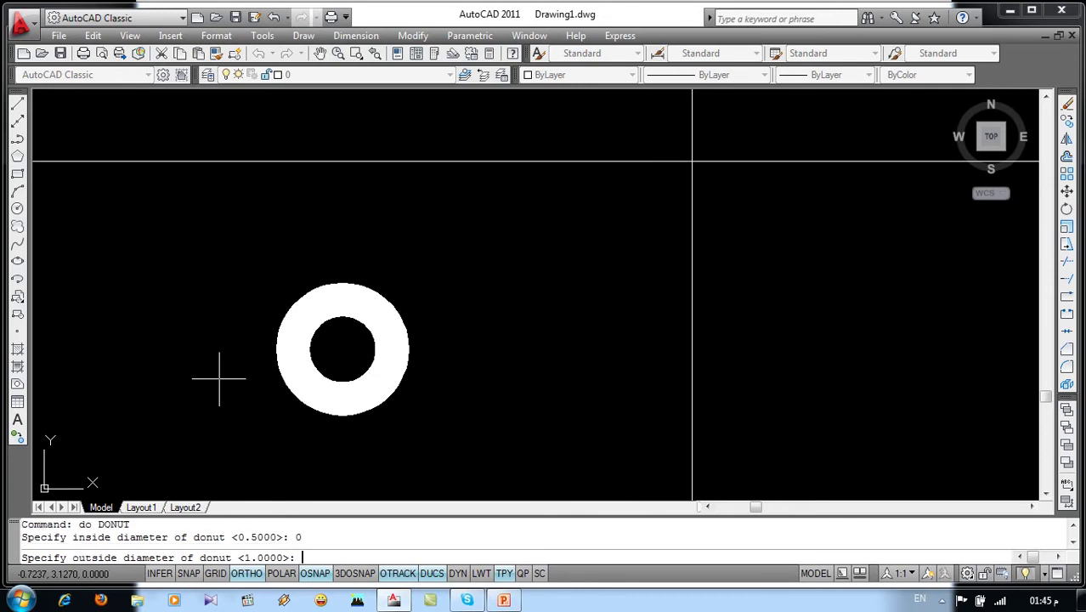
pyautogui.write('.5')
pyautogui.press('Return')
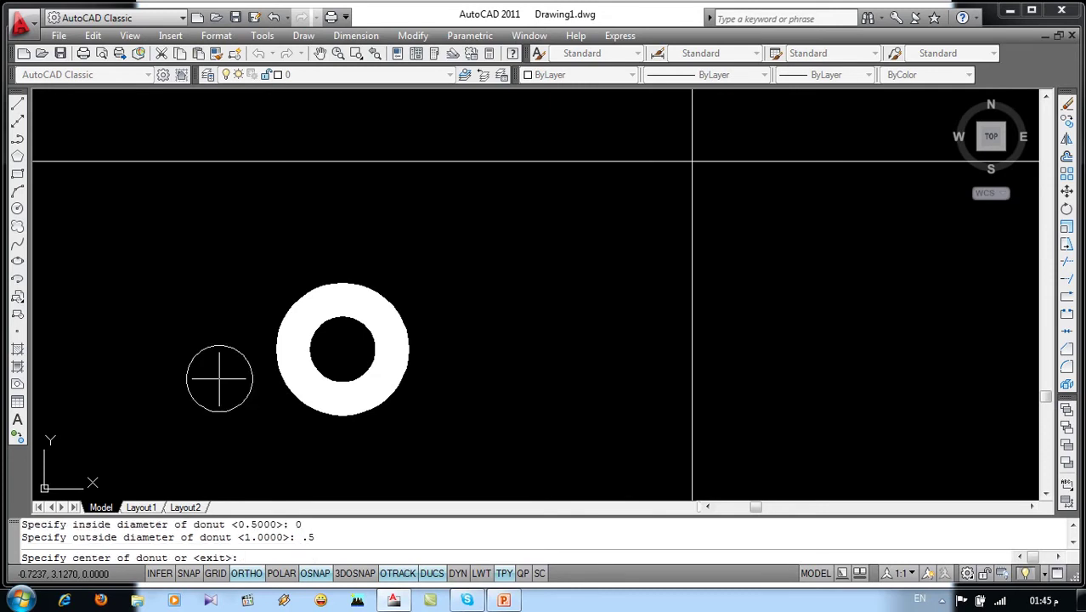
pyautogui.click(220, 378)
pyautogui.press('Escape')
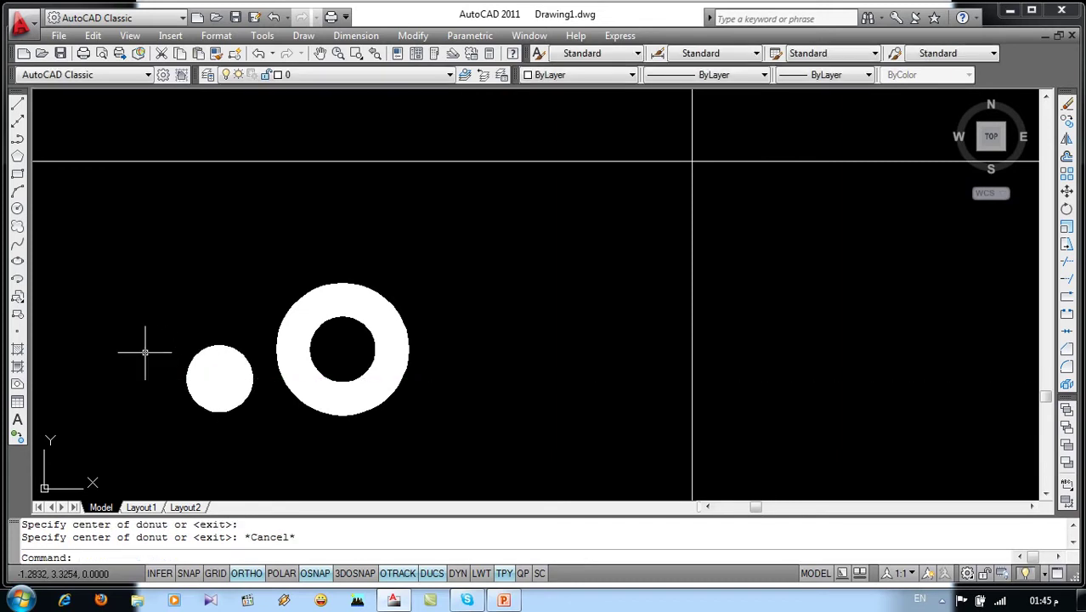
pyautogui.click(480, 248)
pyautogui.click(119, 388)
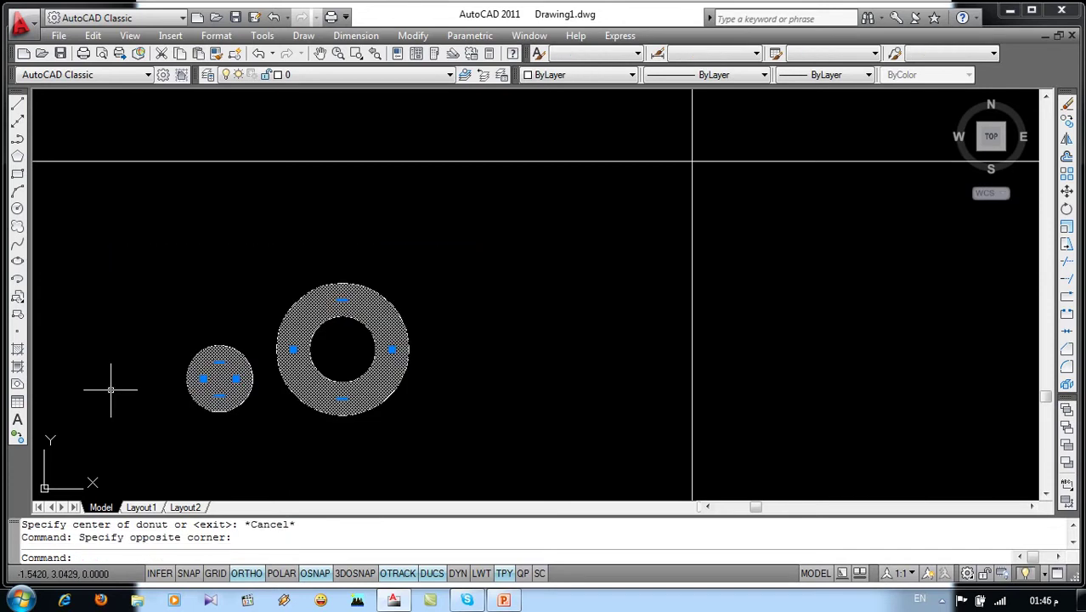
pyautogui.press('Delete')
# - Place a tiny solid donut of 0 inside and 0.016 outside diameter, then erase it
pyautogui.write('o')
pyautogui.press('Return')
pyautogui.write('0')
pyautogui.press('Return')
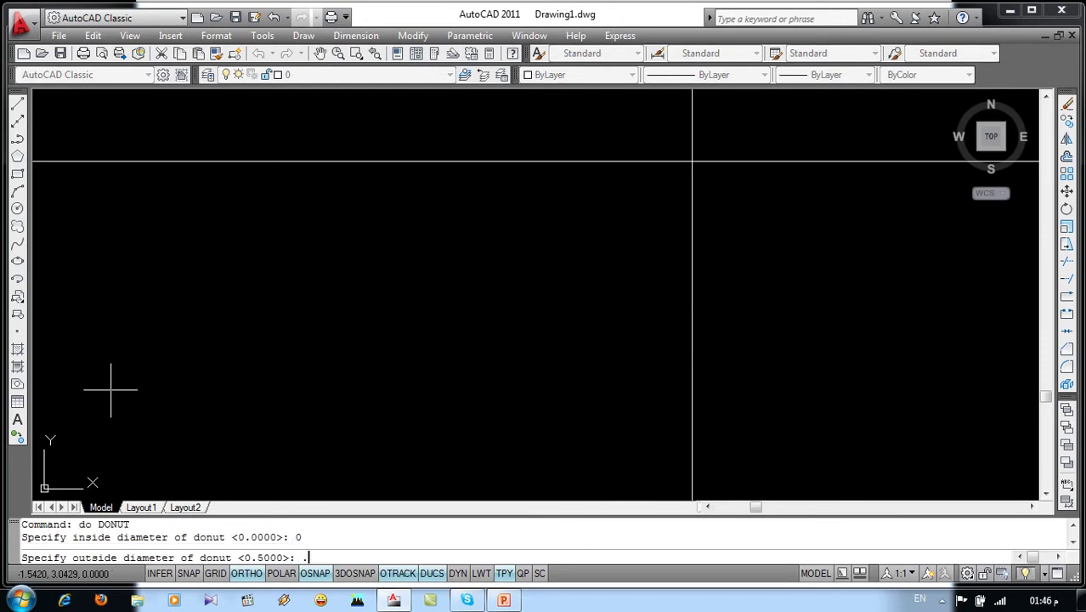
pyautogui.write('16')
pyautogui.press('Return')
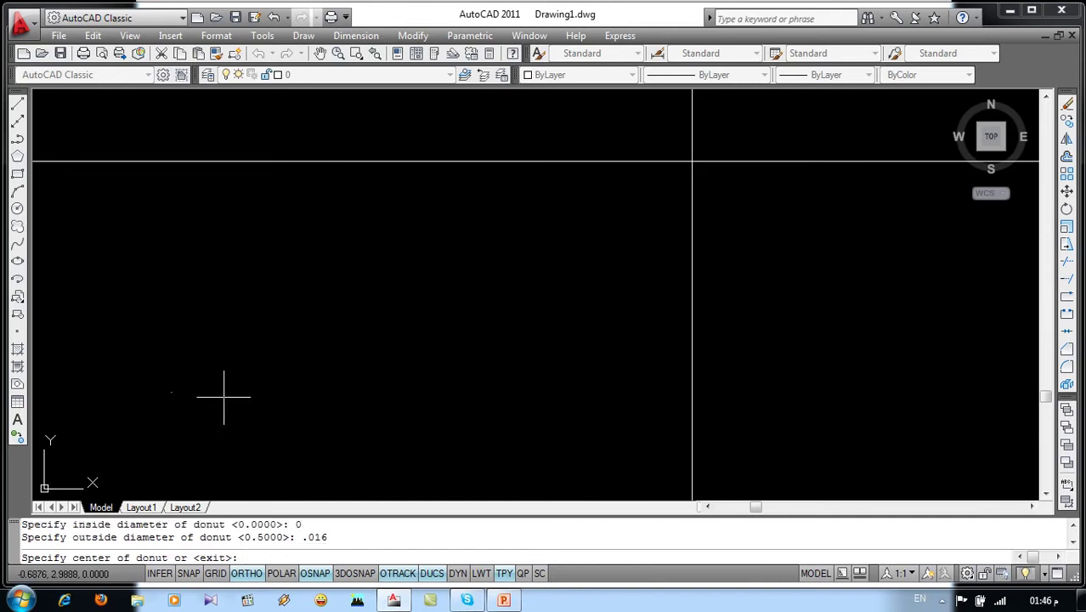
pyautogui.click(444, 394)
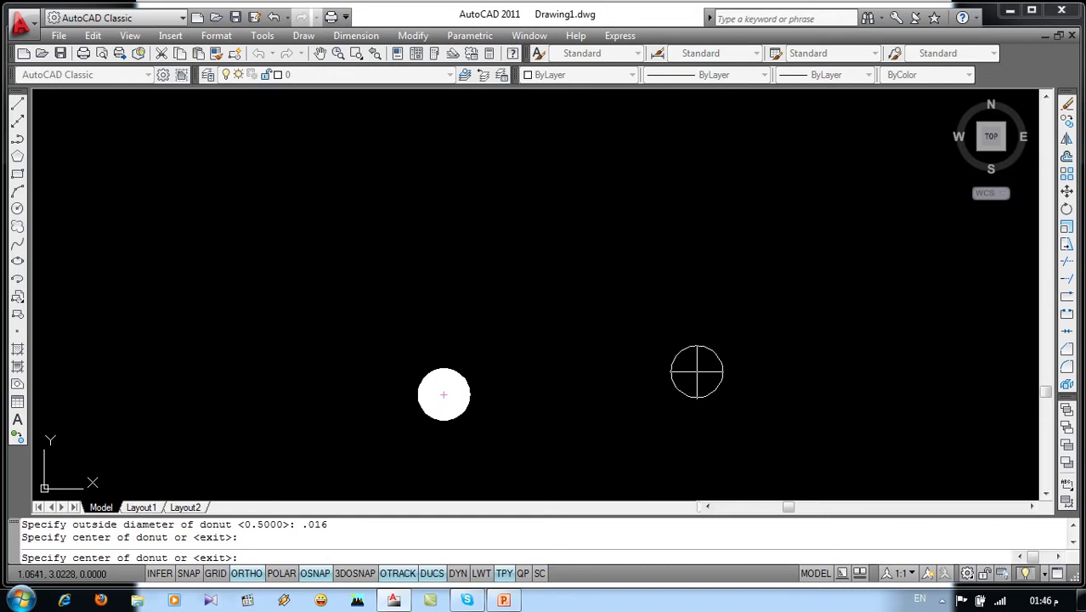
pyautogui.press('Escape')
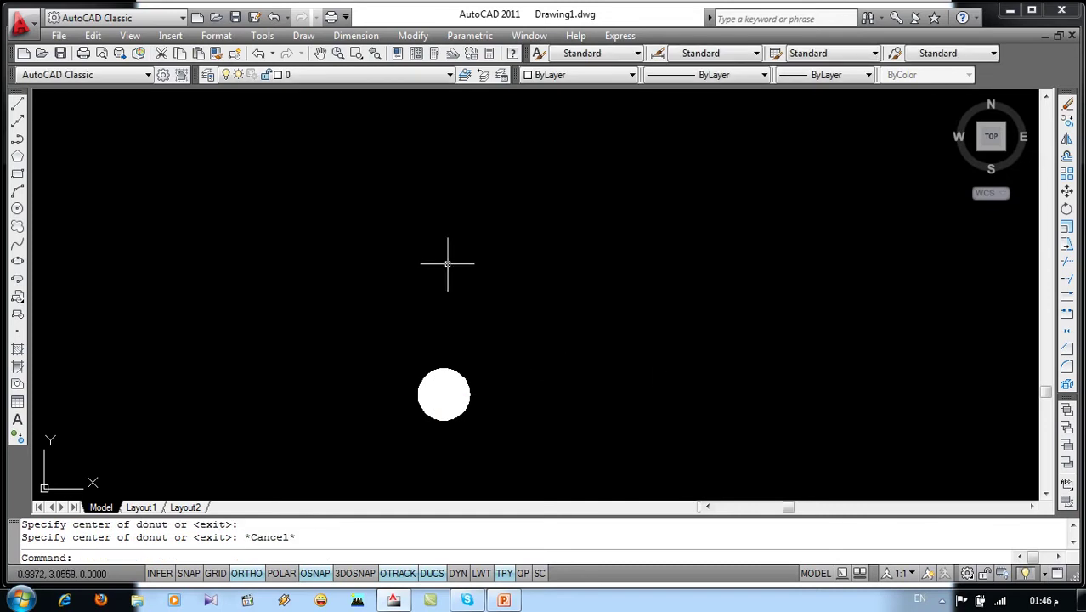
pyautogui.scroll(-10, 446, 262)
pyautogui.click(446, 264)
pyautogui.click(414, 294)
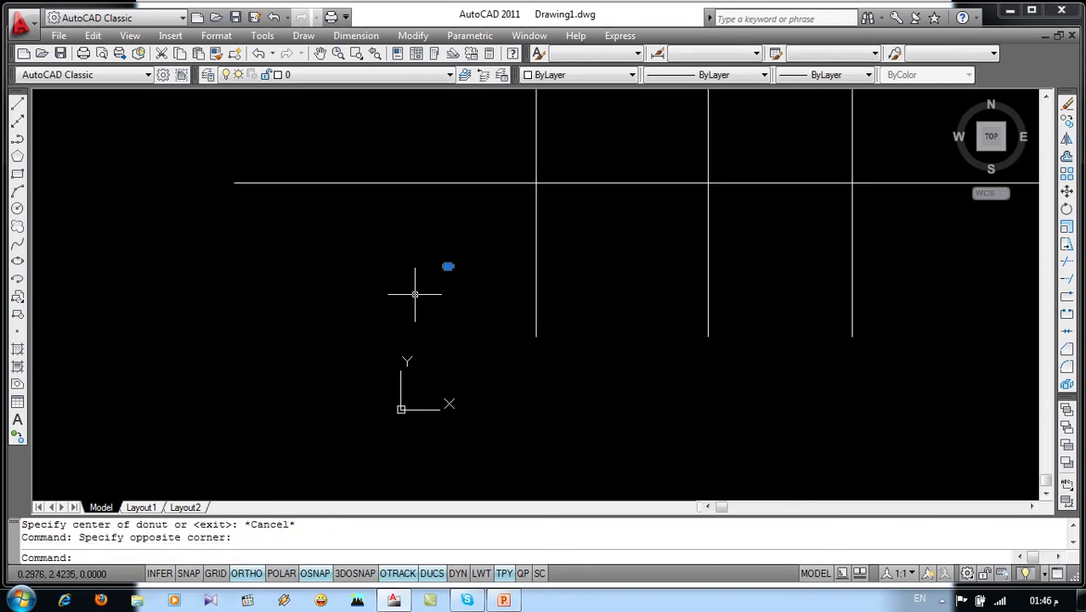
pyautogui.press('Delete')
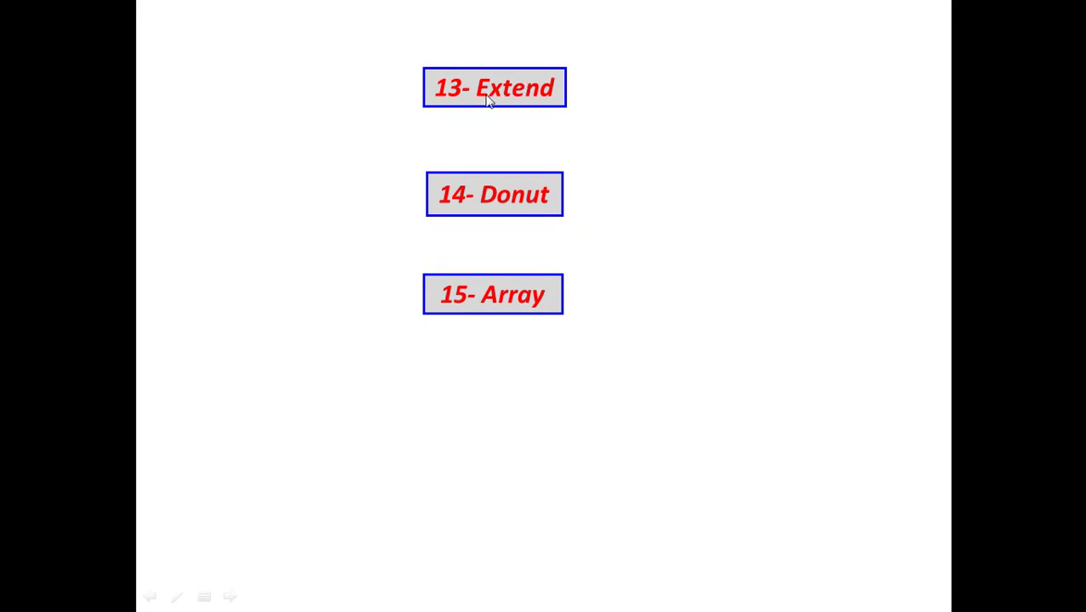
# - Advance to the column cross-section slide, then window-select all remaining lines in AutoCAD
pyautogui.click(552, 209)
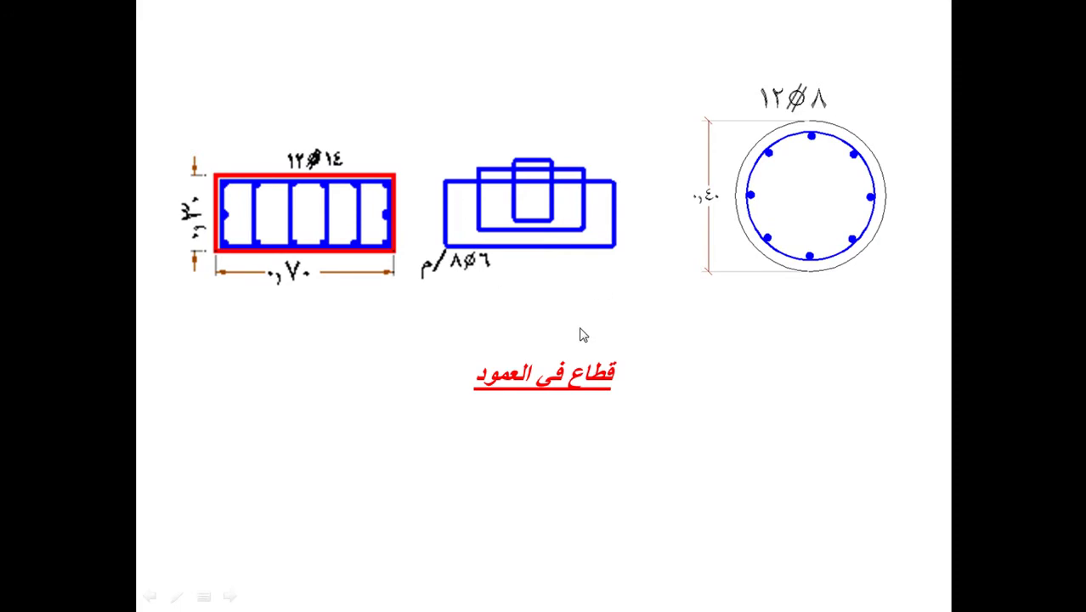
pyautogui.hotkey('alt', 'Tab')
pyautogui.scroll(-3, 565, 310)
pyautogui.click(836, 190)
pyautogui.click(499, 325)
# - Erase the selected lines and draw a 0.7 by 0.3 rectangle with REC
pyautogui.press('Delete')
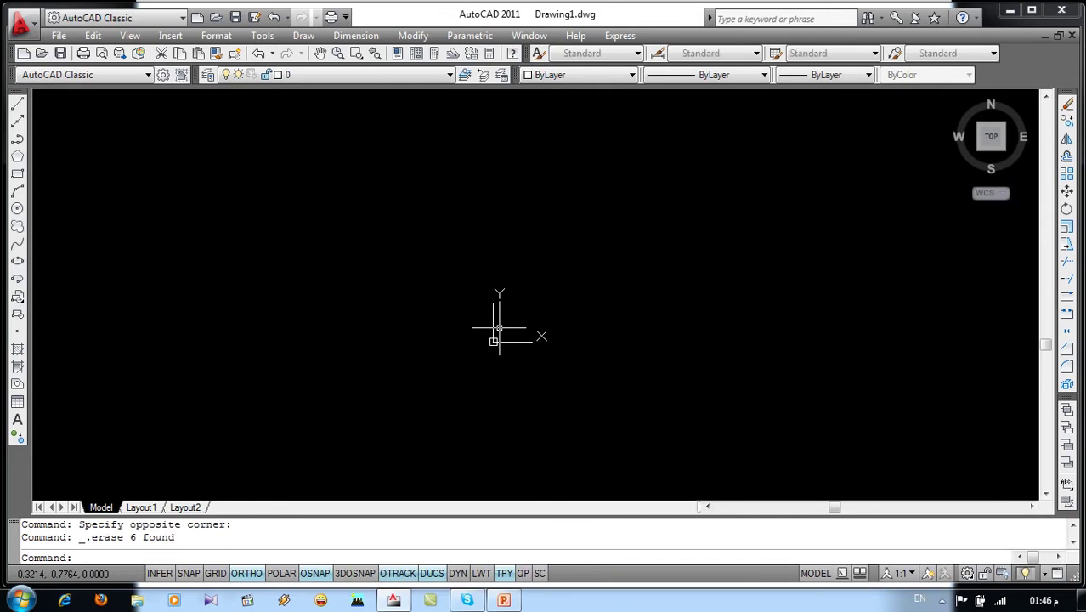
pyautogui.write('ec')
pyautogui.press('Return')
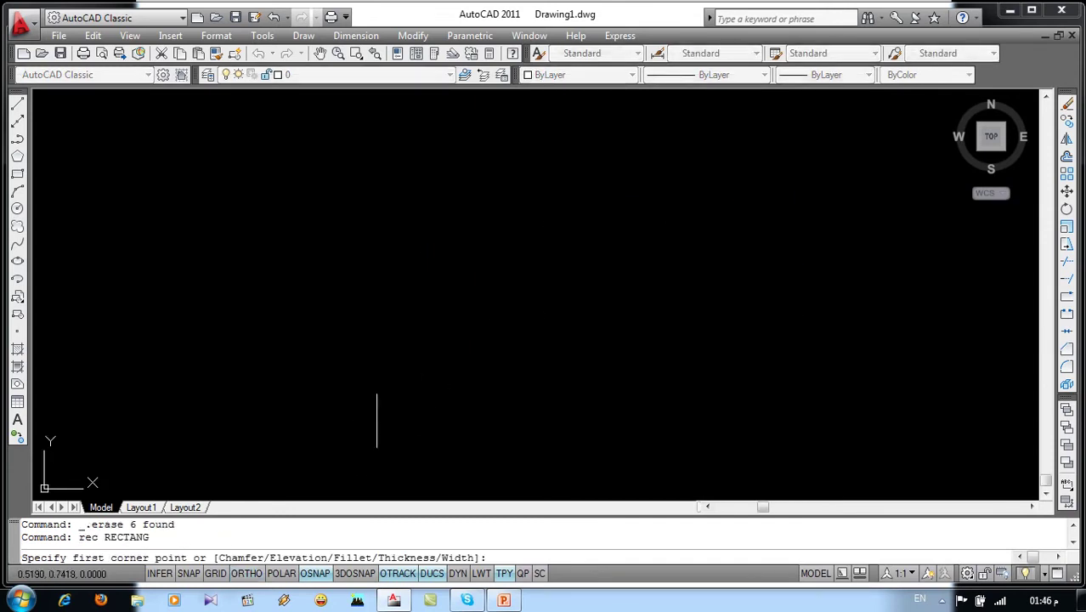
pyautogui.click(376, 420)
pyautogui.write('@.7,.3')
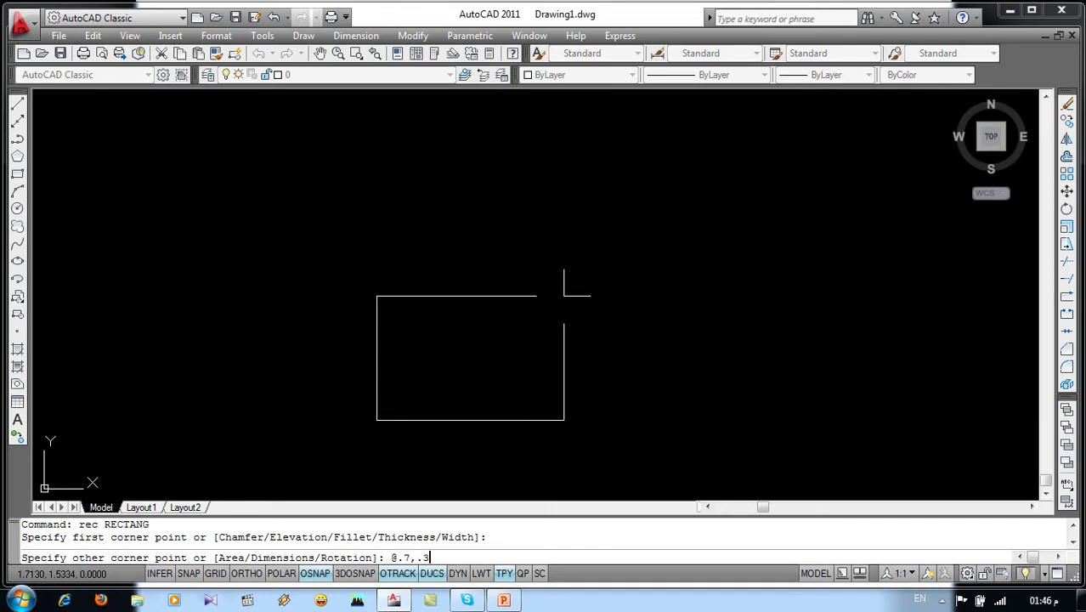
pyautogui.press('Return')
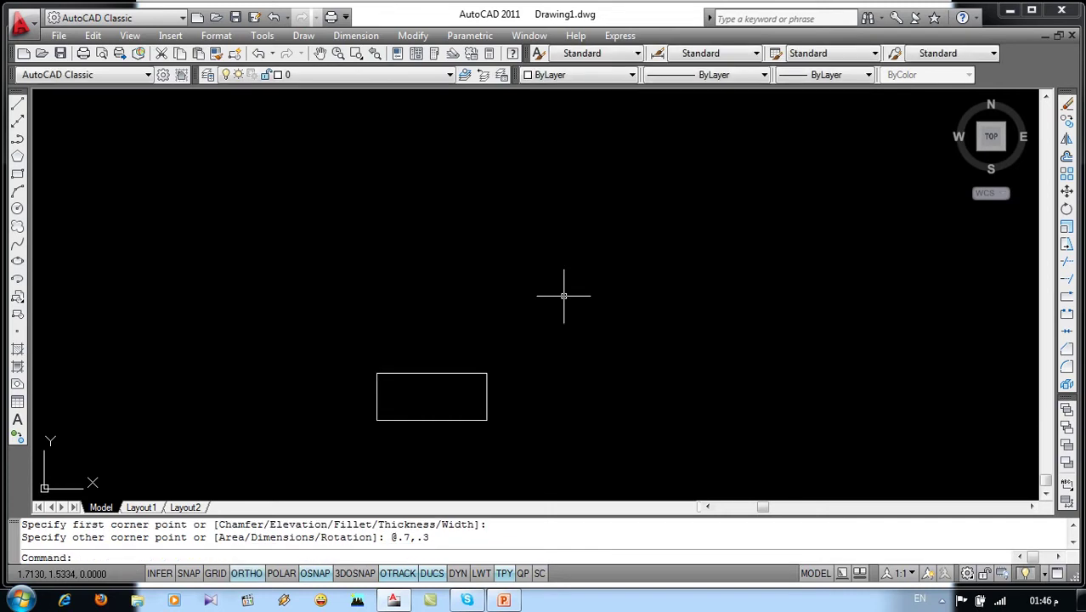
# - Offset the rectangle 0.025 inward
pyautogui.scroll(5, 417, 417)
pyautogui.scroll(2, 418, 374)
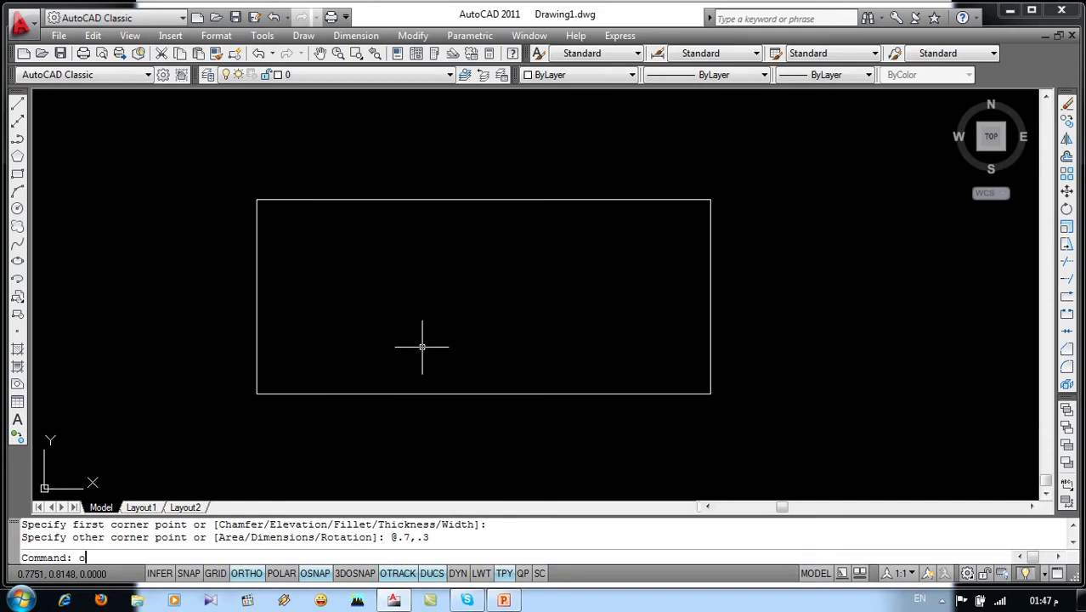
pyautogui.press('Return')
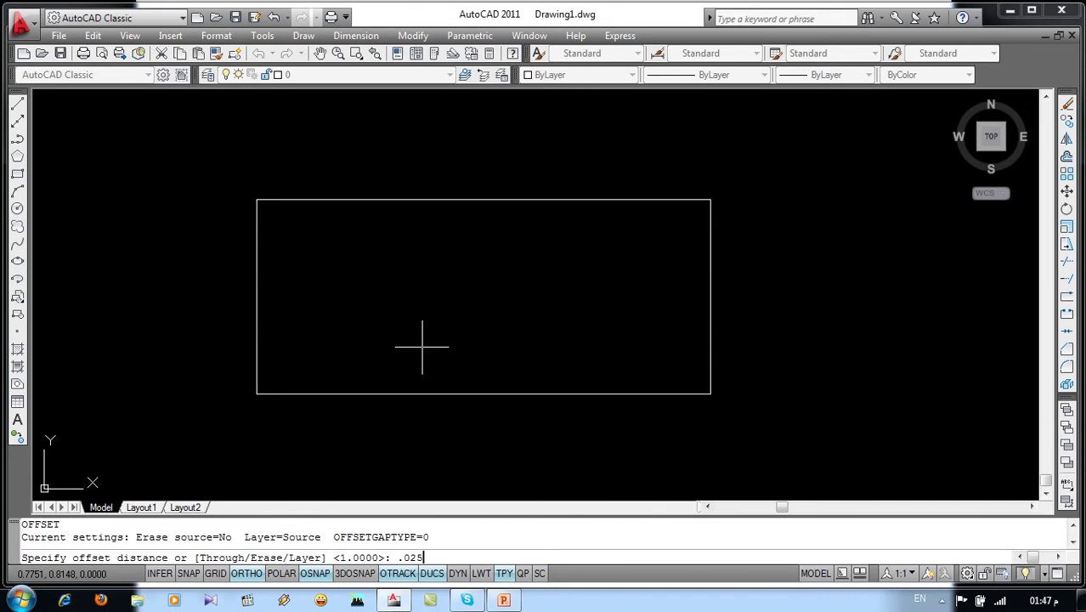
pyautogui.press('Return')
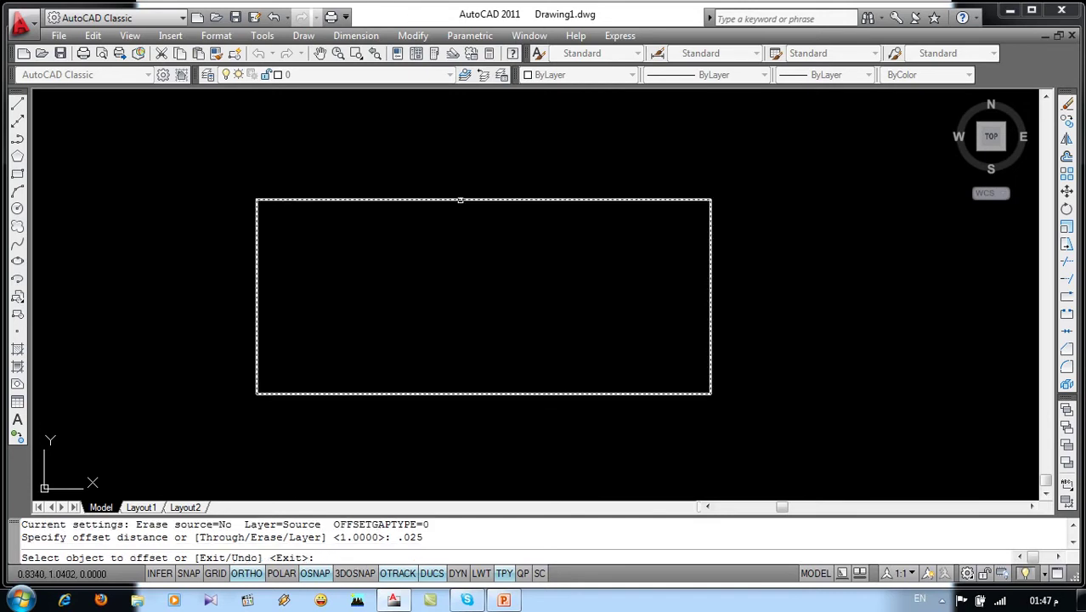
pyautogui.click(457, 201)
pyautogui.click(459, 231)
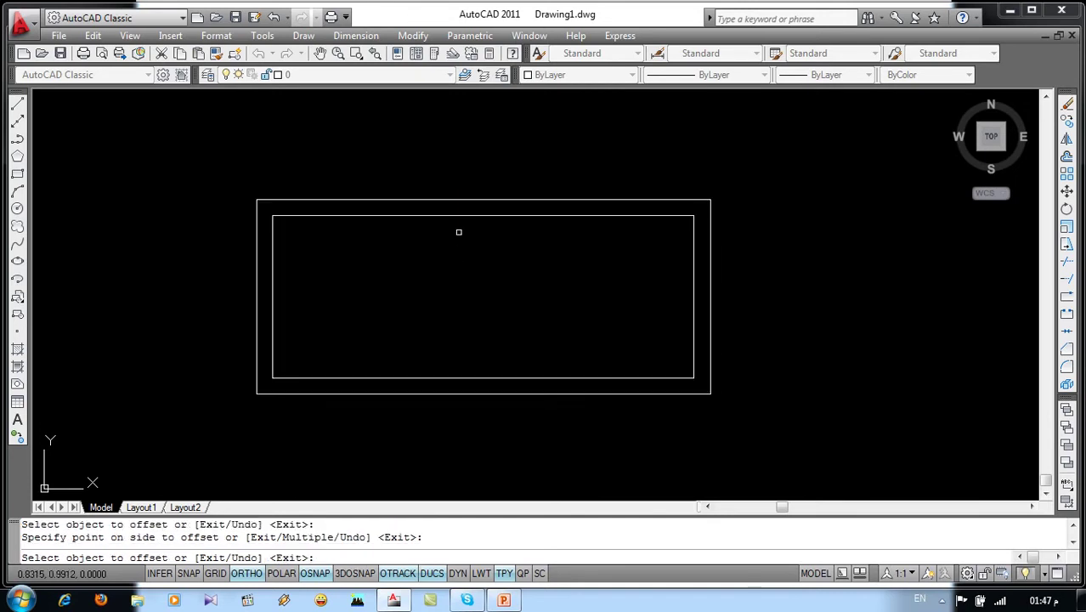
pyautogui.press('Escape')
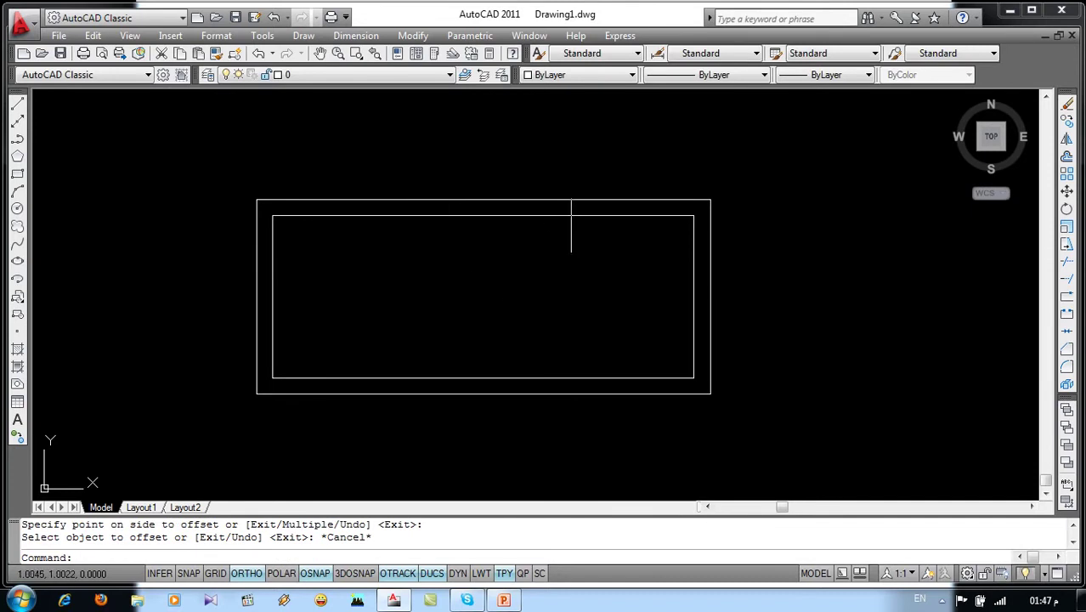
# - Make the outer rectangle Green using the Properties toolbar colour list
pyautogui.click(587, 201)
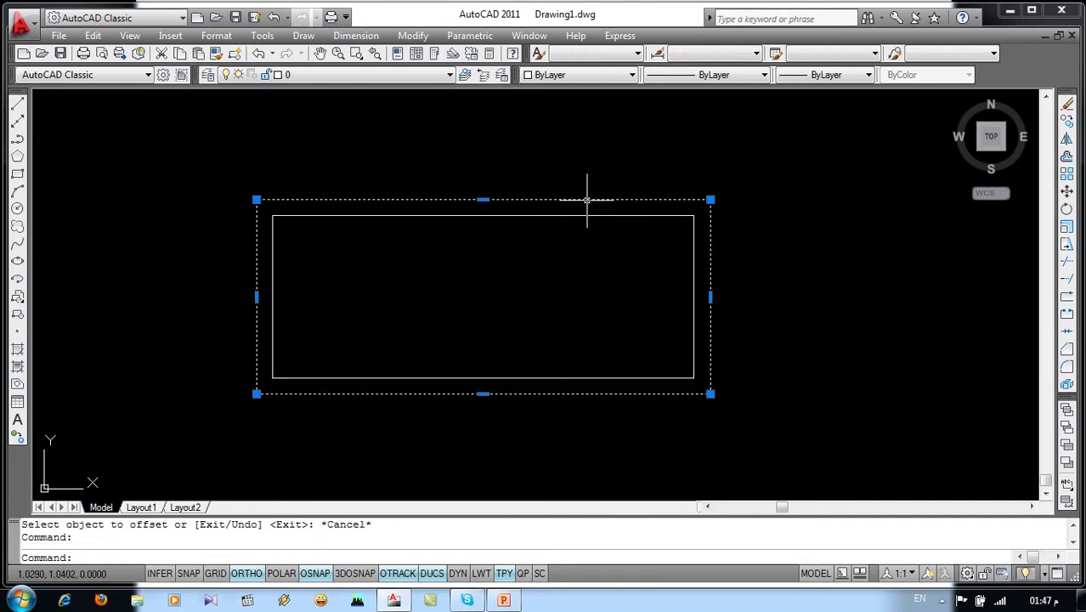
pyautogui.click(618, 78)
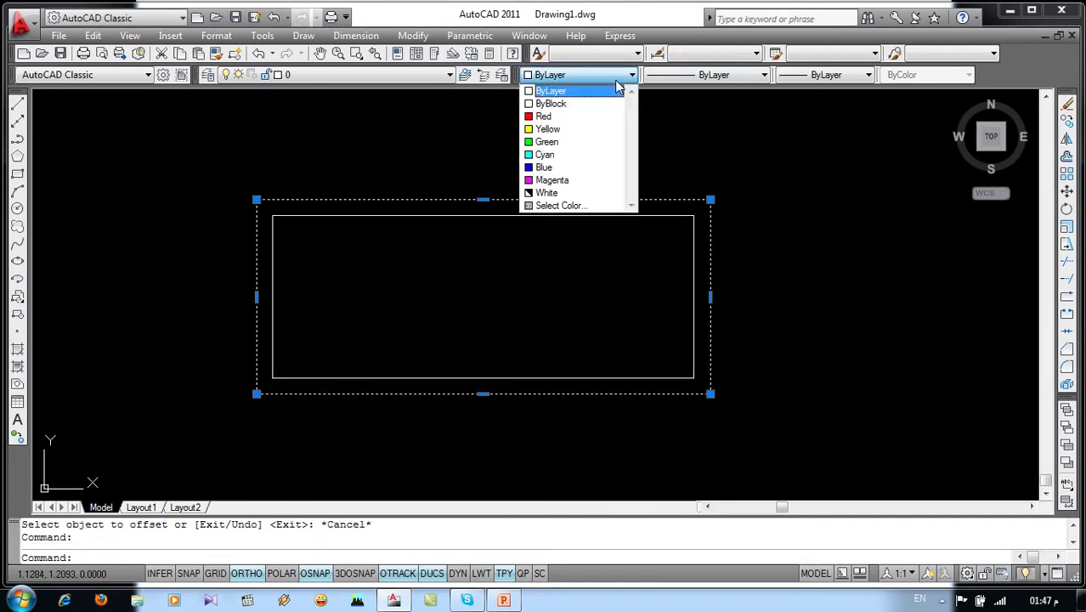
pyautogui.click(572, 142)
pyautogui.press('Escape')
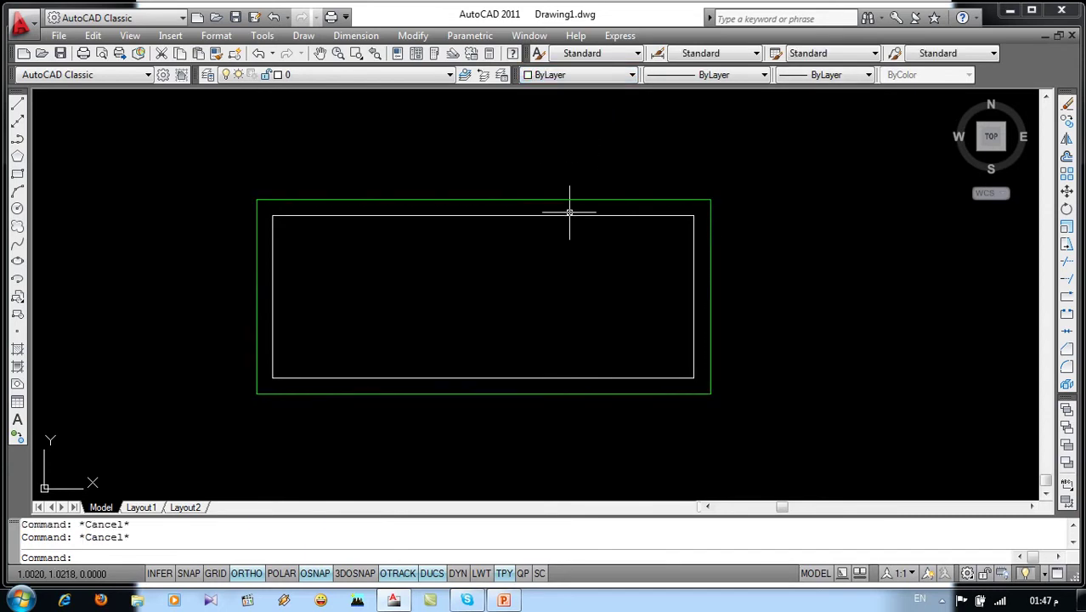
# - Make the inner offset rectangle Cyan
pyautogui.click(569, 212)
pyautogui.click(580, 75)
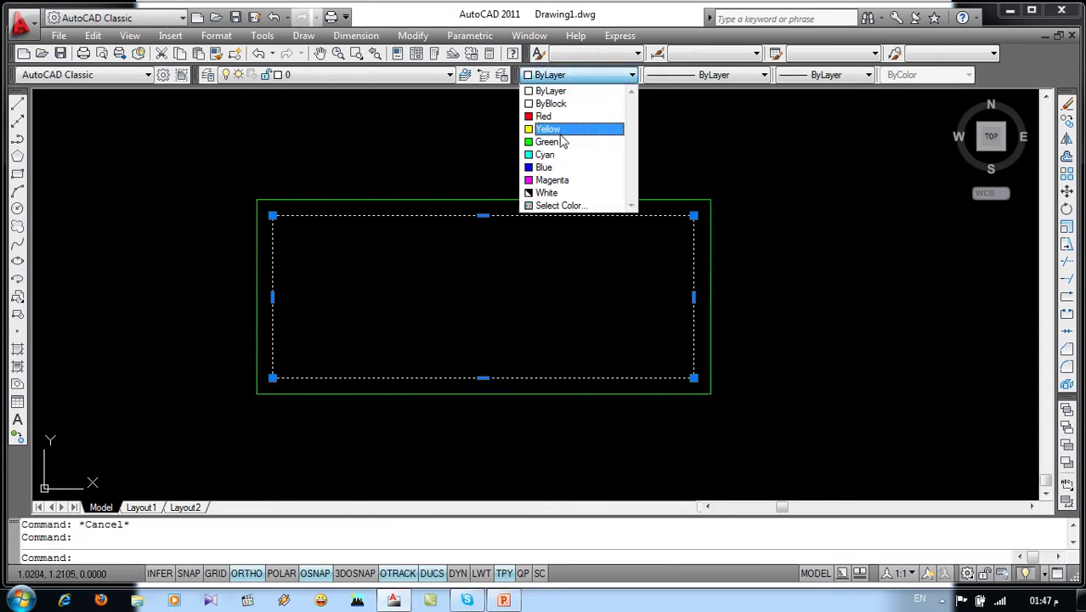
pyautogui.click(548, 155)
pyautogui.press('Escape')
pyautogui.moveTo(606, 298); pyautogui.dragTo(577, 286, button='middle')
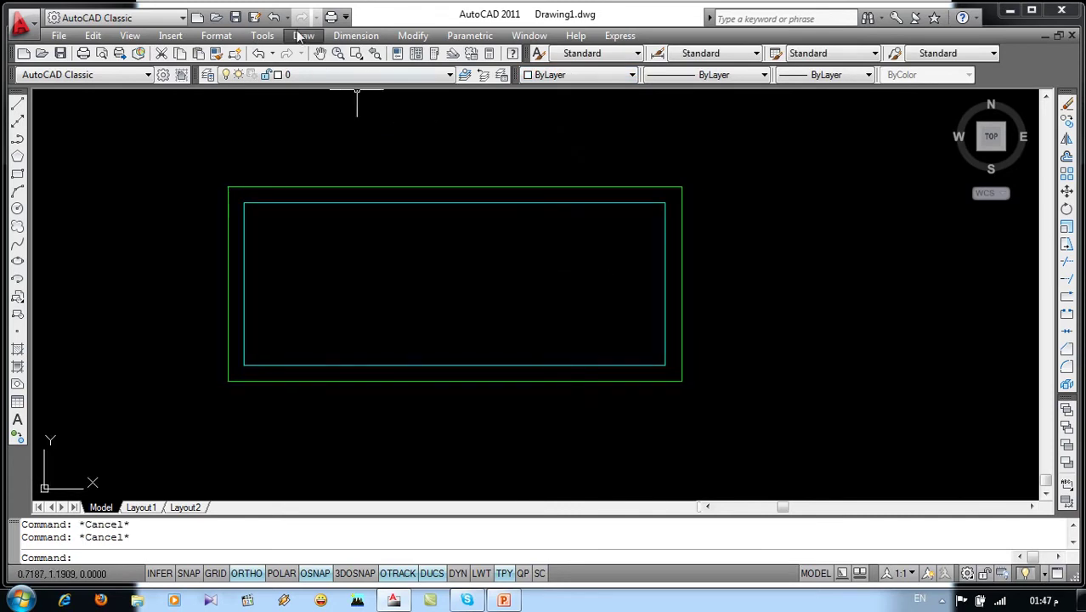
pyautogui.click(302, 36)
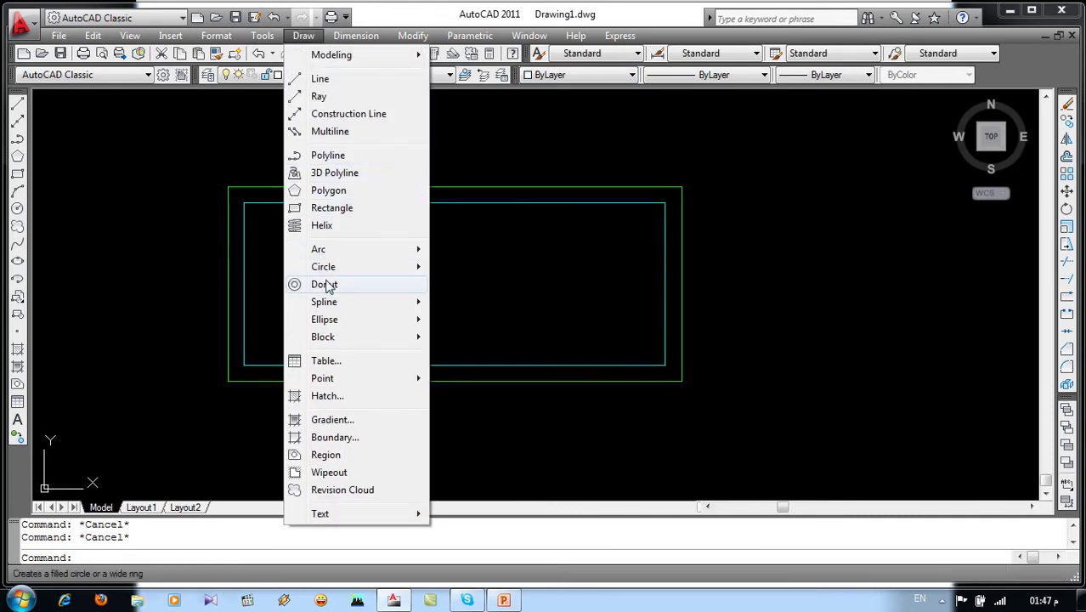
# - Draw a solid donut (inside diameter 0, outside 0.012) at the top-left inner corner
pyautogui.click(327, 286)
pyautogui.write('0')
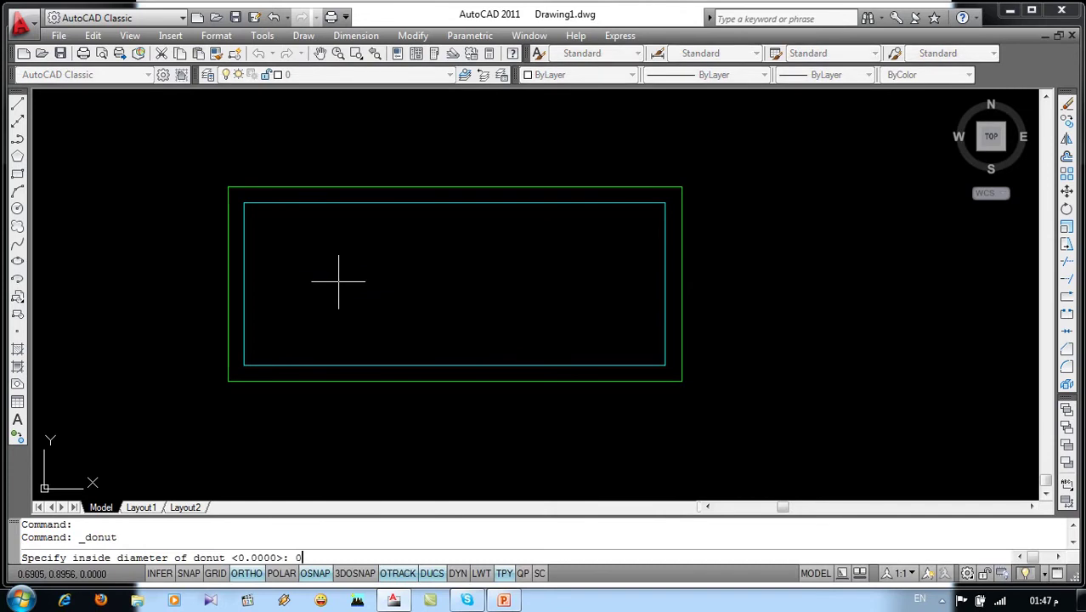
pyautogui.press('Return')
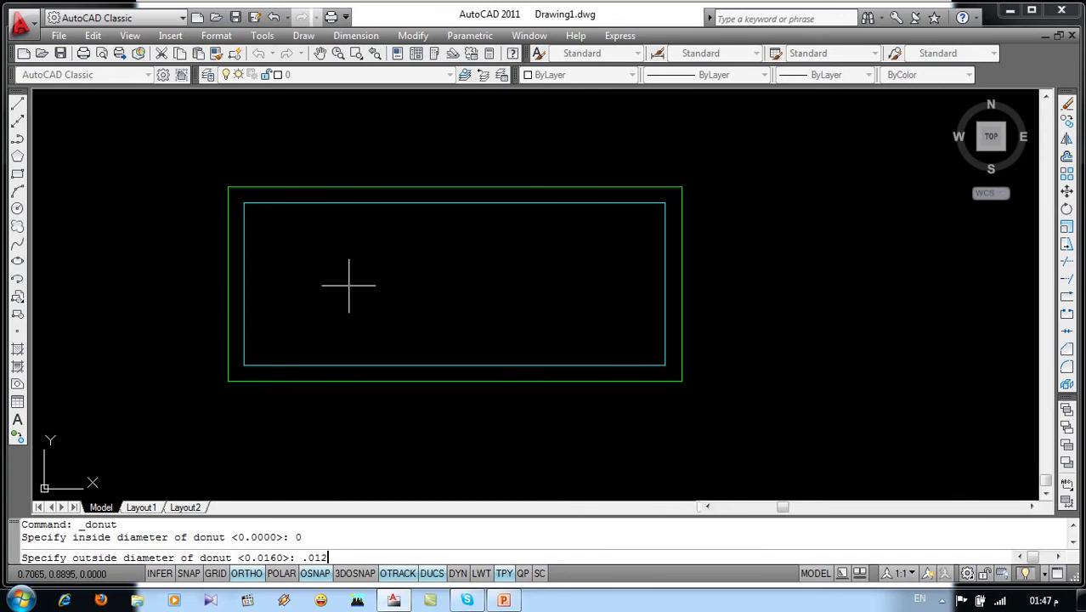
pyautogui.press('Return')
pyautogui.scroll(5, 245, 204)
pyautogui.scroll(3, 245, 204)
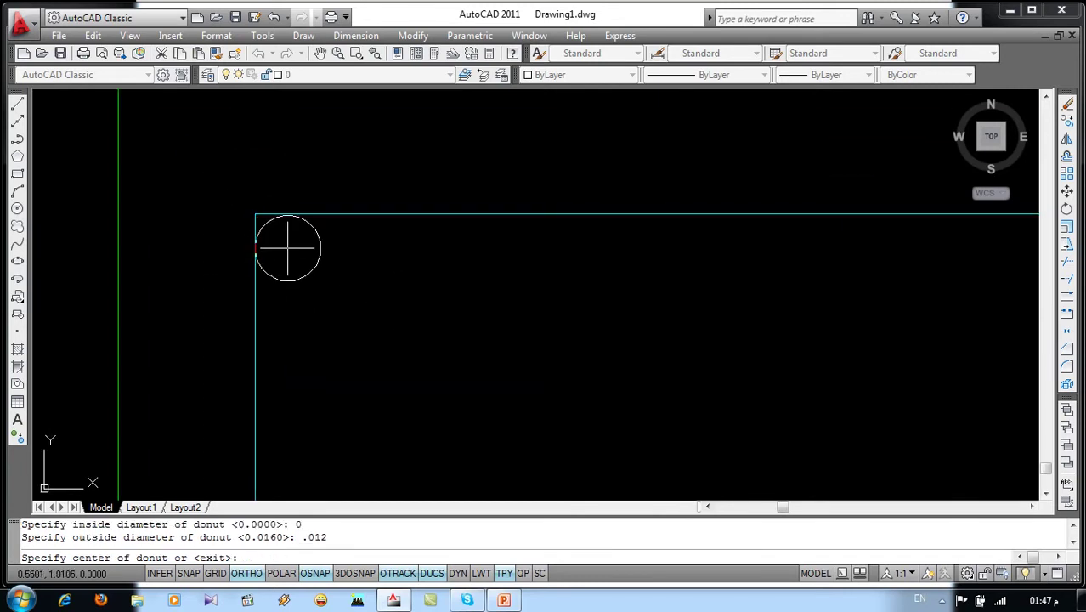
pyautogui.scroll(-5, 289, 247)
pyautogui.scroll(-2, 284, 242)
pyautogui.scroll(2, 284, 243)
pyautogui.scroll(5, 288, 240)
pyautogui.scroll(3, 287, 240)
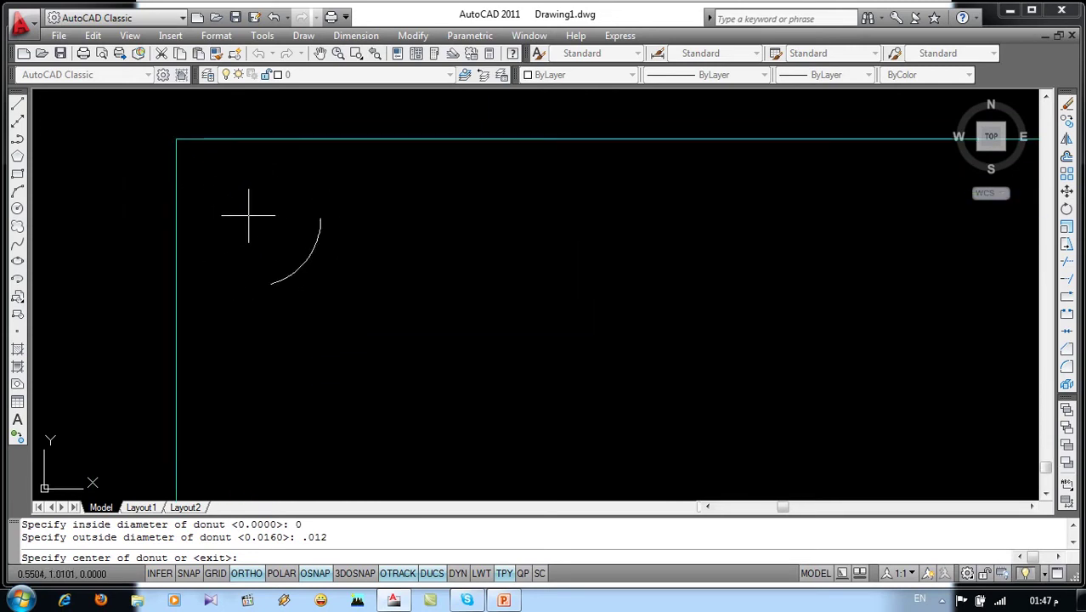
pyautogui.click(245, 206)
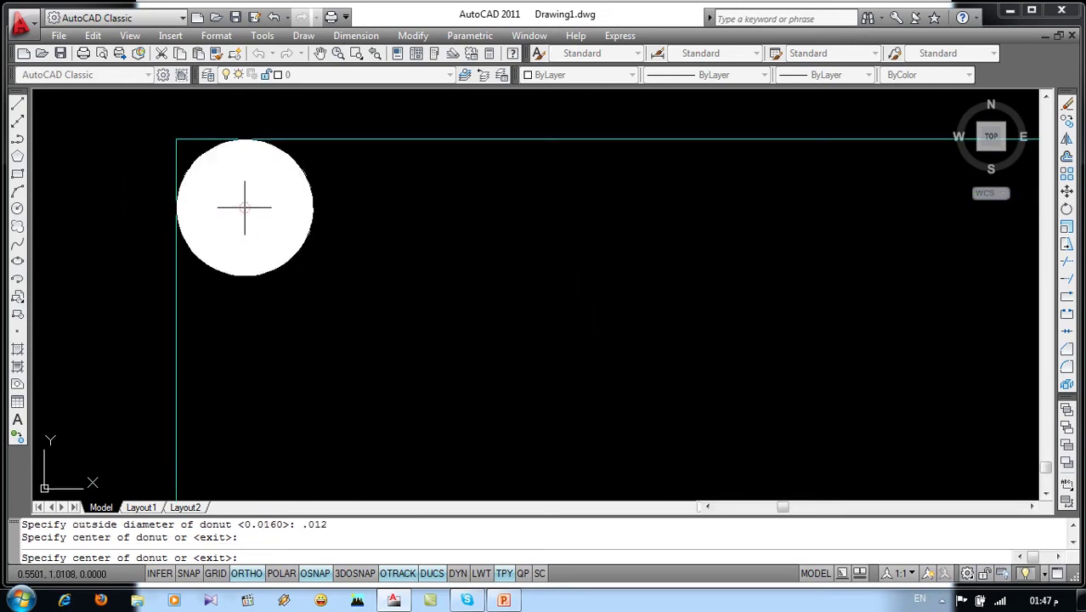
pyautogui.press('Escape')
pyautogui.press('Escape')
# - Change the new bar's colour to Yellow
pyautogui.click(412, 308)
pyautogui.click(275, 247)
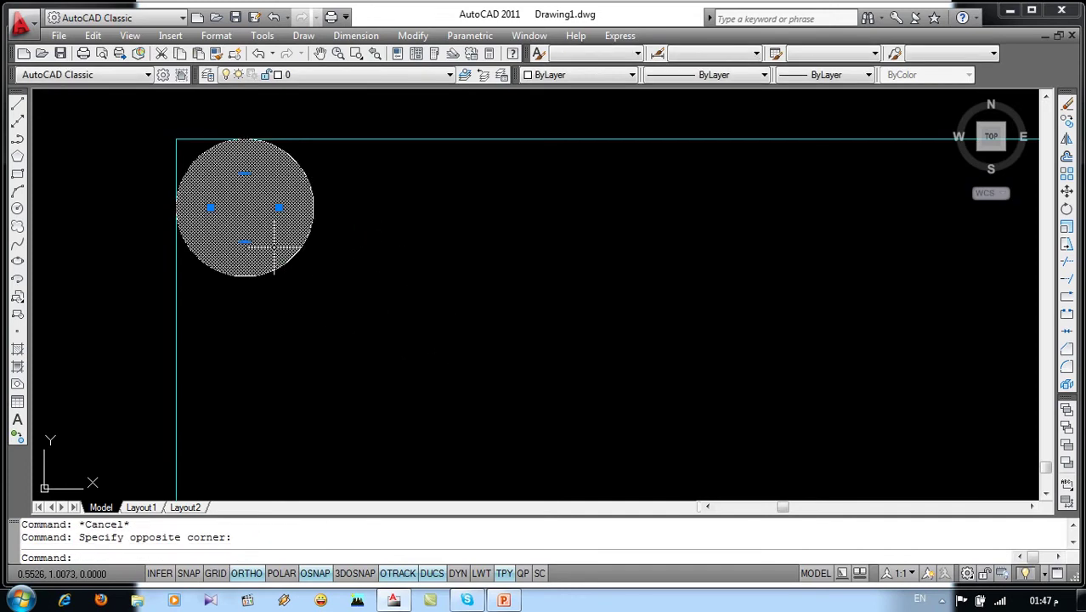
pyautogui.click(578, 77)
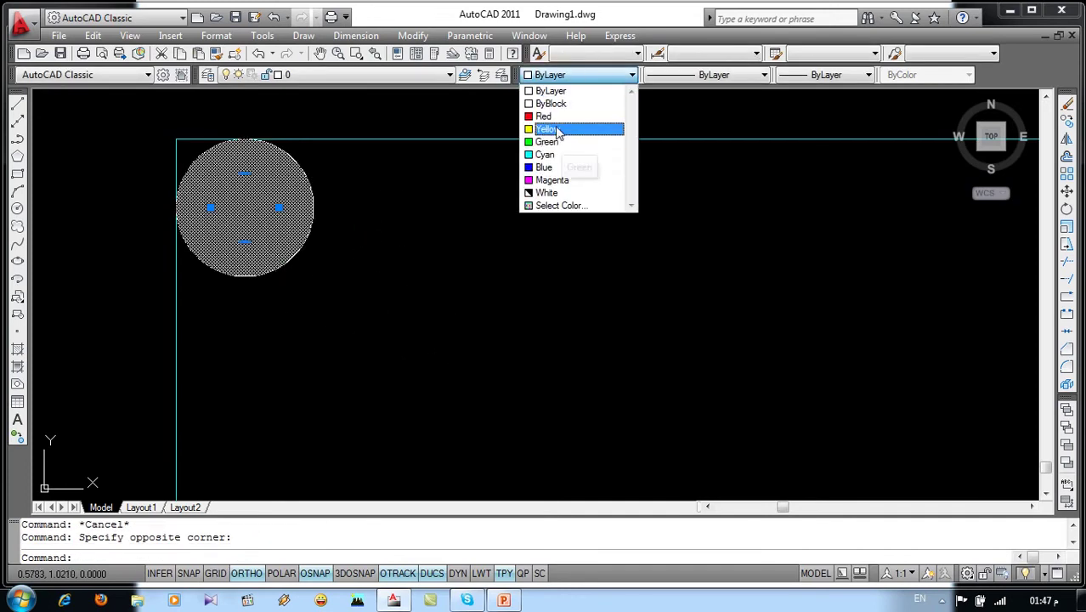
pyautogui.click(569, 127)
pyautogui.press('Escape')
pyautogui.press('Escape')
pyautogui.scroll(-10, 451, 248)
pyautogui.scroll(3, 469, 252)
pyautogui.scroll(2, 456, 266)
pyautogui.scroll(2, 441, 259)
# - Copy the corner bar to the bottom-left corner and the left edge's midpoint
pyautogui.scroll(-4, 417, 235)
pyautogui.moveTo(517, 321); pyautogui.dragTo(333, 252, button='middle')
pyautogui.write('co')
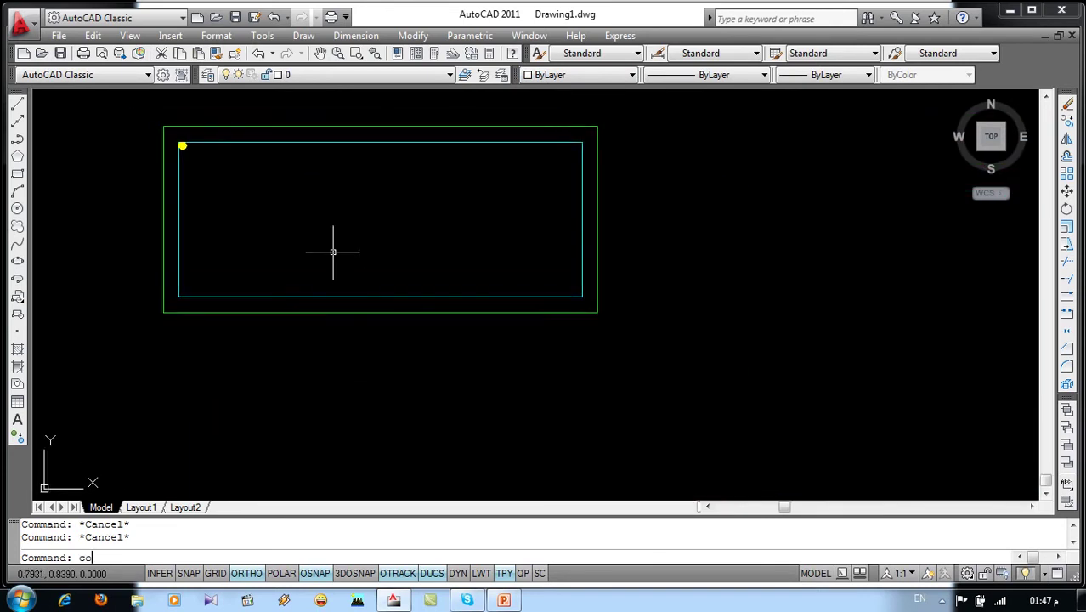
pyautogui.press('Return')
pyautogui.click(182, 146)
pyautogui.press('Return')
pyautogui.scroll(3, 176, 146)
pyautogui.scroll(3, 170, 146)
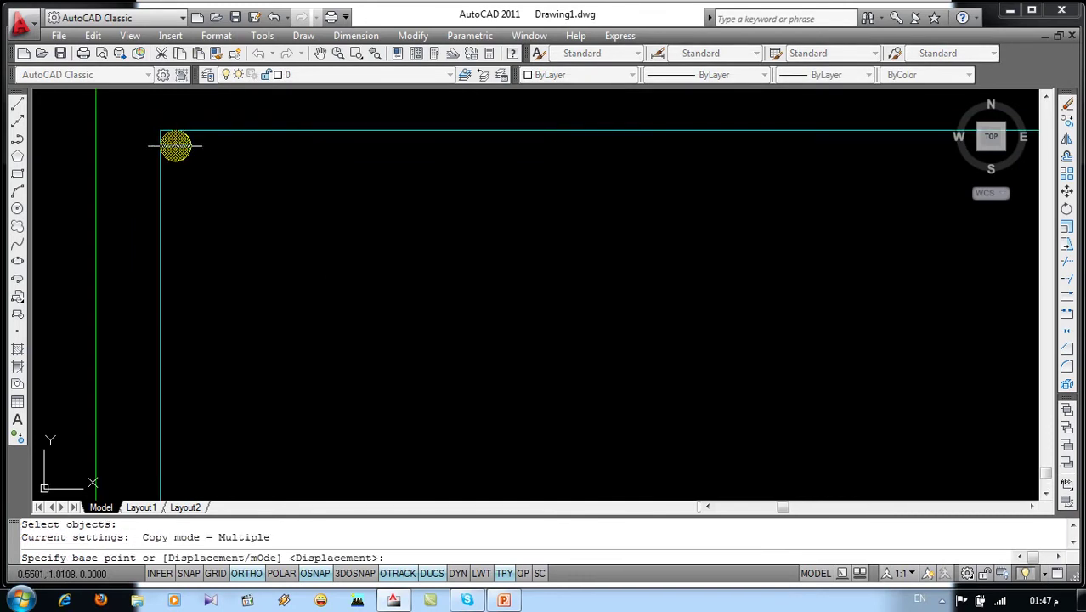
pyautogui.click(175, 146)
pyautogui.scroll(-5, 176, 146)
pyautogui.scroll(3, 214, 267)
pyautogui.scroll(3, 208, 242)
pyautogui.scroll(2, 211, 235)
pyautogui.scroll(2, 213, 237)
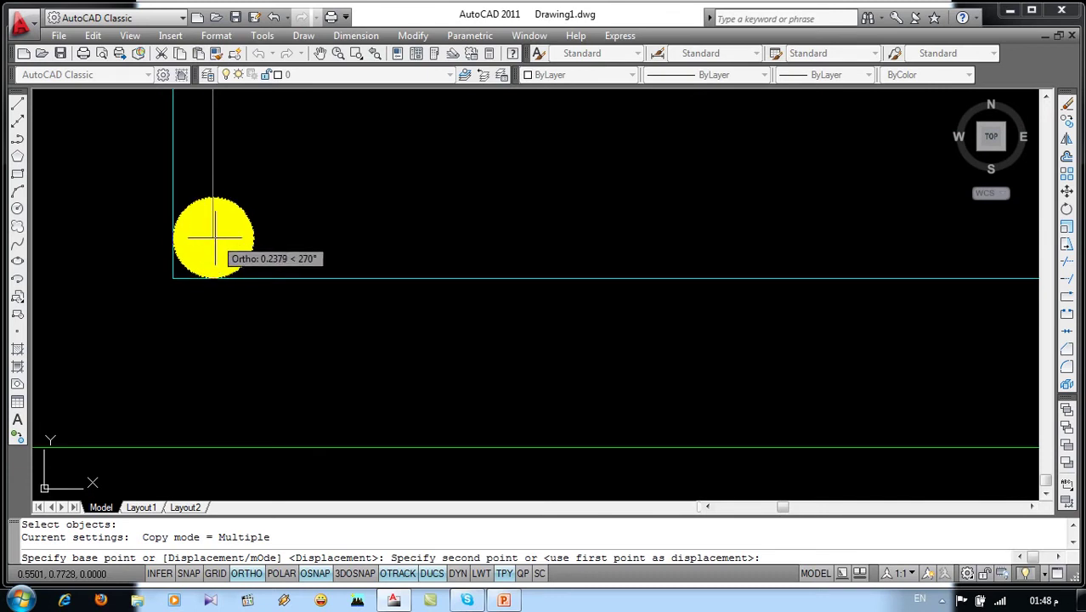
pyautogui.click(214, 238)
pyautogui.scroll(-2, 214, 238)
pyautogui.scroll(-3, 213, 254)
pyautogui.scroll(3, 212, 153)
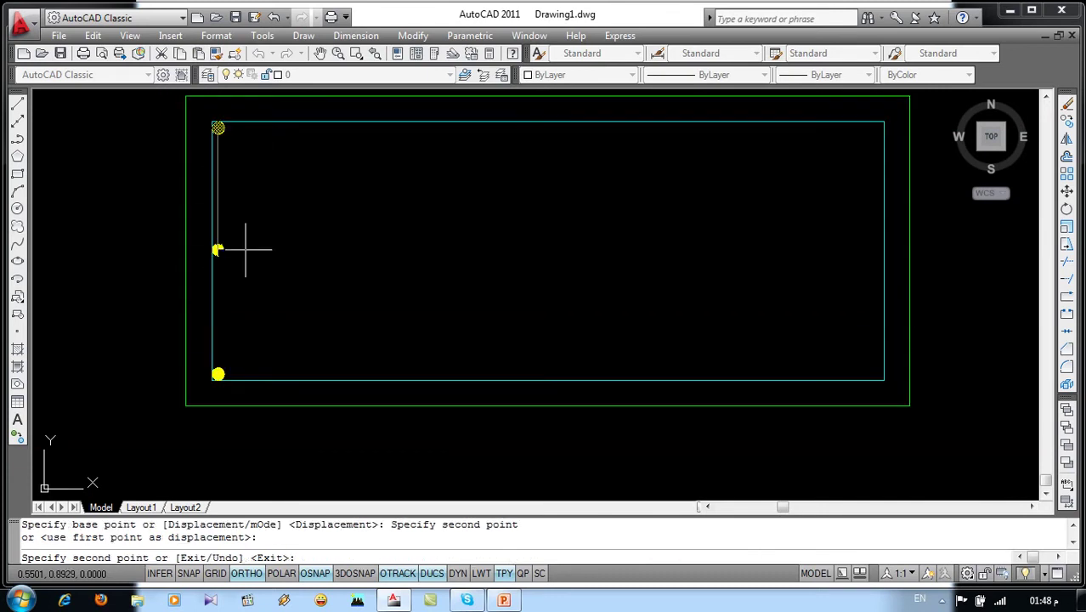
pyautogui.click(224, 250)
pyautogui.press('Return')
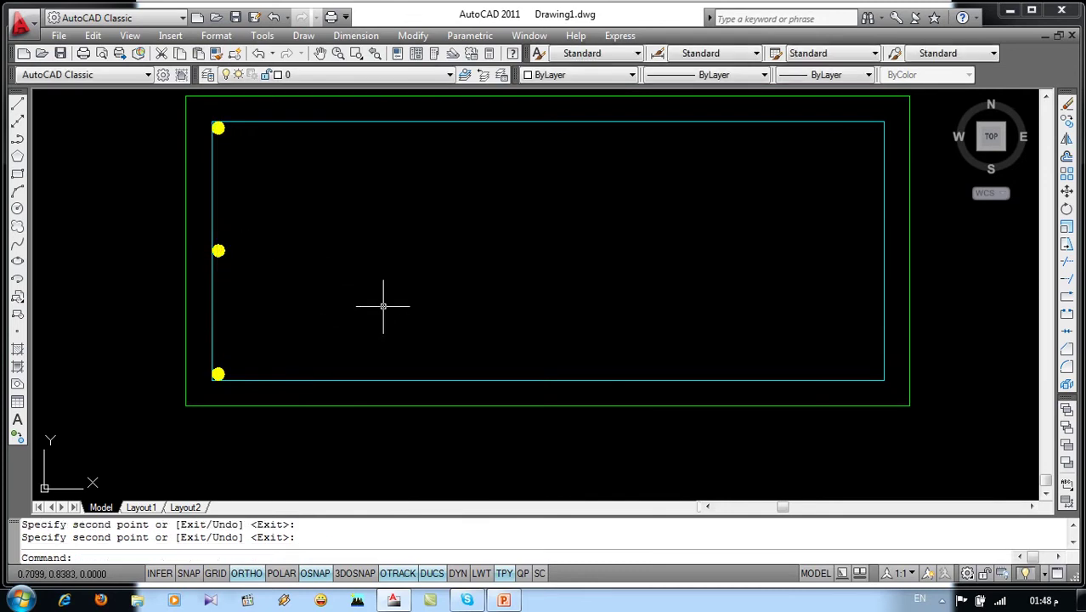
pyautogui.write('co')
# - Copy the three left-edge bars across to the right edge
pyautogui.press('Return')
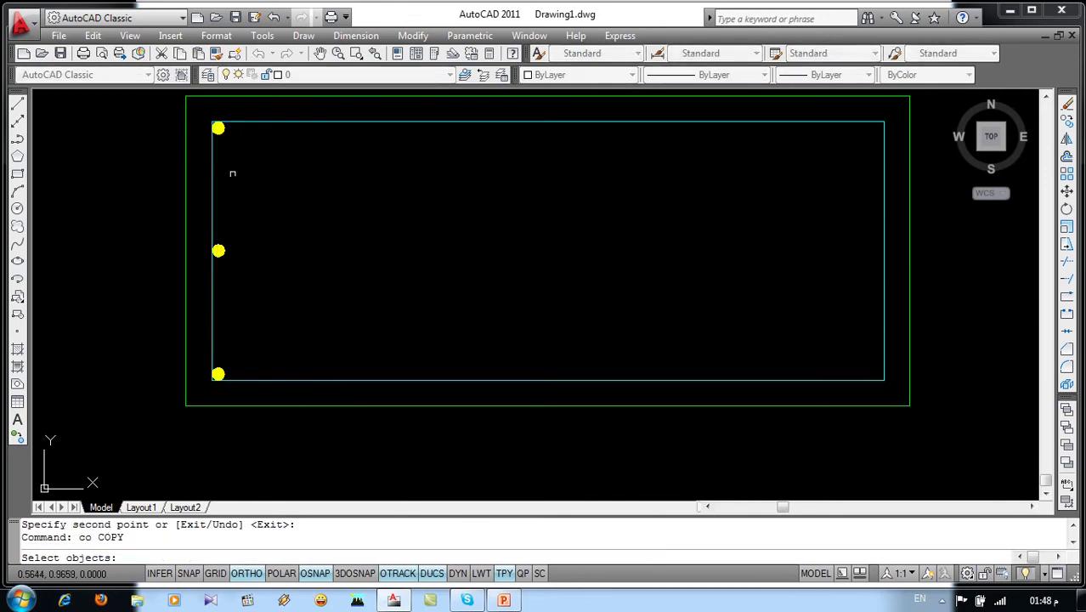
pyautogui.click(217, 128)
pyautogui.click(218, 374)
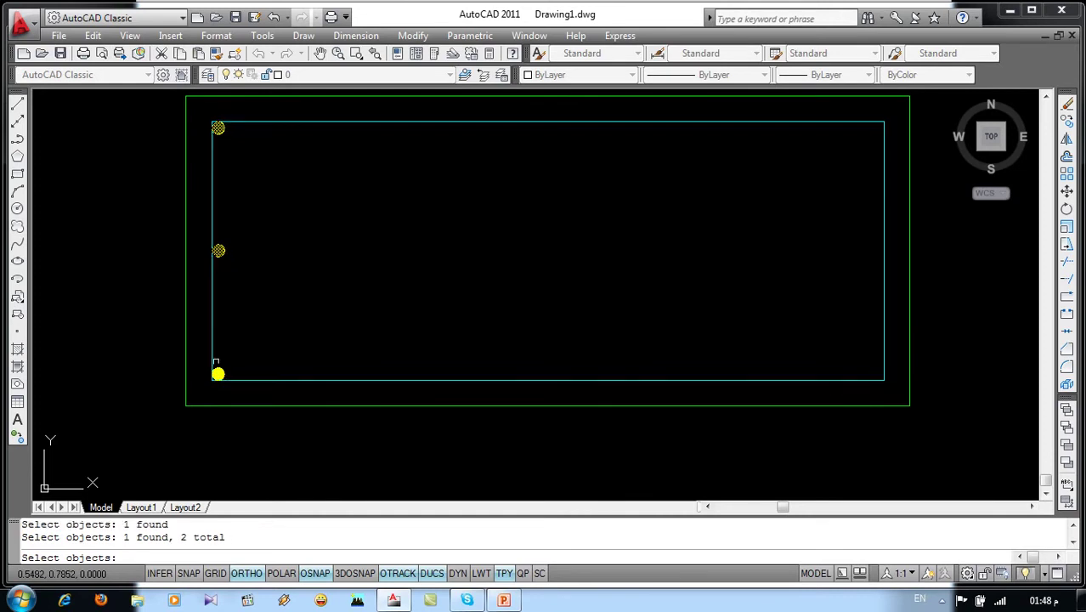
pyautogui.press('Return')
pyautogui.scroll(8, 213, 383)
pyautogui.click(213, 383)
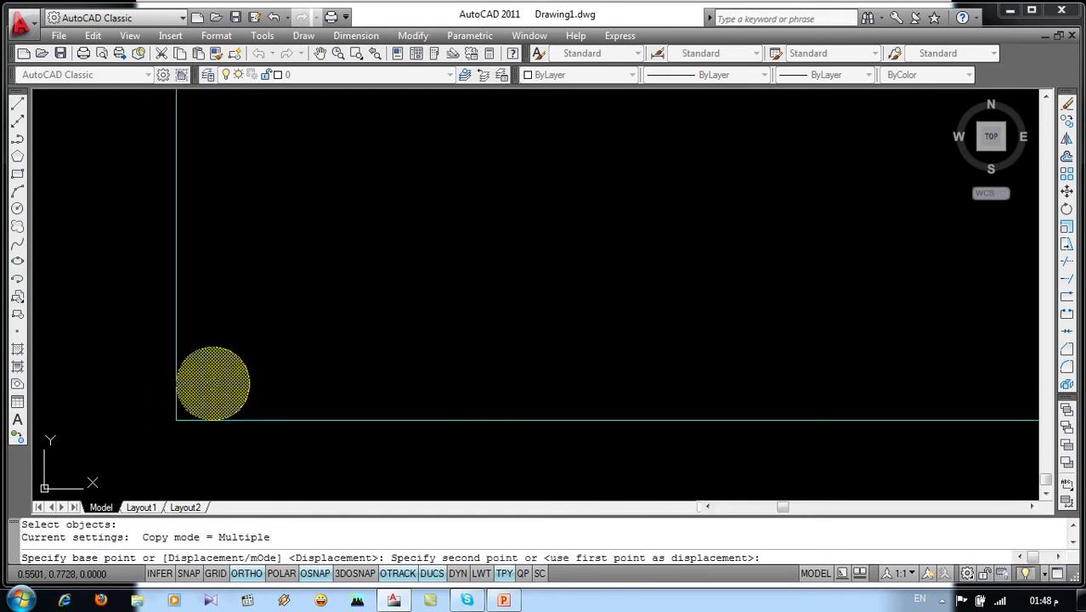
pyautogui.scroll(-5, 213, 383)
pyautogui.moveTo(679, 334); pyautogui.dragTo(490, 311, button='middle')
pyautogui.scroll(2, 608, 334)
pyautogui.scroll(6, 535, 356)
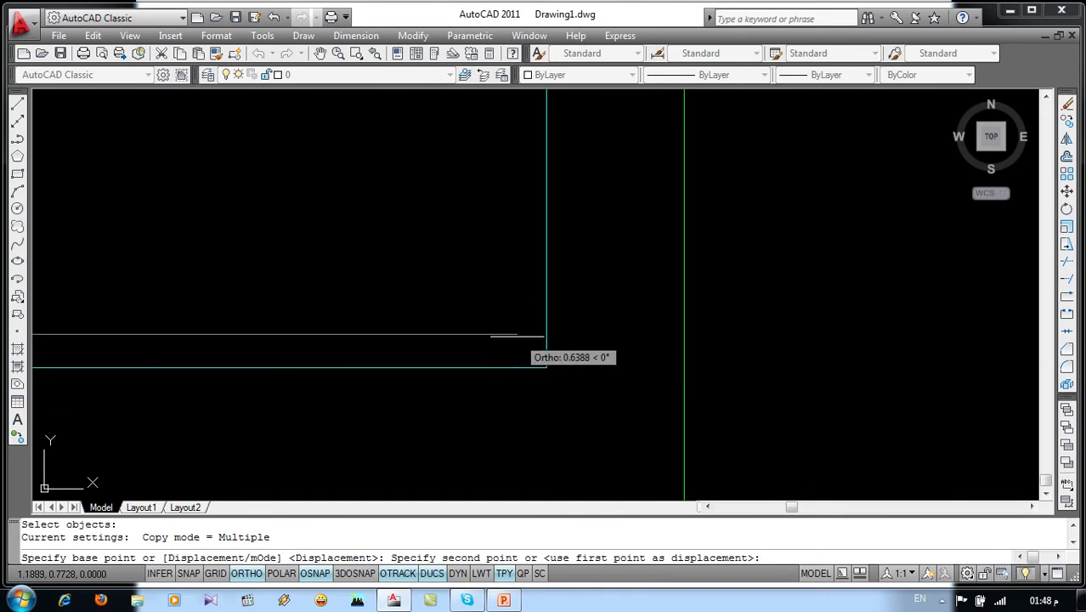
pyautogui.click(516, 332)
pyautogui.press('Return')
pyautogui.scroll(-5, 537, 336)
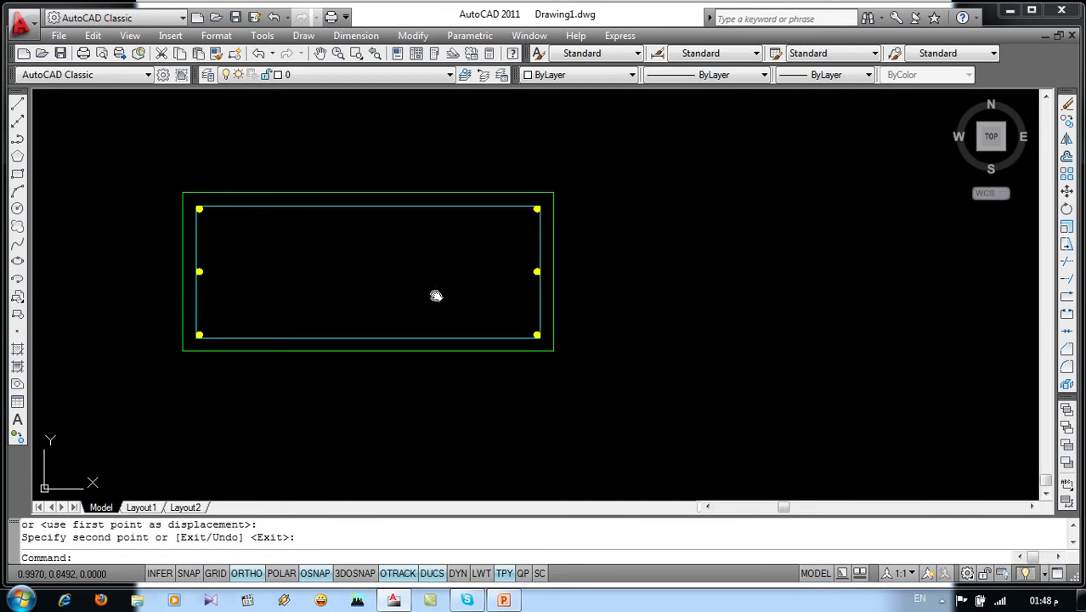
pyautogui.moveTo(436, 294); pyautogui.dragTo(516, 299, button='middle')
# - Check the column-sections reference slide and return to the drawing
pyautogui.click(503, 600)
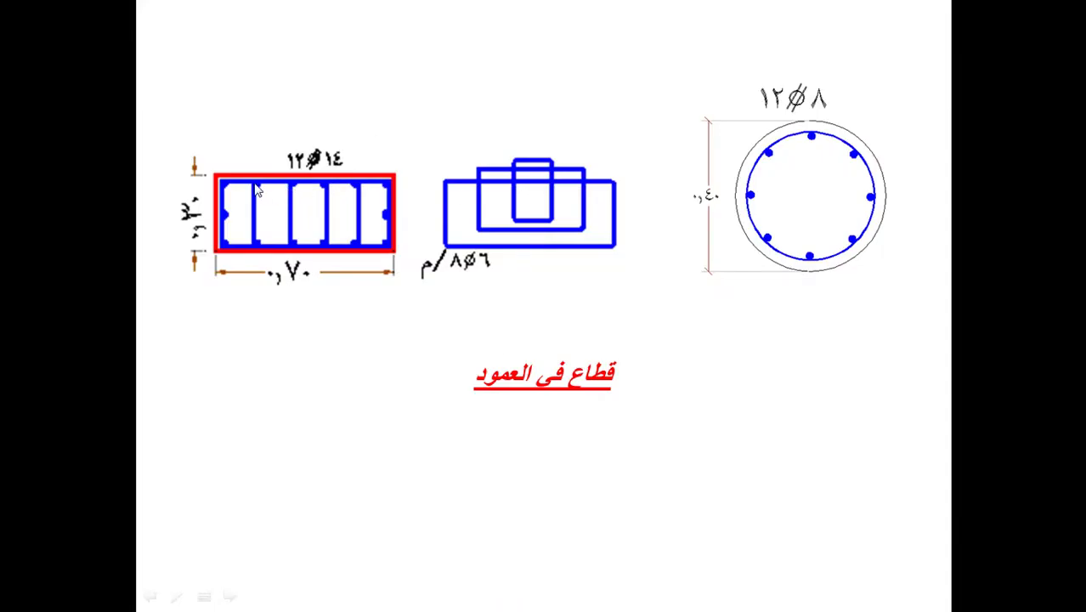
pyautogui.hotkey('alt', 'Tab')
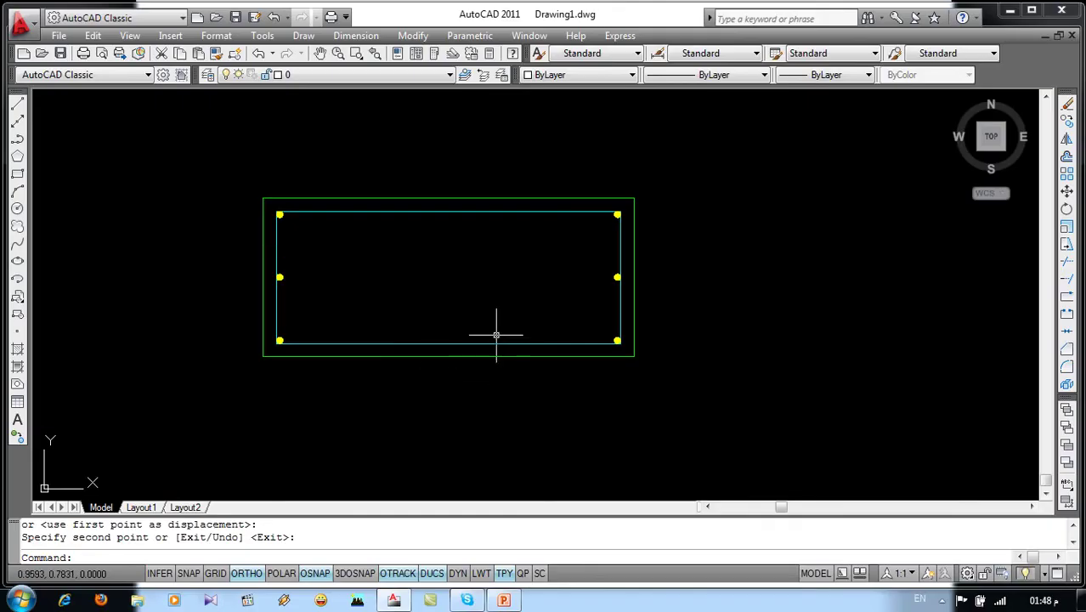
pyautogui.press('Return')
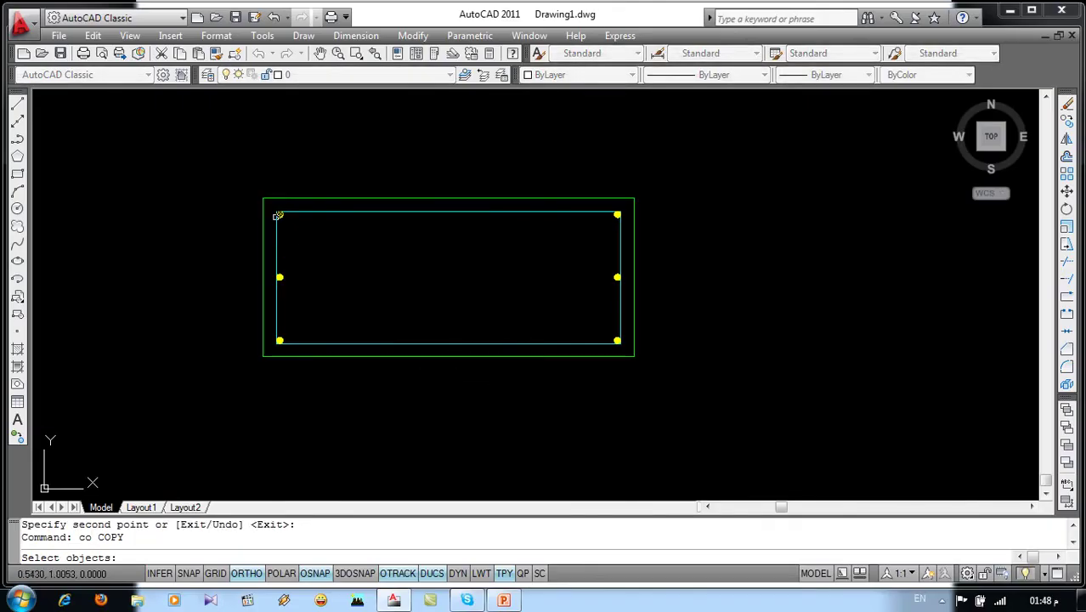
# - Copy the top-left and bottom-left bars to three spaced positions along the long edges, undoing one misplaced pair
pyautogui.click(279, 214)
pyautogui.click(281, 338)
pyautogui.press('Return')
pyautogui.click(278, 154)
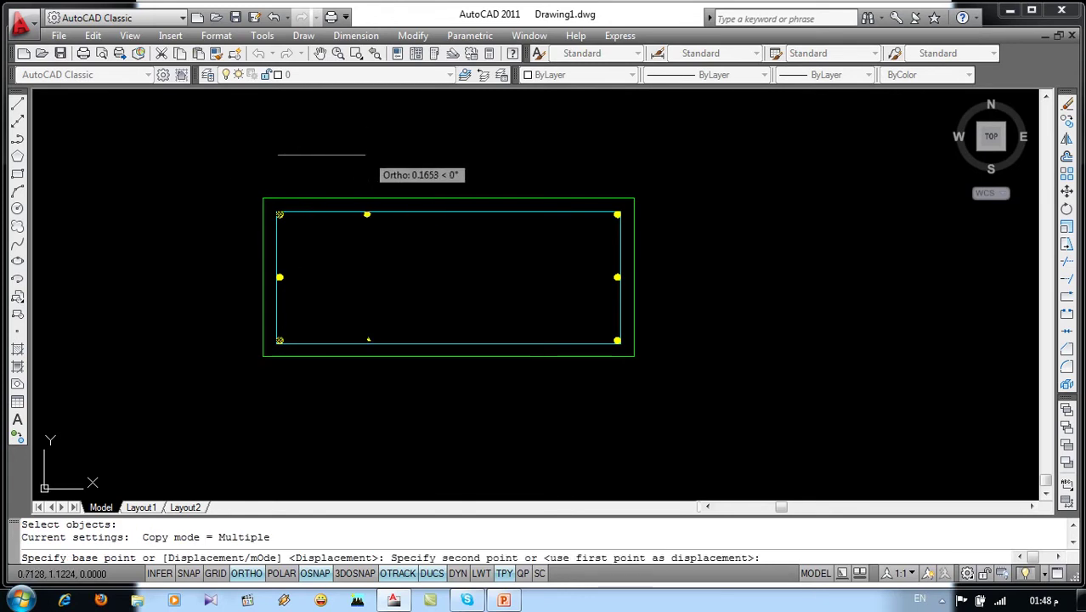
pyautogui.click(450, 155)
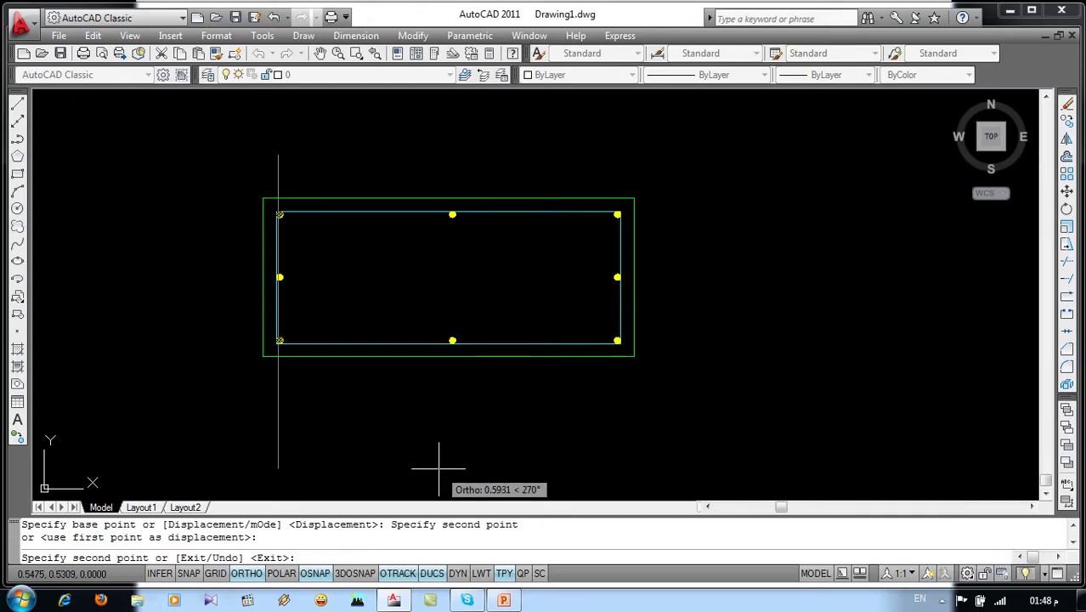
pyautogui.hotkey('ctrl', 'z')
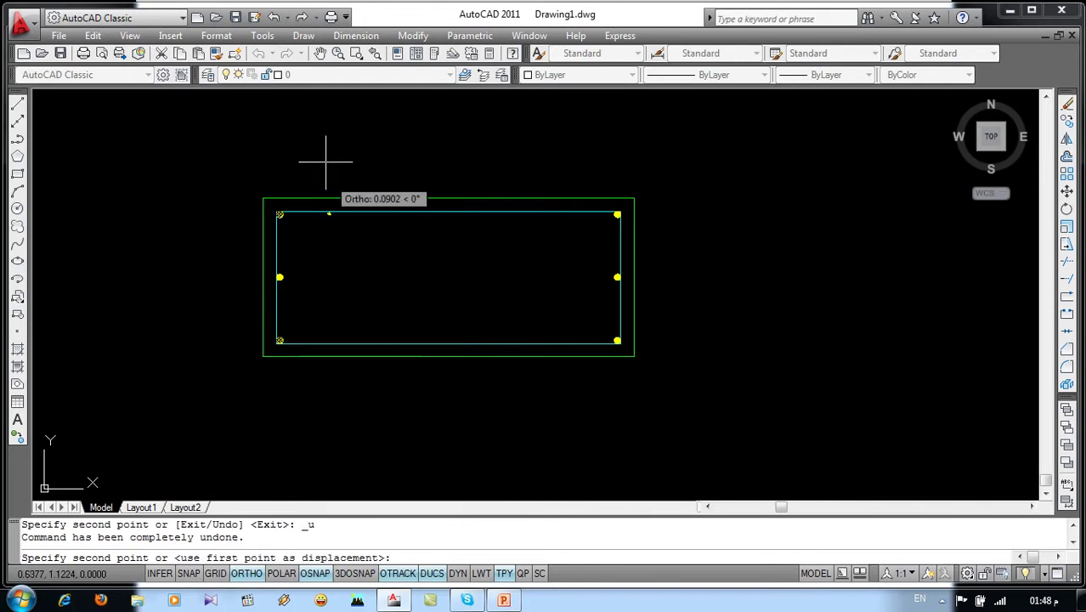
pyautogui.click(354, 147)
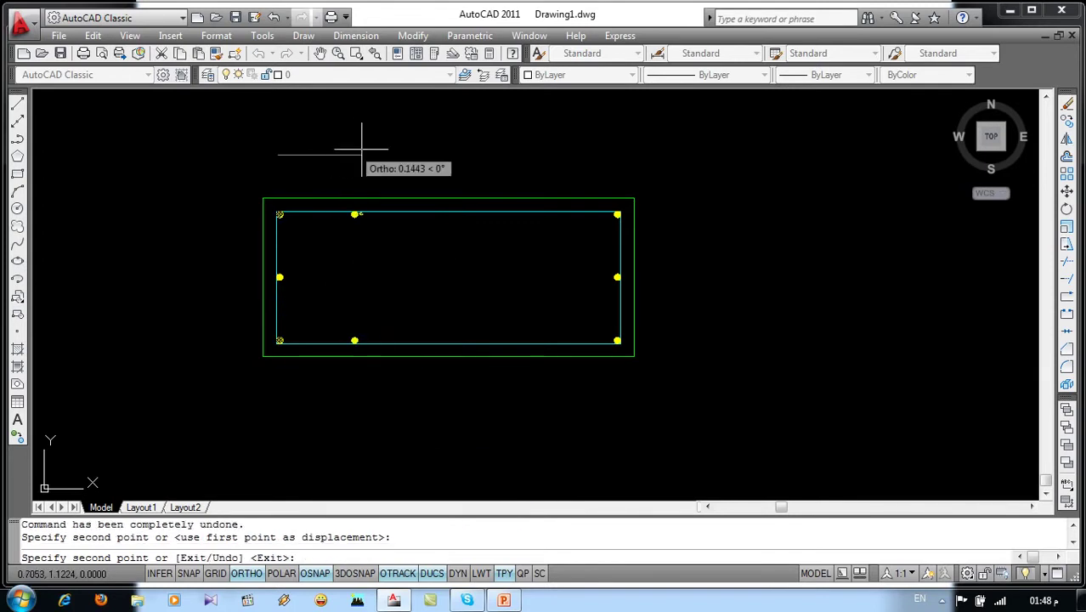
pyautogui.click(429, 147)
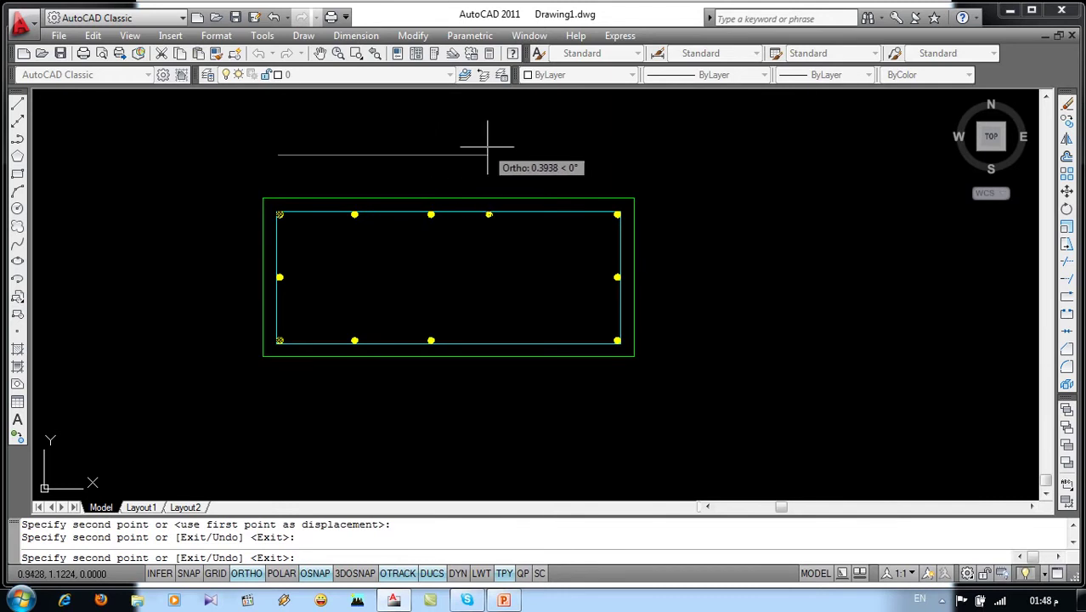
pyautogui.click(502, 147)
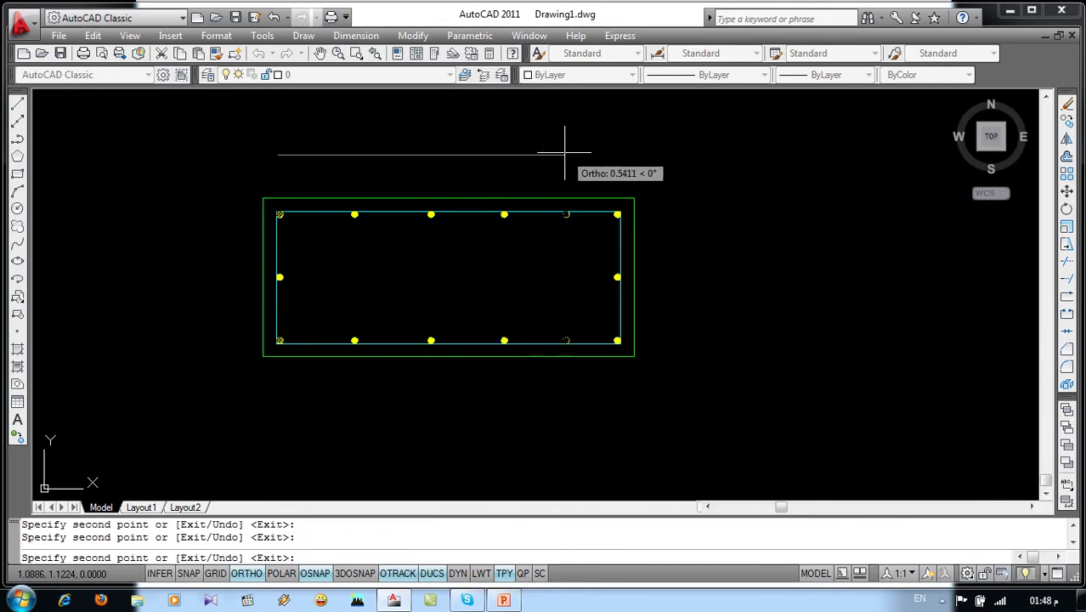
pyautogui.press('Escape')
pyautogui.press('Escape')
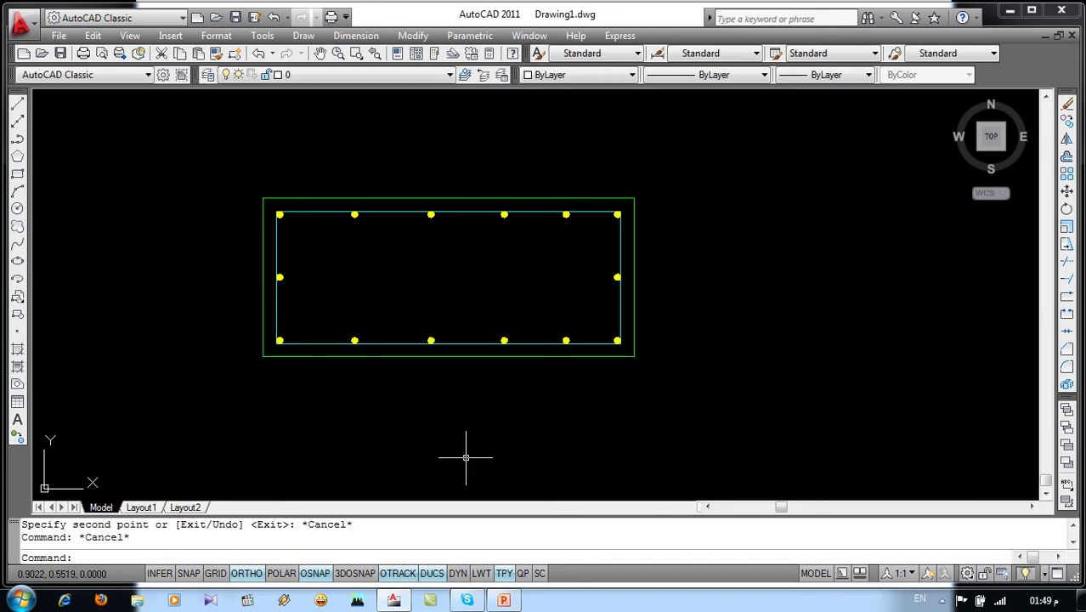
pyautogui.write('m')
# - Move the eight inner top and bottom bars slightly to the left
pyautogui.press('Return')
pyautogui.click(341, 403)
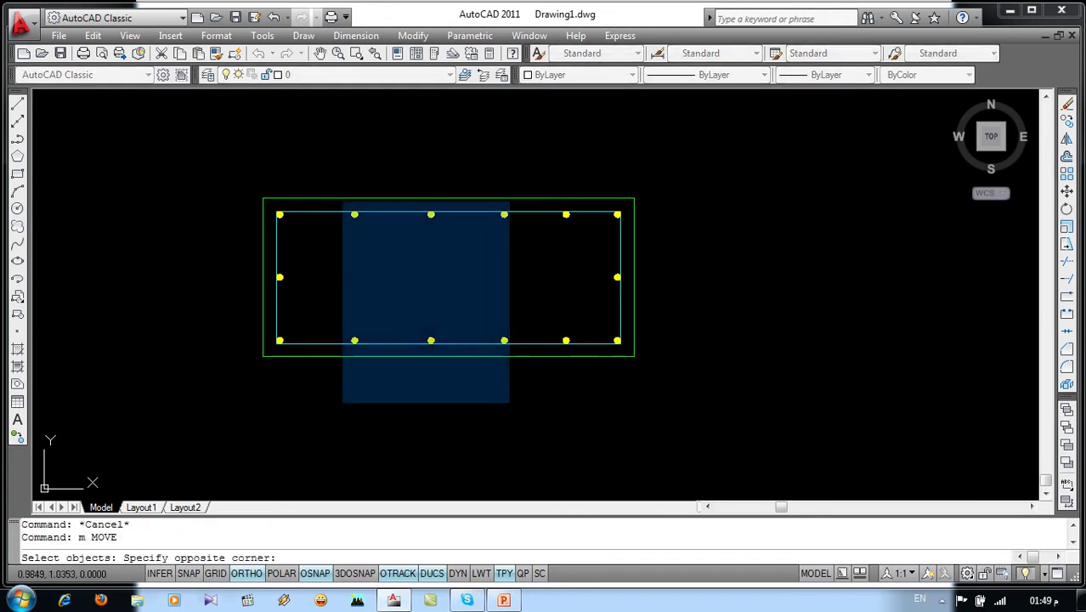
pyautogui.click(597, 146)
pyautogui.press('Return')
pyautogui.click(592, 161)
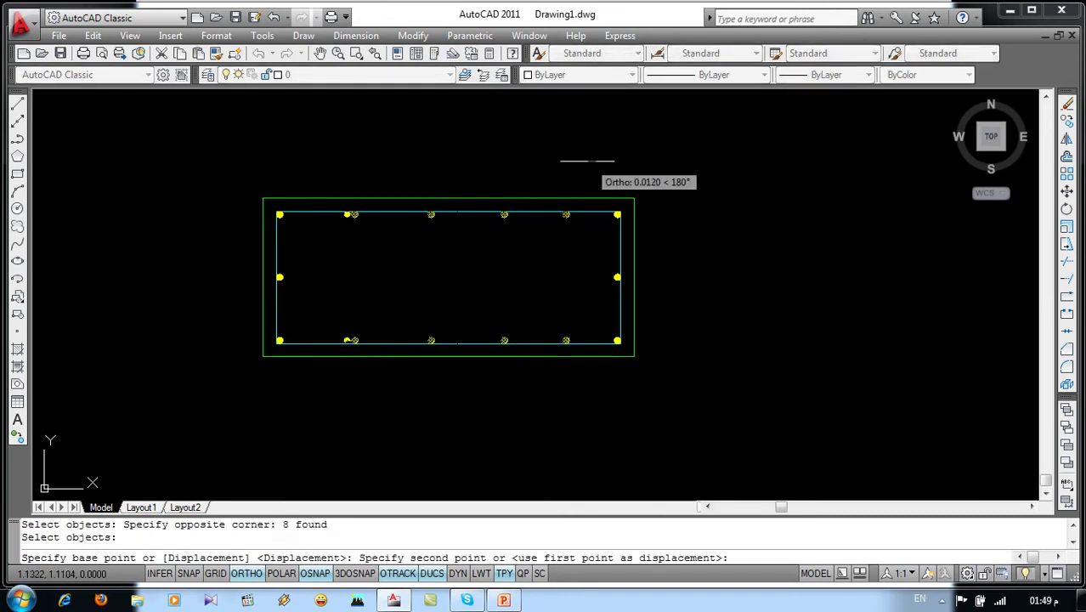
pyautogui.click(586, 161)
# - Nudge the four middle bars a little further left to even the spacing
pyautogui.press('Return')
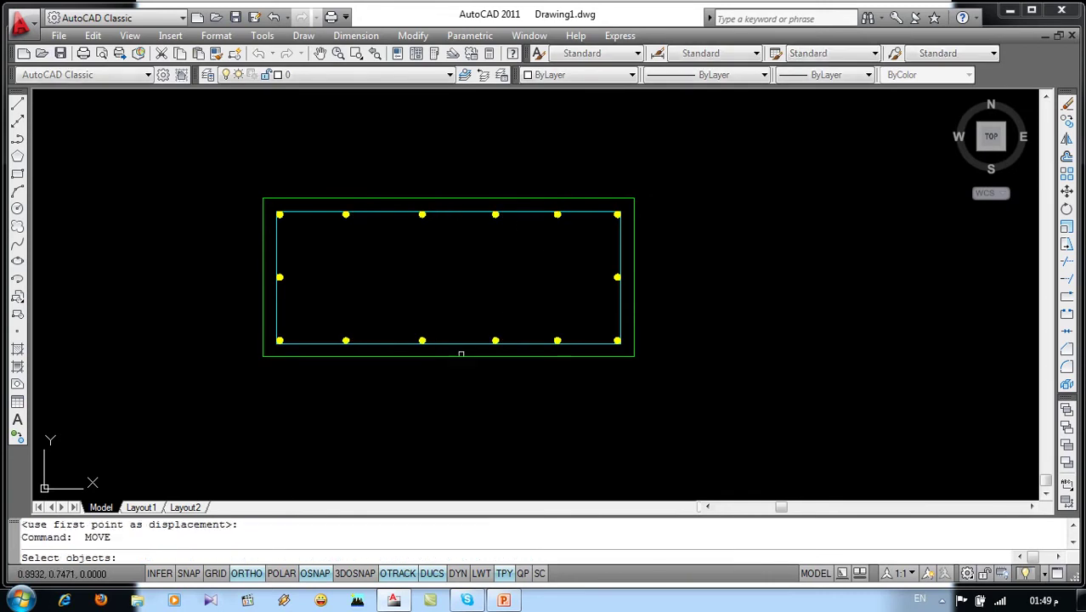
pyautogui.click(404, 408)
pyautogui.click(541, 159)
pyautogui.press('Return')
pyautogui.click(541, 159)
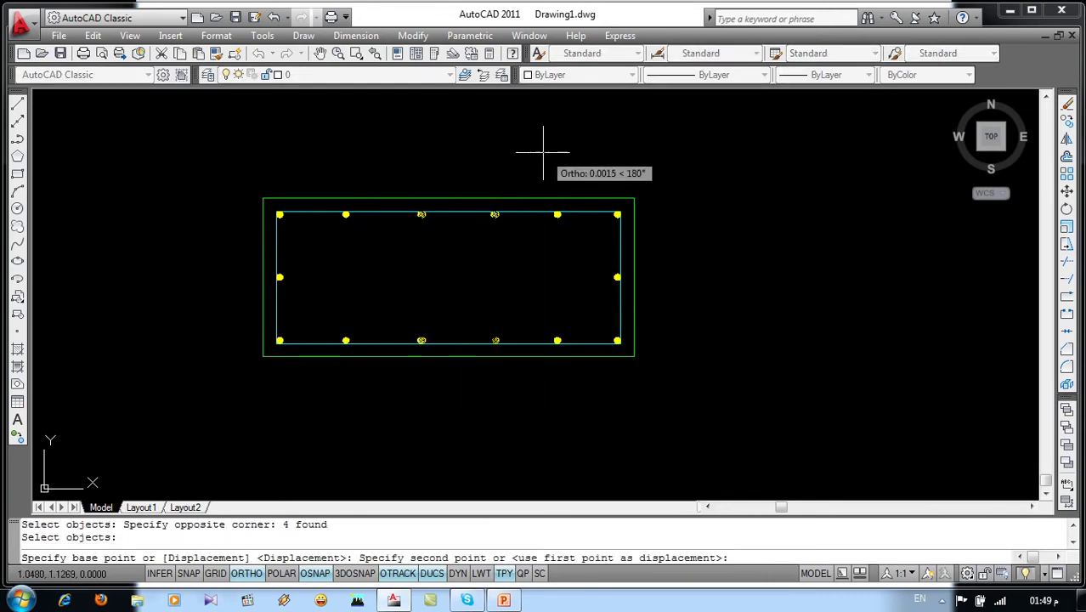
pyautogui.click(536, 159)
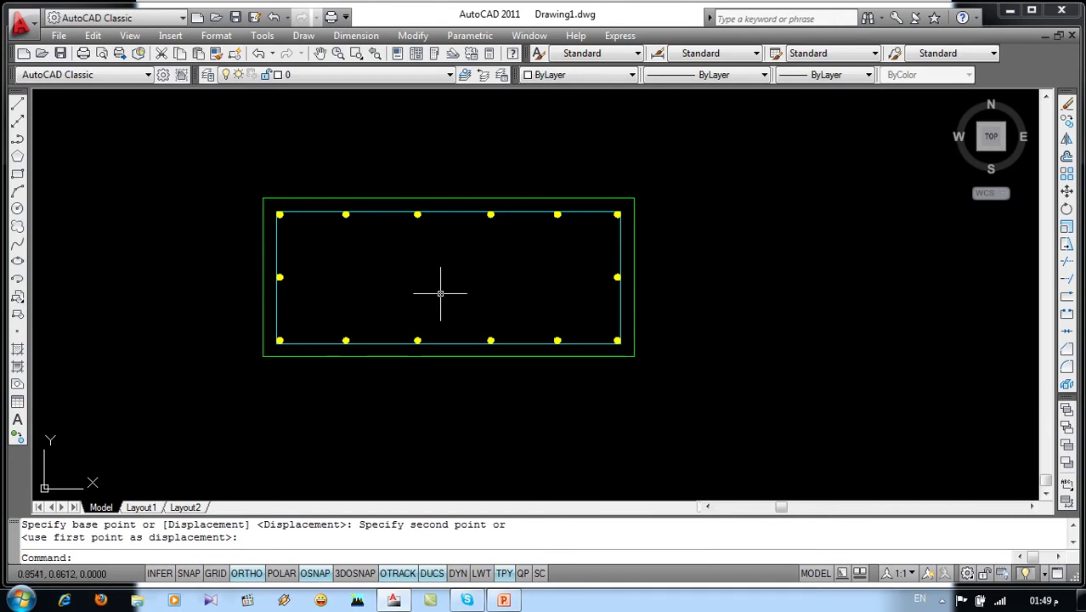
pyautogui.scroll(3, 440, 293)
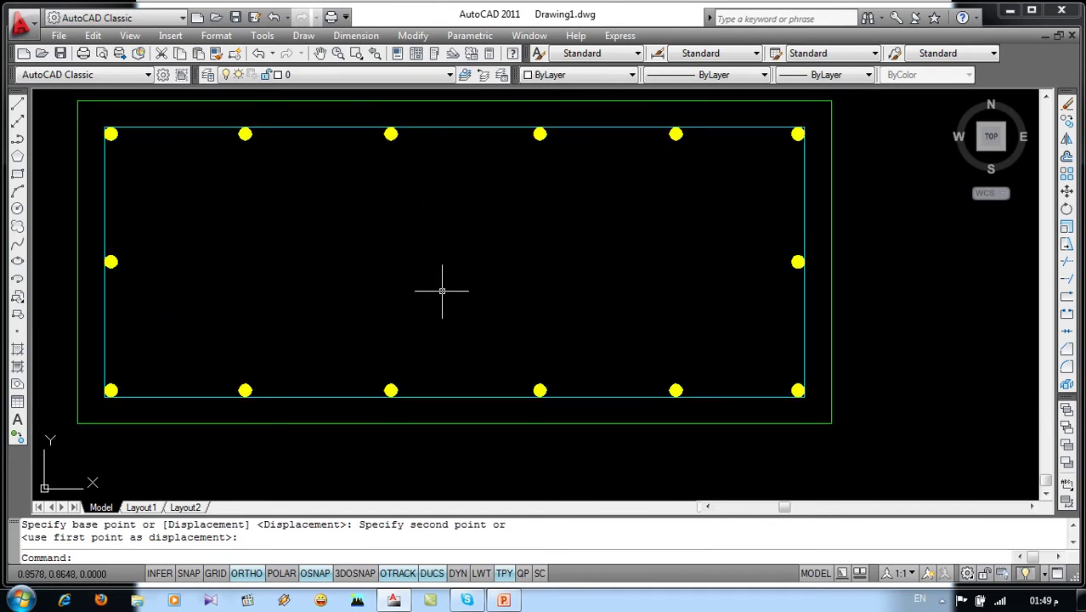
pyautogui.write('l')
# - Draw the first two vertical ties from top bars to the bars below
pyautogui.press('Return')
pyautogui.scroll(5, 675, 142)
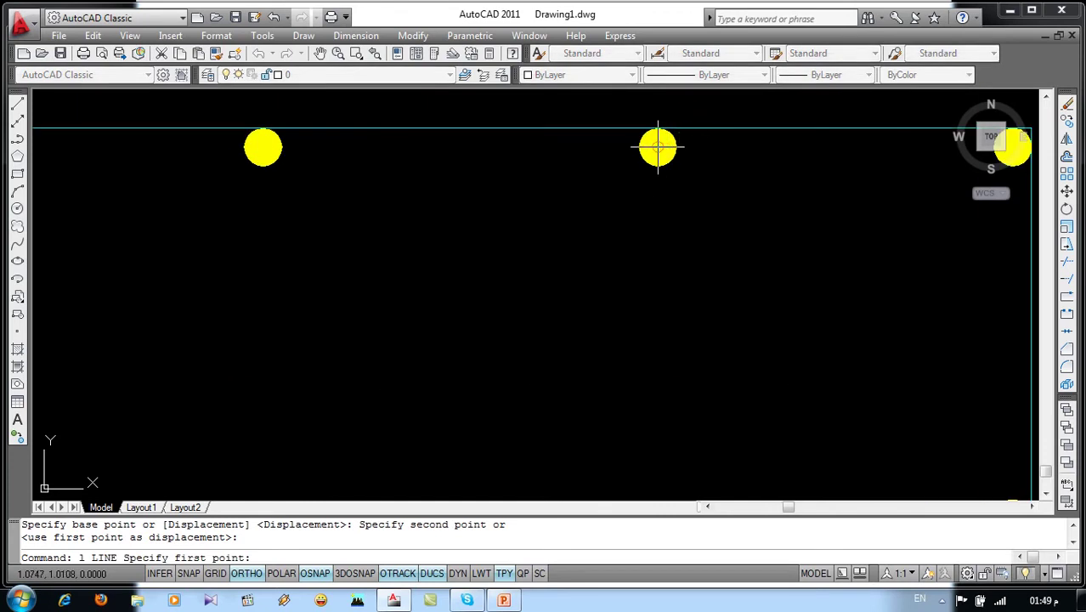
pyautogui.click(659, 146)
pyautogui.scroll(-5, 656, 146)
pyautogui.scroll(5, 690, 319)
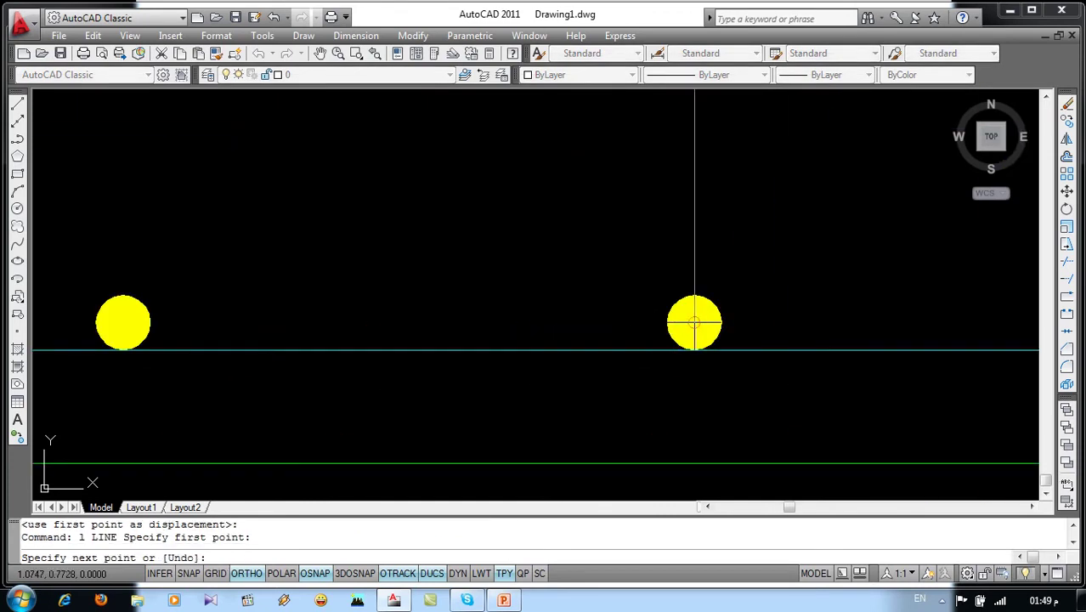
pyautogui.click(694, 321)
pyautogui.press('Return')
pyautogui.scroll(-5, 613, 269)
pyautogui.press('Return')
pyautogui.scroll(5, 605, 161)
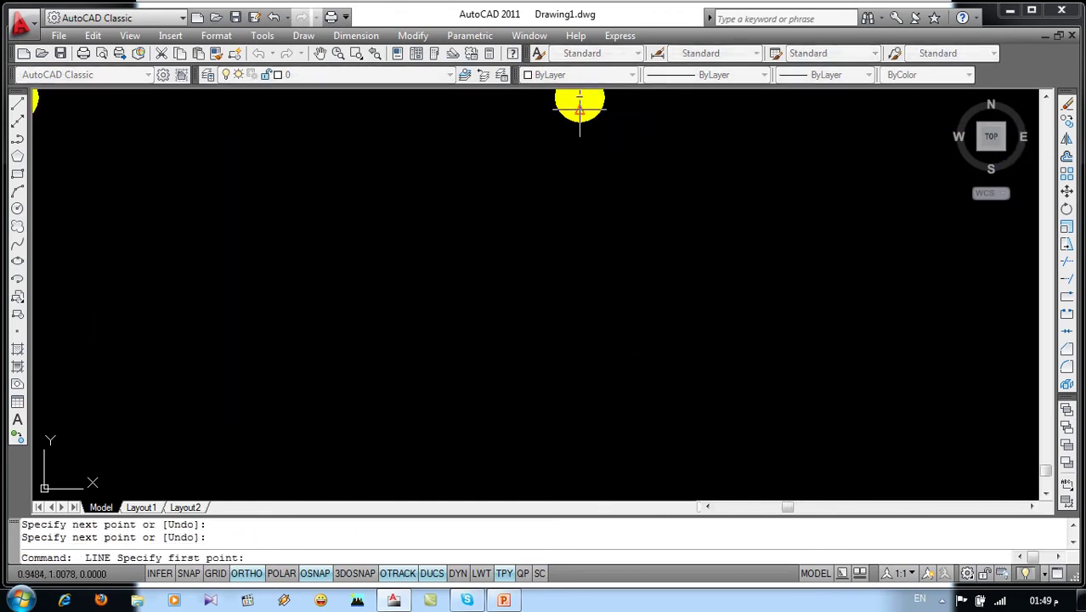
pyautogui.click(579, 104)
pyautogui.scroll(-5, 581, 255)
pyautogui.scroll(5, 570, 408)
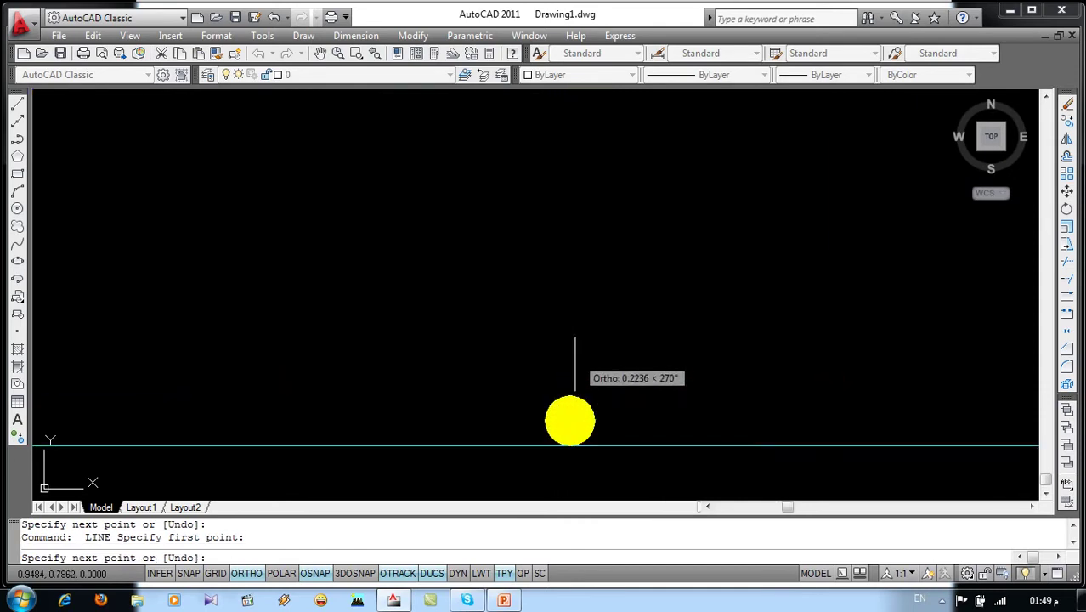
pyautogui.click(570, 433)
pyautogui.press('Return')
pyautogui.scroll(-5, 578, 357)
# - Draw the third and fourth vertical ties and check the reference slide
pyautogui.press('Return')
pyautogui.scroll(5, 582, 332)
pyautogui.click(664, 298)
pyautogui.scroll(-3, 660, 286)
pyautogui.scroll(-2, 655, 412)
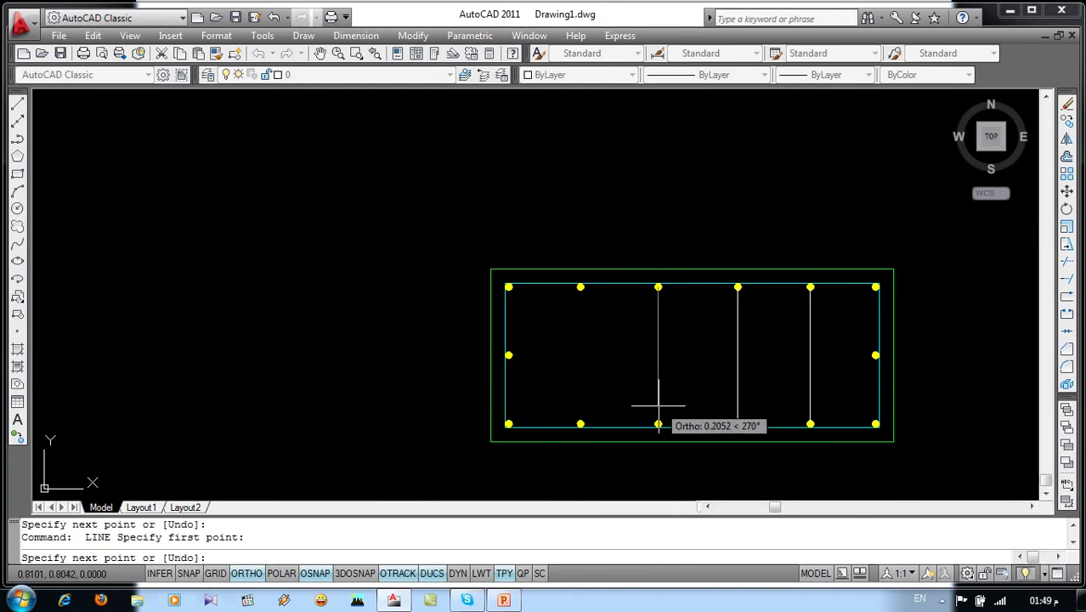
pyautogui.scroll(5, 656, 429)
pyautogui.click(656, 429)
pyautogui.press('Return')
pyautogui.scroll(-5, 646, 414)
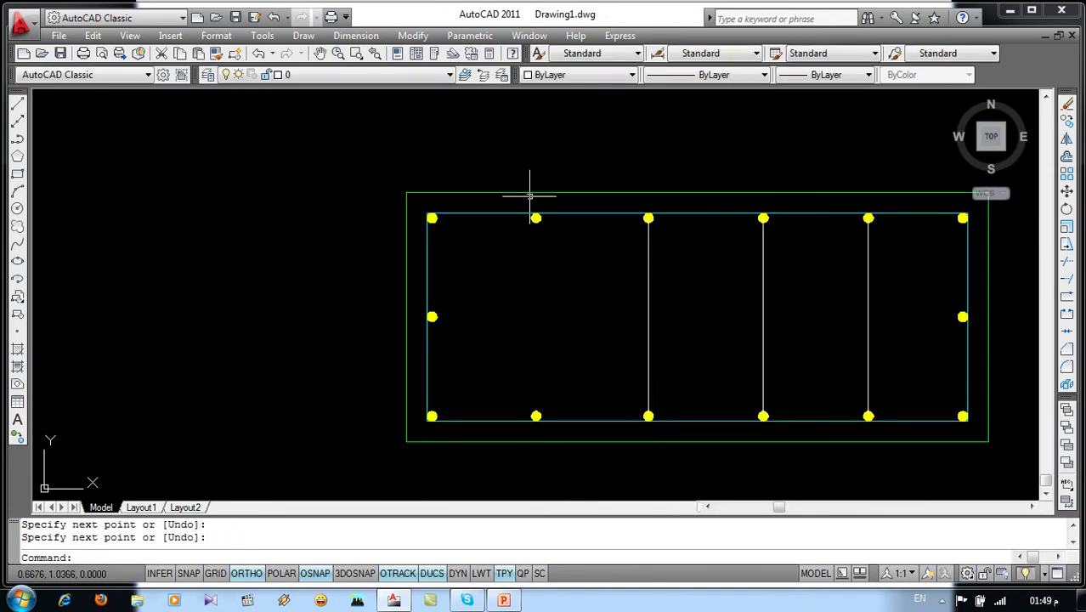
pyautogui.press('Return')
pyautogui.scroll(5, 554, 212)
pyautogui.click(553, 279)
pyautogui.scroll(-7, 553, 280)
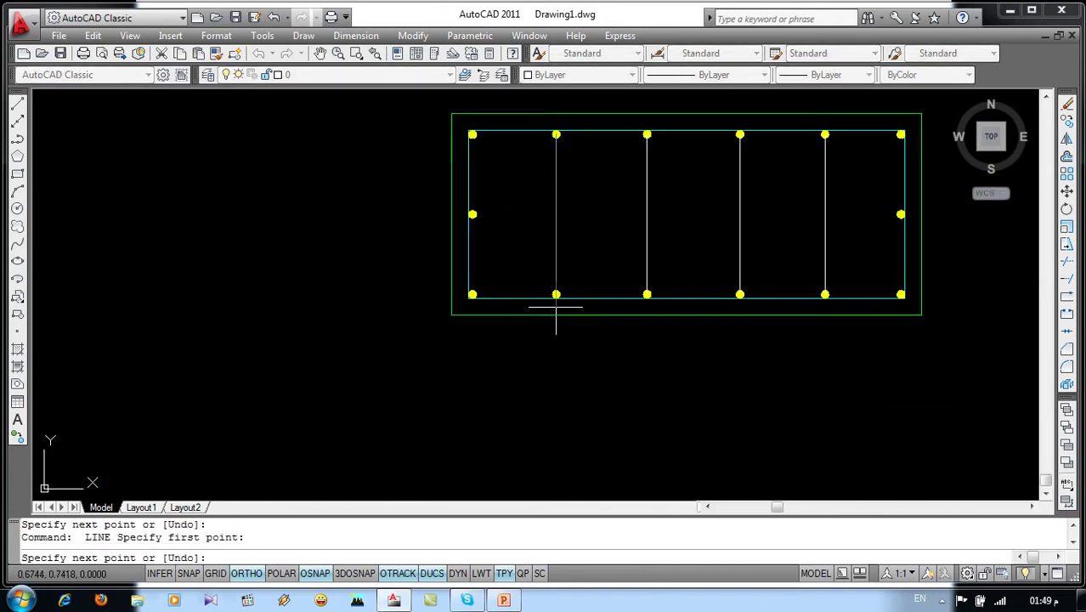
pyautogui.scroll(5, 554, 312)
pyautogui.click(563, 238)
pyautogui.press('Return')
pyautogui.scroll(-5, 562, 238)
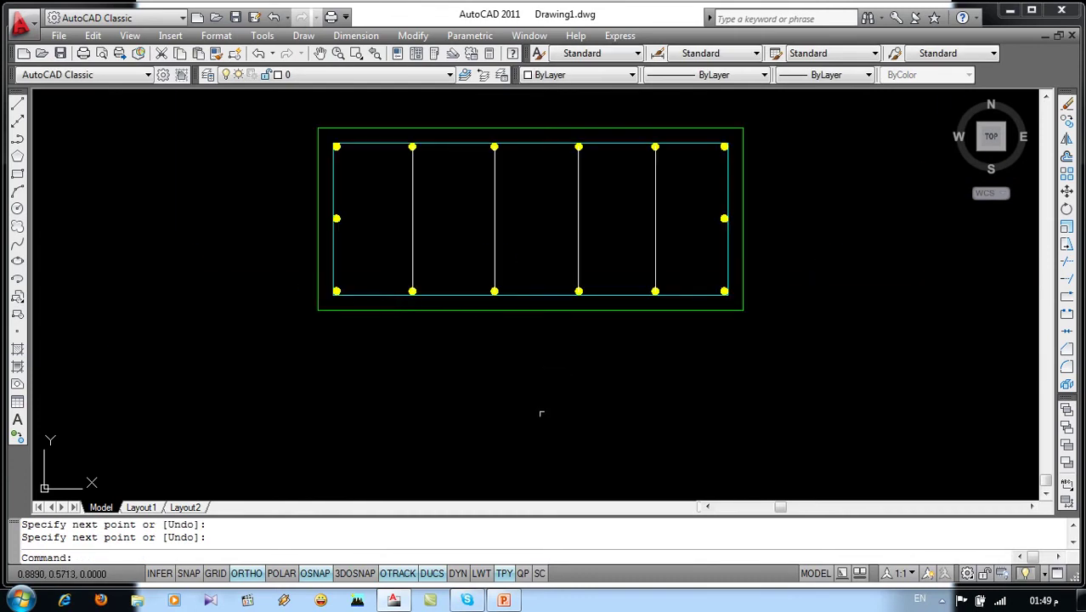
pyautogui.click(503, 599)
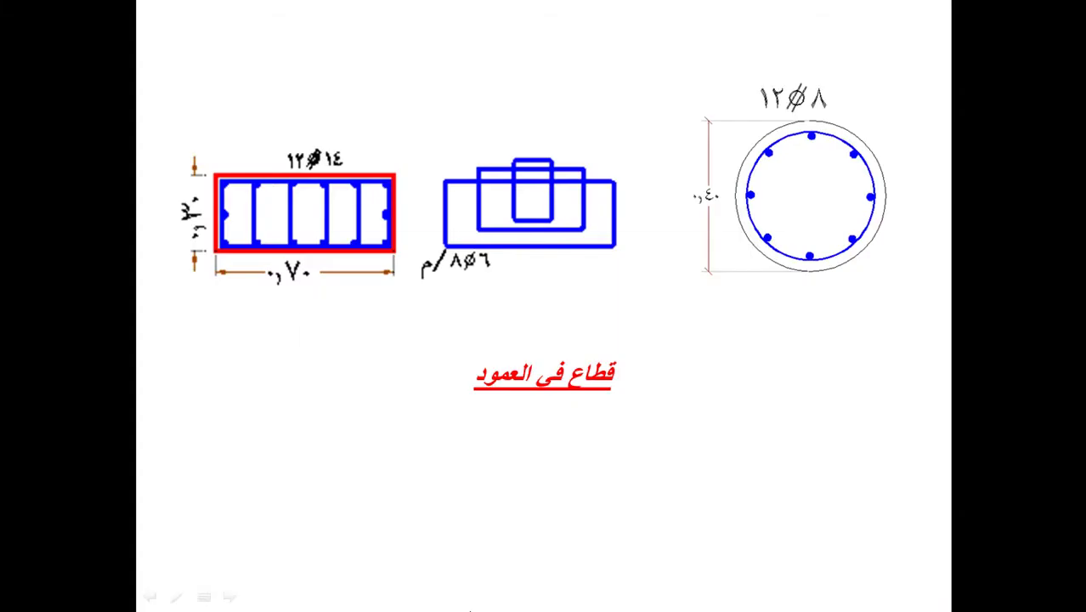
pyautogui.hotkey('alt', 'Tab')
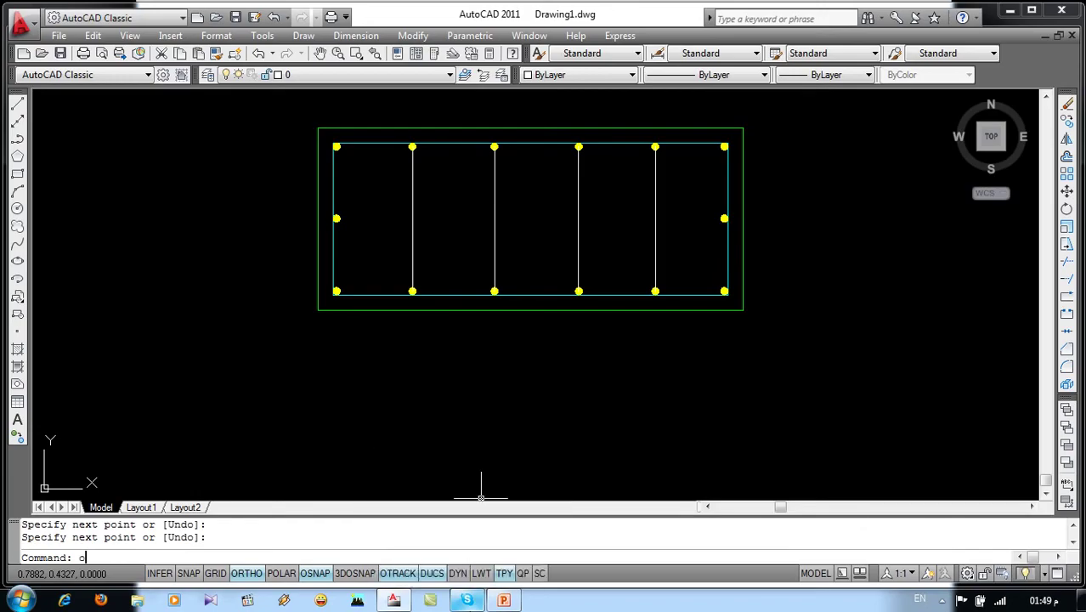
# - Offset each of the four tie lines by 0.006 to make double lines
pyautogui.write('o')
pyautogui.press('Return')
pyautogui.write('.006')
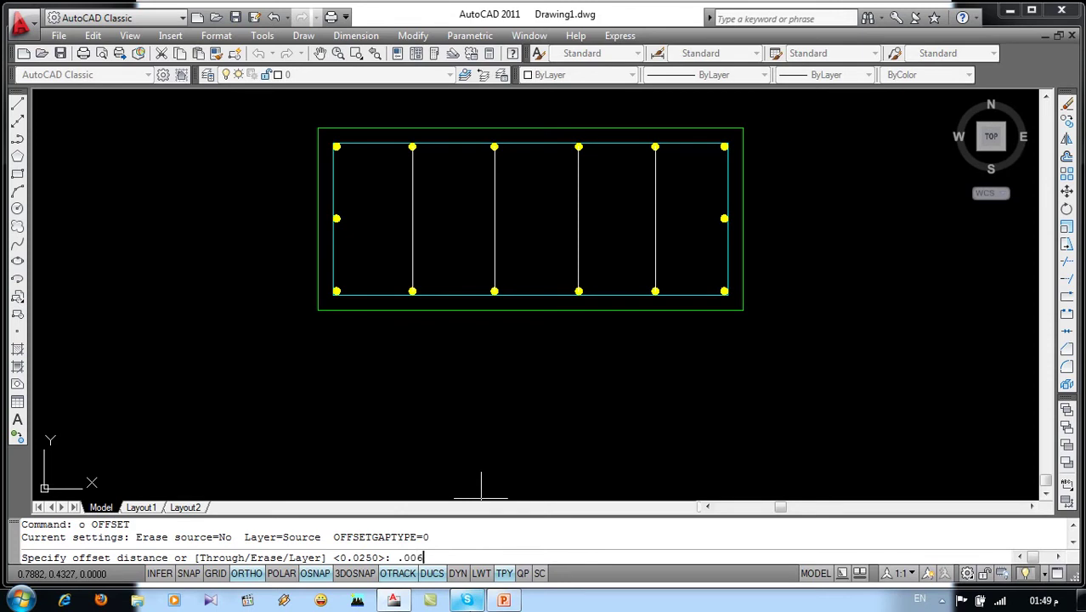
pyautogui.write('6')
pyautogui.press('Return')
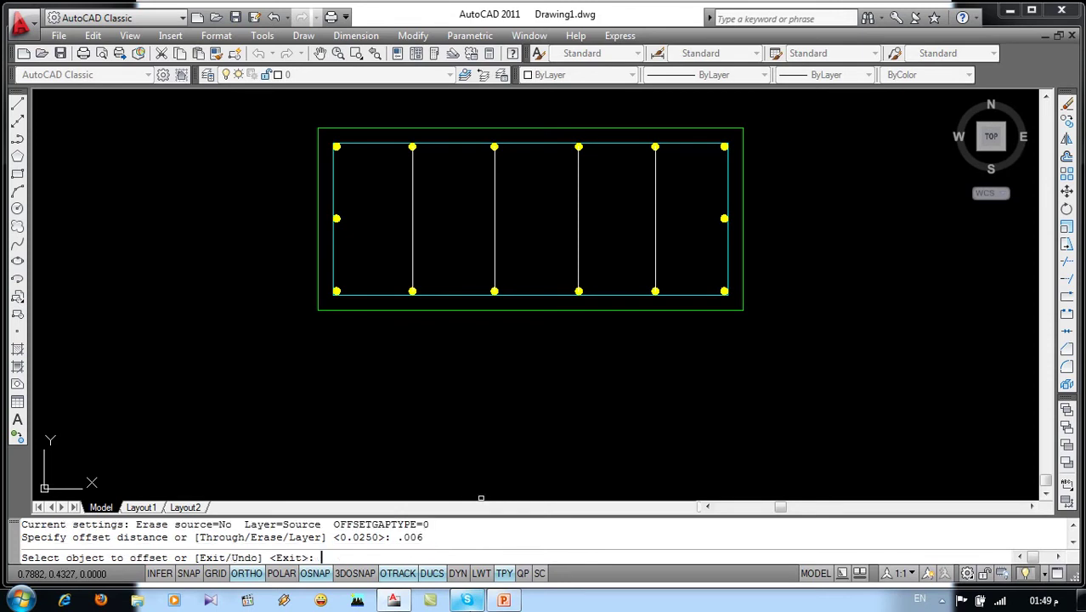
pyautogui.click(656, 268)
pyautogui.click(676, 265)
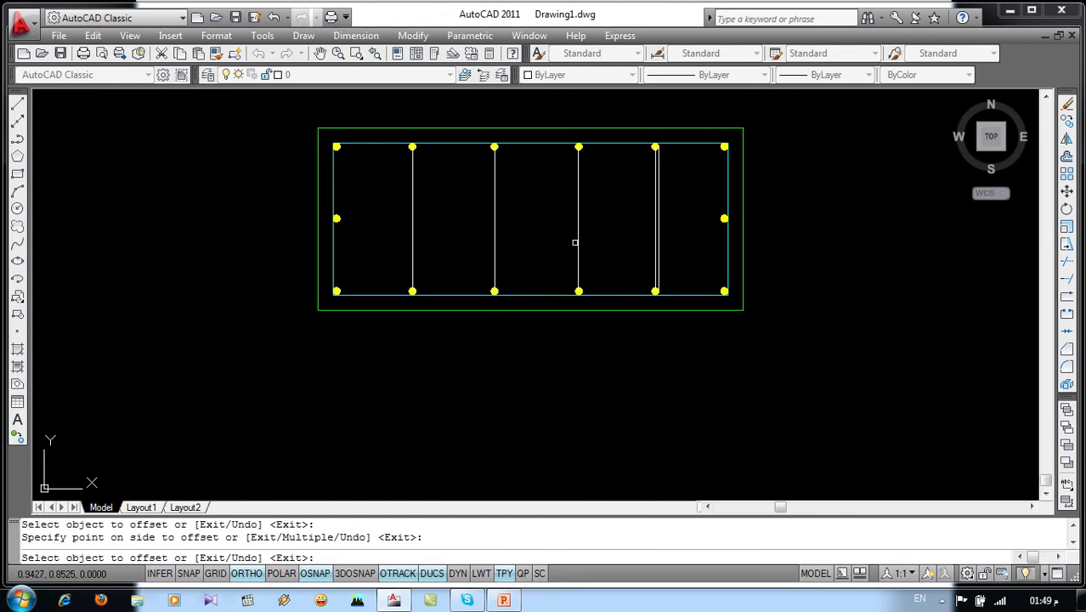
pyautogui.click(577, 242)
pyautogui.click(624, 248)
pyautogui.click(493, 238)
pyautogui.click(468, 236)
pyautogui.click(411, 236)
pyautogui.click(357, 236)
pyautogui.press('Escape')
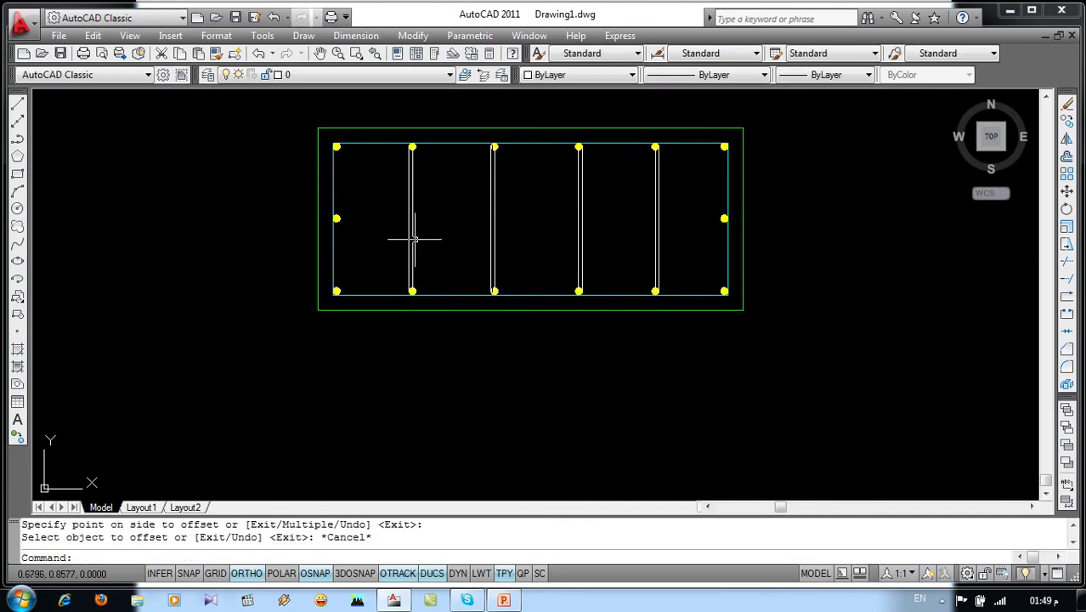
# - Delete a doubled tie line, cancel another selection, and undo the deletions
pyautogui.click(412, 239)
pyautogui.press('Delete')
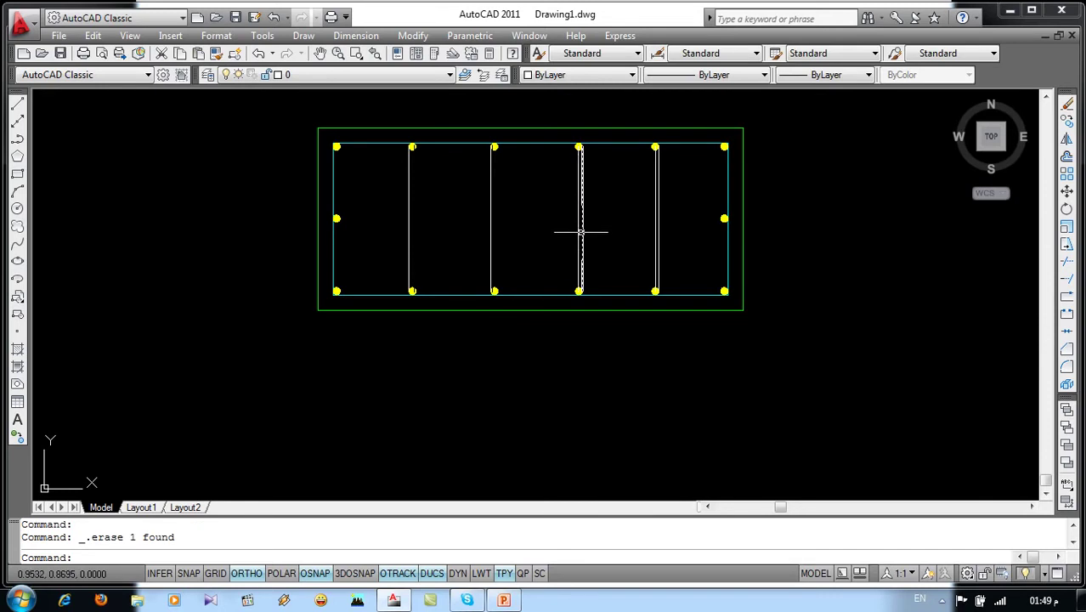
pyautogui.click(656, 234)
pyautogui.click(676, 215)
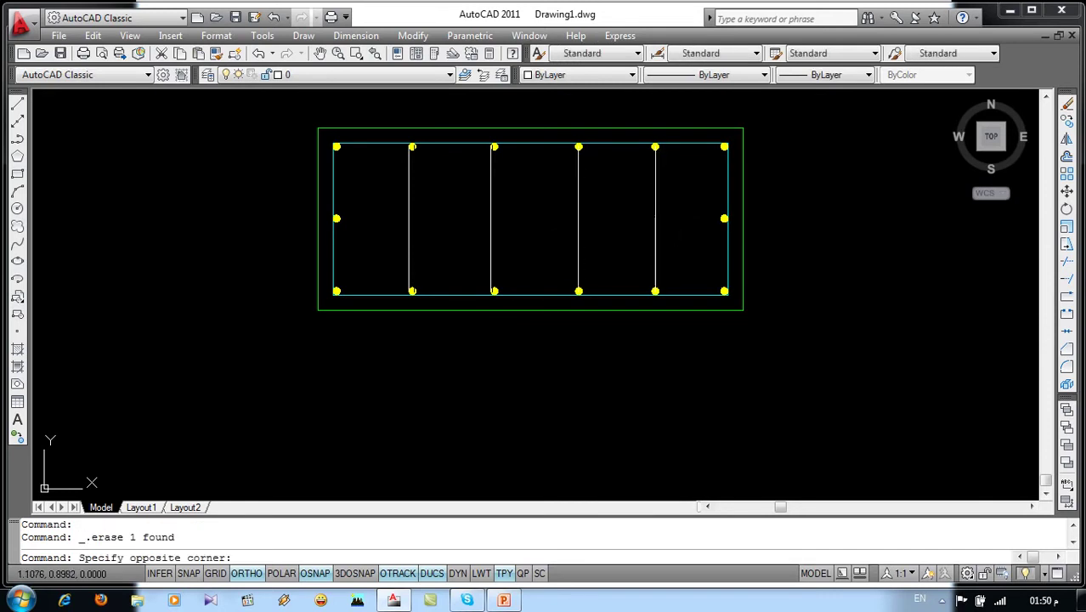
pyautogui.press('Escape')
pyautogui.press('Escape')
pyautogui.hotkey('ctrl', 'z')
pyautogui.hotkey('ctrl', 'z')
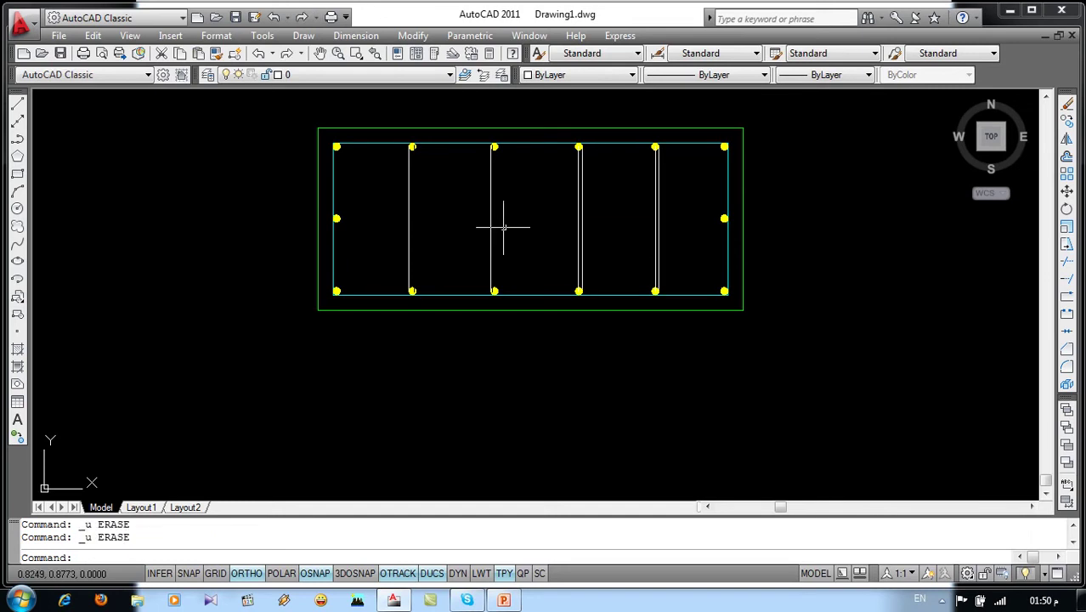
# - Erase the duplicate offset tie lines
pyautogui.click(577, 192)
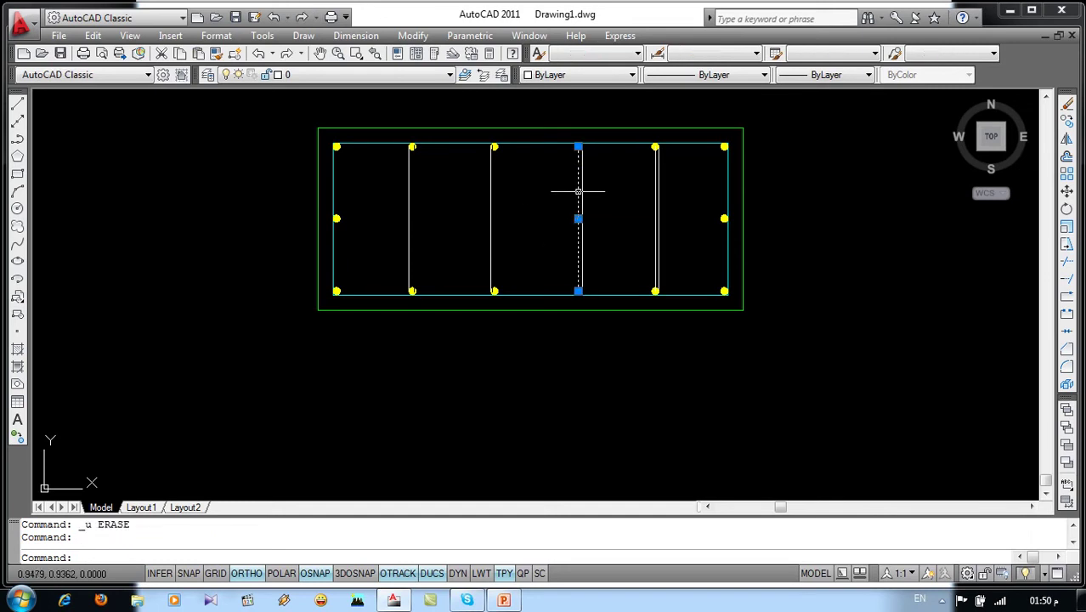
pyautogui.press('Delete')
pyautogui.rightClick(586, 200)
pyautogui.press('Escape')
pyautogui.click(655, 182)
pyautogui.press('Delete')
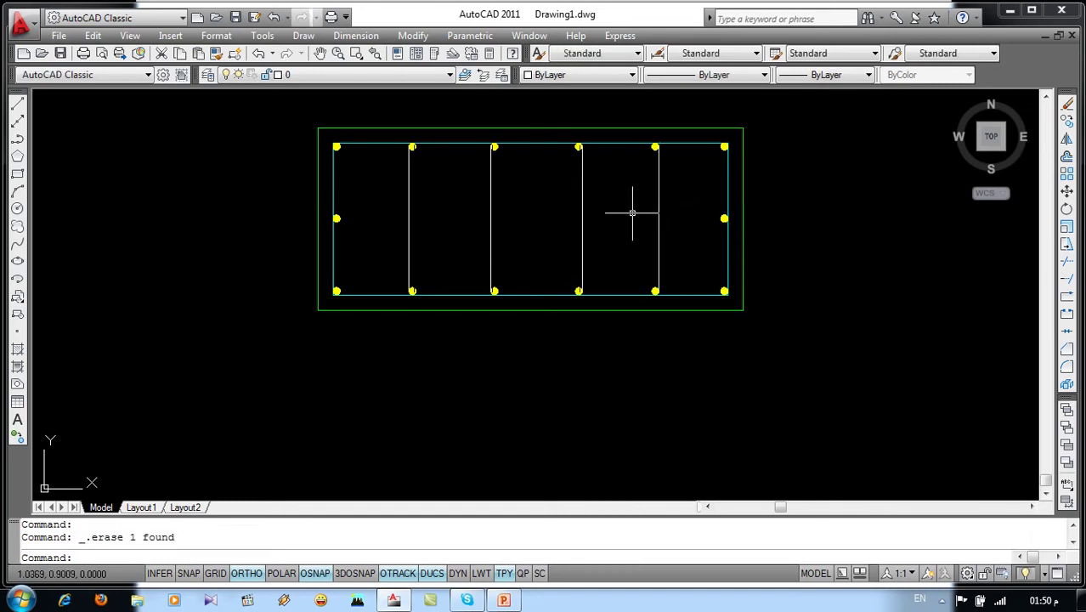
# - Colour all four vertical ties cyan with the Color Control dropdown
pyautogui.click(673, 212)
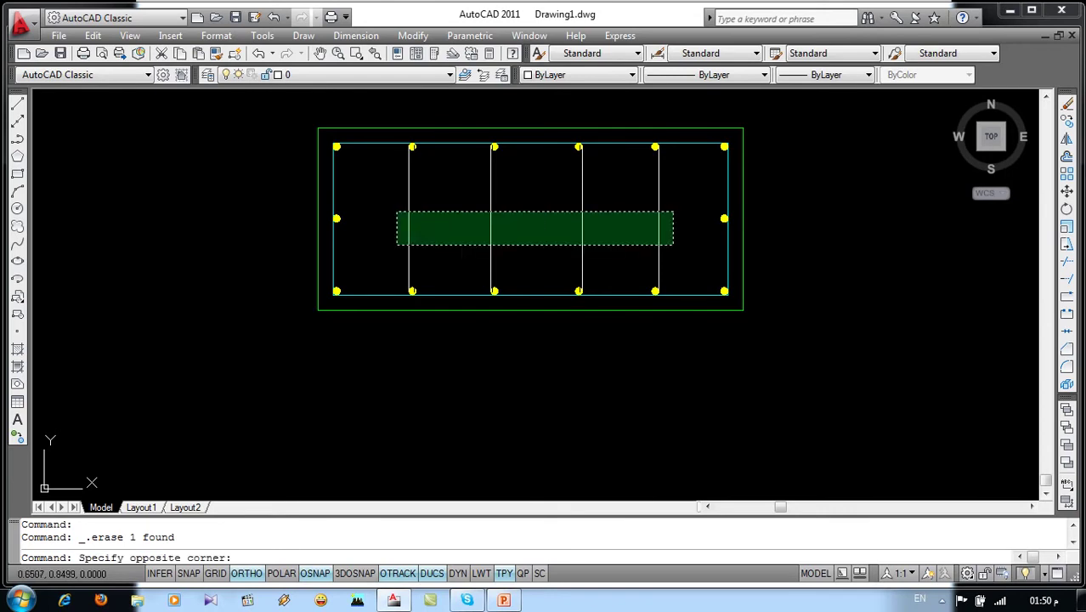
pyautogui.click(397, 245)
pyautogui.scroll(2, 658, 128)
pyautogui.scroll(5, 662, 146)
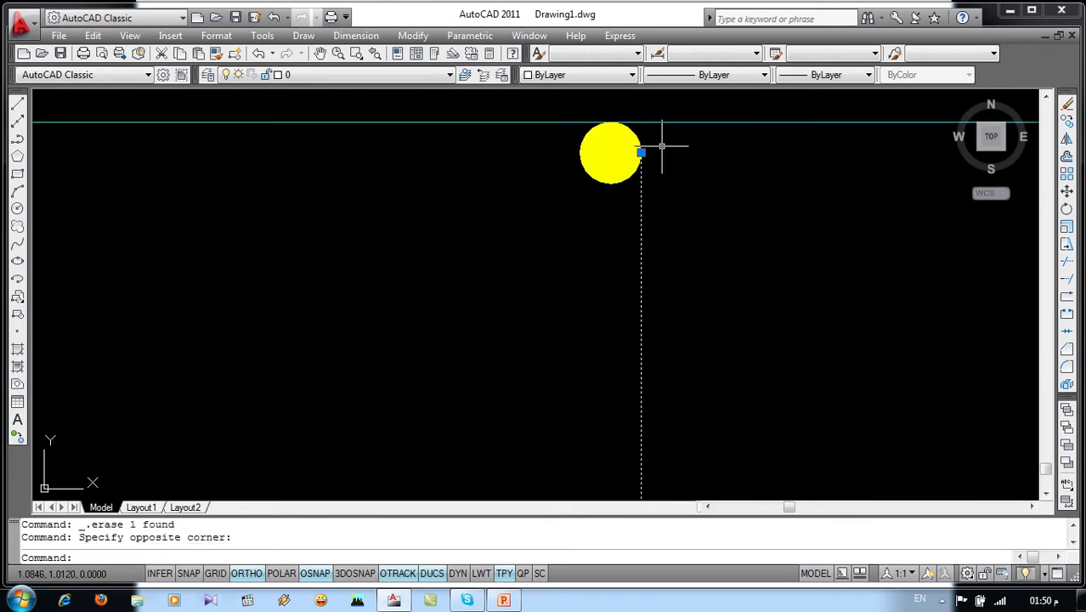
pyautogui.scroll(-5, 661, 146)
pyautogui.click(601, 76)
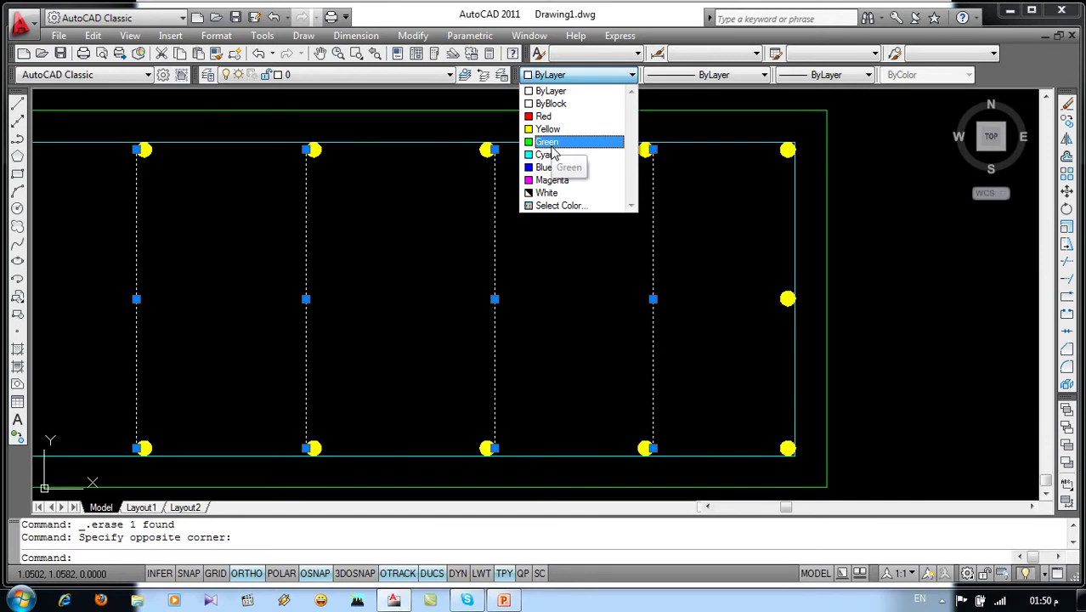
pyautogui.click(546, 155)
pyautogui.press('Escape')
pyautogui.press('Escape')
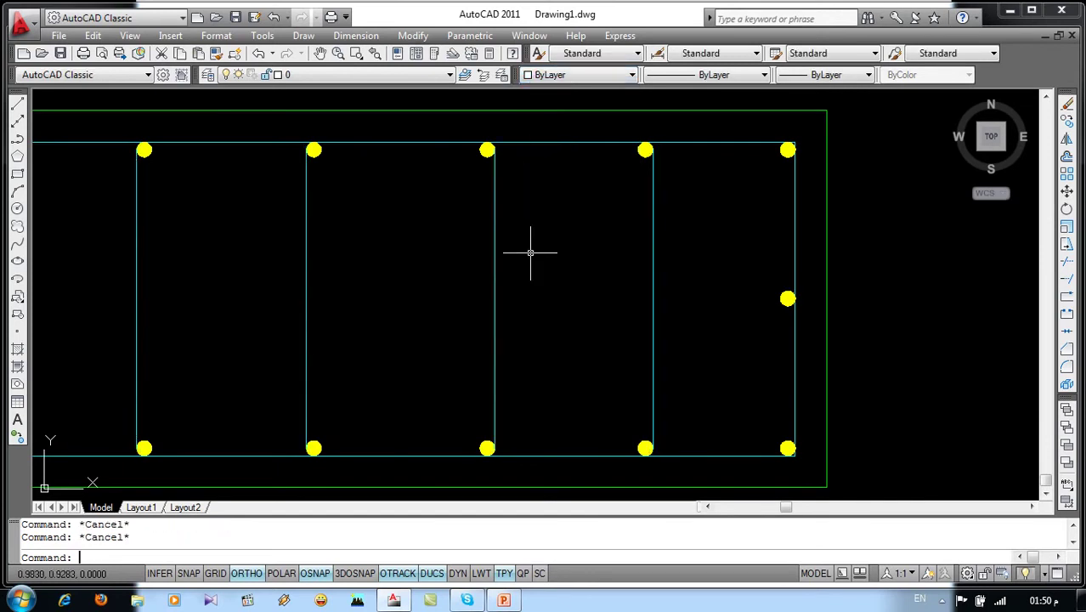
pyautogui.scroll(-1, 535, 246)
pyautogui.moveTo(567, 315)
pyautogui.mouseDown(button='middle')
pyautogui.moveTo(602, 259)
pyautogui.moveTo(548, 303)
pyautogui.mouseUp(button='middle')
# - Draw a diagonal hook line from the top-right corner bar's centre
pyautogui.write('l')
pyautogui.press('Return')
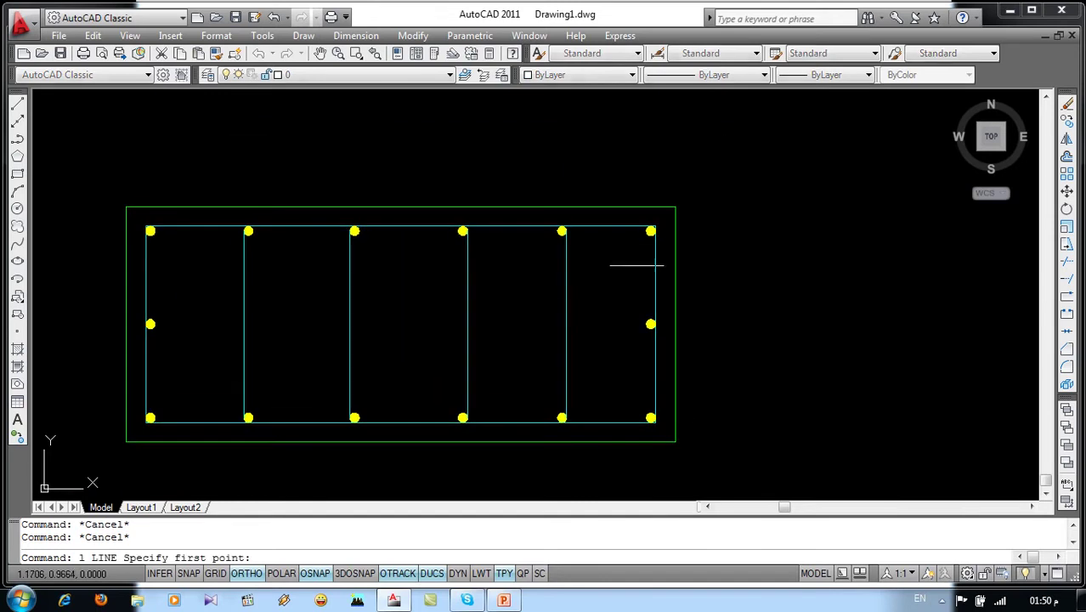
pyautogui.scroll(8, 651, 230)
pyautogui.click(673, 230)
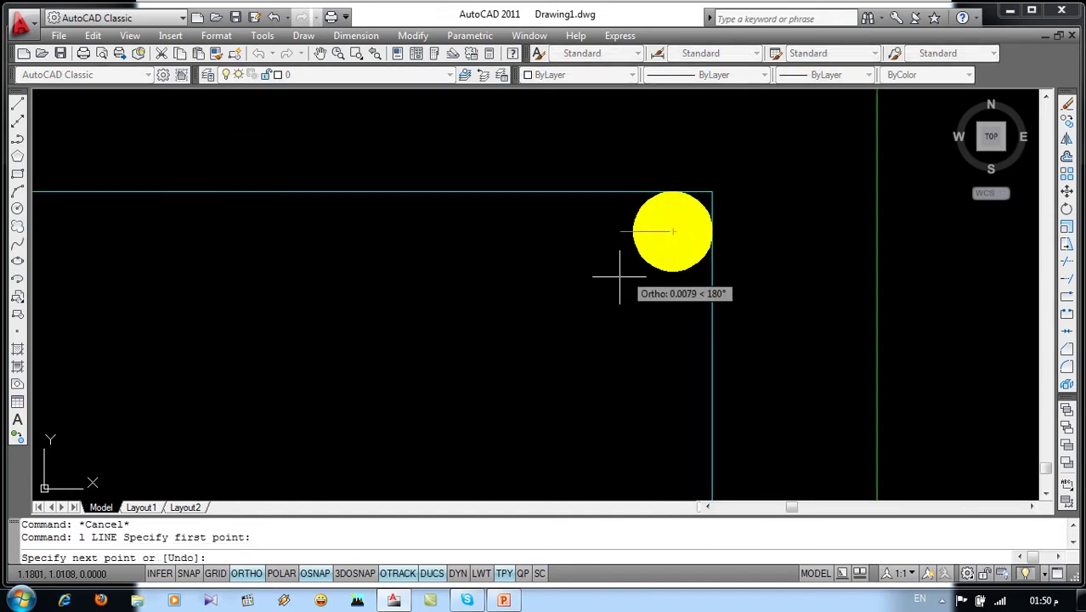
pyautogui.press('F8')
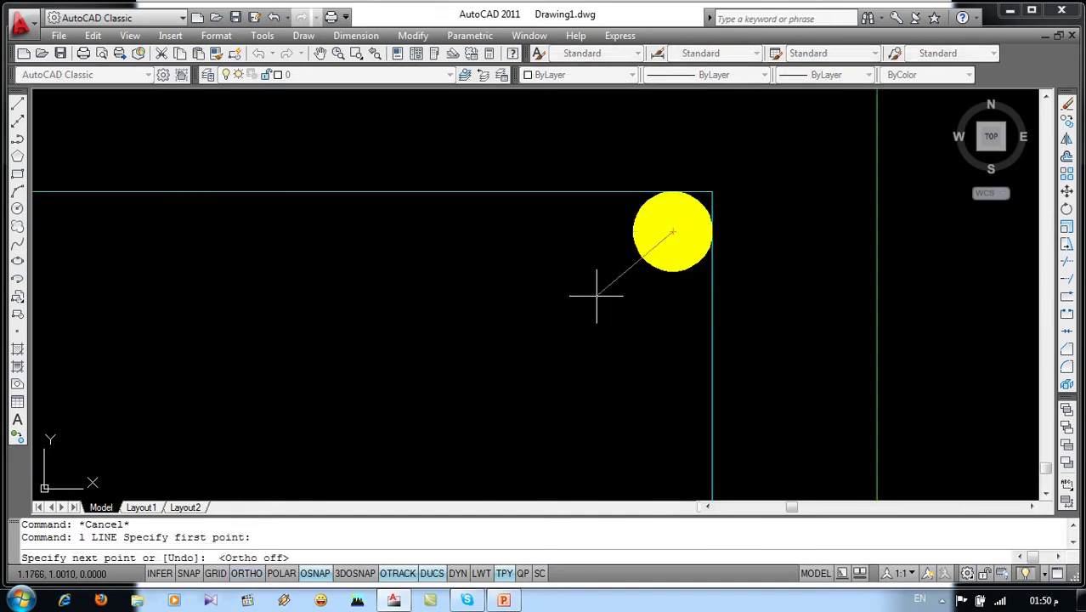
pyautogui.press('Return')
# - Offset the hook line to both sides at the default distance and erase the original
pyautogui.write('o')
pyautogui.press('Return')
pyautogui.press('Return')
pyautogui.click(599, 293)
pyautogui.click(582, 242)
pyautogui.click(613, 280)
pyautogui.click(627, 298)
pyautogui.press('Return')
pyautogui.click(622, 274)
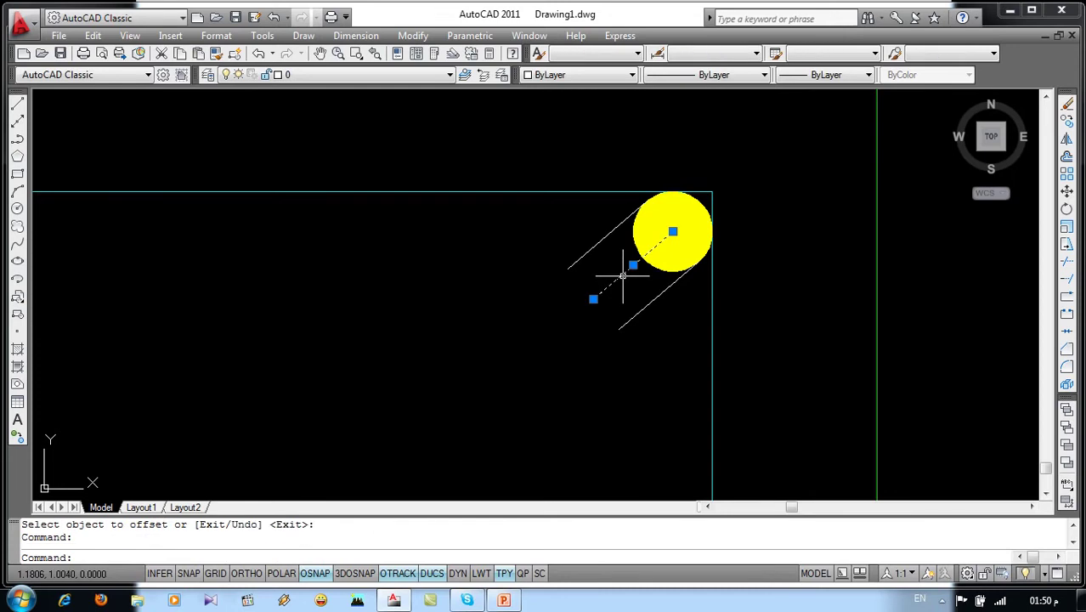
pyautogui.press('Delete')
# - Make the two offset diagonal hook lines cyan
pyautogui.click(630, 286)
pyautogui.click(620, 340)
pyautogui.click(616, 255)
pyautogui.click(586, 239)
pyautogui.click(584, 75)
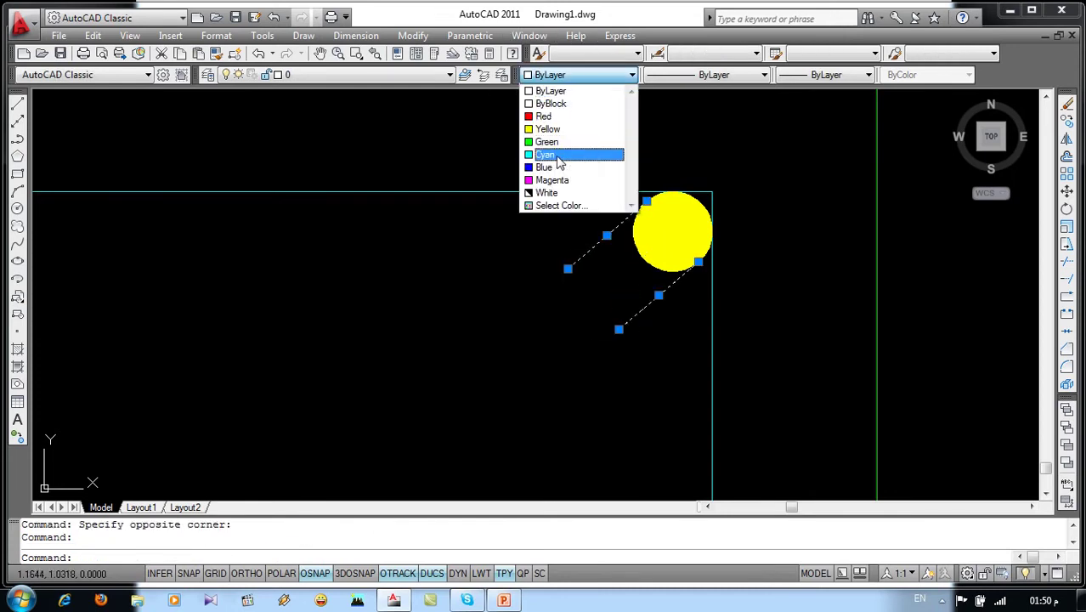
pyautogui.click(569, 153)
pyautogui.press('Escape')
pyautogui.press('Escape')
# - Draw a short diagonal hook line from the second top bar's centre
pyautogui.scroll(-5, 501, 250)
pyautogui.moveTo(528, 234); pyautogui.dragTo(630, 234, button='middle')
pyautogui.scroll(1, 629, 234)
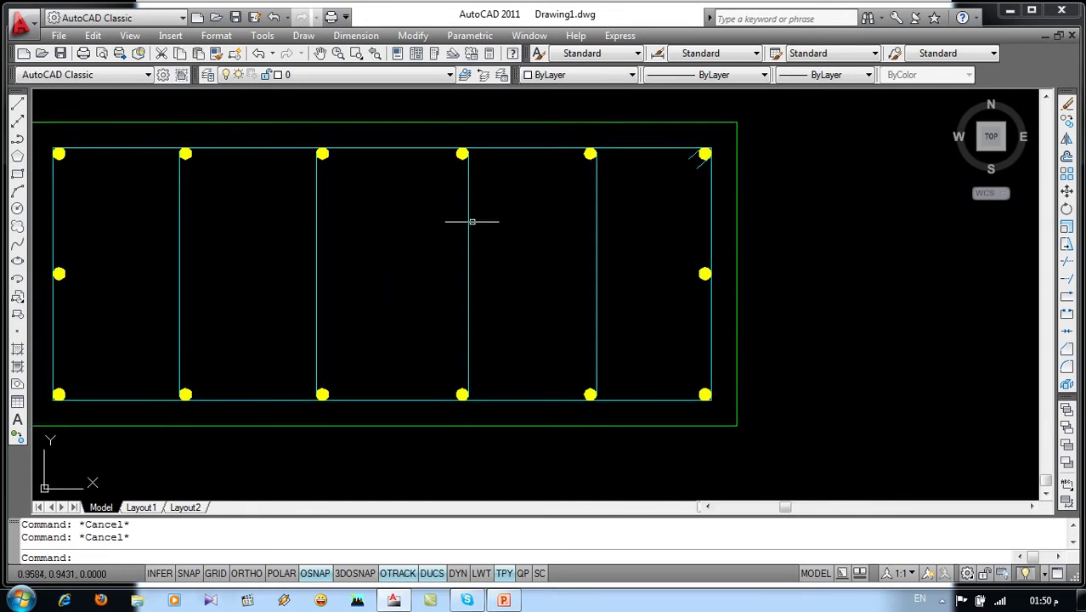
pyautogui.moveTo(513, 234); pyautogui.dragTo(592, 241, button='middle')
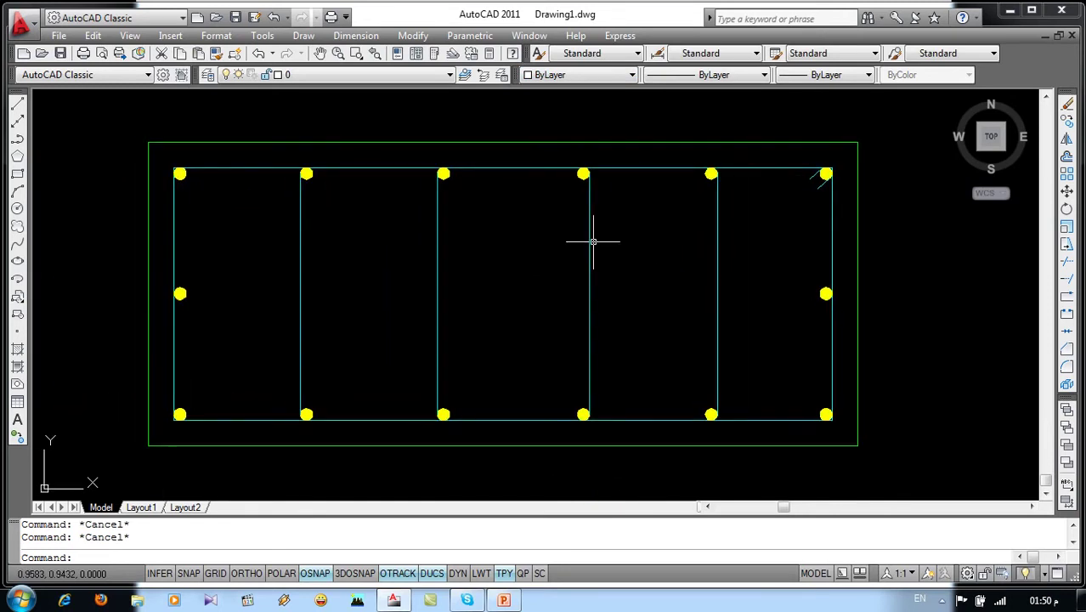
pyautogui.write('1')
pyautogui.press('Return')
pyautogui.scroll(7, 701, 176)
pyautogui.click(751, 167)
pyautogui.click(708, 230)
# - Draw a diagonal hook line from the third top bar's centre
pyautogui.scroll(-5, 654, 235)
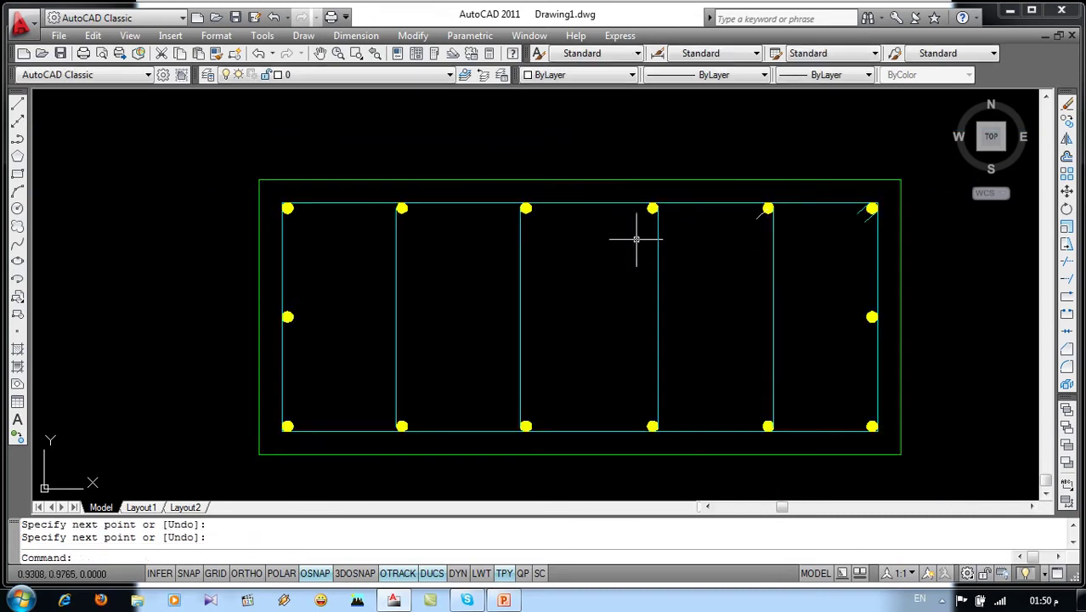
pyautogui.scroll(5, 669, 204)
pyautogui.press('Return')
pyautogui.press('Return')
pyautogui.click(802, 158)
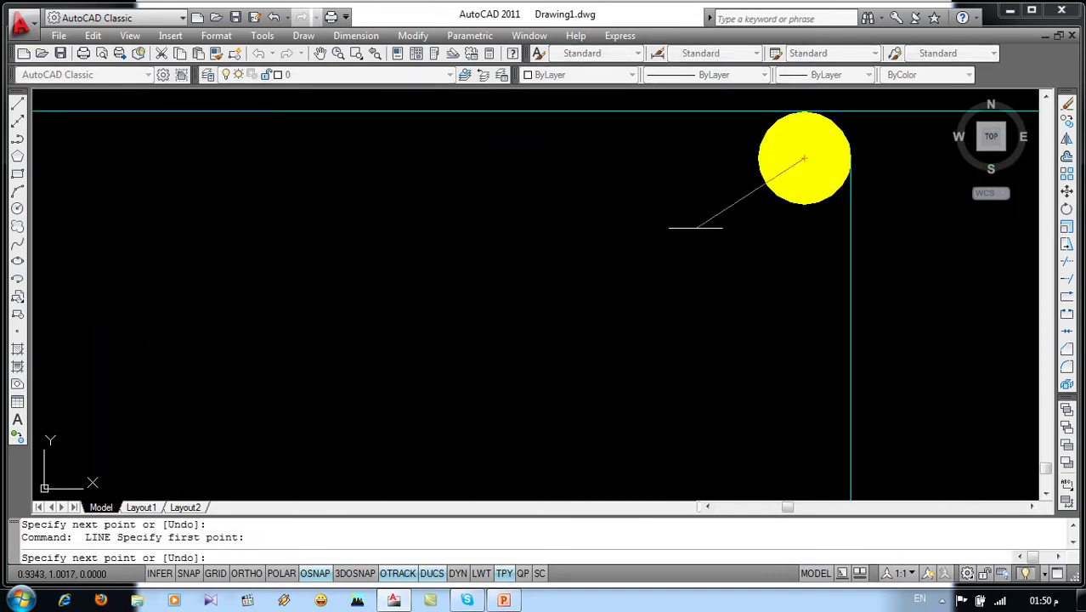
pyautogui.click(698, 228)
pyautogui.press('Return')
# - Offset the hook line into parallel copies above and below it
pyautogui.write('o')
pyautogui.press('Return')
pyautogui.press('Return')
pyautogui.click(714, 215)
pyautogui.click(712, 170)
pyautogui.click(732, 203)
pyautogui.click(763, 281)
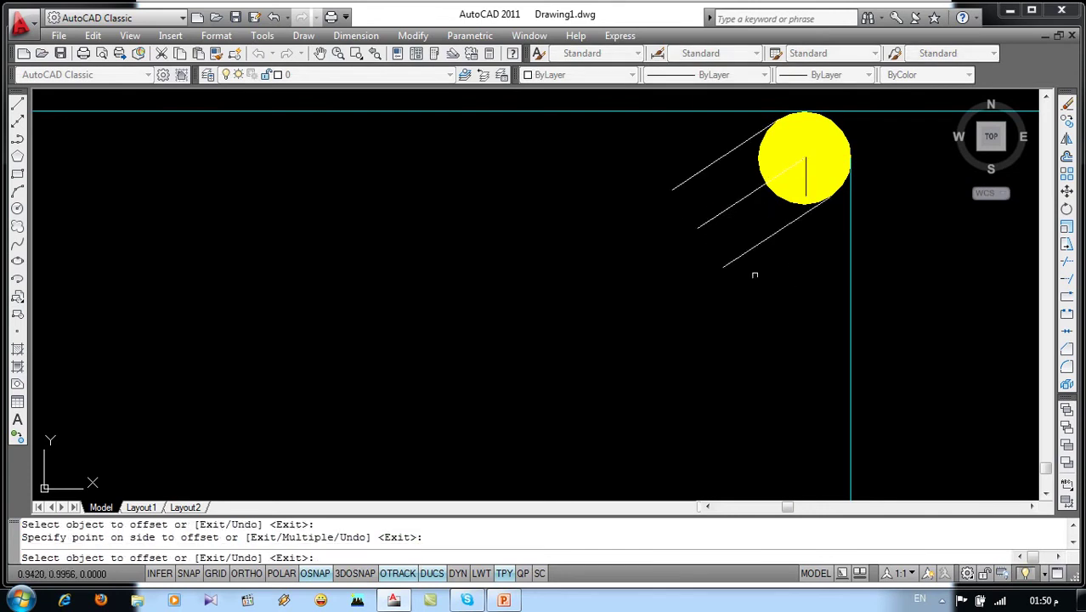
# - Offset the third bar's hook line into parallel copies on both sides
pyautogui.scroll(-5, 730, 207)
pyautogui.scroll(2, 884, 223)
pyautogui.click(886, 218)
pyautogui.click(875, 201)
pyautogui.click(887, 217)
pyautogui.click(892, 228)
pyautogui.press('Return')
# - Erase the extra offset line beside the third bar
pyautogui.click(888, 207)
pyautogui.press('Delete')
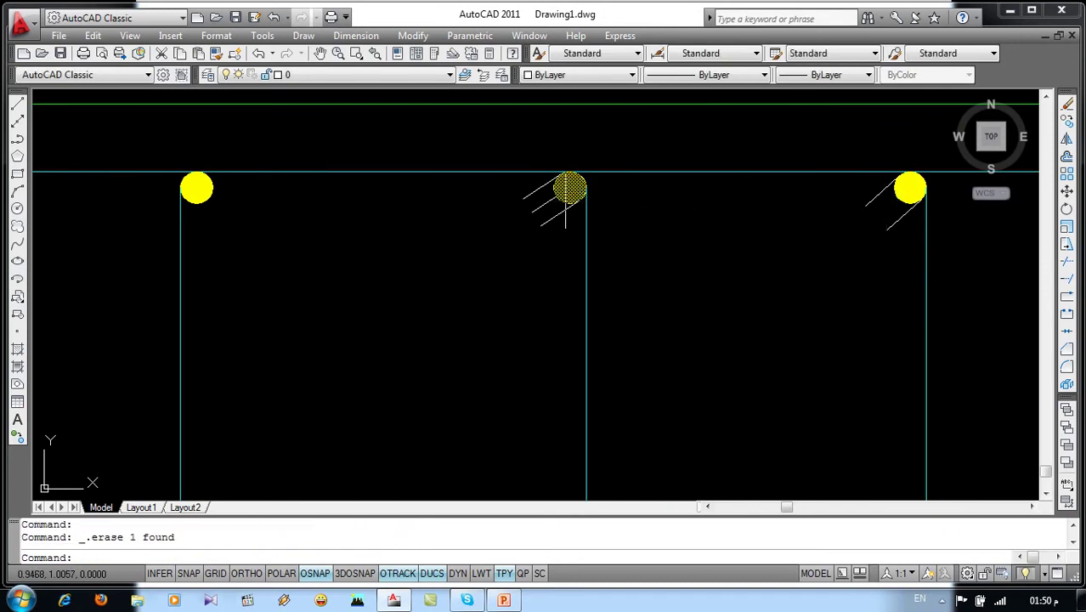
pyautogui.click(551, 199)
pyautogui.press('Escape')
pyautogui.scroll(-5, 544, 208)
pyautogui.scroll(1, 537, 216)
pyautogui.scroll(1, 561, 237)
pyautogui.scroll(1, 667, 221)
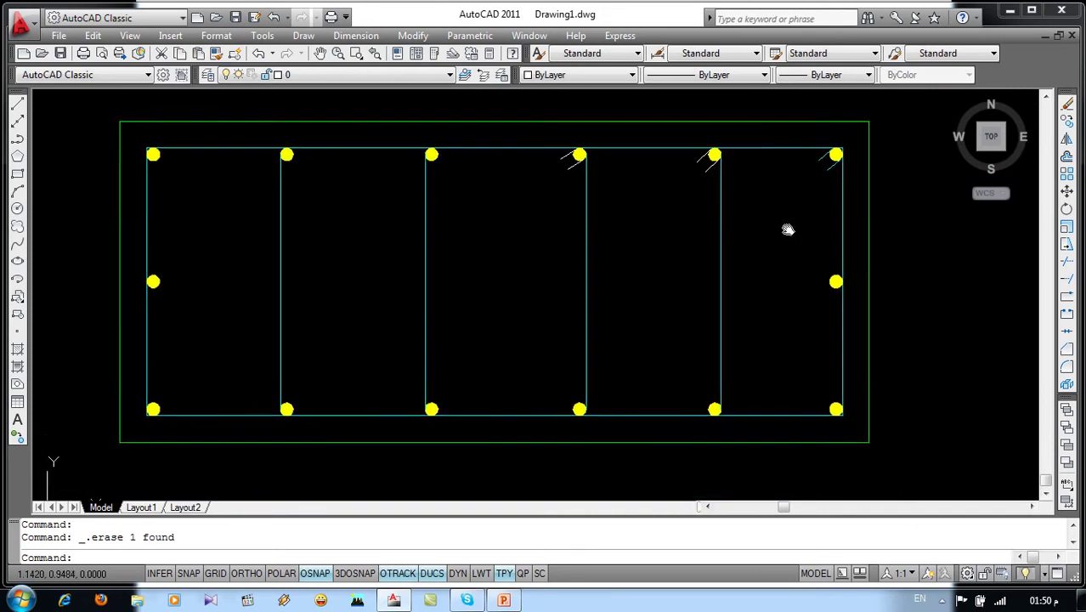
pyautogui.scroll(5, 841, 155)
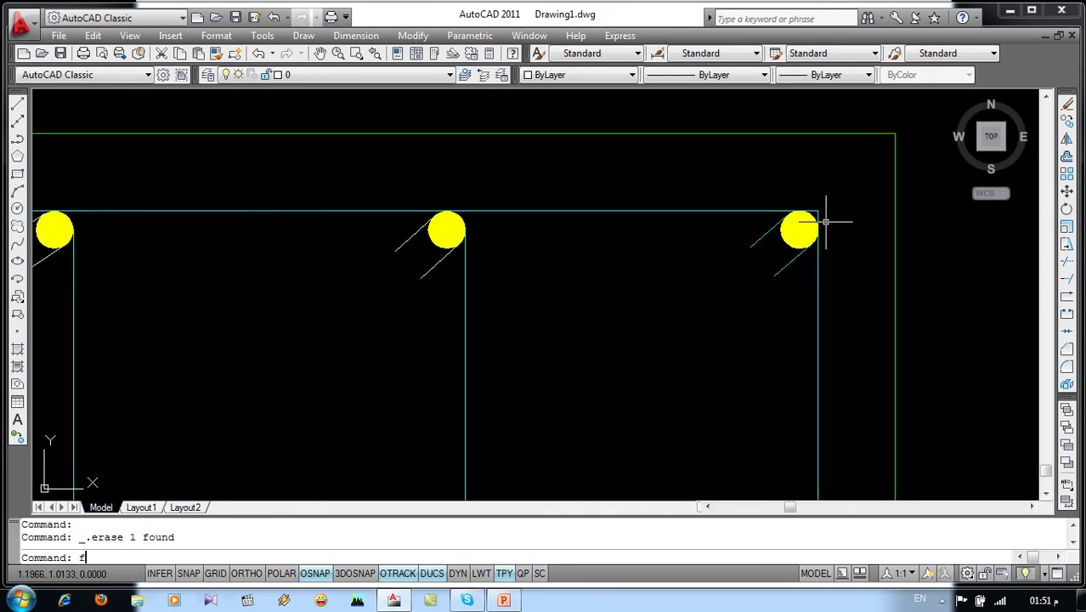
# - Set the fillet radius to 0.006 and round the tie's top corner
pyautogui.write('f')
pyautogui.press('Return')
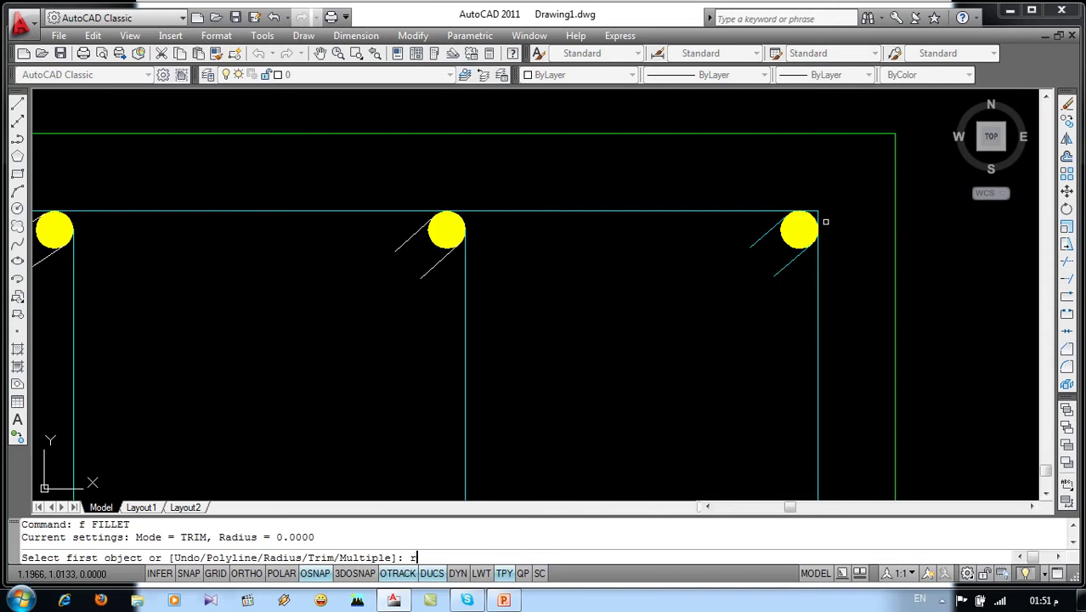
pyautogui.press('Return')
pyautogui.write('.00')
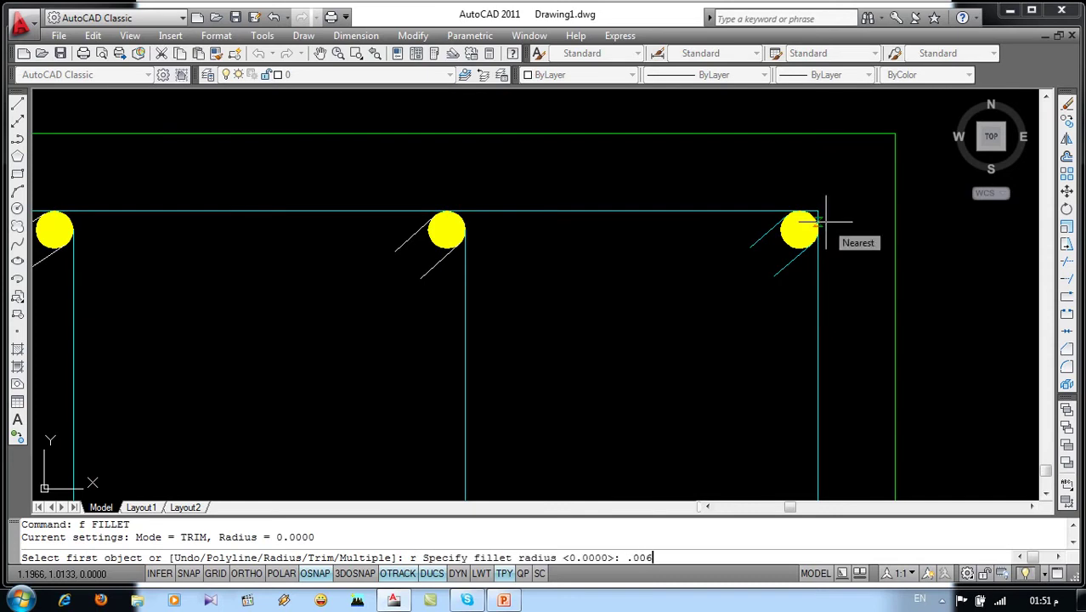
pyautogui.write('6')
pyautogui.press('Return')
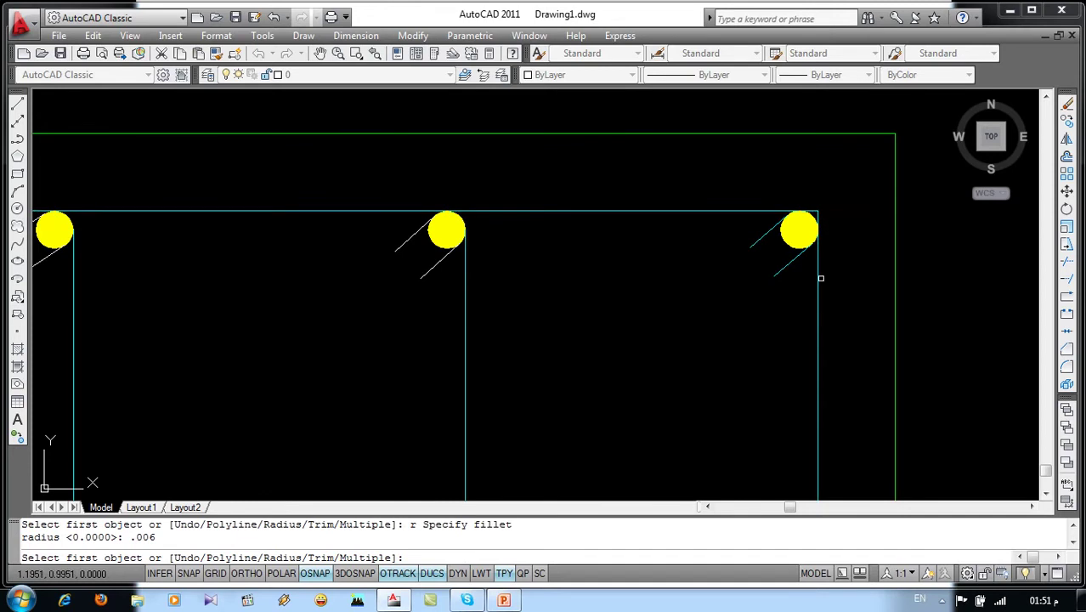
pyautogui.click(820, 278)
pyautogui.click(740, 212)
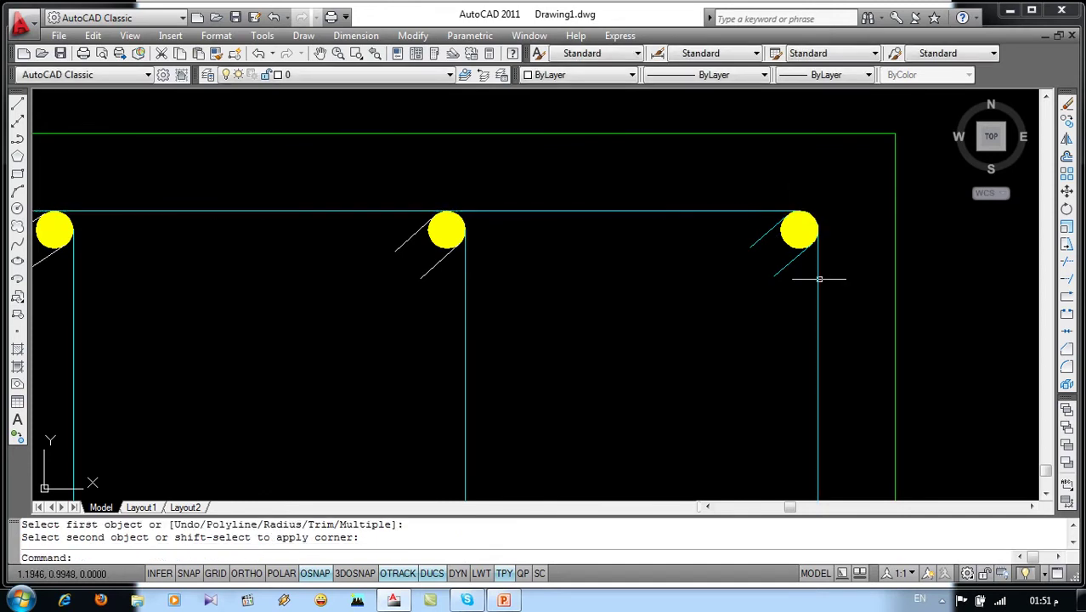
# - Fillet one of the tie's bottom corners
pyautogui.moveTo(799, 308); pyautogui.dragTo(811, 201, button='middle')
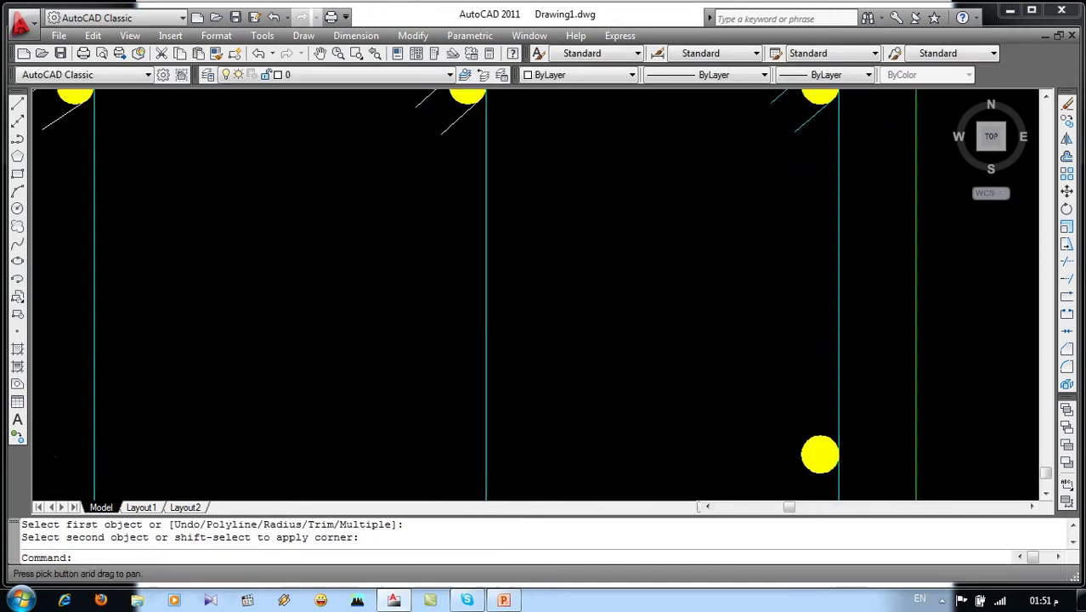
pyautogui.press('Return')
pyautogui.moveTo(803, 369); pyautogui.dragTo(835, 231, button='middle')
pyautogui.moveTo(838, 422)
pyautogui.mouseDown(button='middle')
pyautogui.moveTo(849, 325)
pyautogui.moveTo(876, 240)
pyautogui.mouseUp(button='middle')
pyautogui.click(887, 246)
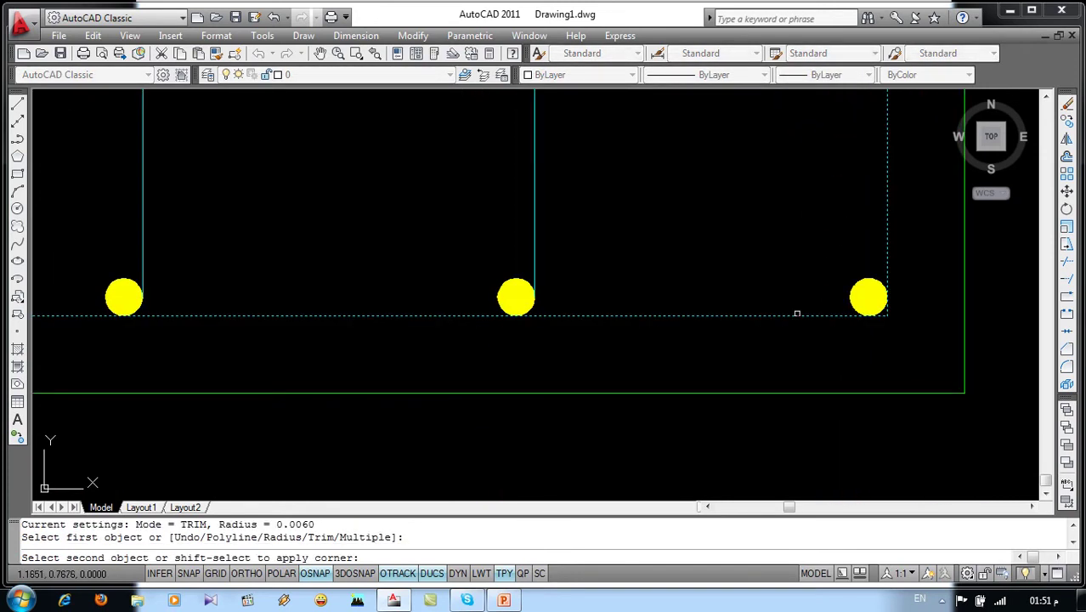
pyautogui.click(805, 315)
pyautogui.scroll(-2, 958, 279)
pyautogui.scroll(-2, 934, 255)
pyautogui.scroll(4, 594, 281)
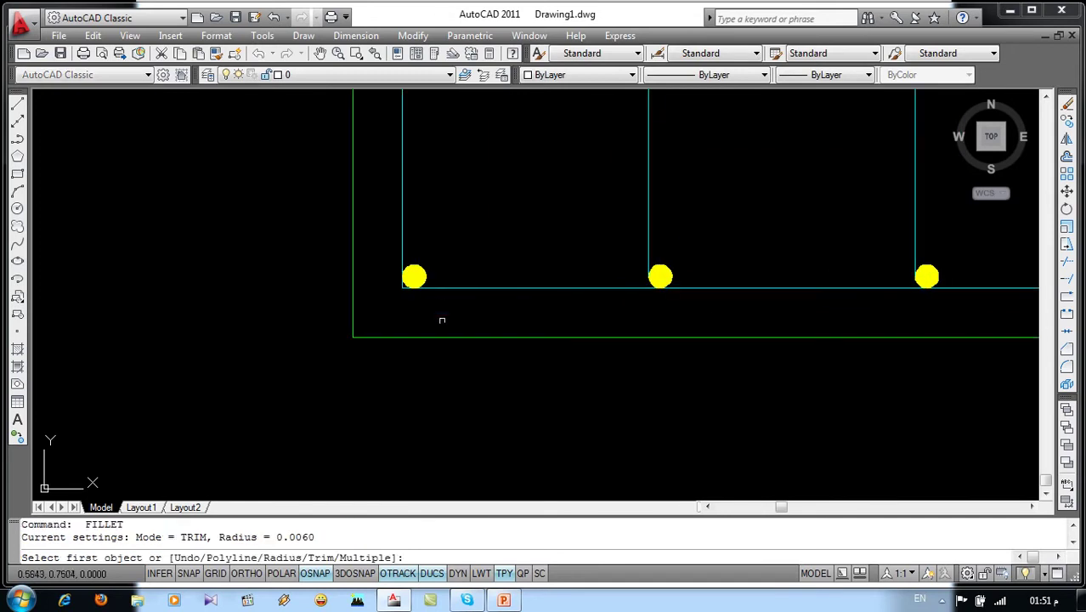
# - Fillet the next corner on the left side of the ties
pyautogui.press('Return')
pyautogui.click(437, 289)
pyautogui.click(401, 239)
pyautogui.scroll(-3, 357, 335)
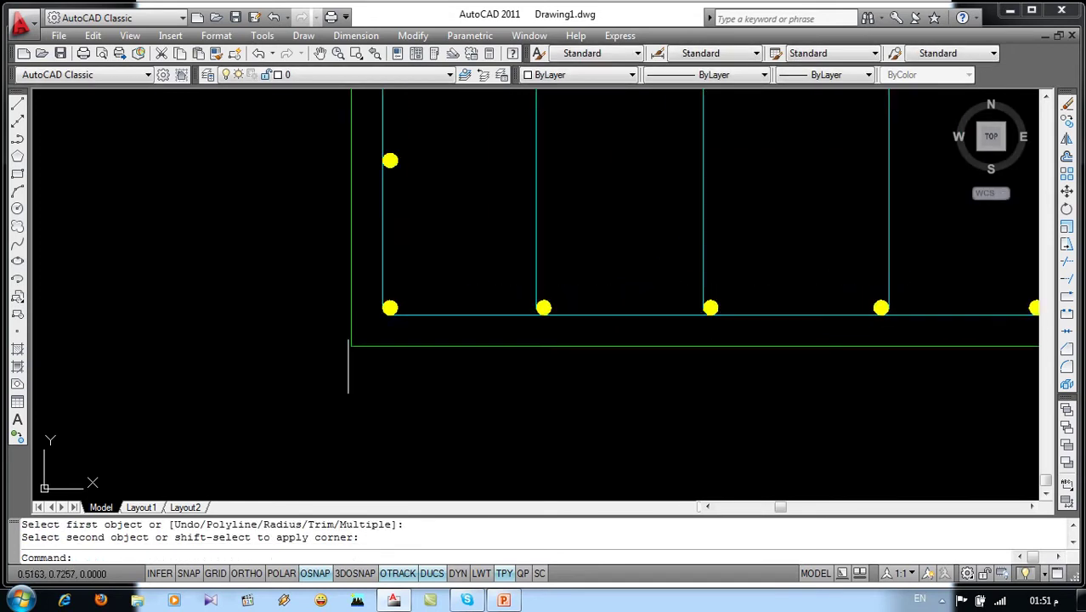
pyautogui.scroll(3, 357, 323)
pyautogui.press('Return')
pyautogui.click(374, 309)
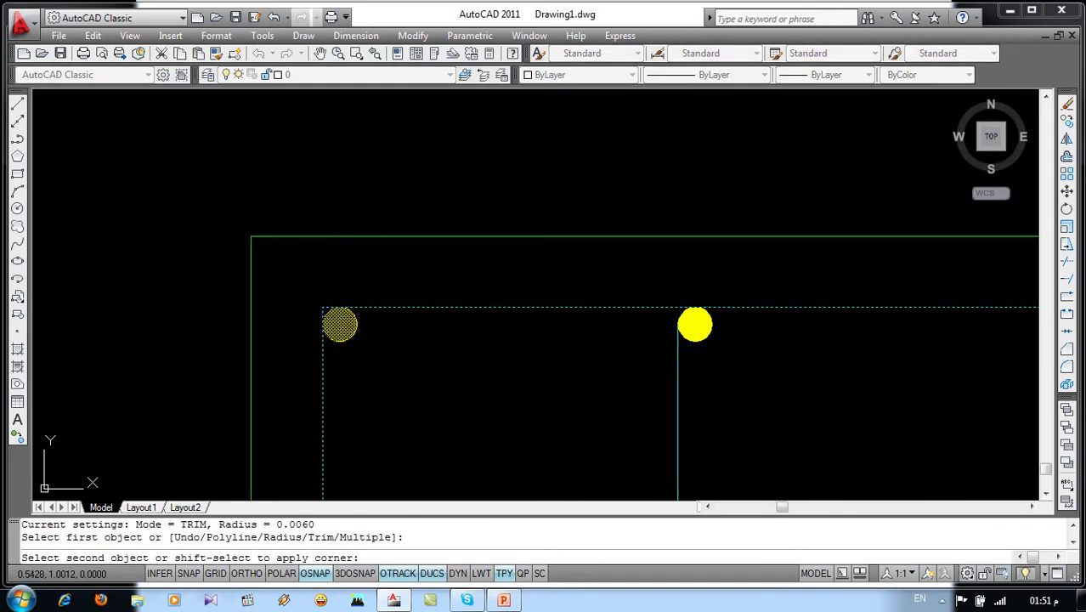
pyautogui.press('Escape')
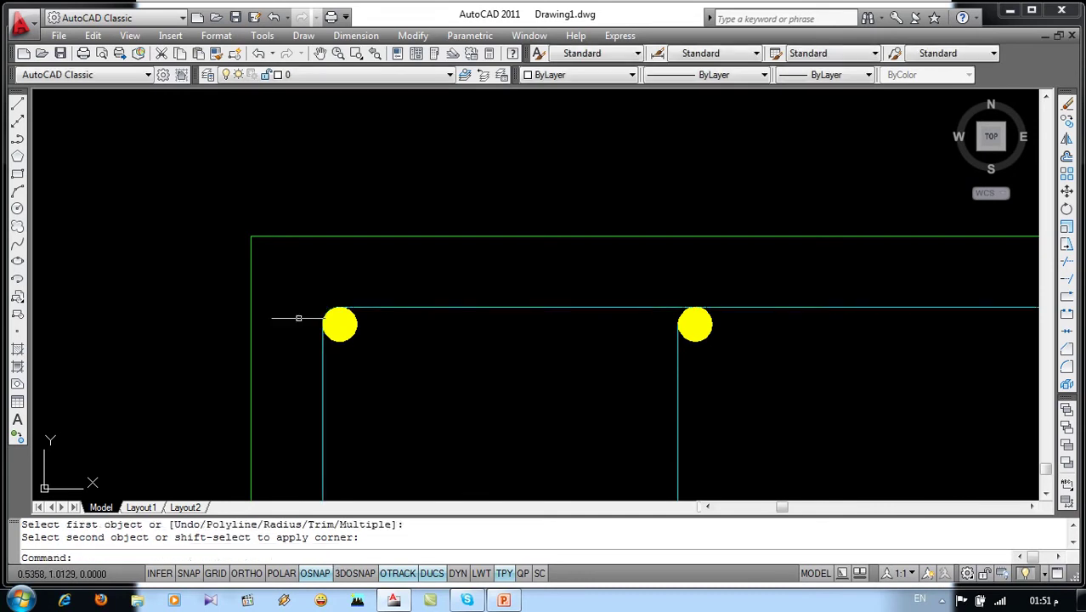
pyautogui.scroll(-5, 289, 242)
pyautogui.scroll(-2, 437, 267)
pyautogui.scroll(-1, 436, 267)
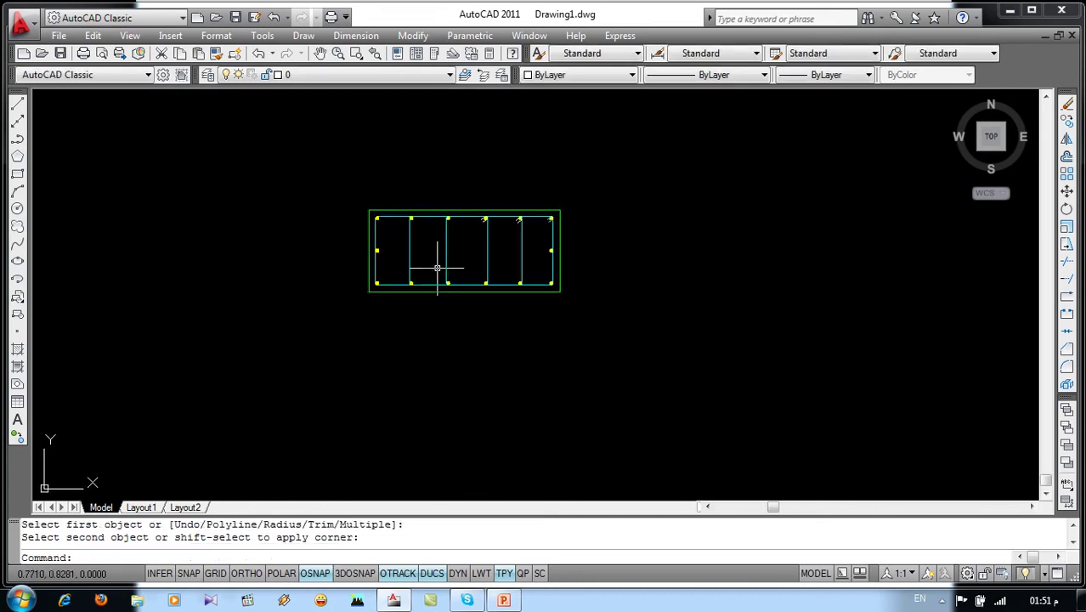
# - Copy the crossing-selected cyan tie rectangles horizontally to the right using Ortho
pyautogui.moveTo(437, 268); pyautogui.dragTo(382, 272, button='middle')
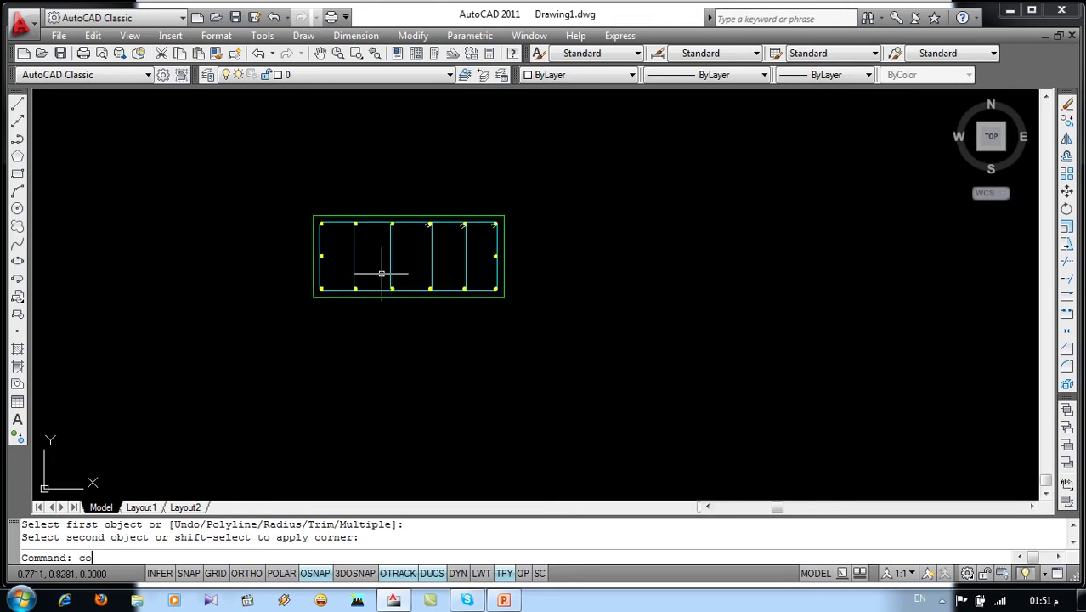
pyautogui.press('Return')
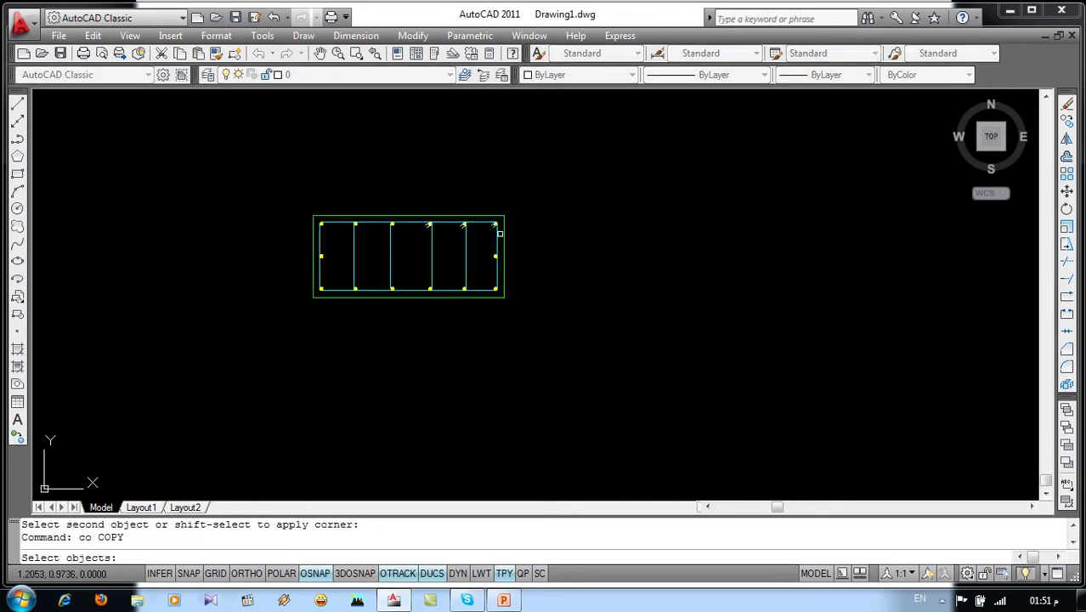
pyautogui.click(500, 233)
pyautogui.click(321, 242)
pyautogui.press('Return')
pyautogui.click(342, 247)
pyautogui.press('F8')
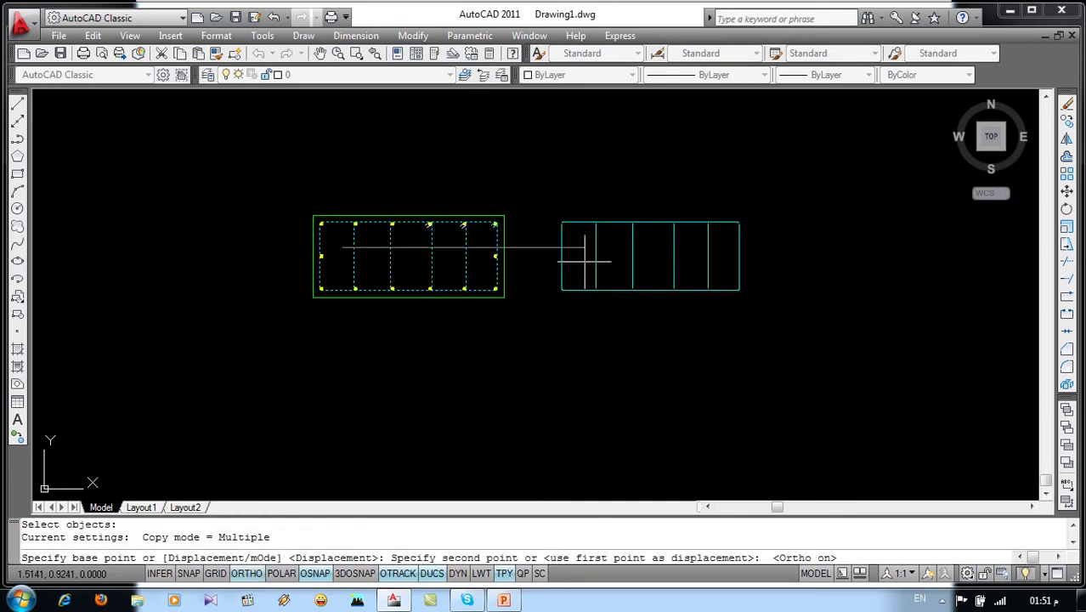
pyautogui.click(583, 249)
pyautogui.press('Escape')
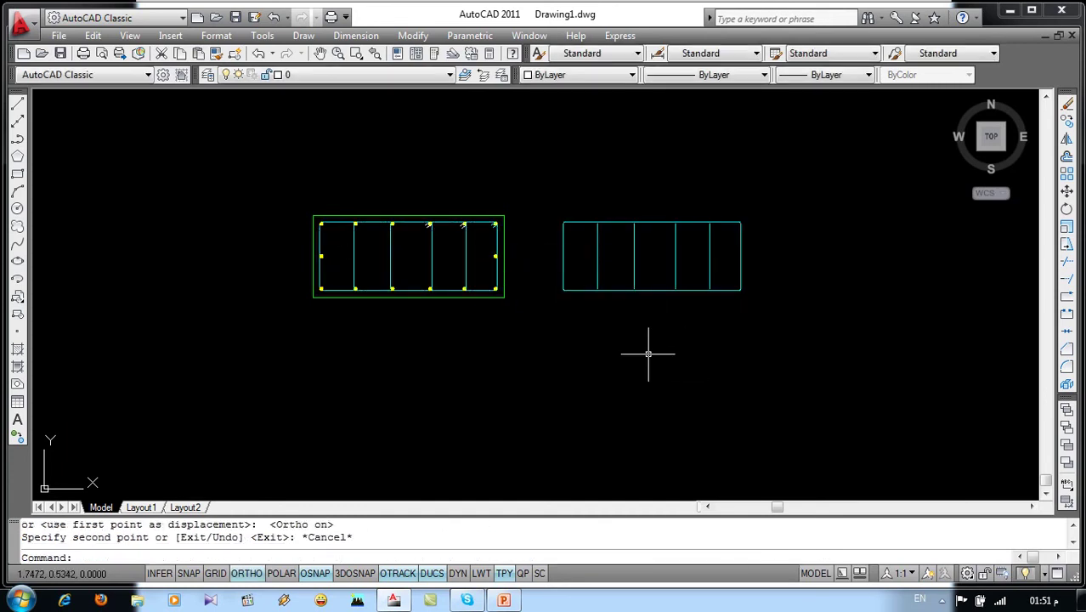
# - Move two vertical lines of the copy slightly upward
pyautogui.write('m')
pyautogui.press('Return')
pyautogui.click(710, 254)
pyautogui.click(597, 257)
pyautogui.press('Return')
pyautogui.click(643, 342)
pyautogui.click(644, 331)
# - Raise the next pair of inner vertical lines
pyautogui.press('Return')
pyautogui.click(674, 269)
pyautogui.click(636, 266)
pyautogui.press('Return')
pyautogui.click(650, 337)
pyautogui.click(652, 322)
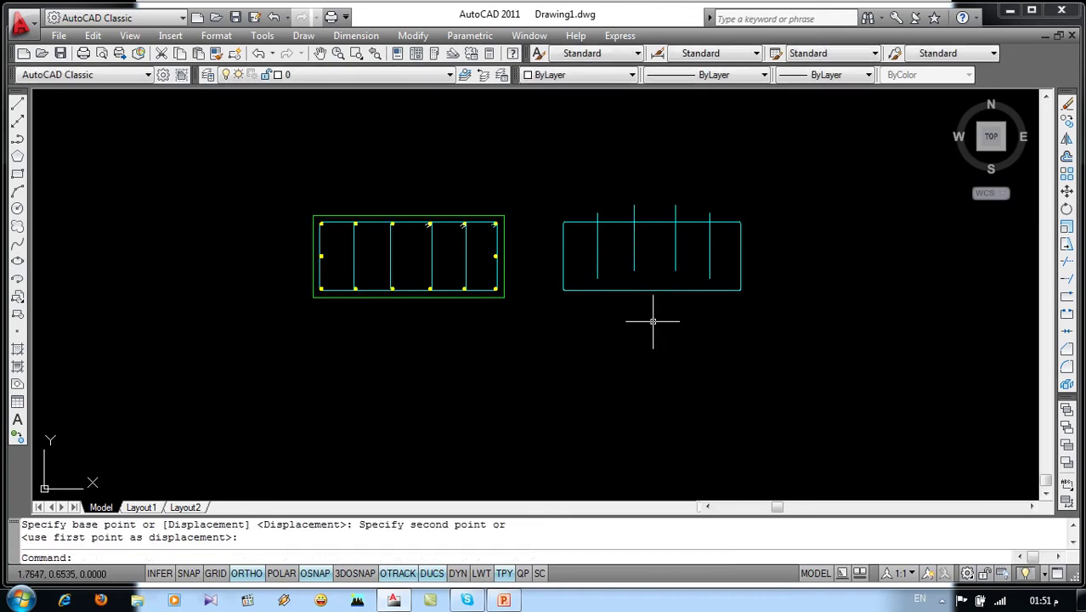
# - Join the outer vertical lines with new top and bottom horizontal lines
pyautogui.write('l')
pyautogui.press('Return')
pyautogui.click(710, 212)
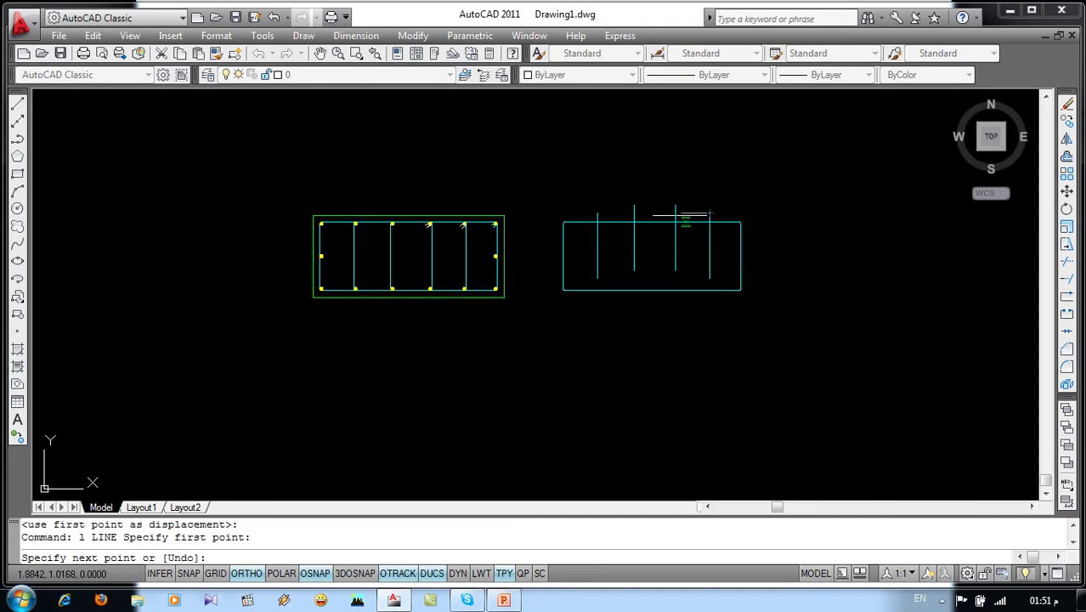
pyautogui.click(597, 213)
pyautogui.press('Return')
pyautogui.press('Return')
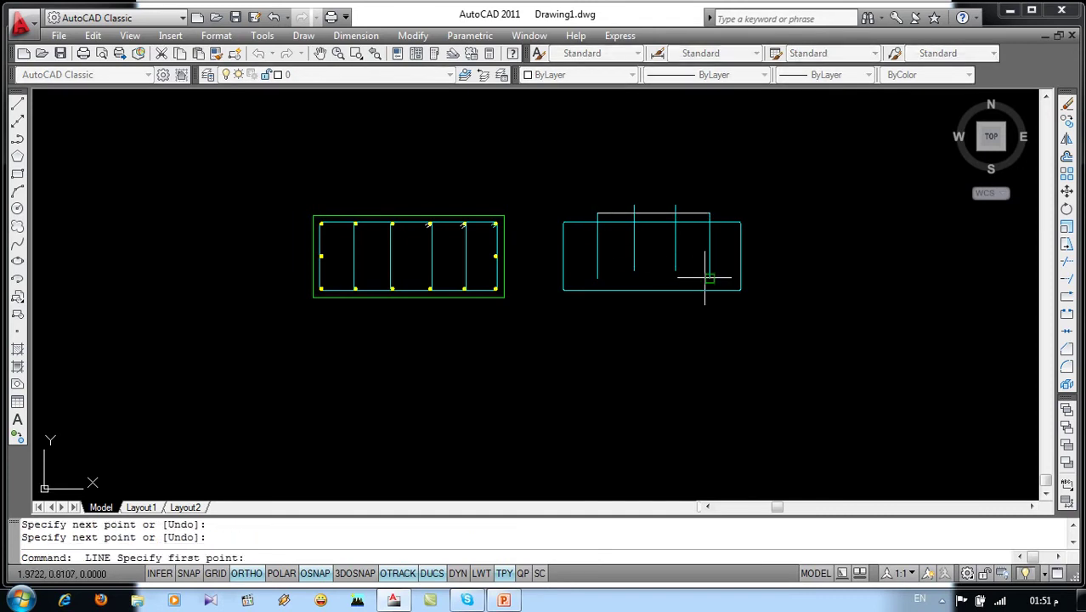
pyautogui.click(709, 278)
pyautogui.click(597, 278)
# - Connect the inner vertical lines with top and bottom horizontal lines
pyautogui.press('Return')
pyautogui.press('Return')
pyautogui.click(675, 270)
pyautogui.click(633, 270)
pyautogui.press('Return')
pyautogui.press('Return')
pyautogui.click(675, 205)
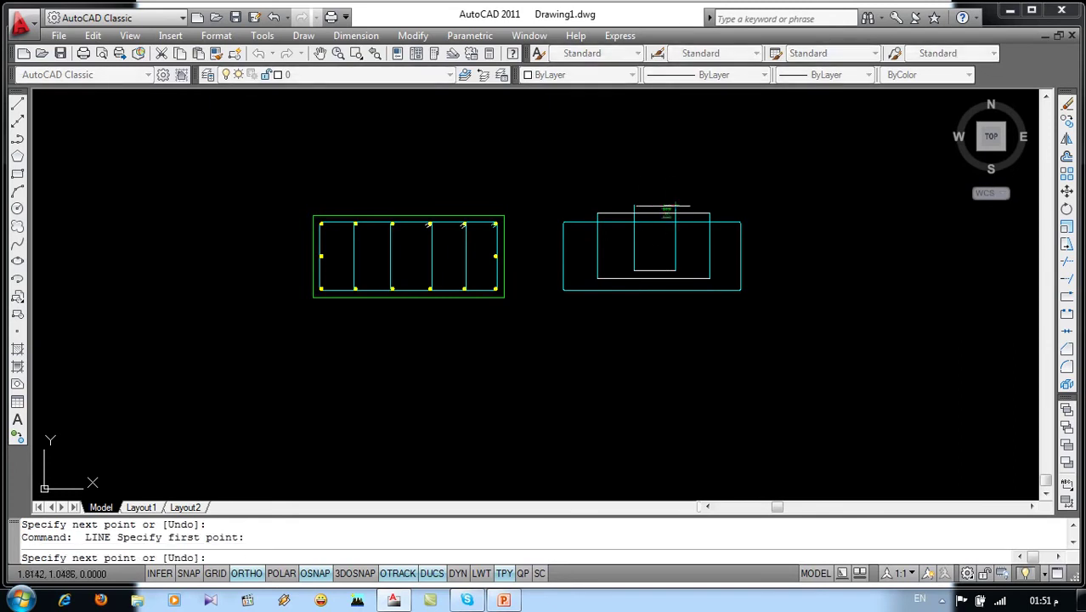
pyautogui.click(634, 205)
pyautogui.press('Return')
pyautogui.scroll(1, 643, 208)
pyautogui.click(654, 197)
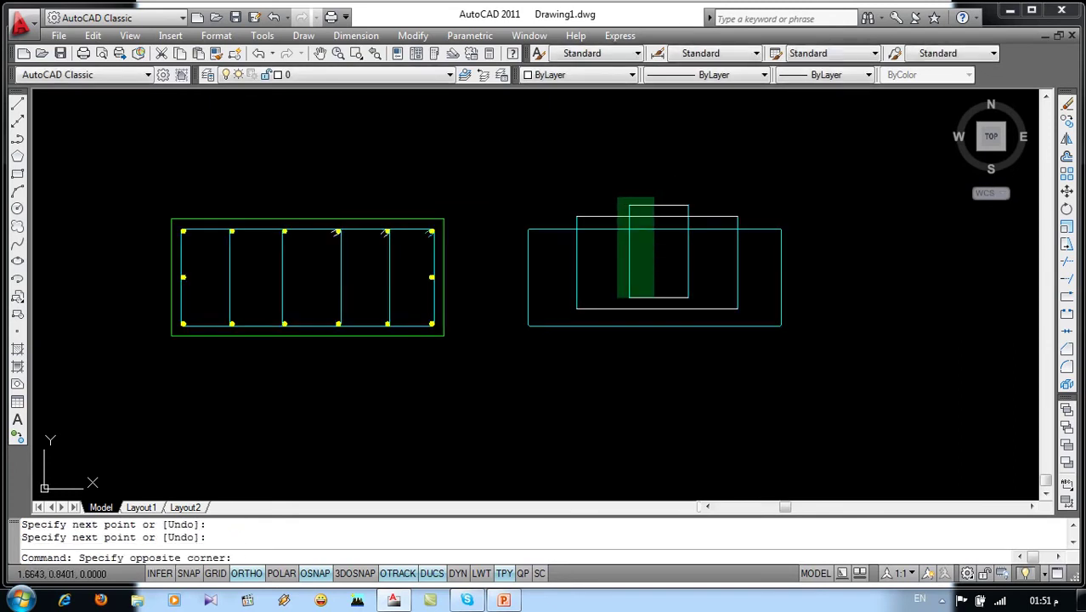
pyautogui.click(594, 348)
pyautogui.click(629, 74)
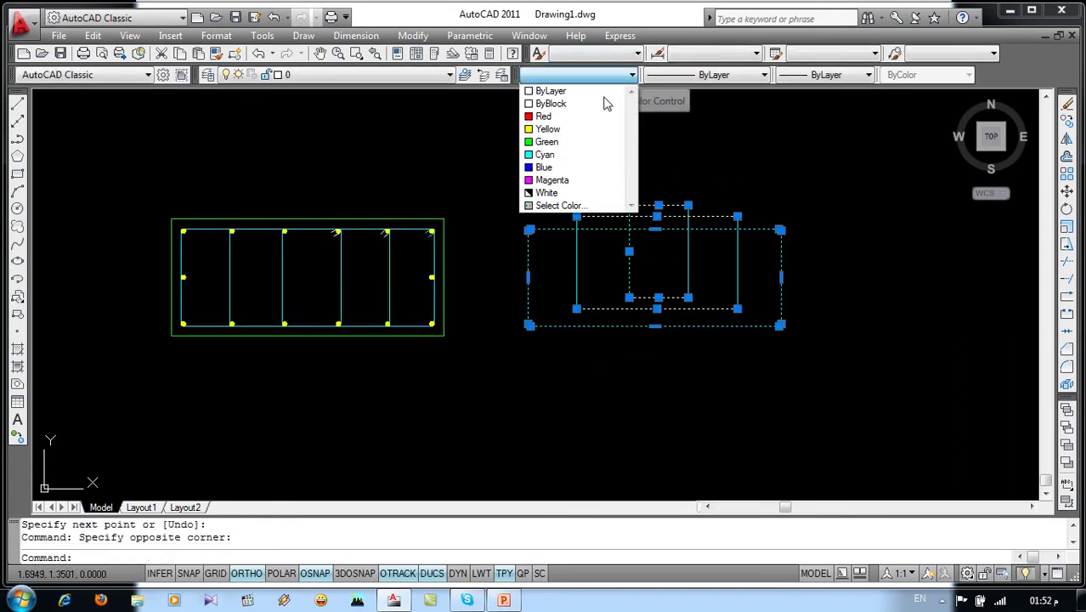
pyautogui.press('Escape')
pyautogui.press('Escape')
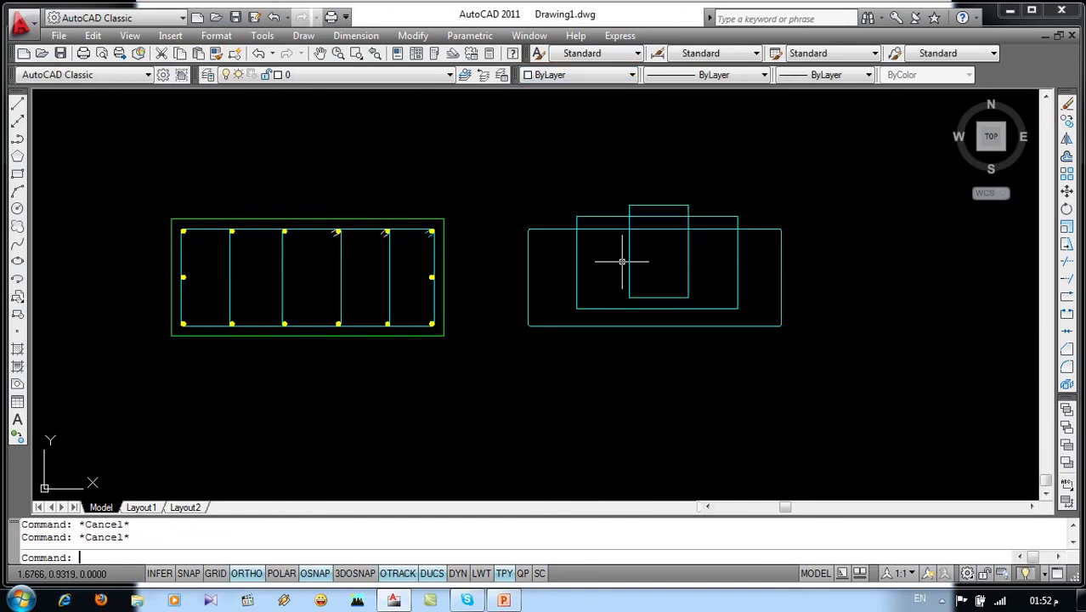
pyautogui.scroll(-1, 625, 255)
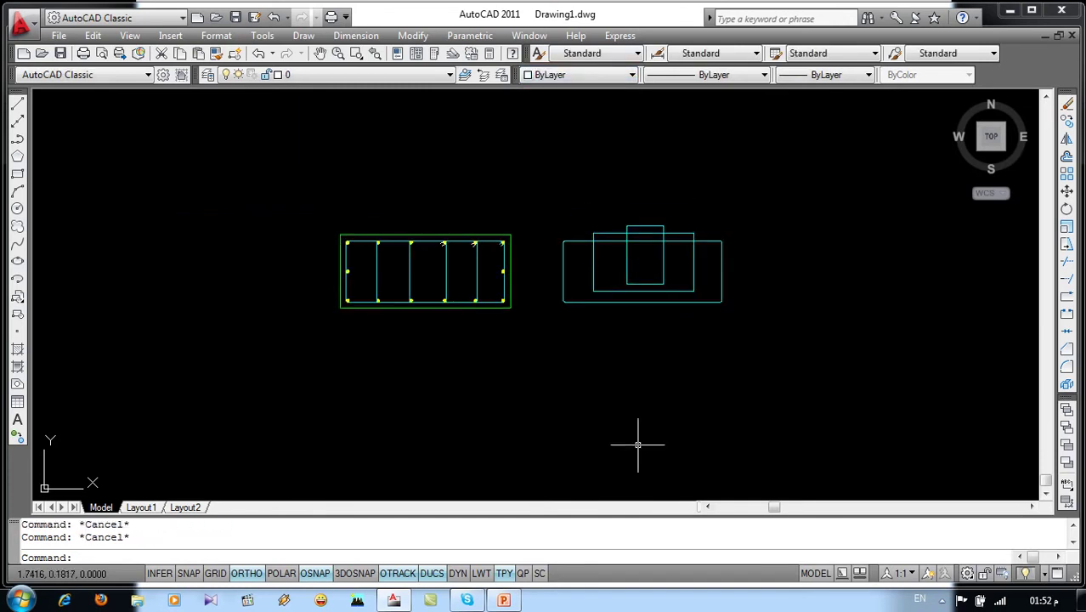
pyautogui.scroll(3, 537, 287)
pyautogui.moveTo(537, 287); pyautogui.dragTo(561, 380, button='middle')
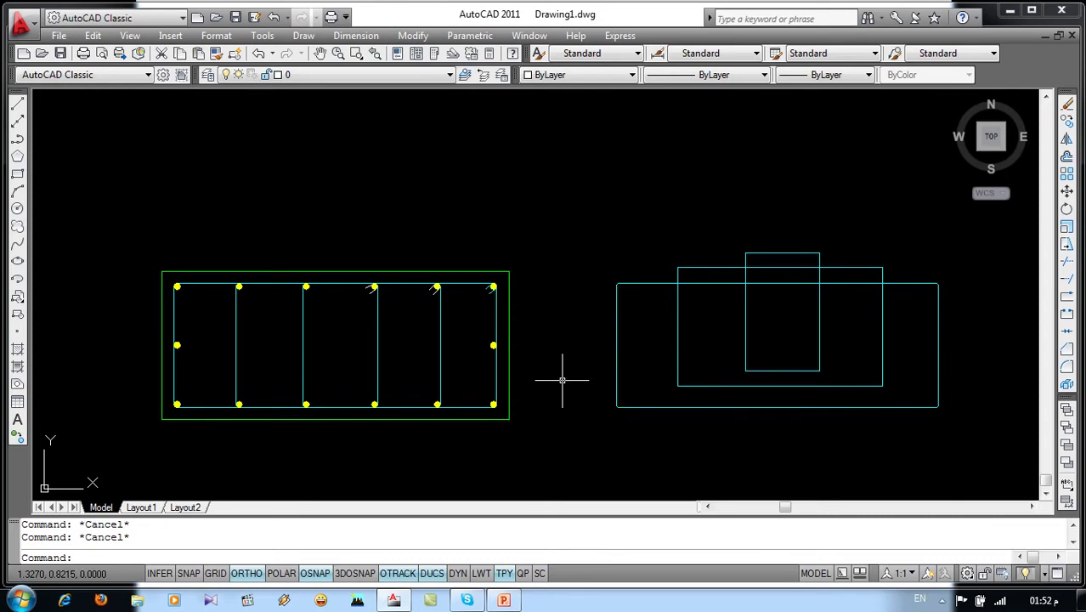
pyautogui.click(510, 600)
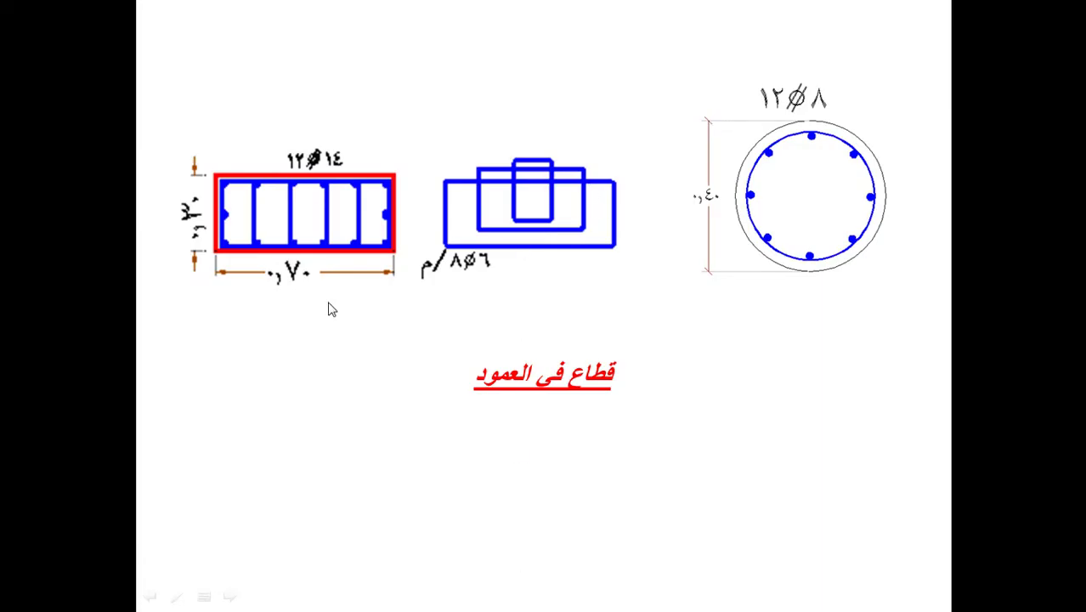
pyautogui.hotkey('alt', 'Tab')
# - Draw the closed T-beam outline with LINE lengths 1.25, .15, .5, .55, .25, .55, .5, .15
pyautogui.scroll(-3, 376, 230)
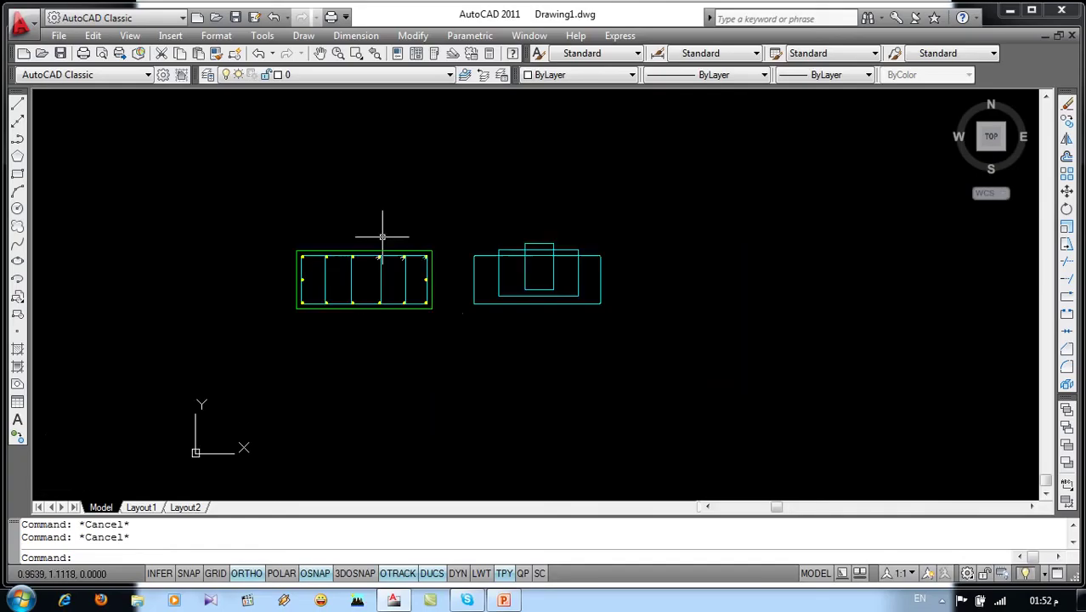
pyautogui.moveTo(451, 322); pyautogui.dragTo(478, 218, button='middle')
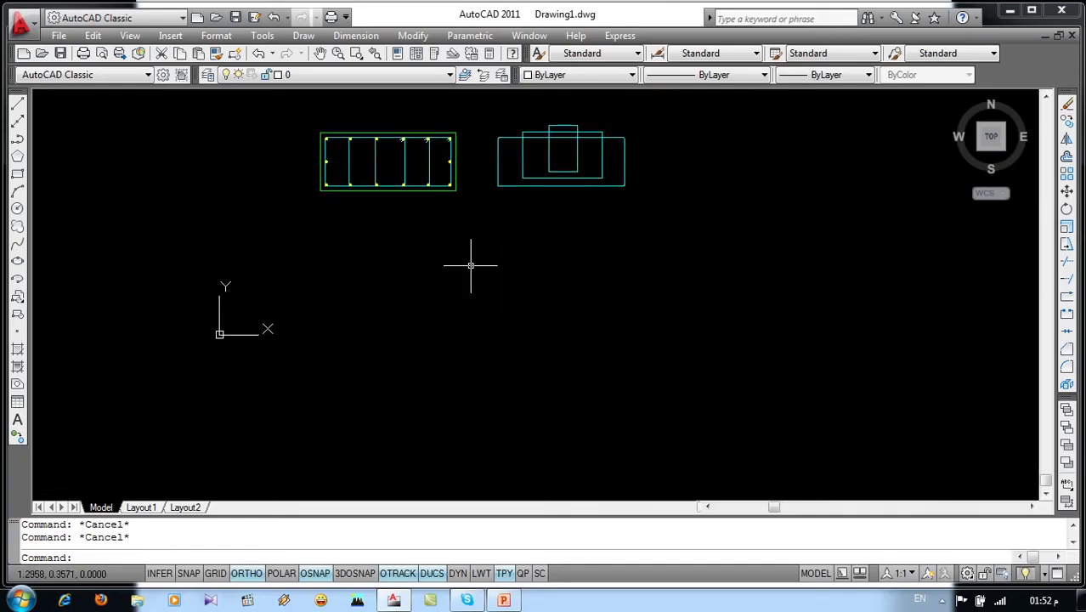
pyautogui.write('l')
pyautogui.press('Return')
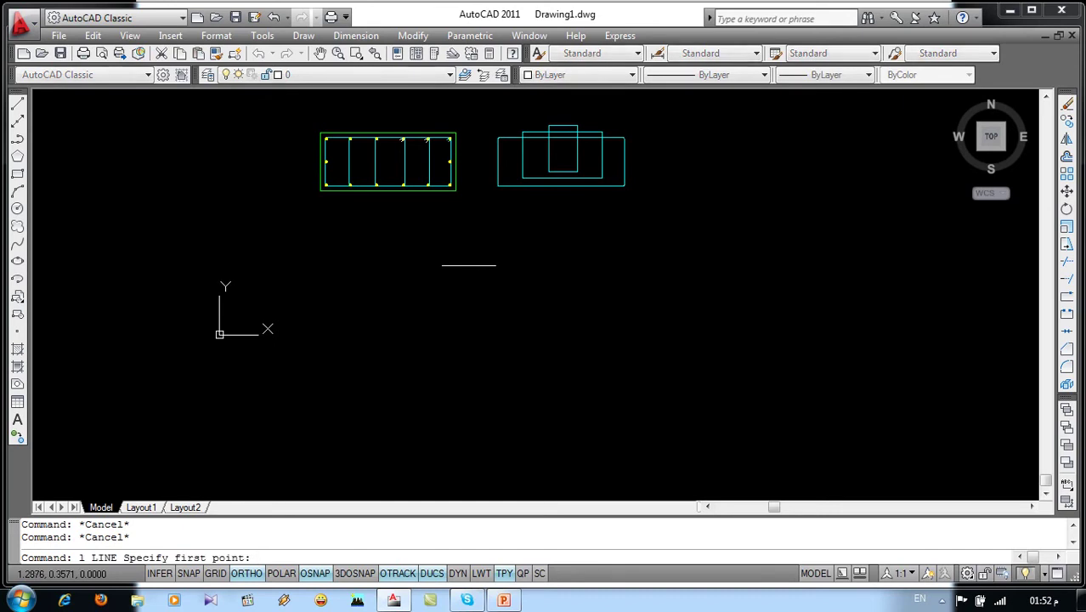
pyautogui.click(439, 279)
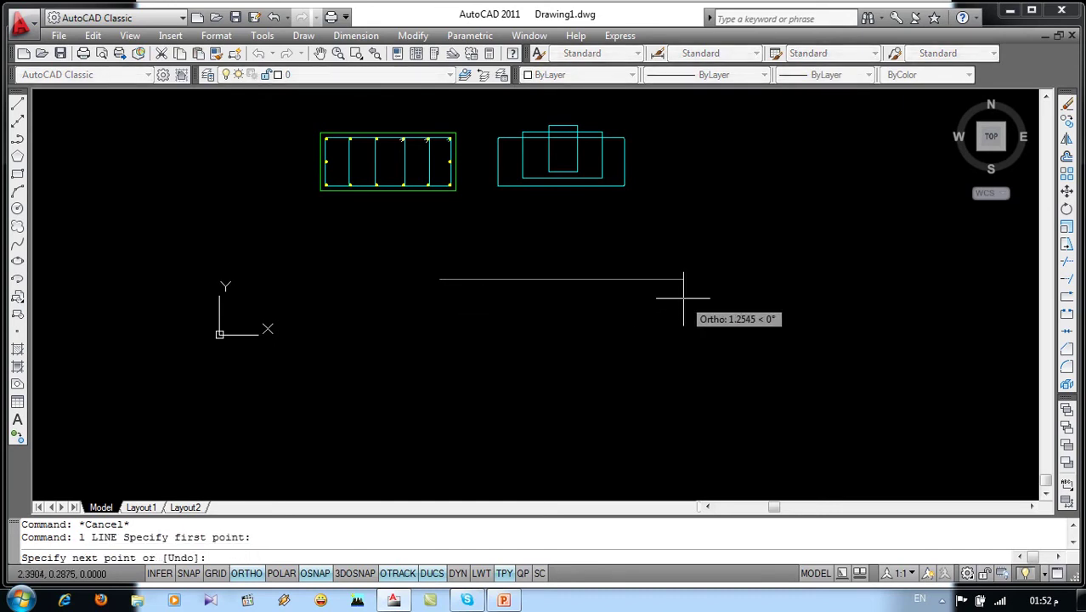
pyautogui.write('1.25')
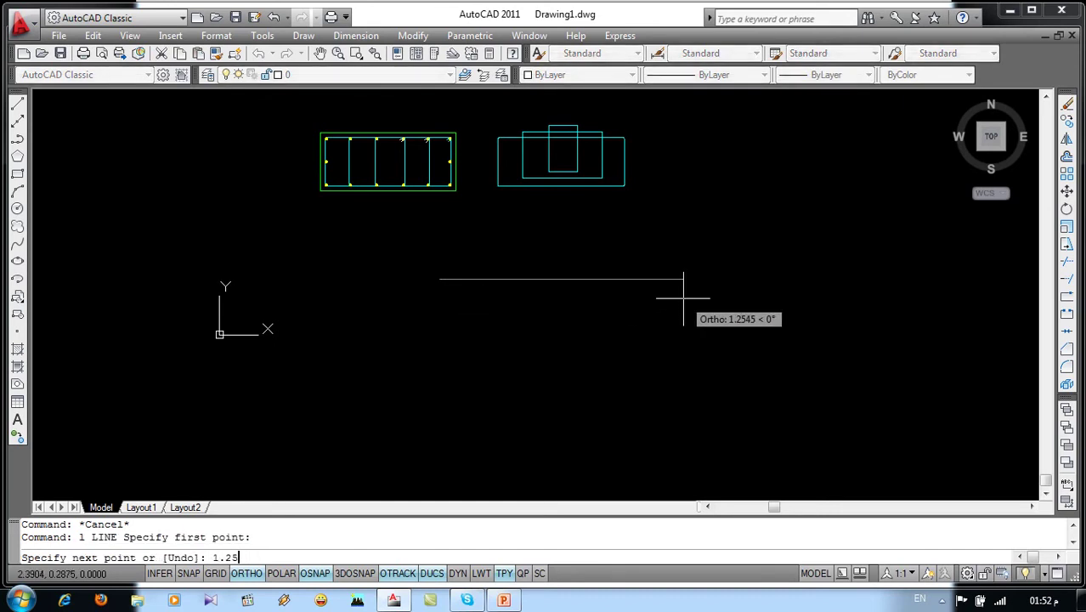
pyautogui.press('Return')
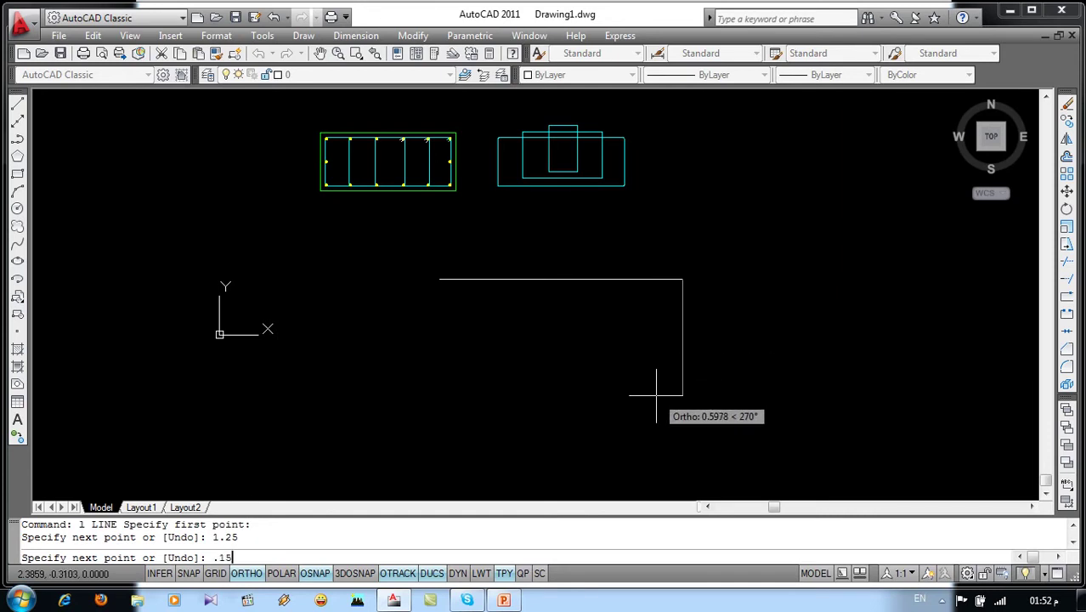
pyautogui.press('Return')
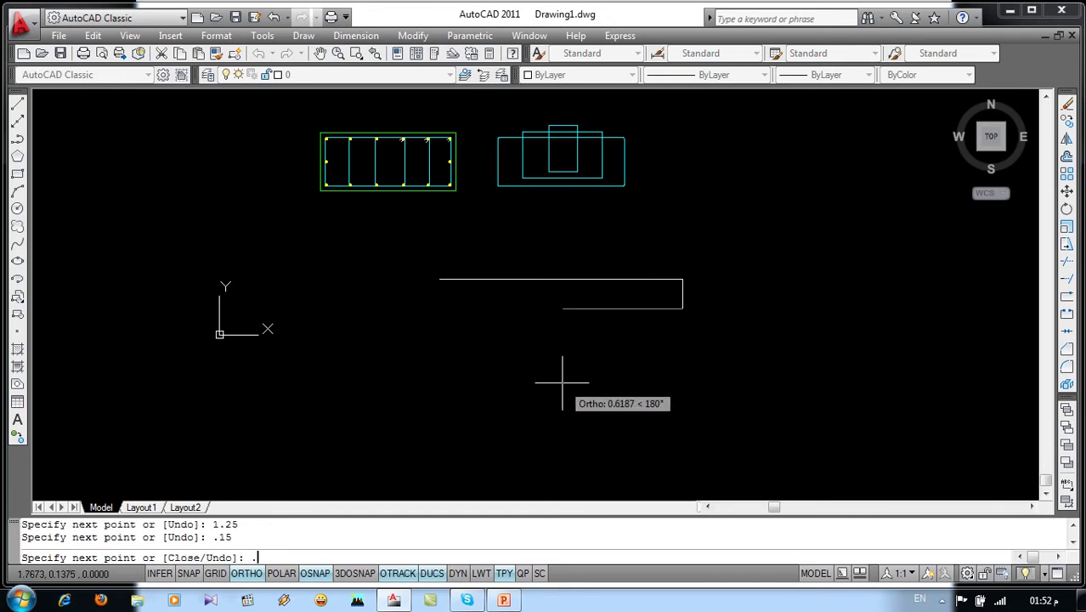
pyautogui.write('5')
pyautogui.press('Return')
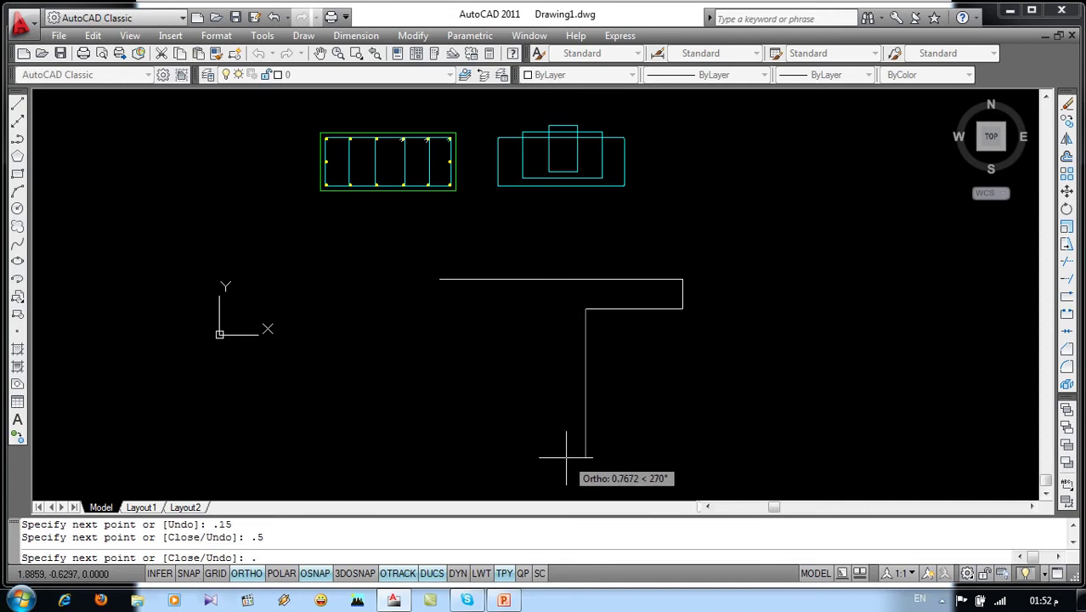
pyautogui.write('55')
pyautogui.press('Return')
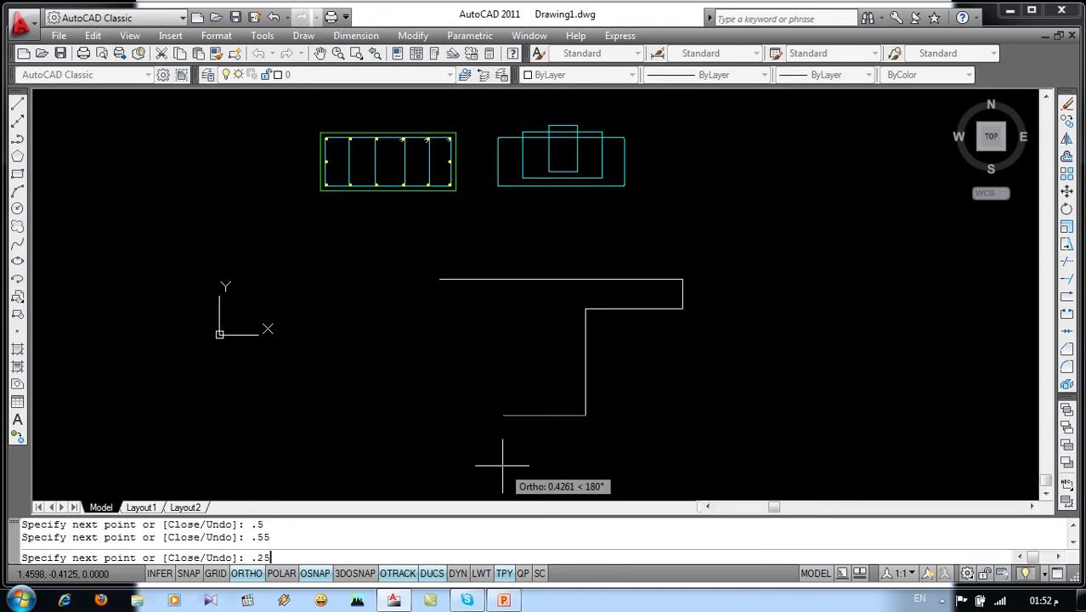
pyautogui.press('Return')
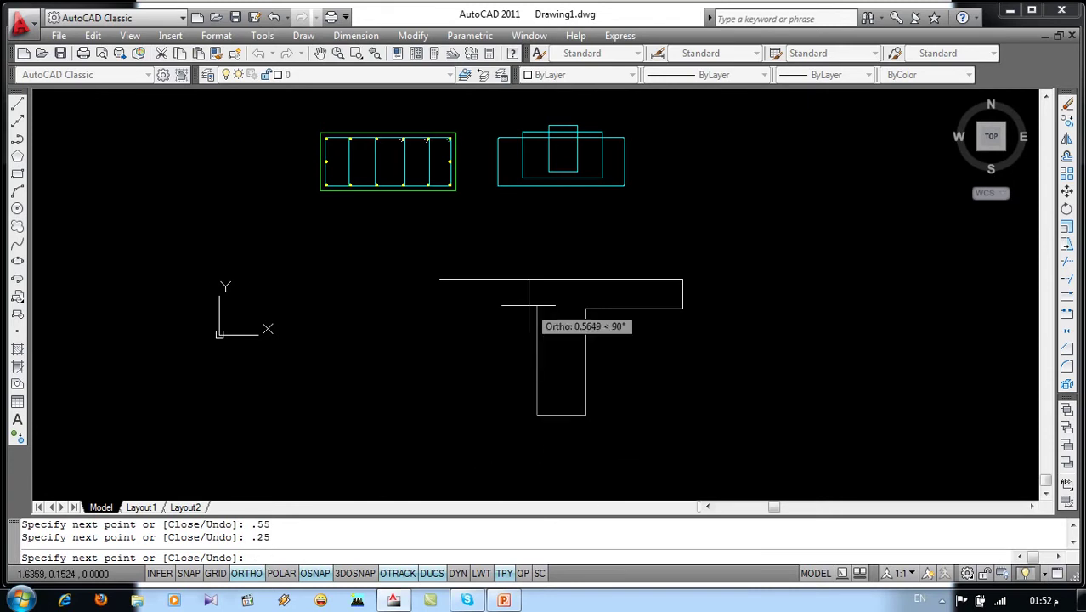
pyautogui.write('.55')
pyautogui.press('Return')
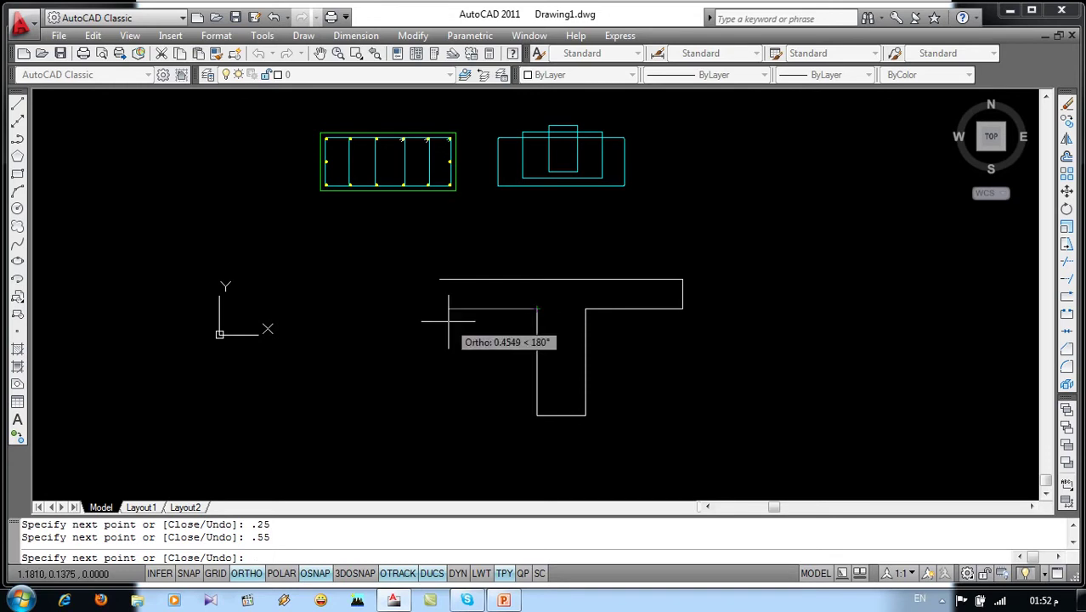
pyautogui.write('.5')
pyautogui.press('Return')
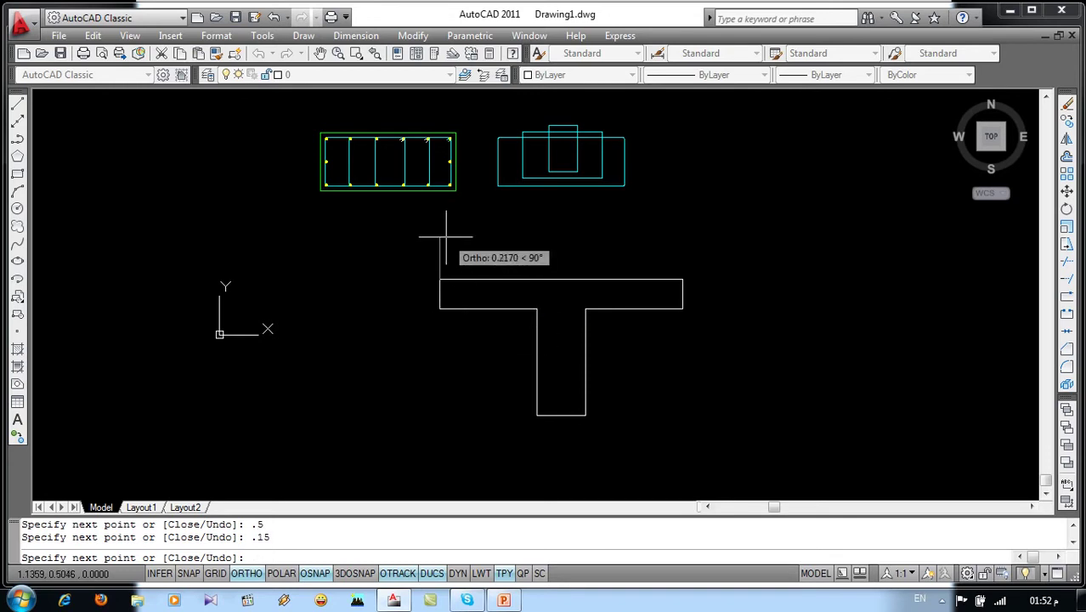
pyautogui.press('Return')
pyautogui.scroll(2, 529, 315)
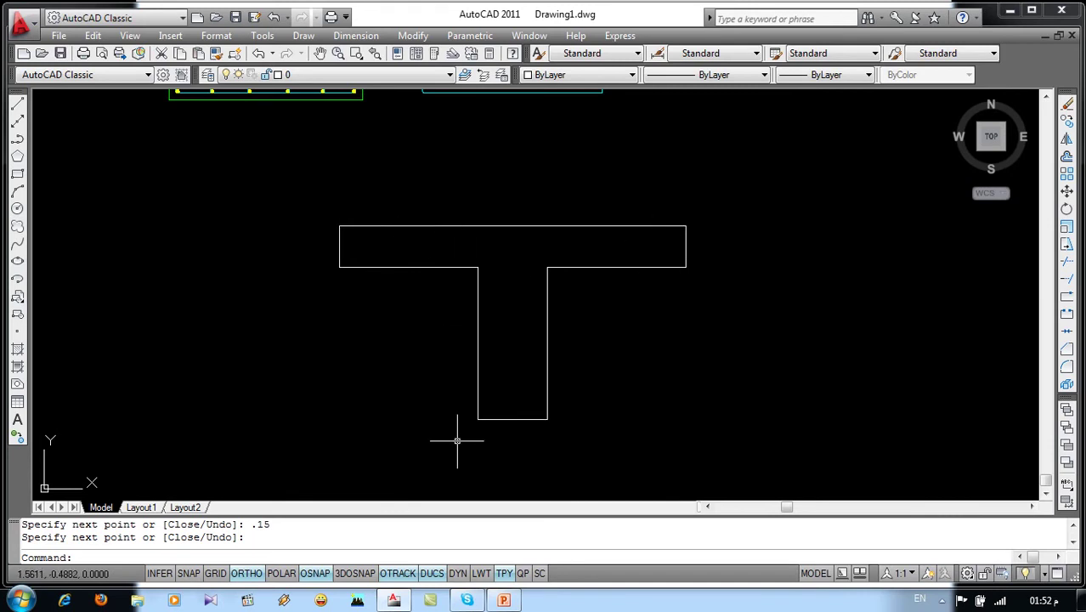
pyautogui.write('o')
# - Offset both stem sides, the flange top and the stem bottom 0.025 inward
pyautogui.press('Return')
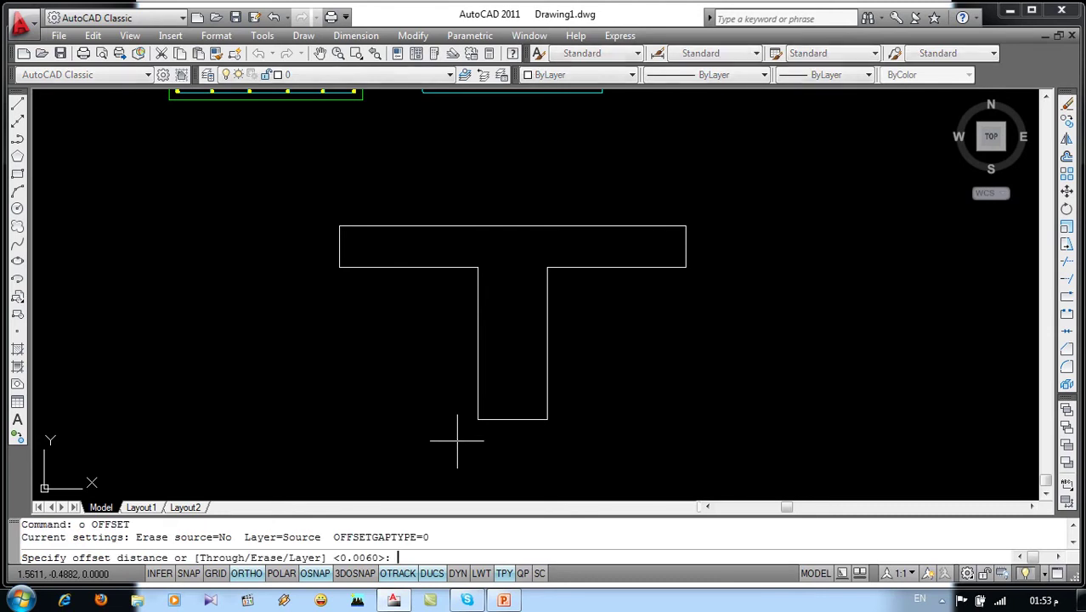
pyautogui.write('.025')
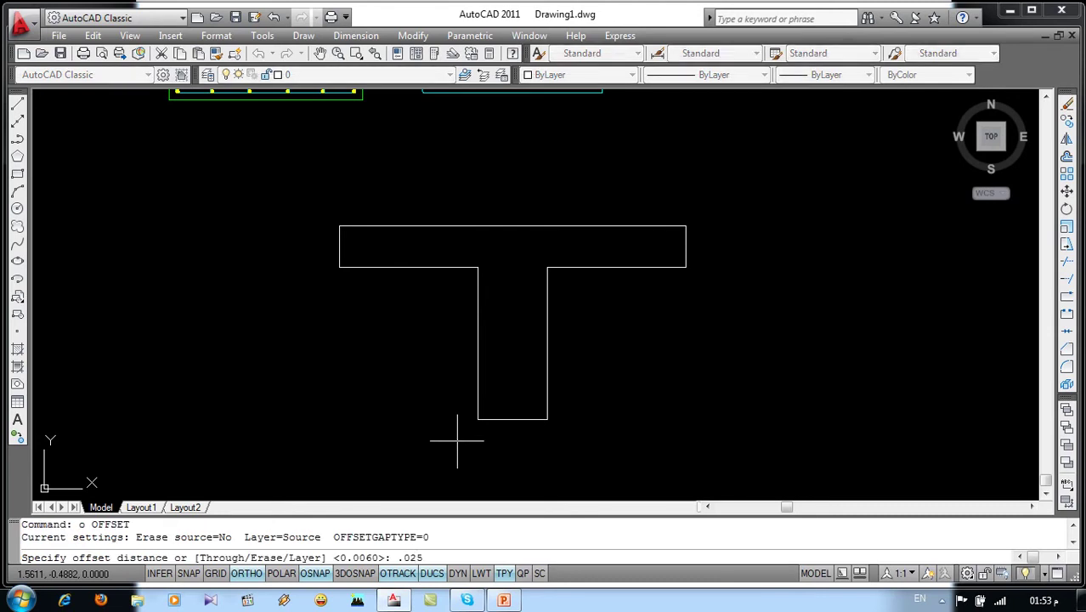
pyautogui.press('Return')
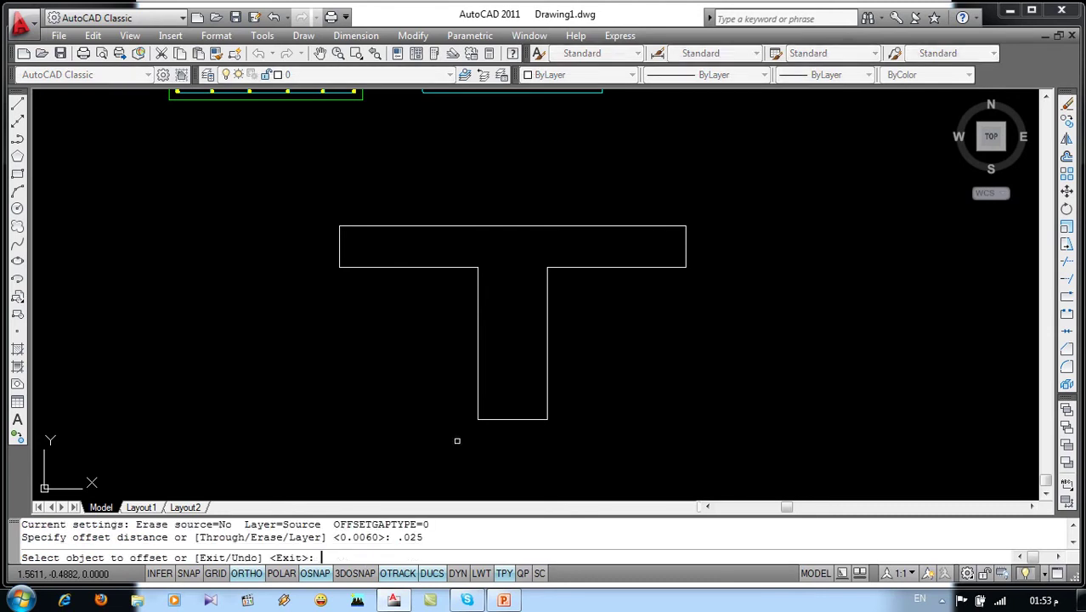
pyautogui.click(475, 352)
pyautogui.click(525, 344)
pyautogui.click(547, 338)
pyautogui.click(509, 334)
pyautogui.click(510, 226)
pyautogui.click(513, 286)
pyautogui.click(501, 415)
pyautogui.click(521, 351)
pyautogui.press('Escape')
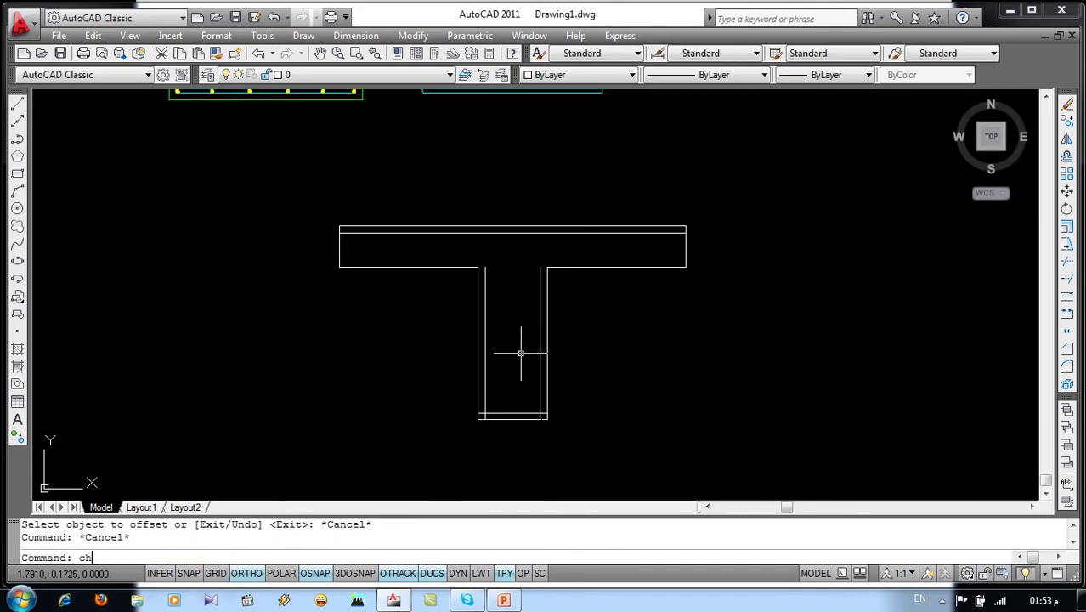
# - Chamfer the four inner corners at zero distance to close the stirrup rectangle
pyautogui.write('a')
pyautogui.press('Return')
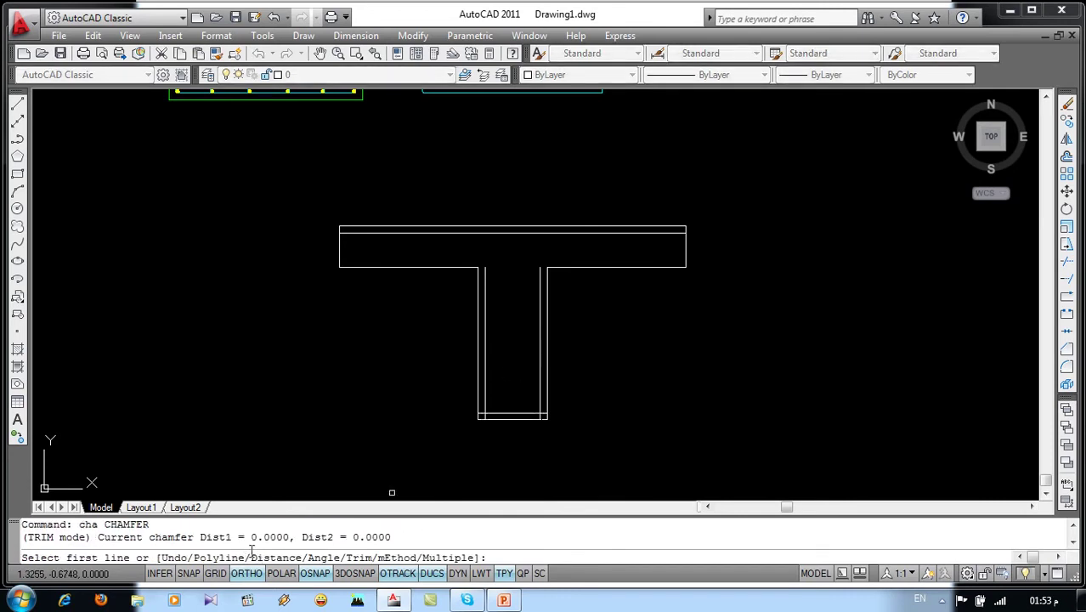
pyautogui.moveTo(259, 538); pyautogui.dragTo(381, 527)
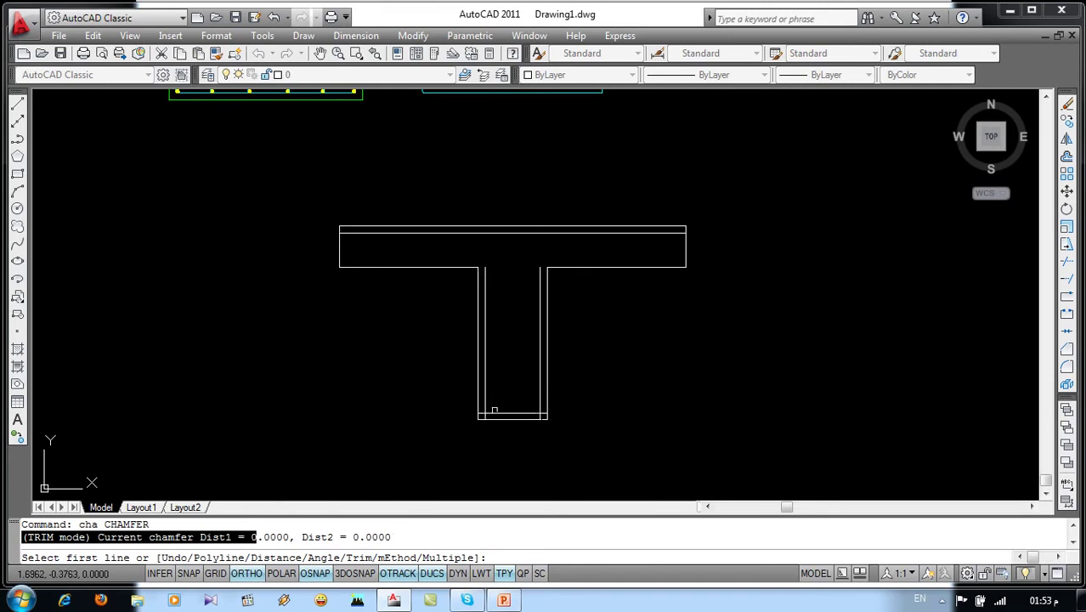
pyautogui.click(492, 409)
pyautogui.click(485, 391)
pyautogui.click(478, 391)
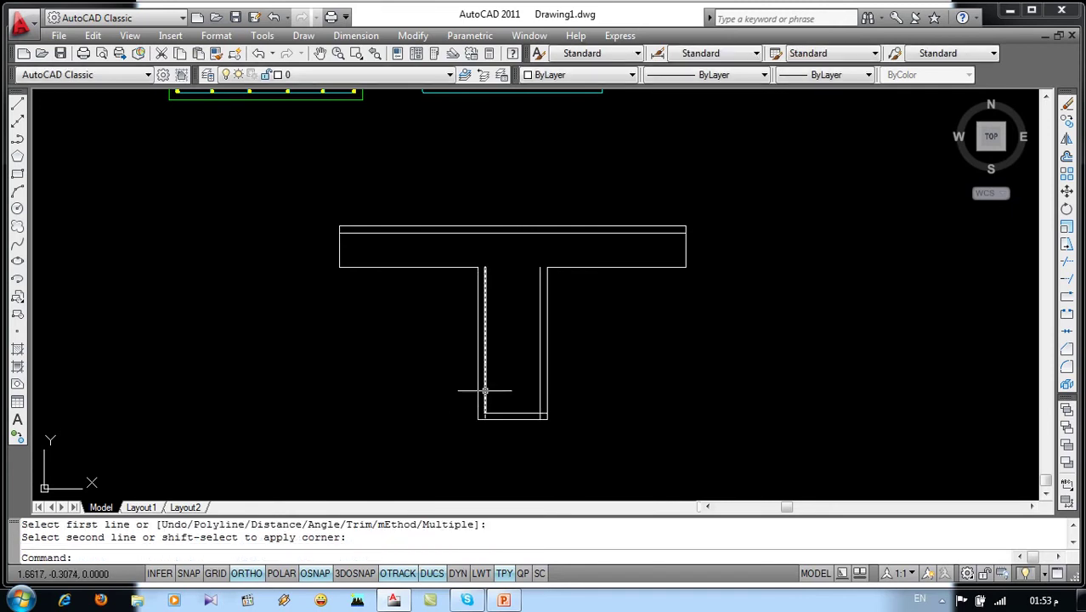
pyautogui.press('Return')
pyautogui.click(510, 416)
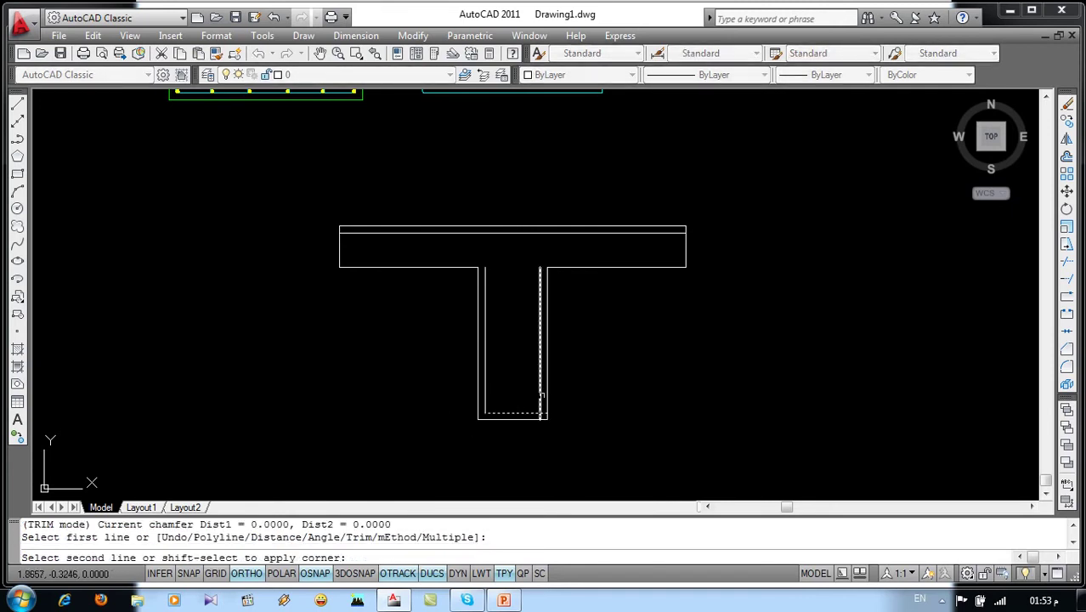
pyautogui.click(540, 390)
pyautogui.press('Return')
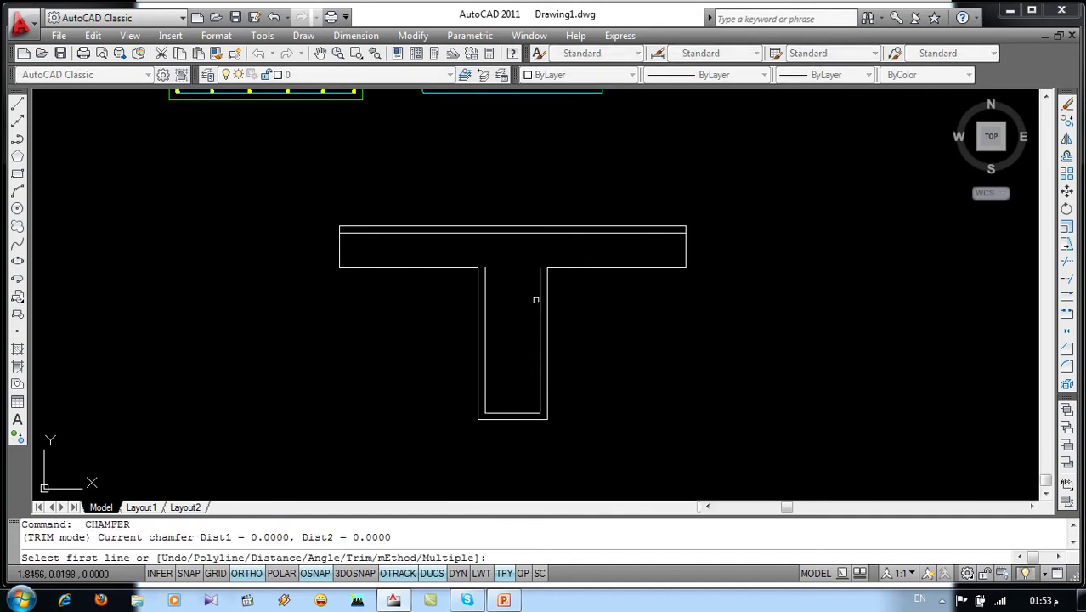
pyautogui.click(538, 297)
pyautogui.click(518, 234)
pyautogui.press('Return')
pyautogui.click(509, 232)
pyautogui.click(485, 280)
pyautogui.write('do')
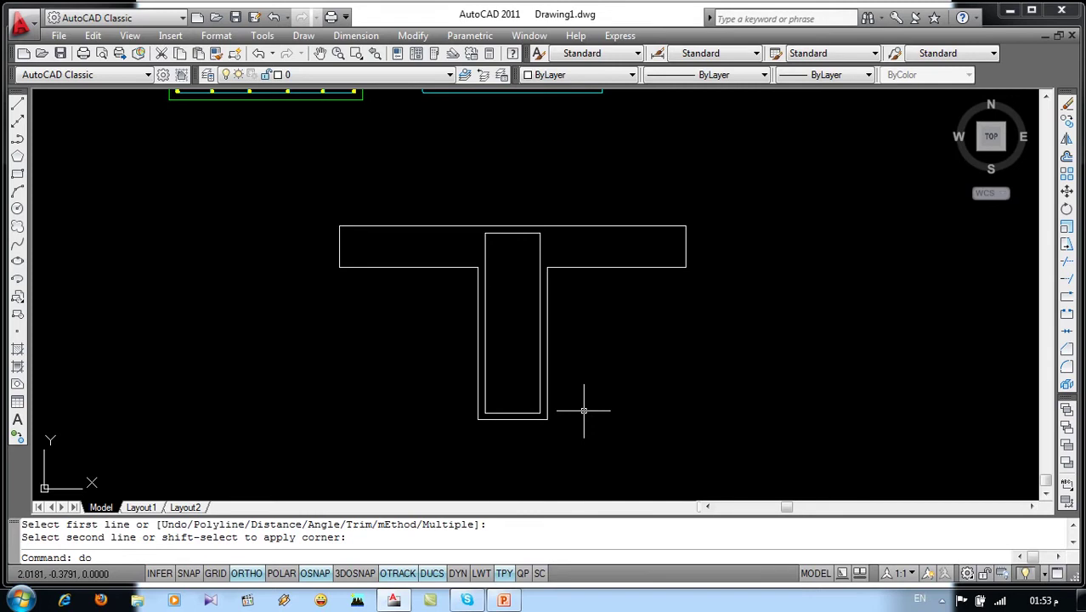
# - Place a filled donut bar, inside diameter 0 and outside 0.016, in the stirrup's lower-left corner
pyautogui.press('Return')
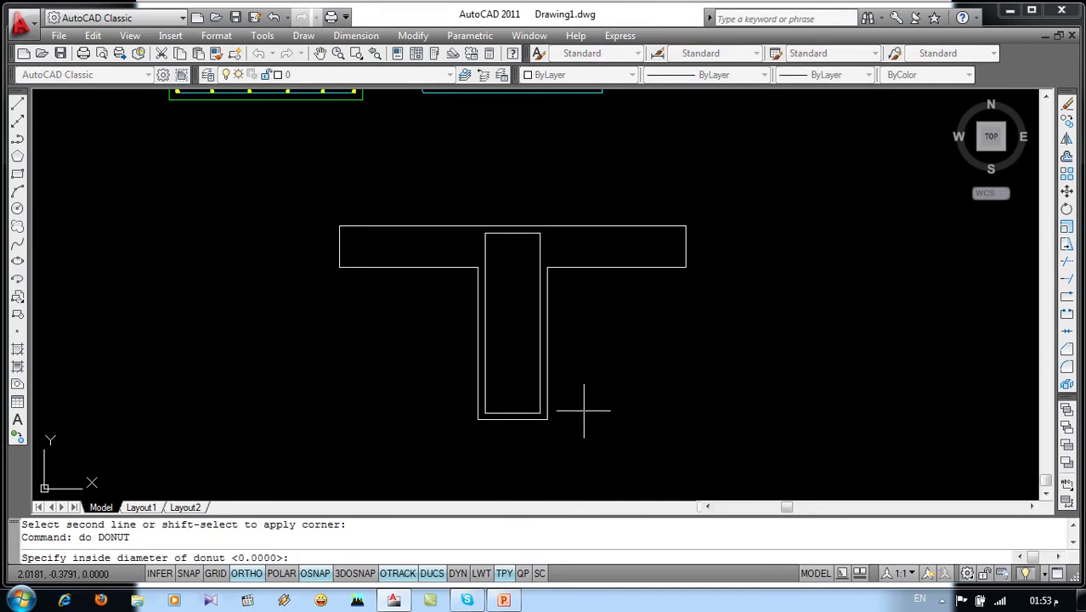
pyautogui.write('0')
pyautogui.press('Return')
pyautogui.write('.016')
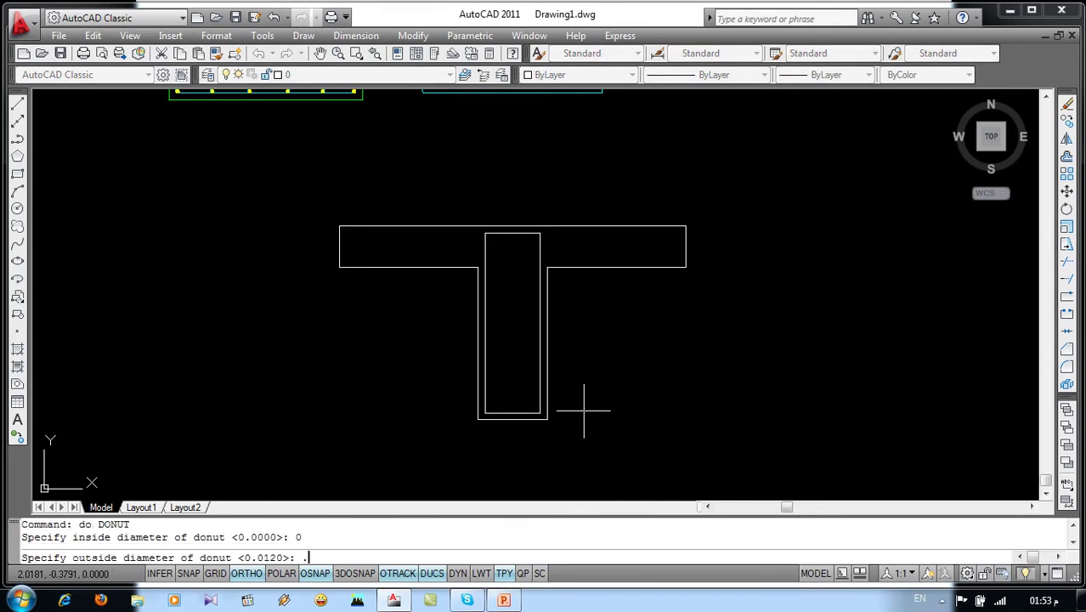
pyautogui.press('Return')
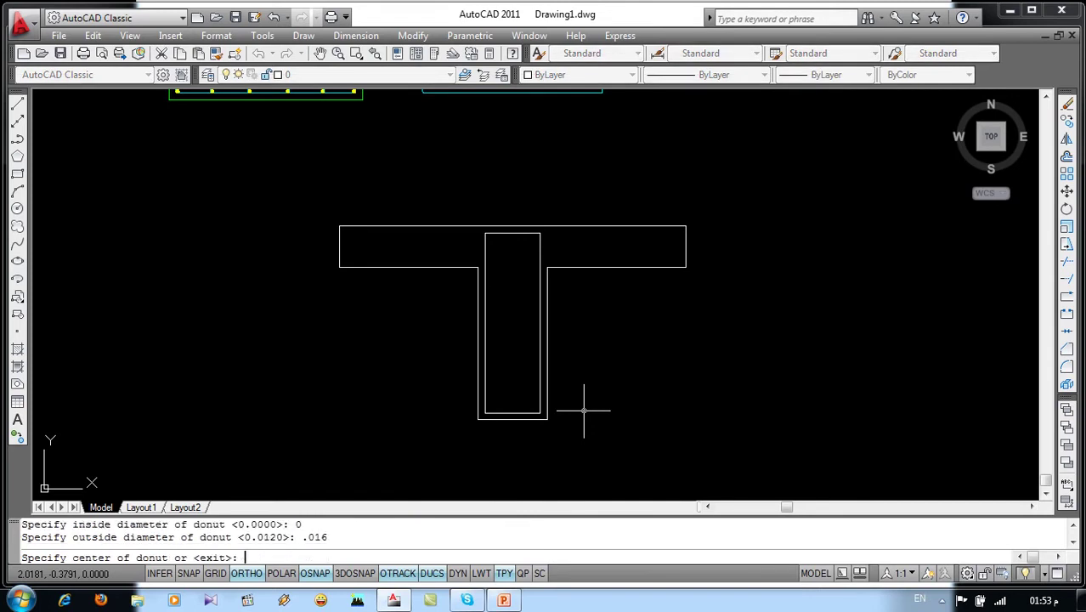
pyautogui.scroll(5, 581, 412)
pyautogui.scroll(3, 513, 424)
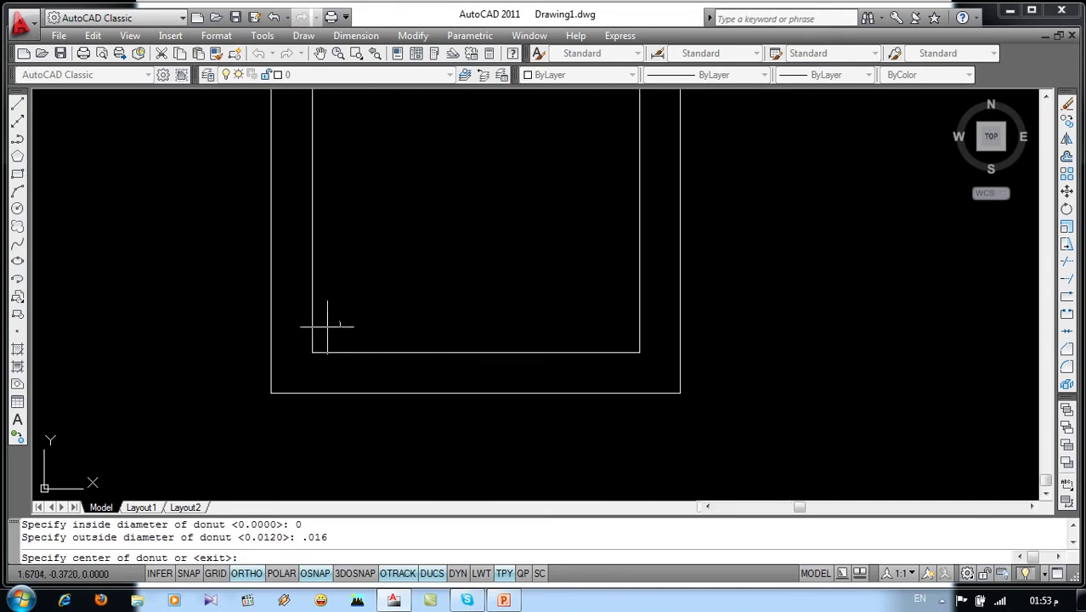
pyautogui.scroll(5, 325, 327)
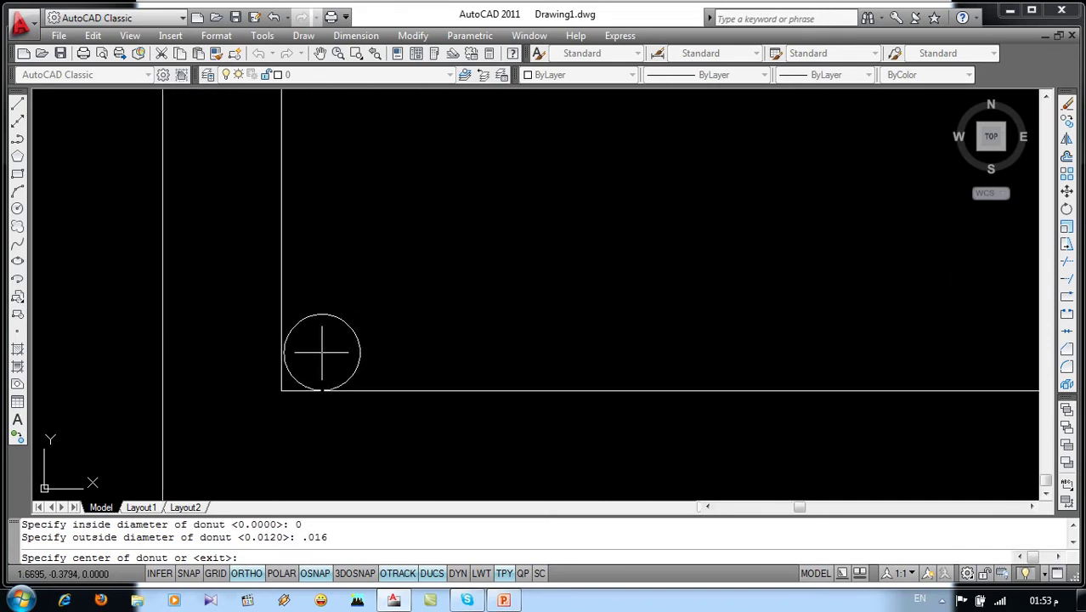
pyautogui.click(320, 352)
pyautogui.scroll(-4, 318, 351)
pyautogui.press('Escape')
pyautogui.press('Escape')
pyautogui.scroll(-4, 318, 360)
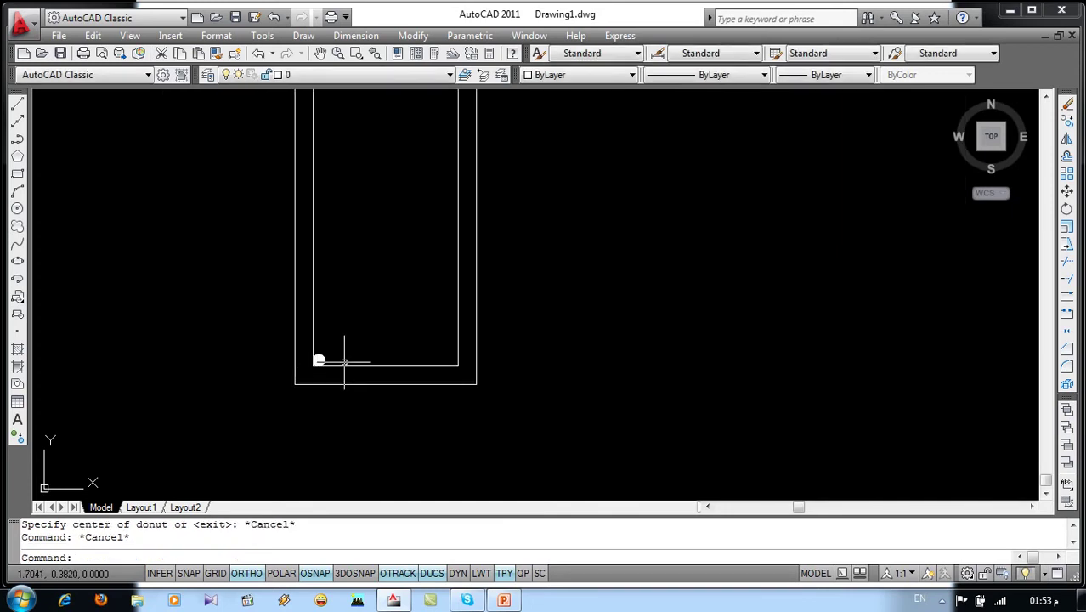
pyautogui.write('co')
# - Copy the corner bar to three more positions along the stem bottom
pyautogui.press('Return')
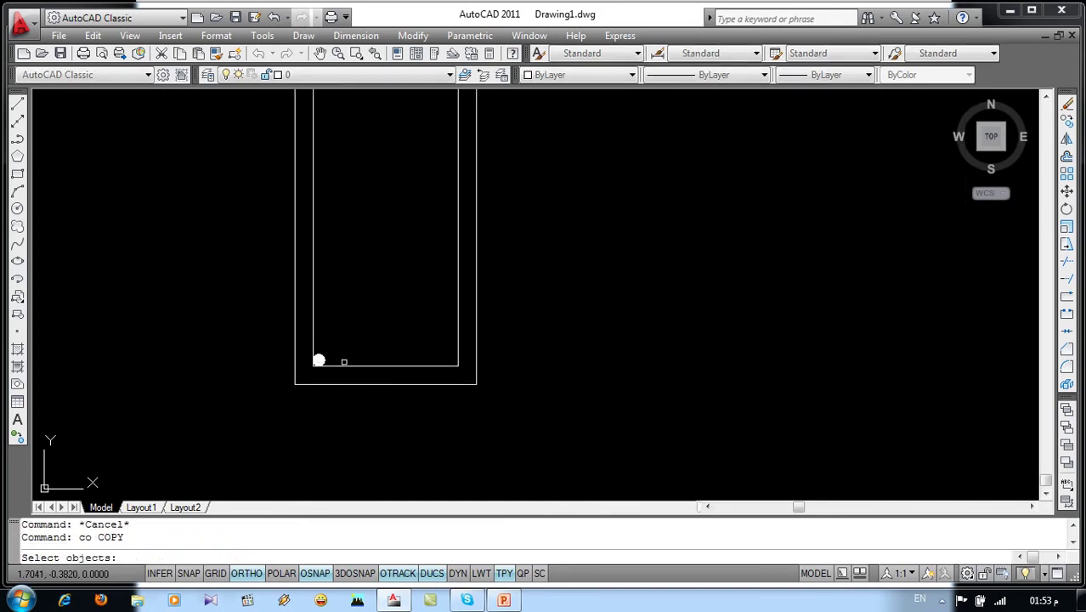
pyautogui.click(317, 359)
pyautogui.press('Return')
pyautogui.scroll(4, 308, 364)
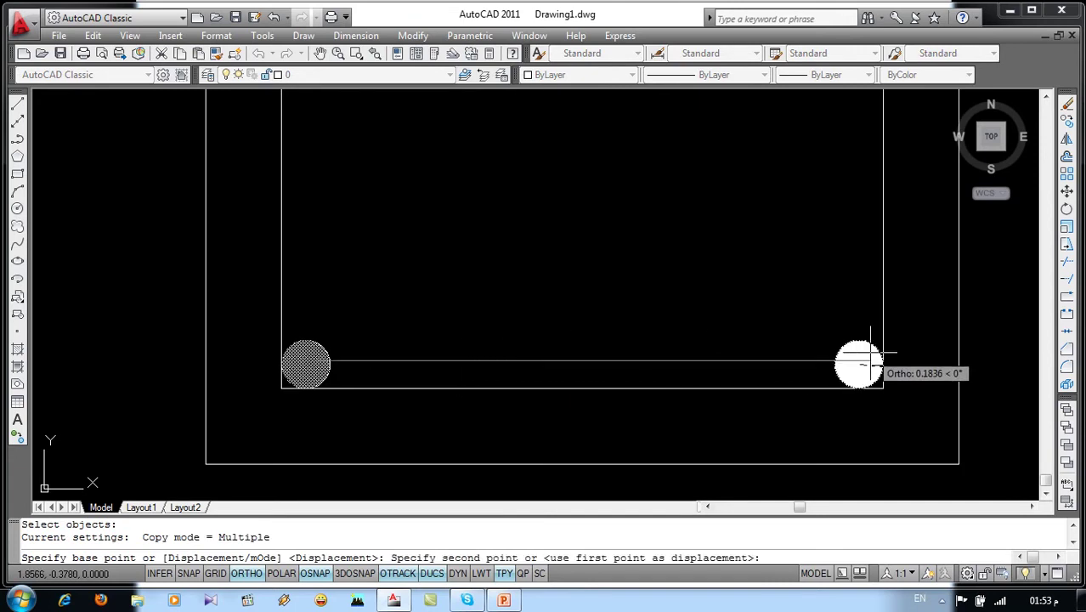
pyautogui.click(869, 365)
pyautogui.click(671, 364)
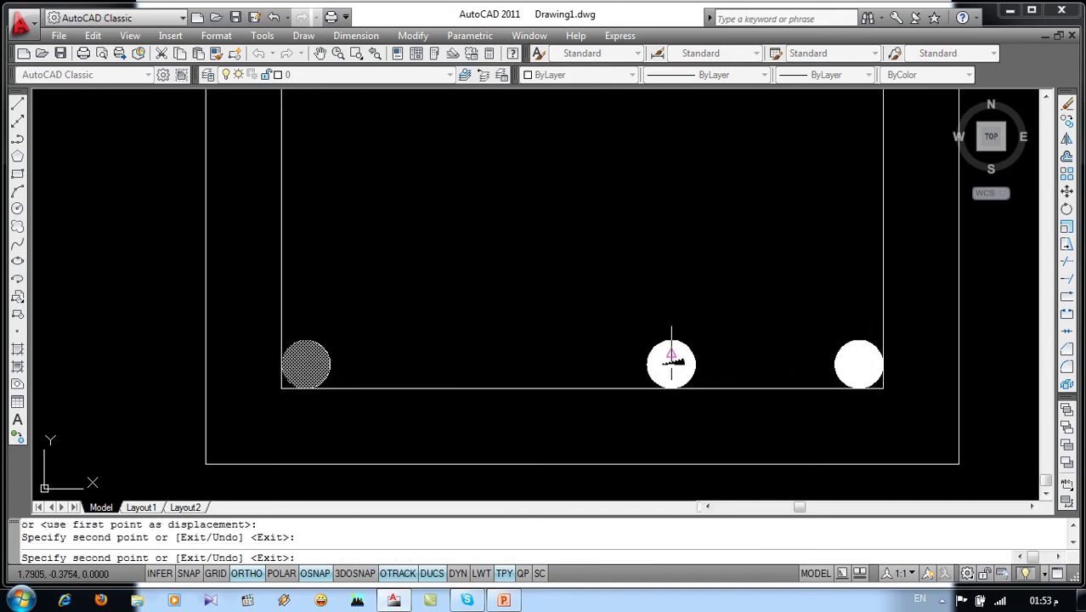
pyautogui.click(492, 364)
pyautogui.press('Return')
pyautogui.press('Return')
# - Copy a bar up to the stem's top-right corner
pyautogui.click(340, 331)
pyautogui.click(297, 365)
pyautogui.click(874, 326)
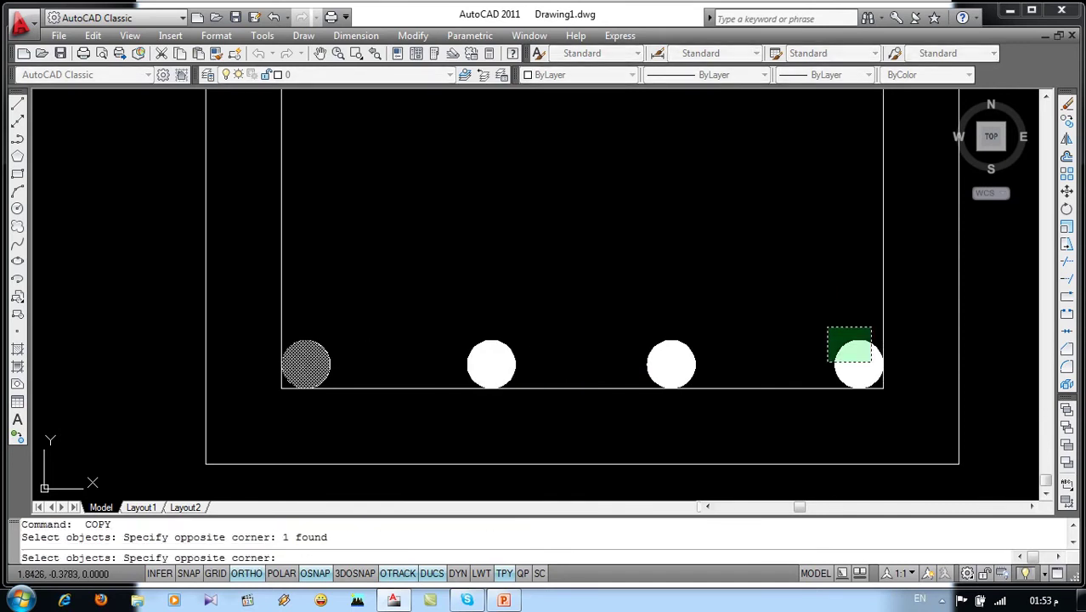
pyautogui.click(824, 363)
pyautogui.press('Return')
pyautogui.click(858, 366)
pyautogui.scroll(-8, 837, 377)
pyautogui.moveTo(843, 148); pyautogui.dragTo(812, 448, button='middle')
pyautogui.scroll(5, 828, 374)
pyautogui.scroll(3, 831, 370)
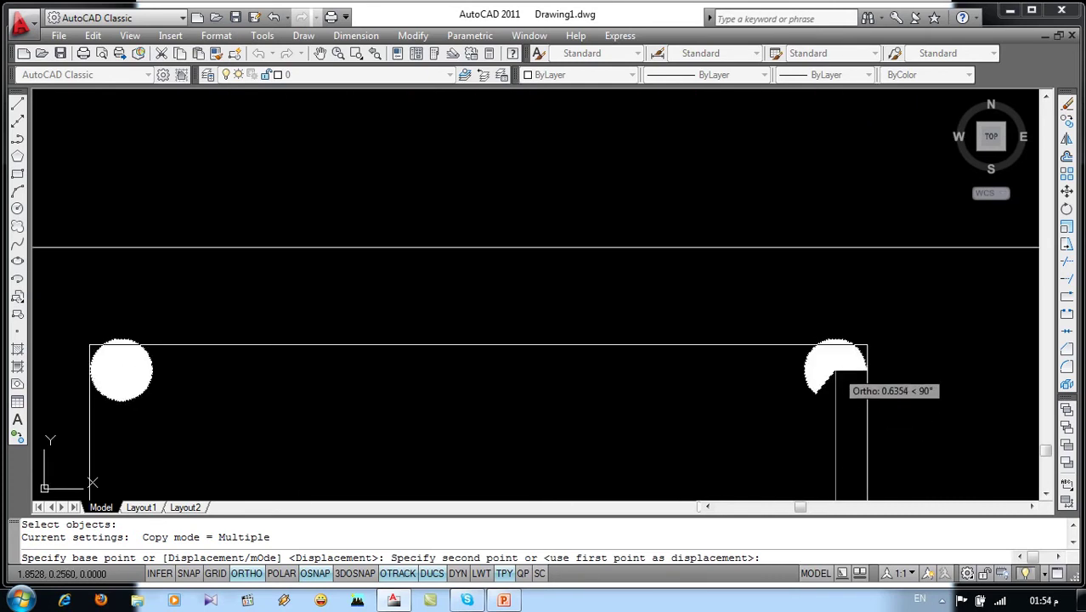
pyautogui.click(835, 373)
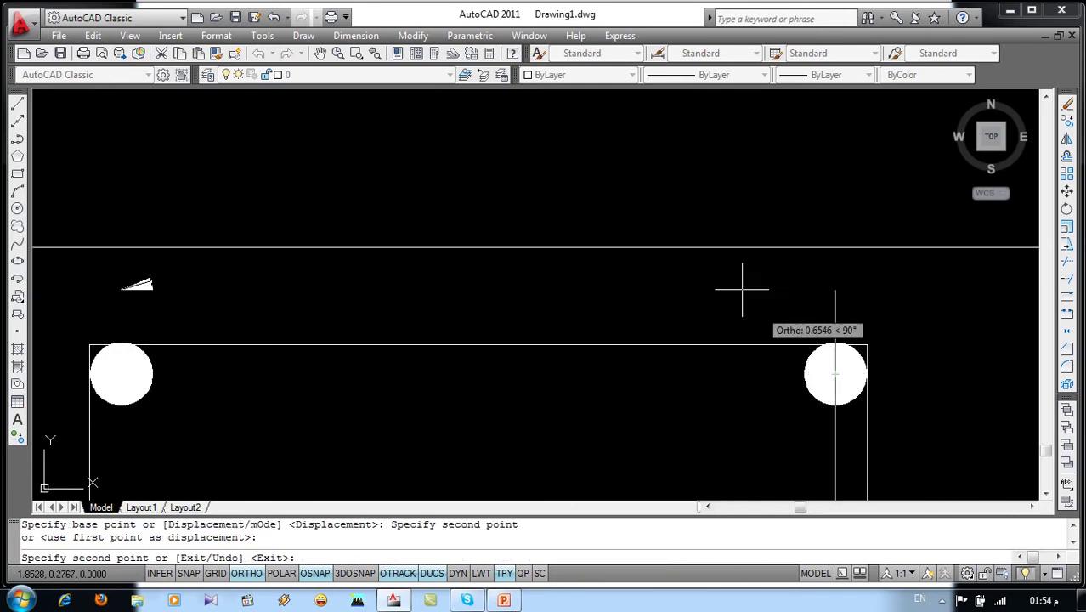
pyautogui.press('Return')
# - Make the stem's stirrup and bars green
pyautogui.scroll(-3, 727, 255)
pyautogui.scroll(-2, 727, 254)
pyautogui.moveTo(727, 255); pyautogui.dragTo(629, 271, button='middle')
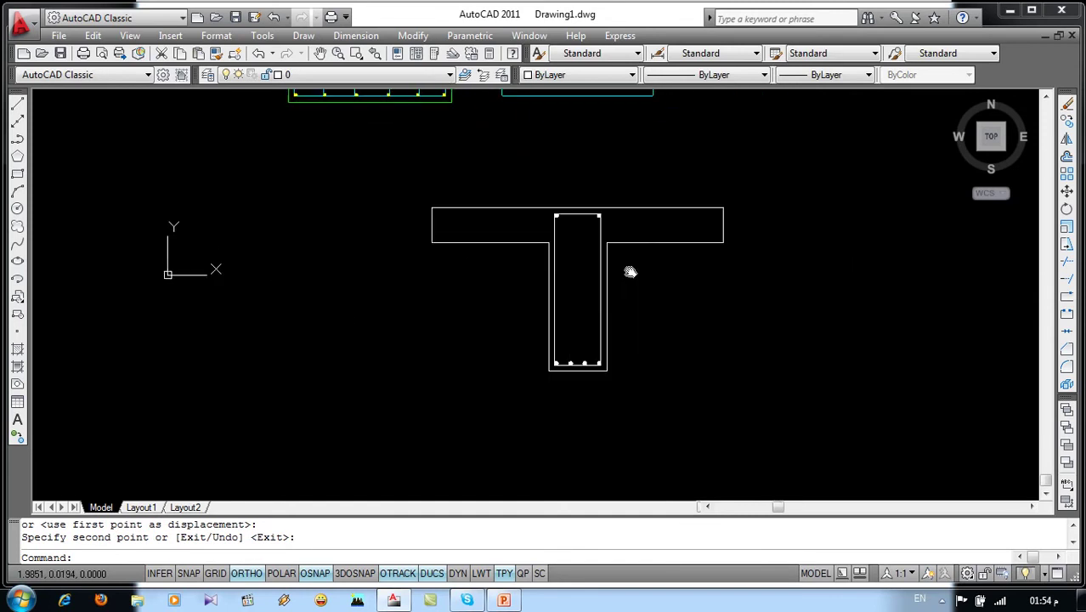
pyautogui.click(602, 214)
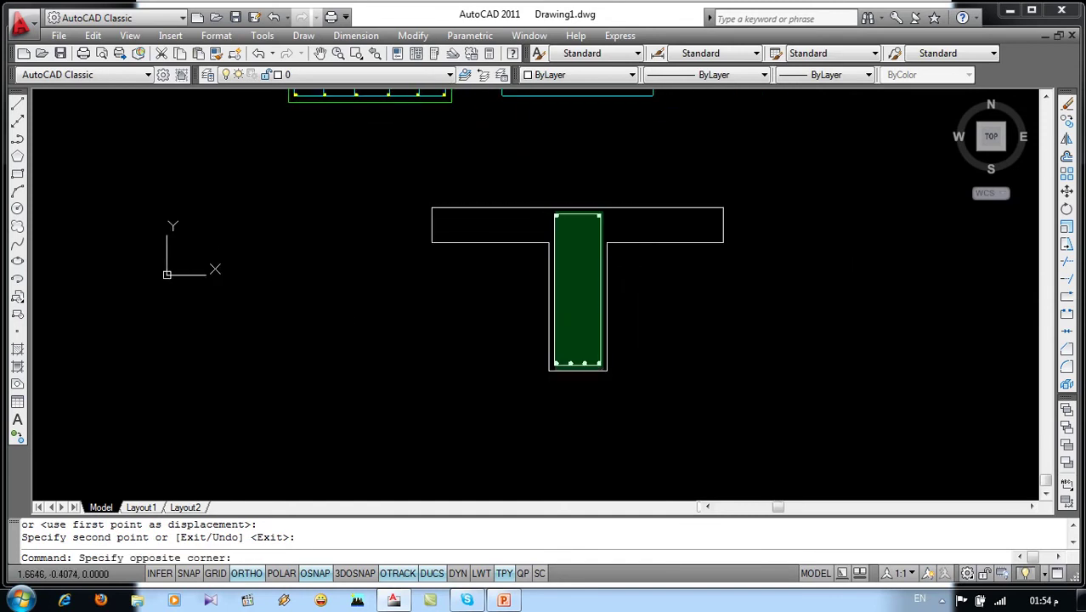
pyautogui.click(550, 368)
pyautogui.click(619, 78)
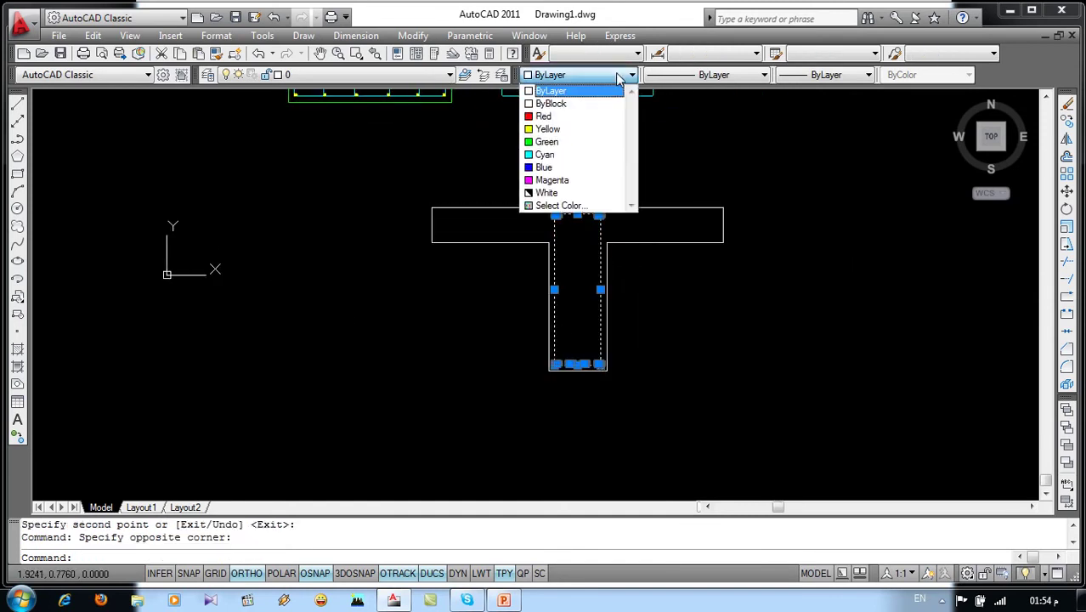
pyautogui.click(565, 140)
pyautogui.press('Escape')
pyautogui.press('Escape')
pyautogui.moveTo(520, 314); pyautogui.dragTo(473, 397, button='middle')
pyautogui.moveTo(433, 298); pyautogui.dragTo(463, 362, button='middle')
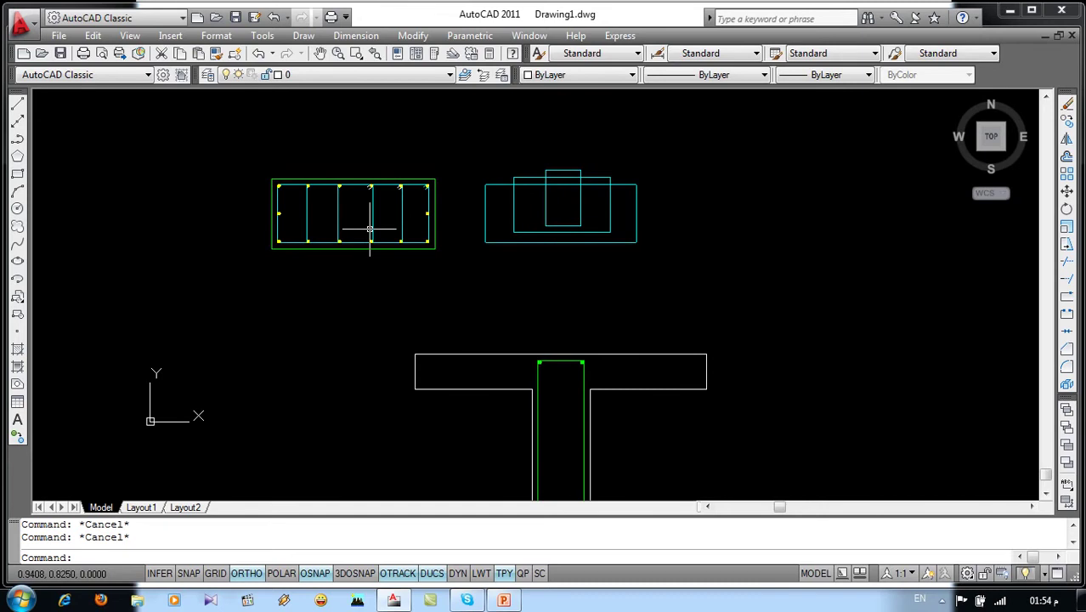
# - Check the PowerPoint slide listing Extend, Donut, Array, then return to the AutoCAD drawing
pyautogui.click(503, 599)
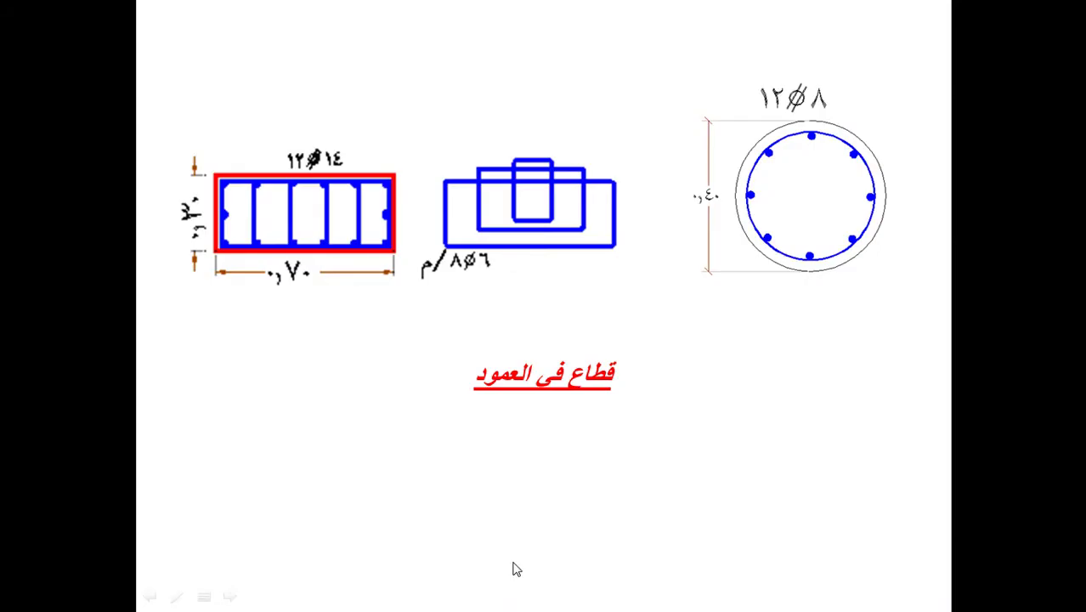
pyautogui.click(559, 411)
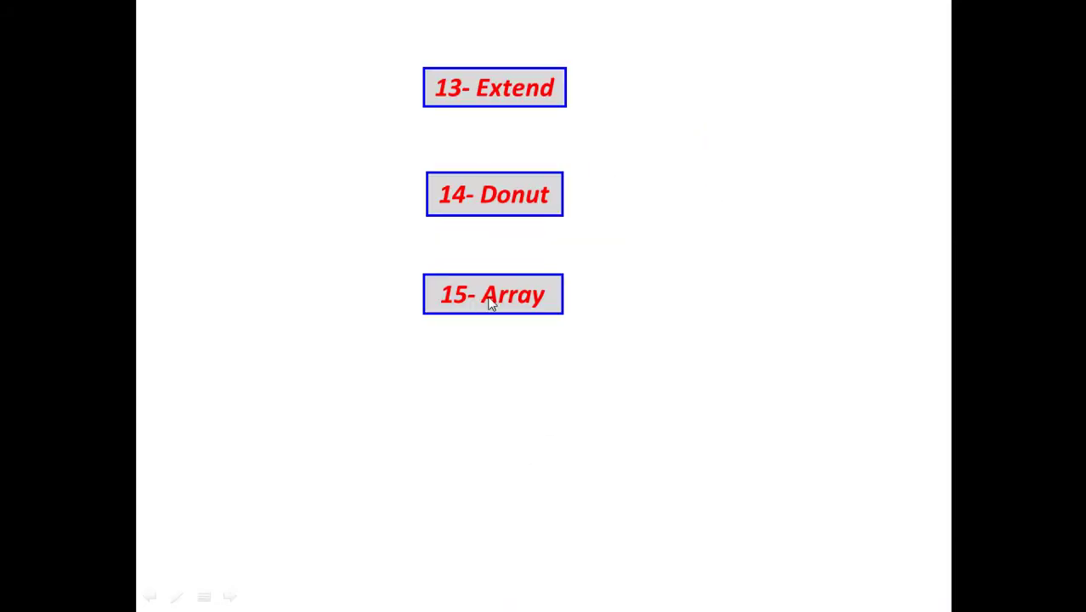
pyautogui.hotkey('alt', 'Tab')
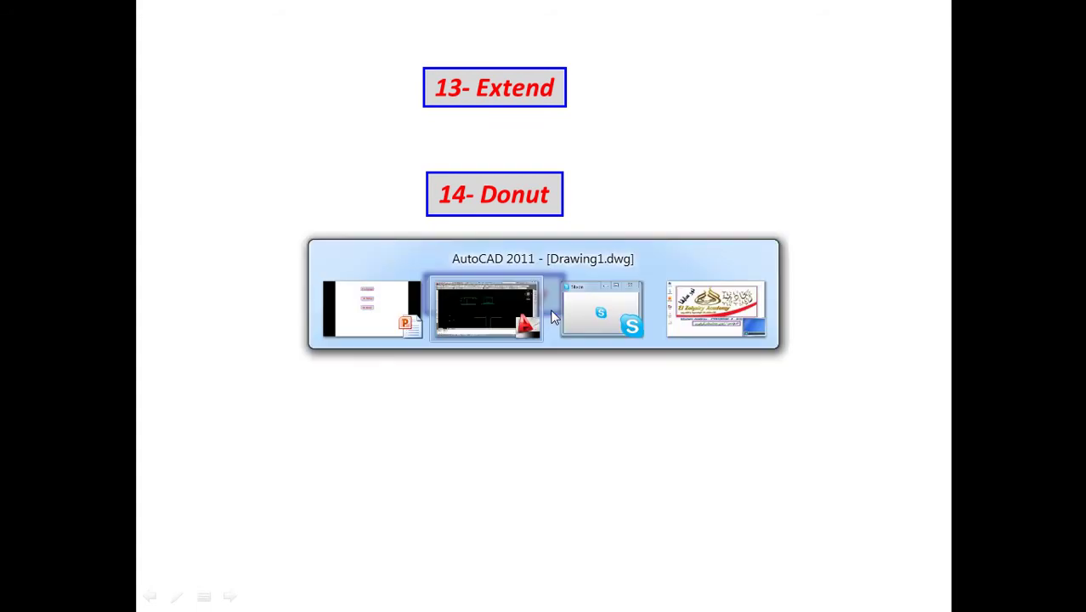
pyautogui.scroll(-3, 555, 303)
pyautogui.moveTo(561, 306); pyautogui.dragTo(350, 300, button='middle')
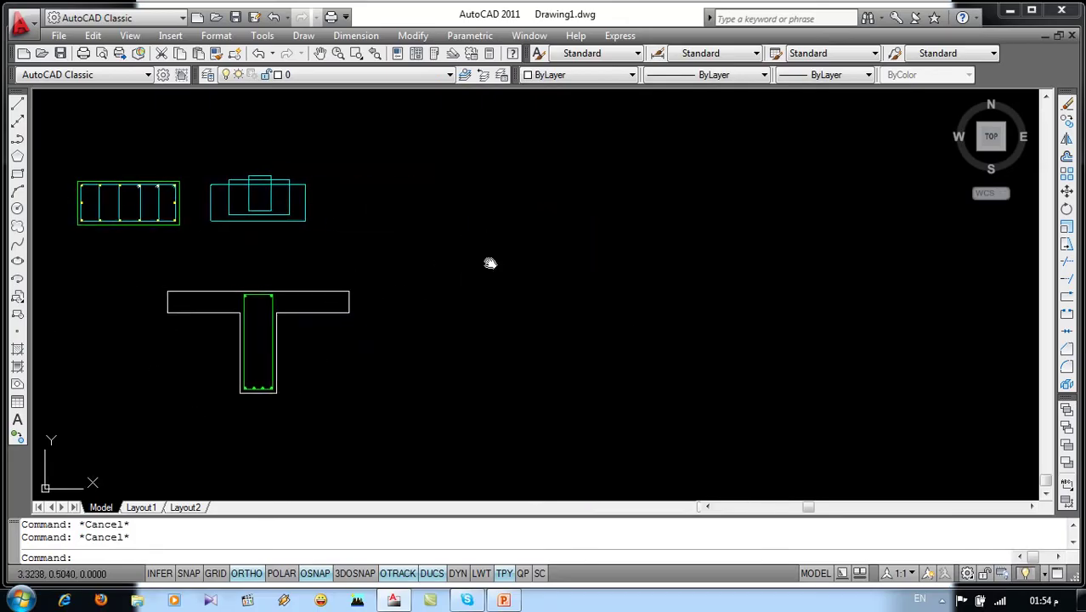
# - Draw a 0.5 × 0.25 rectangle in empty space with RECTANG
pyautogui.moveTo(489, 259); pyautogui.dragTo(490, 317, button='middle')
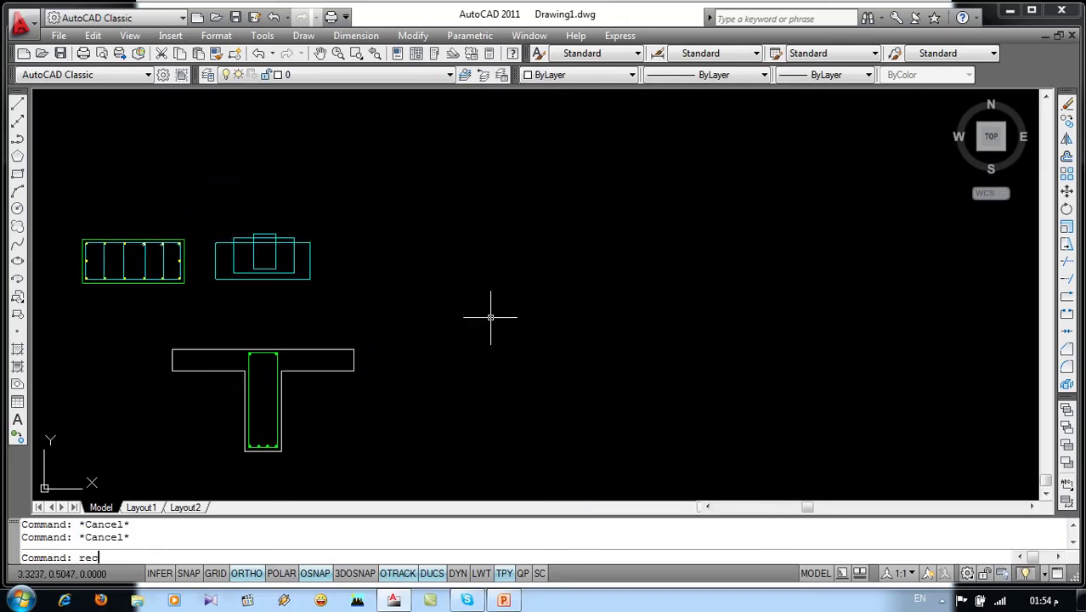
pyautogui.press('Return')
pyautogui.click(490, 326)
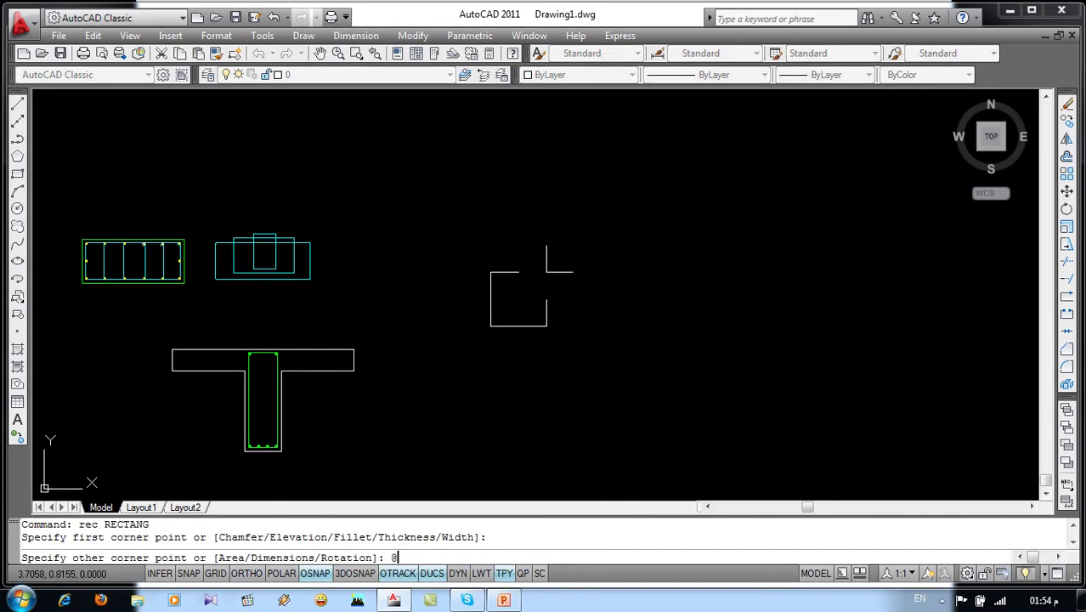
pyautogui.write('@.5,.2')
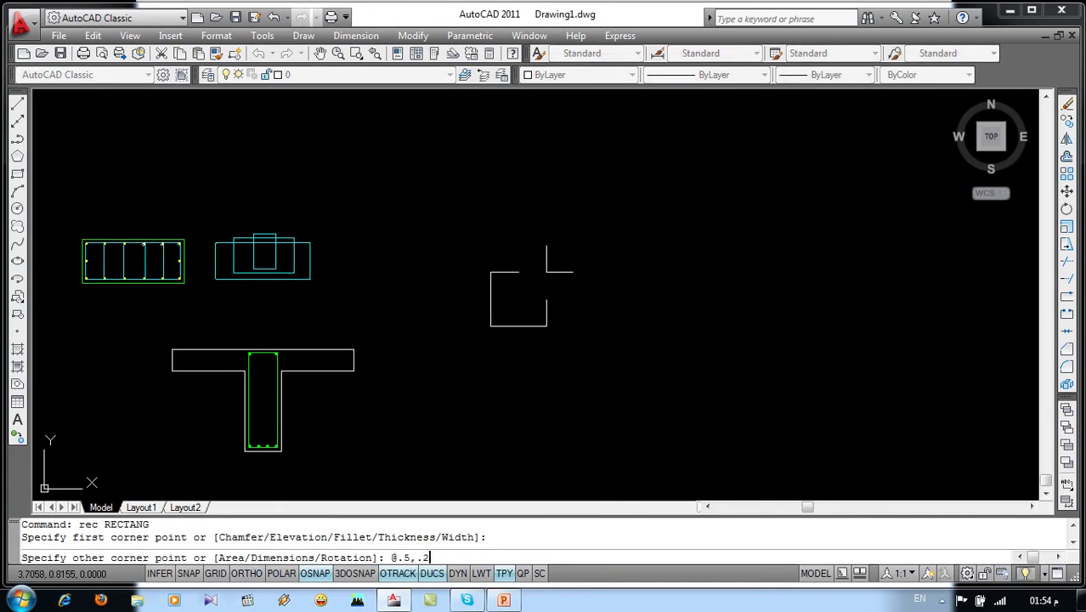
pyautogui.write('5')
pyautogui.press('Return')
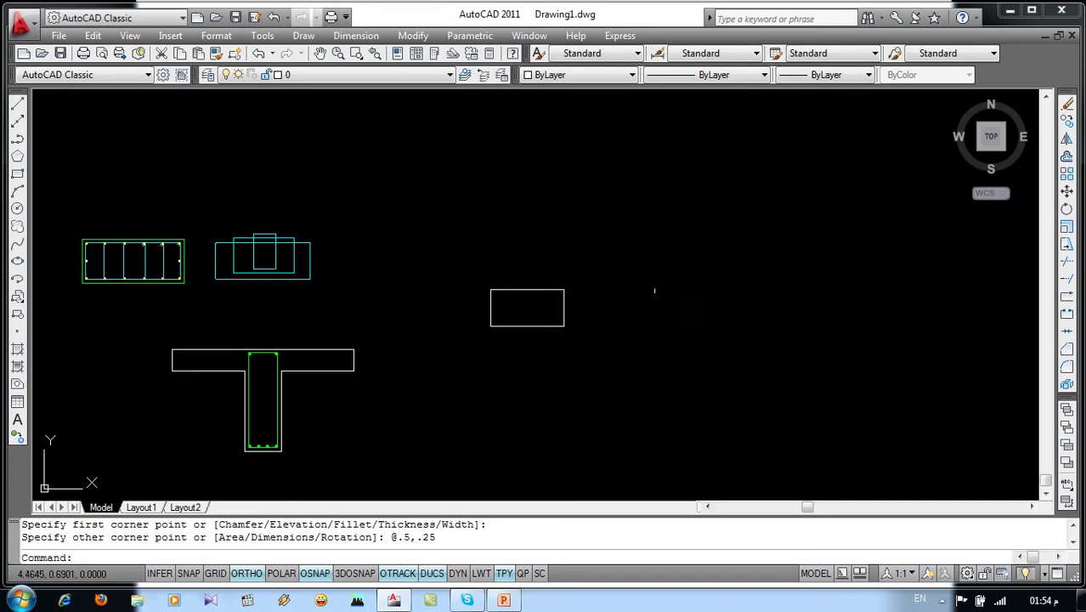
# - Start a rectangular array of 5 rows and 8 columns
pyautogui.moveTo(704, 305); pyautogui.dragTo(585, 361, button='middle')
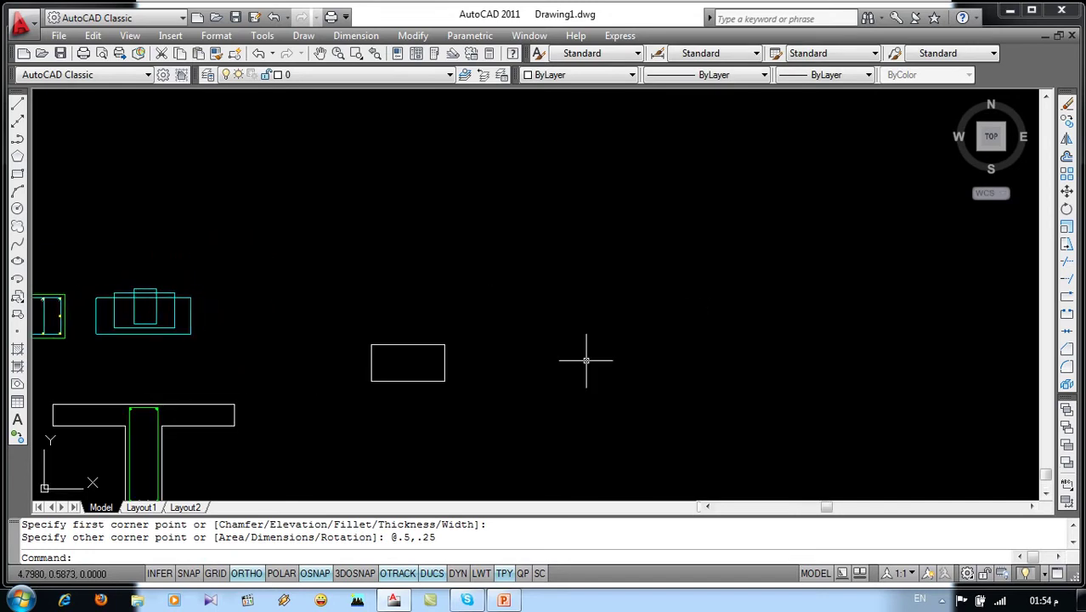
pyautogui.click(413, 37)
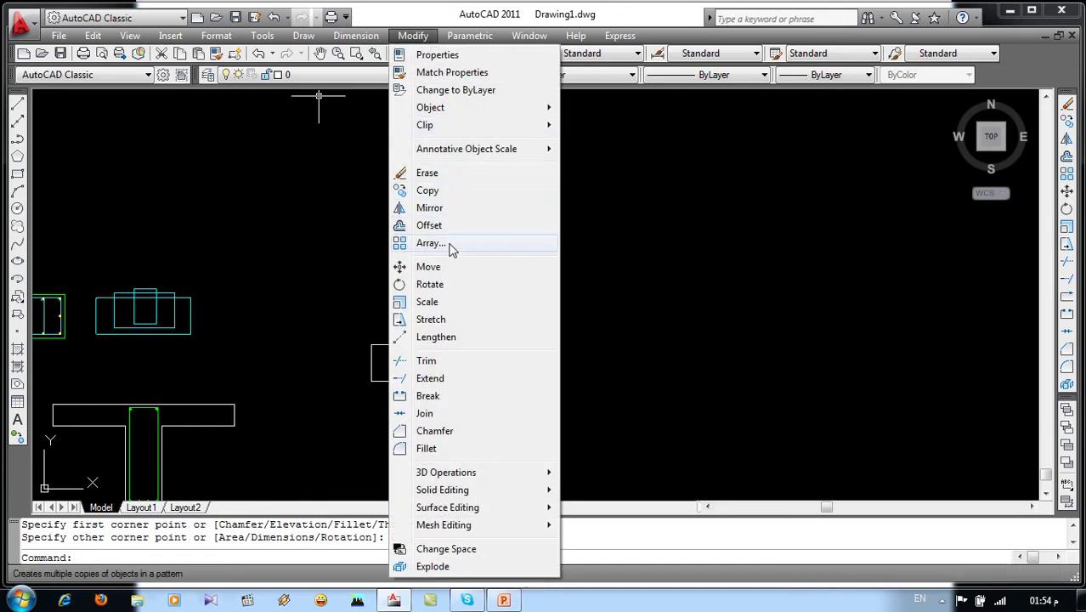
pyautogui.click(736, 243)
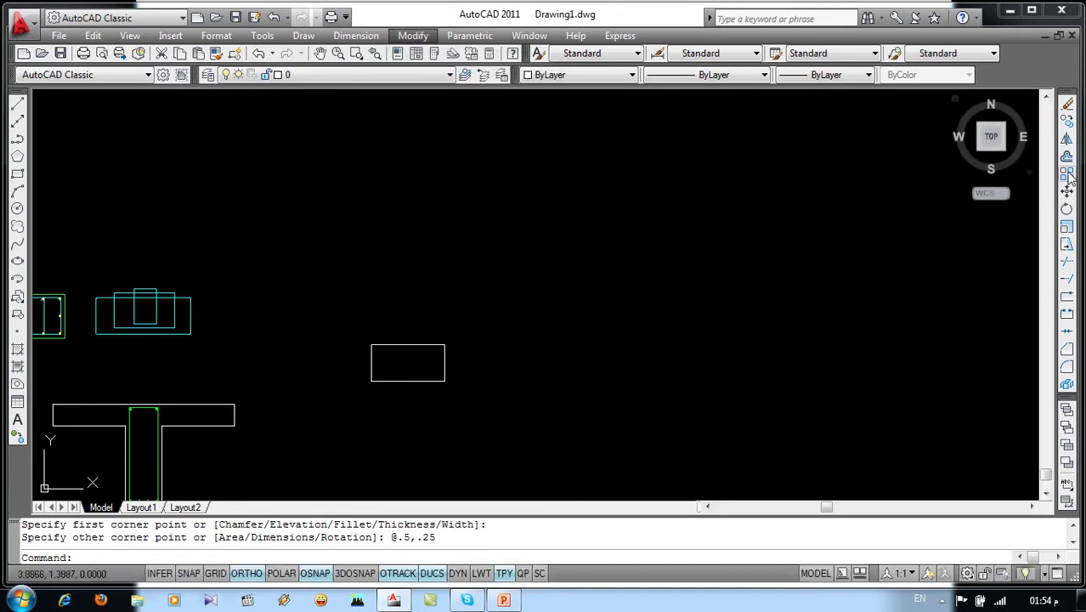
pyautogui.moveTo(687, 226); pyautogui.dragTo(594, 323)
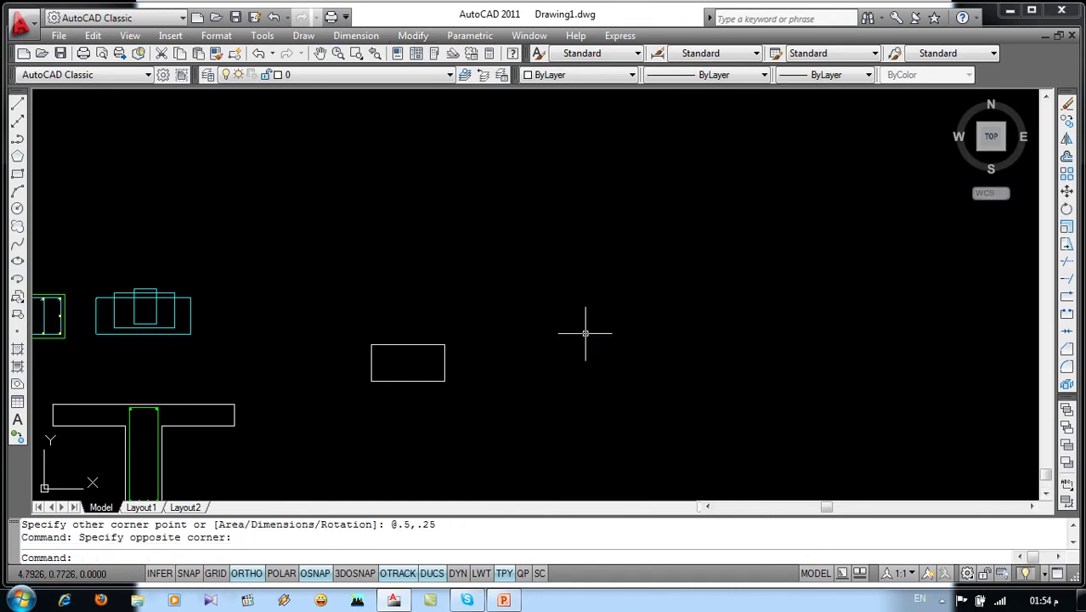
pyautogui.write('ar')
pyautogui.press('Return')
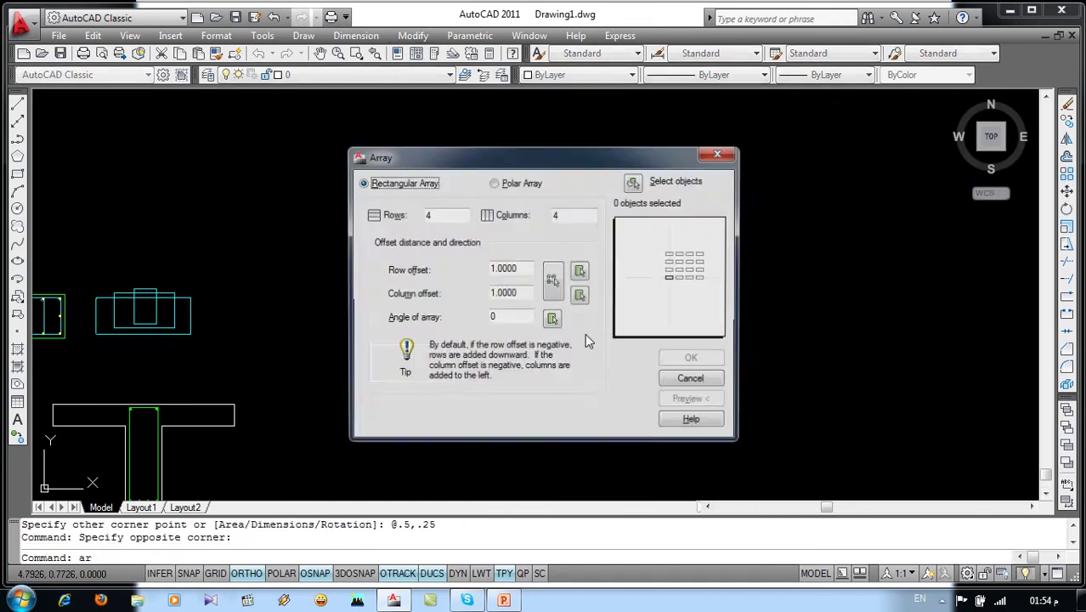
pyautogui.click(444, 214)
pyautogui.write('5')
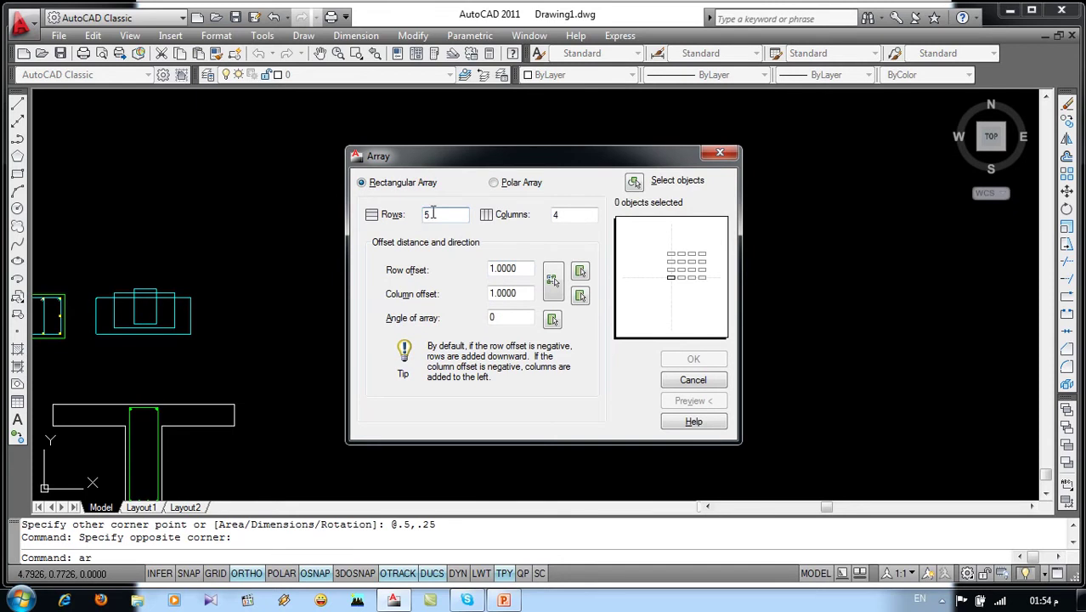
pyautogui.press('Tab')
pyautogui.write('8')
pyautogui.press('Tab')
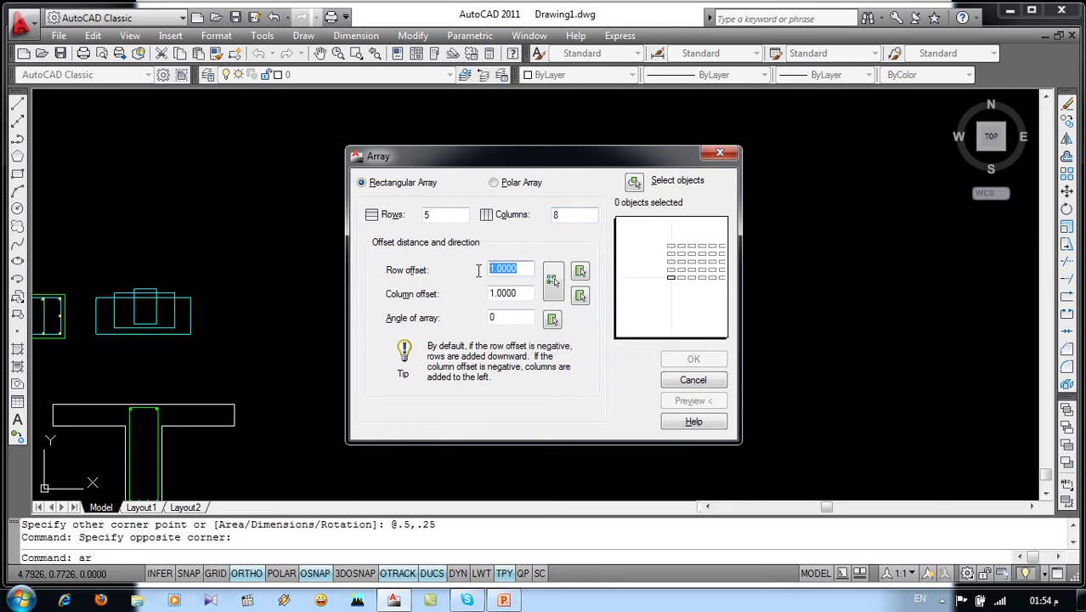
# - Set row offset 0.5 and column offset 0.75, select the rectangle, and create the grid
pyautogui.press('BackSpace')
pyautogui.press('Tab')
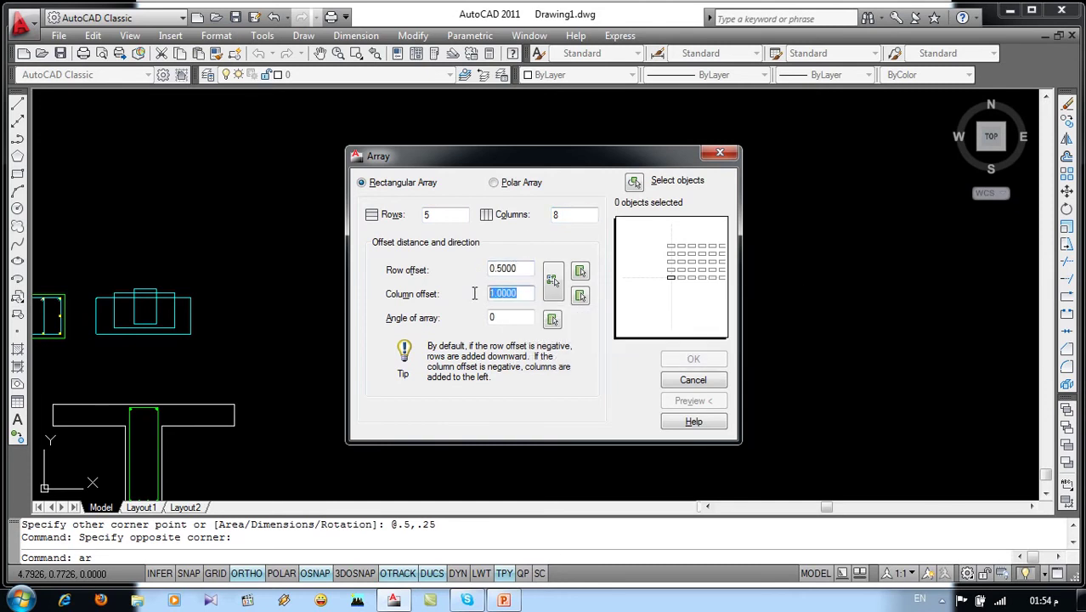
pyautogui.press('BackSpace')
pyautogui.click(634, 183)
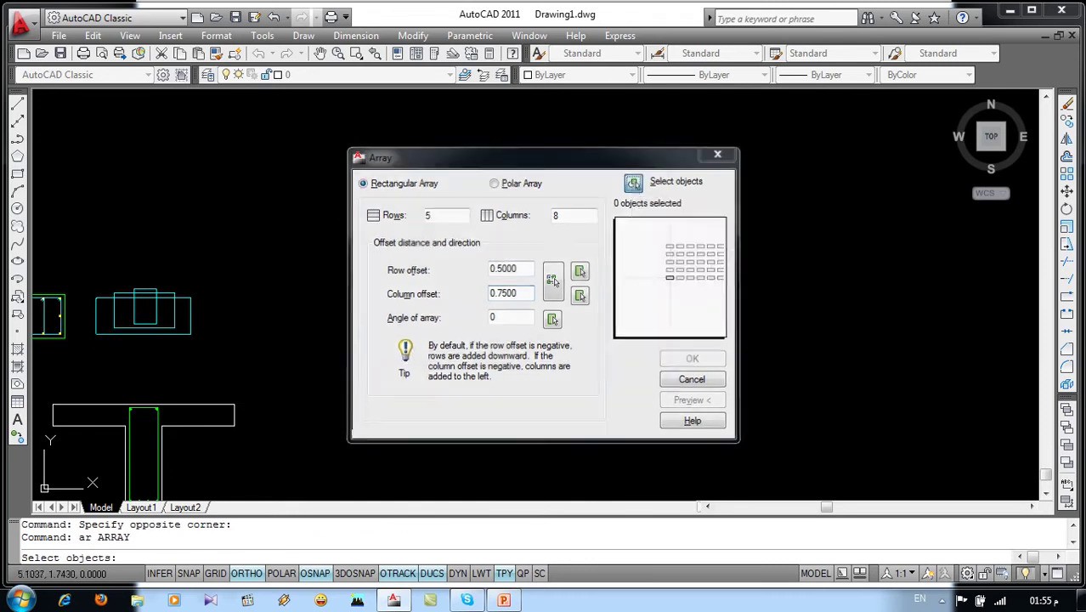
pyautogui.click(495, 304)
pyautogui.click(369, 402)
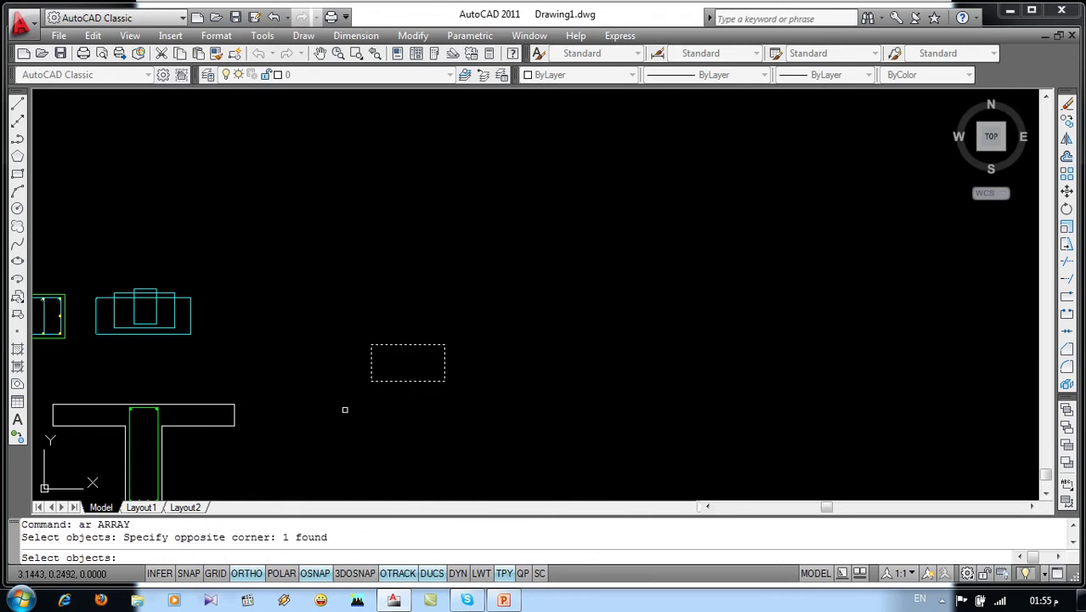
pyautogui.press('Return')
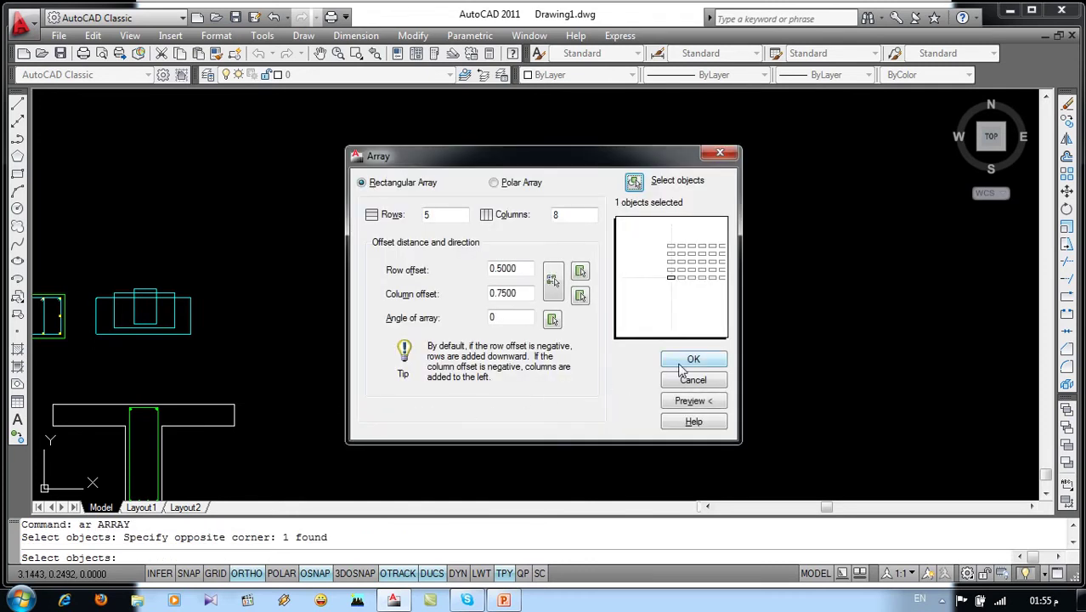
pyautogui.click(680, 367)
pyautogui.scroll(-3, 594, 364)
pyautogui.moveTo(618, 332); pyautogui.dragTo(533, 366, button='middle')
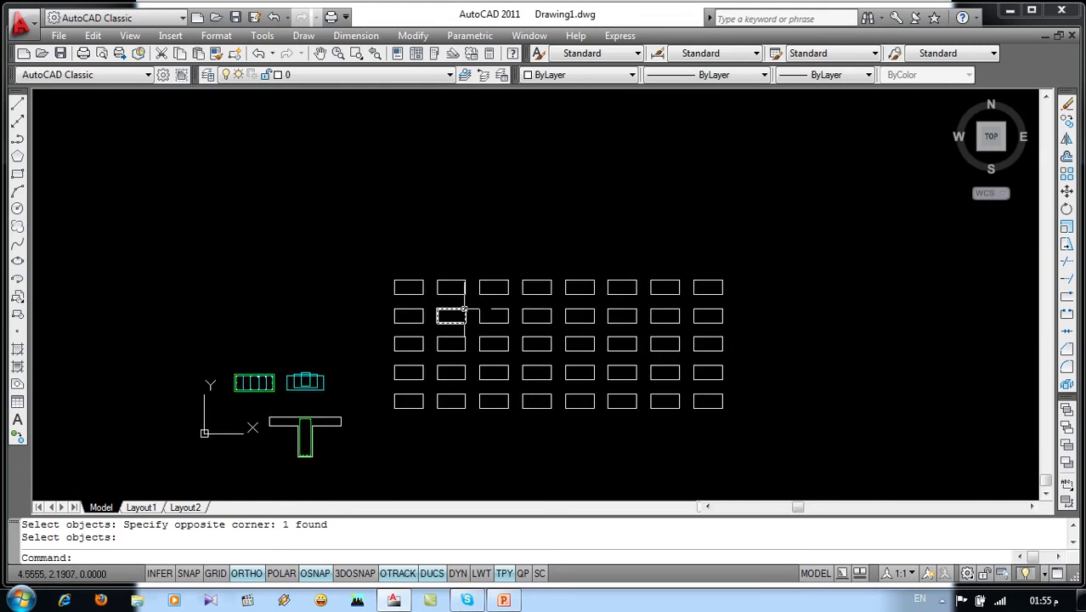
pyautogui.scroll(3, 369, 408)
pyautogui.moveTo(369, 408); pyautogui.dragTo(402, 416, button='middle')
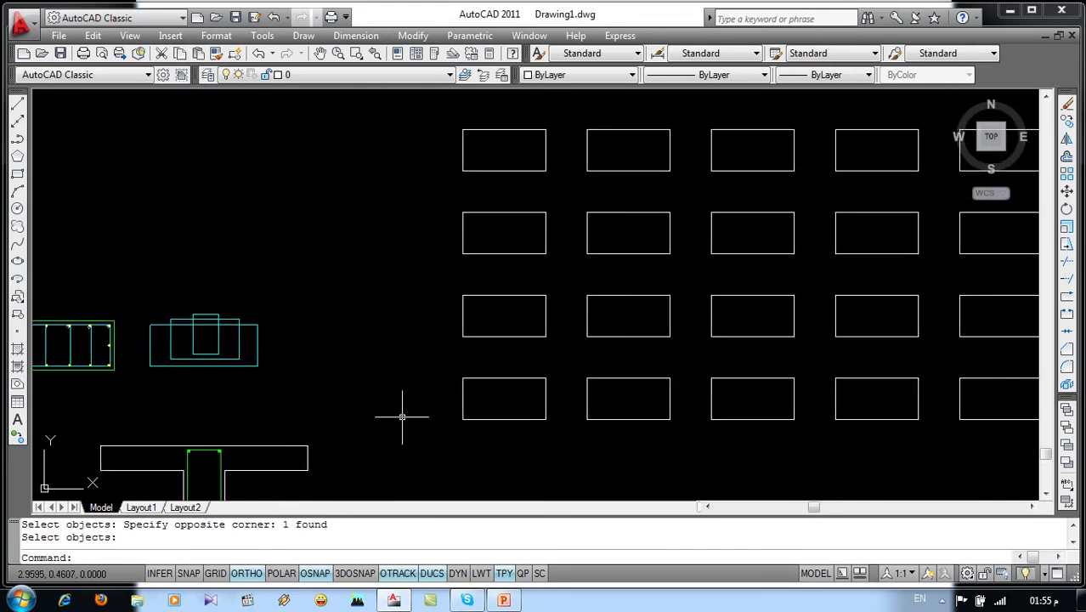
pyautogui.write('1')
# - Draw two horizontal trial lines from rectangle corners out to the left of the grid
pyautogui.press('Return')
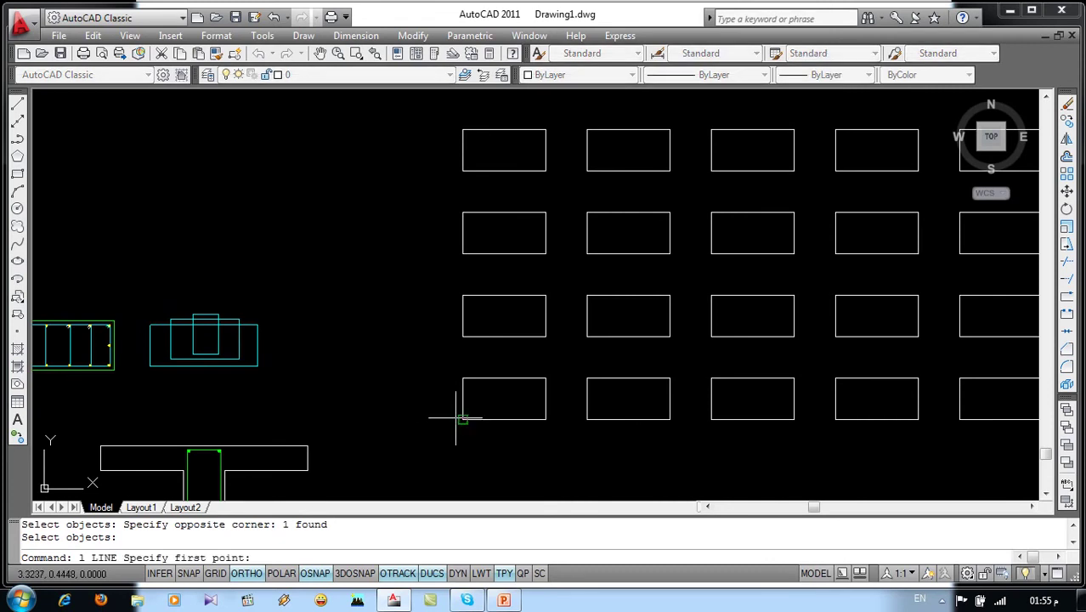
pyautogui.click(463, 420)
pyautogui.click(371, 420)
pyautogui.press('Return')
pyautogui.press('Return')
pyautogui.click(462, 338)
pyautogui.click(346, 338)
pyautogui.press('Return')
pyautogui.click(427, 331)
pyautogui.click(383, 440)
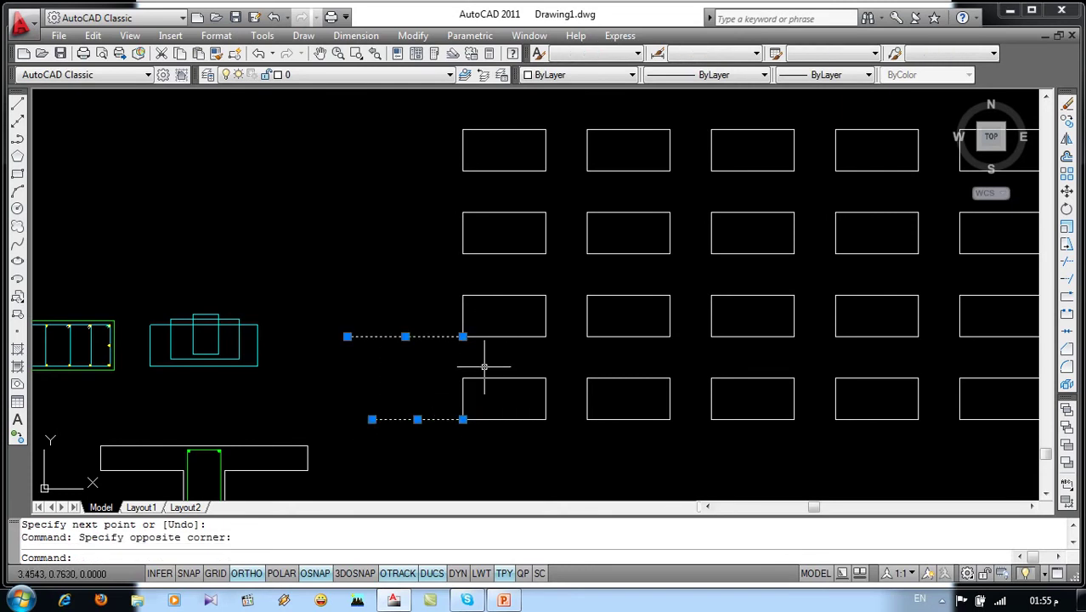
pyautogui.press('Escape')
pyautogui.press('Escape')
# - Draw two vertical trial lines beside the rectangle grid
pyautogui.moveTo(484, 443); pyautogui.dragTo(465, 417, button='middle')
pyautogui.write('1')
pyautogui.press('Return')
pyautogui.click(445, 396)
pyautogui.click(446, 460)
pyautogui.press('Return')
pyautogui.press('Return')
pyautogui.click(569, 396)
pyautogui.click(569, 466)
pyautogui.press('Return')
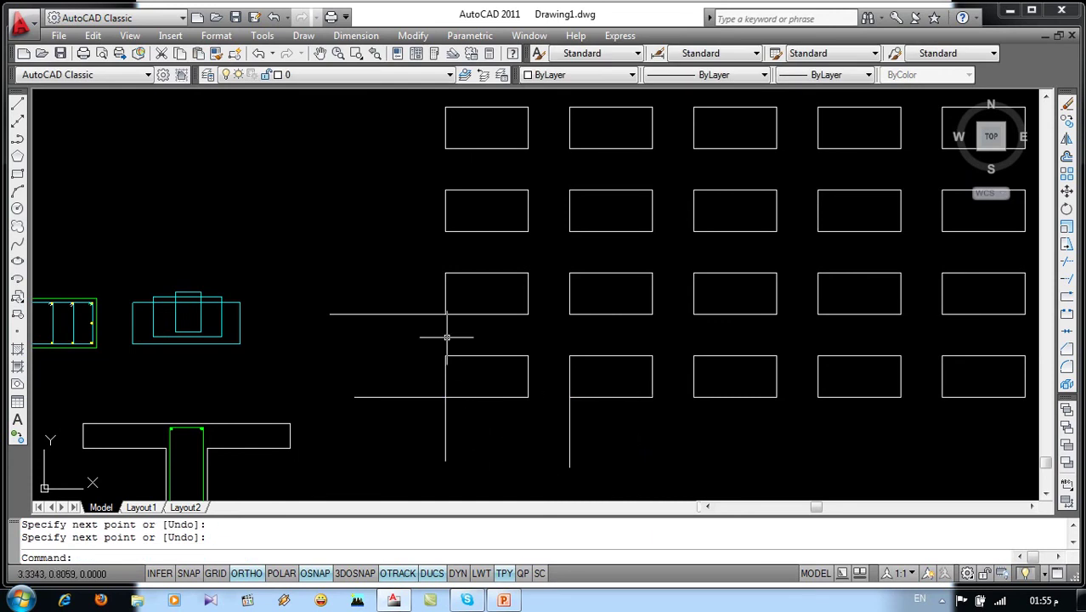
# - Crossing-select the rectangle grid and trial lines and erase them
pyautogui.scroll(-4, 446, 338)
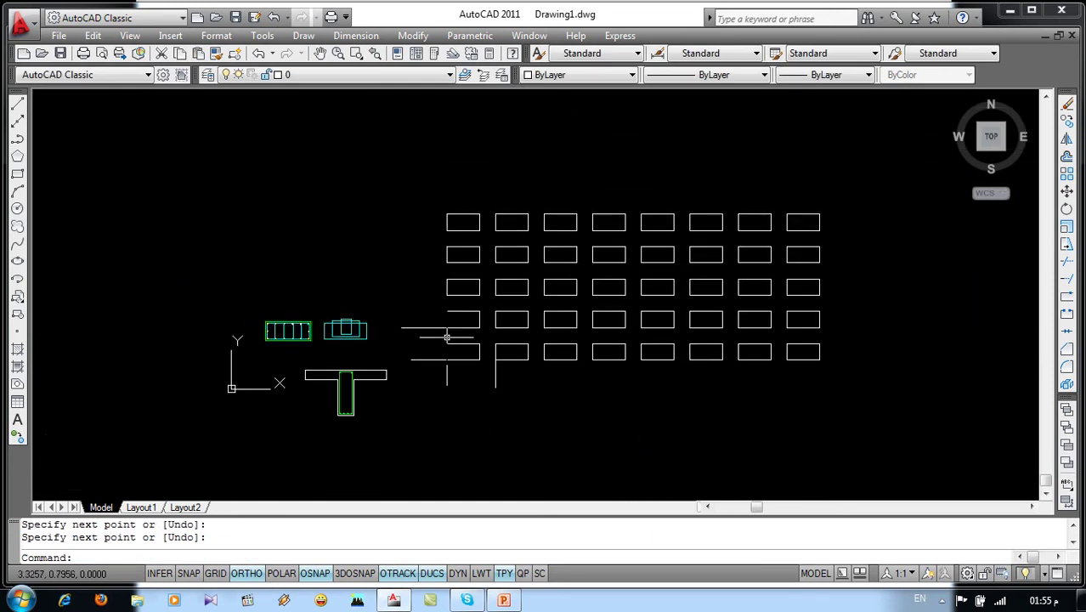
pyautogui.click(829, 194)
pyautogui.click(438, 412)
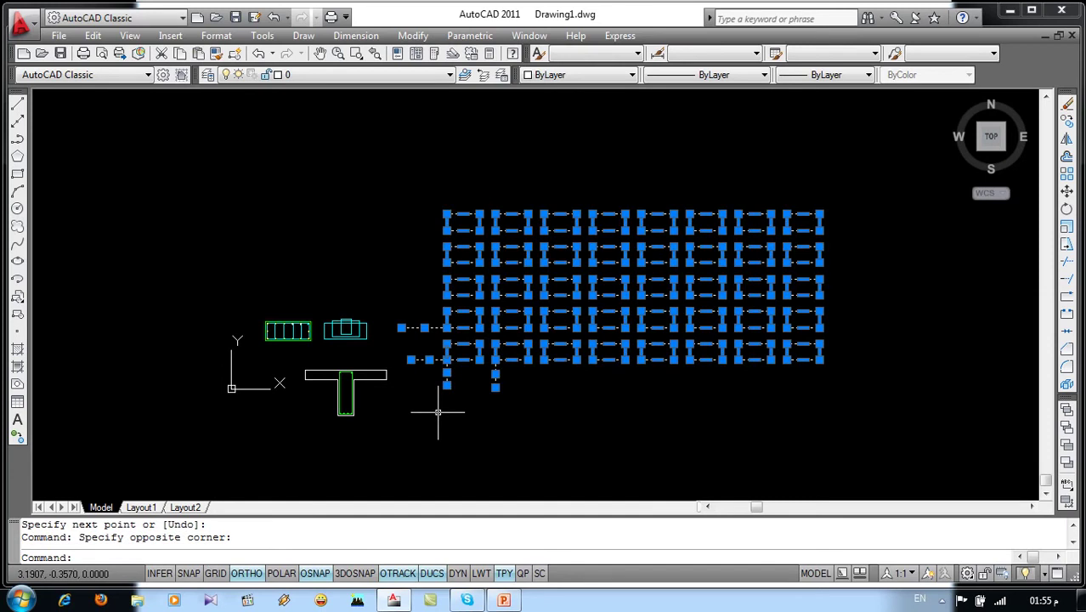
pyautogui.press('Delete')
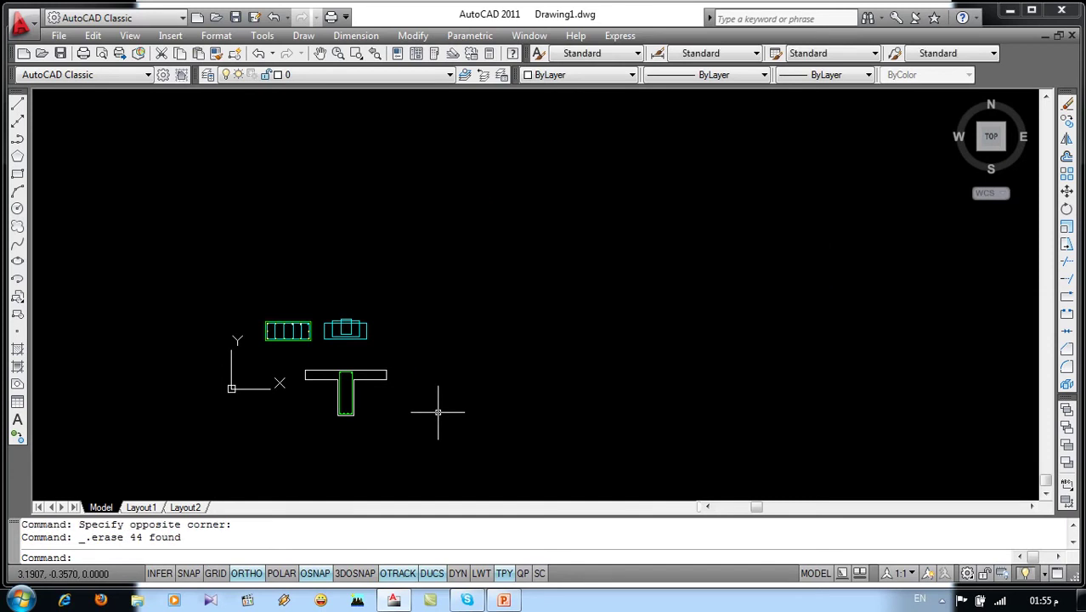
# - Draw the circular column outline with CIRCLE, picking a centre and radius
pyautogui.scroll(-1, 537, 349)
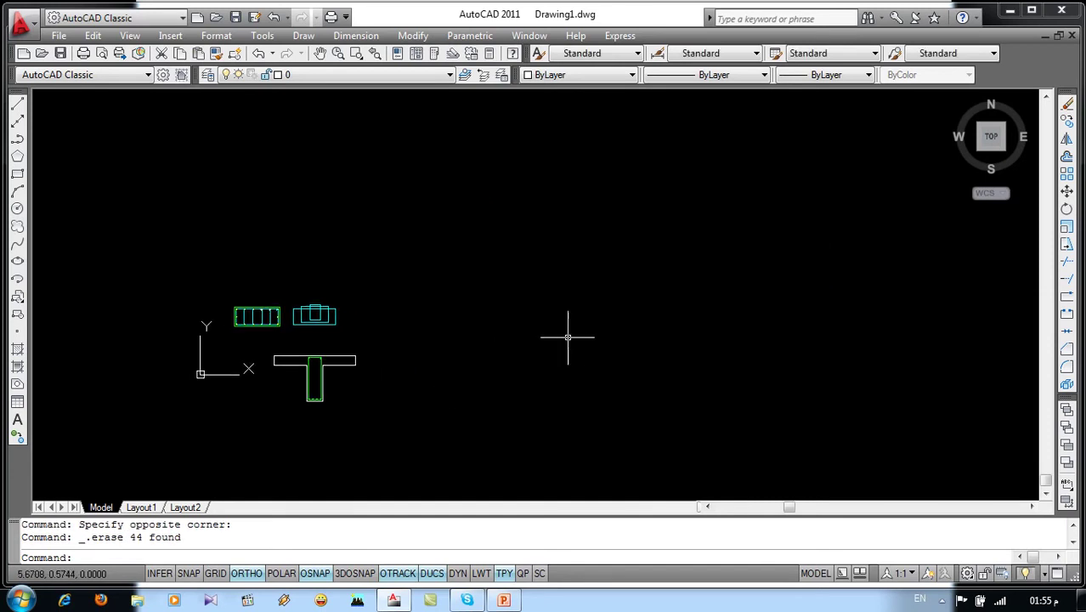
pyautogui.scroll(2, 568, 336)
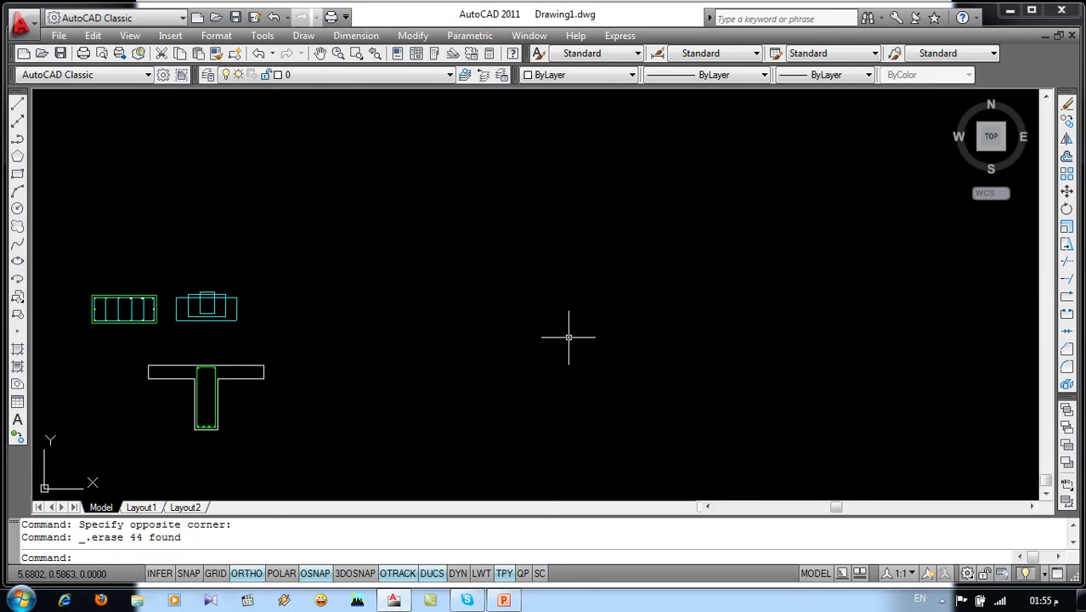
pyautogui.write('c')
pyautogui.press('Return')
pyautogui.click(557, 280)
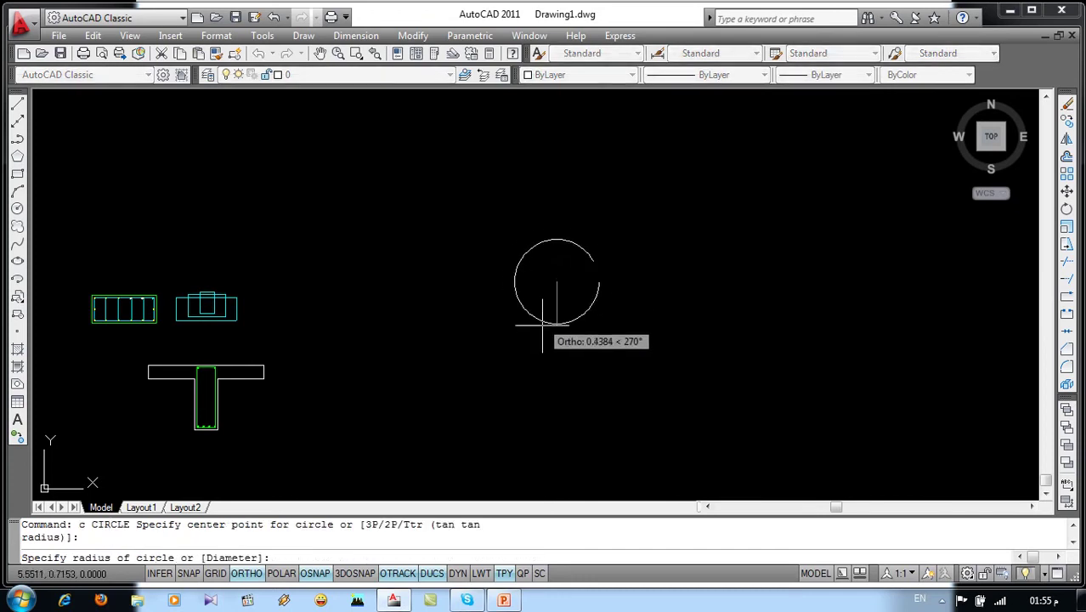
pyautogui.click(547, 363)
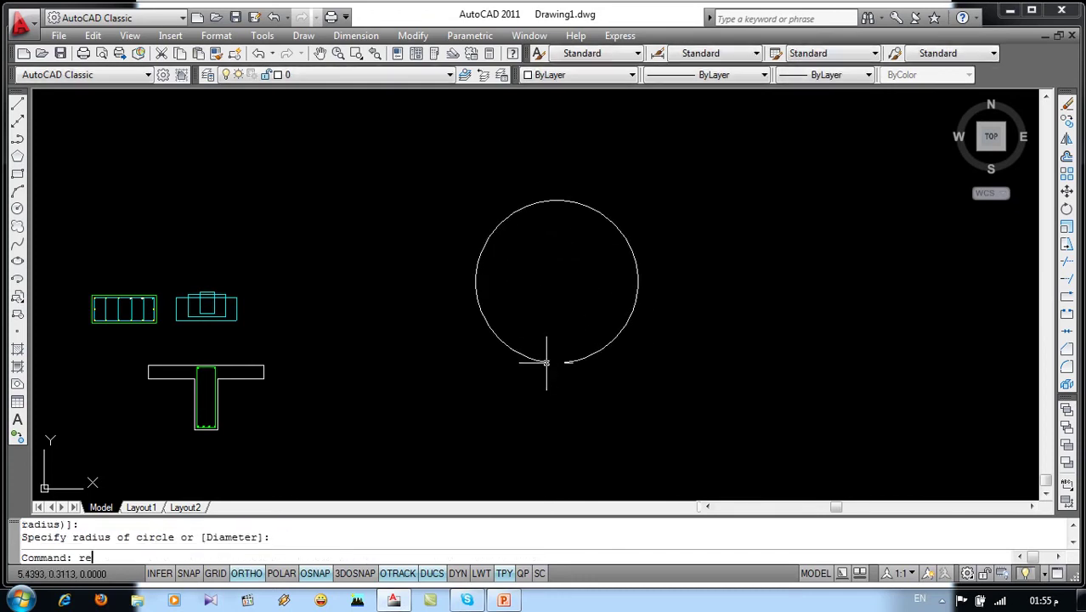
# - Draw a small bar rectangle above the circle
pyautogui.write('c')
pyautogui.press('Return')
pyautogui.scroll(5, 568, 213)
pyautogui.click(572, 159)
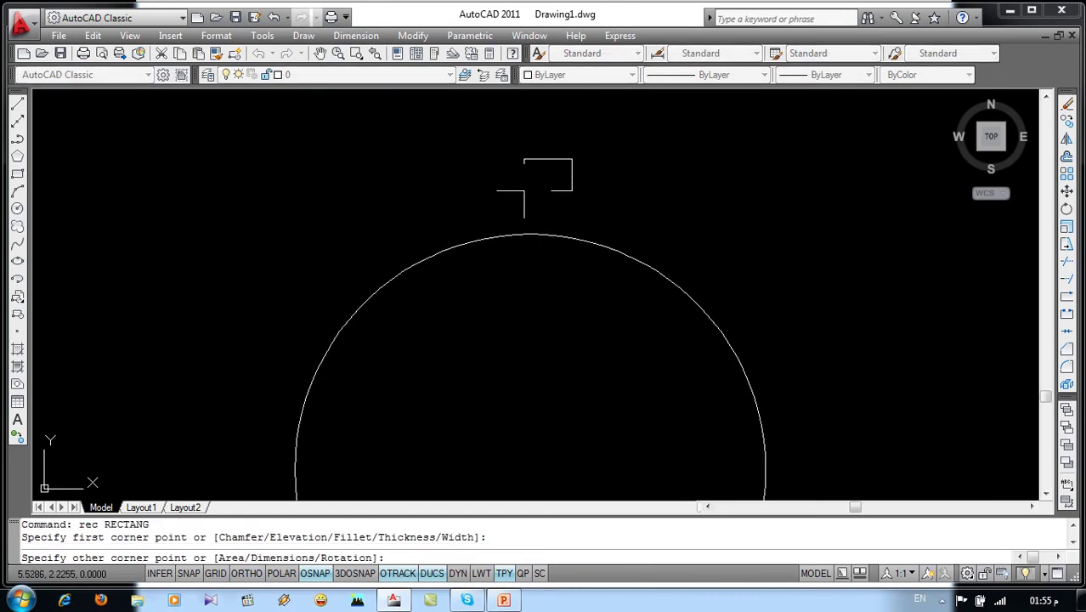
pyautogui.click(525, 190)
pyautogui.scroll(-2, 521, 178)
# - Move the bar rectangle onto the circle's top quadrant and bring up the Array dialog
pyautogui.write('m')
pyautogui.press('Return')
pyautogui.click(571, 148)
pyautogui.click(490, 170)
pyautogui.press('Return')
pyautogui.click(519, 171)
pyautogui.click(510, 194)
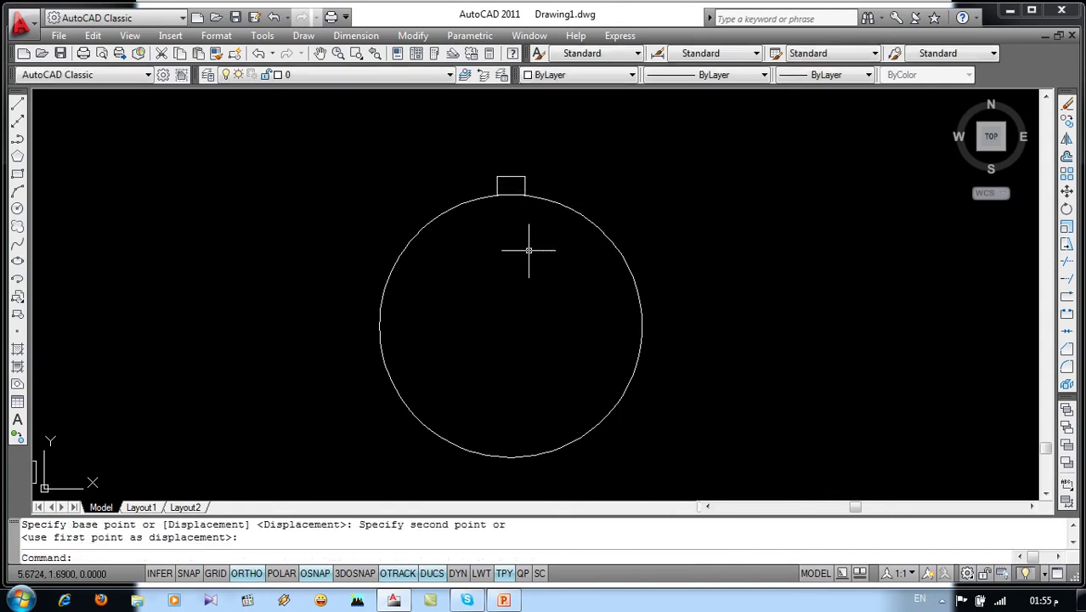
pyautogui.moveTo(518, 245); pyautogui.dragTo(521, 235, button='middle')
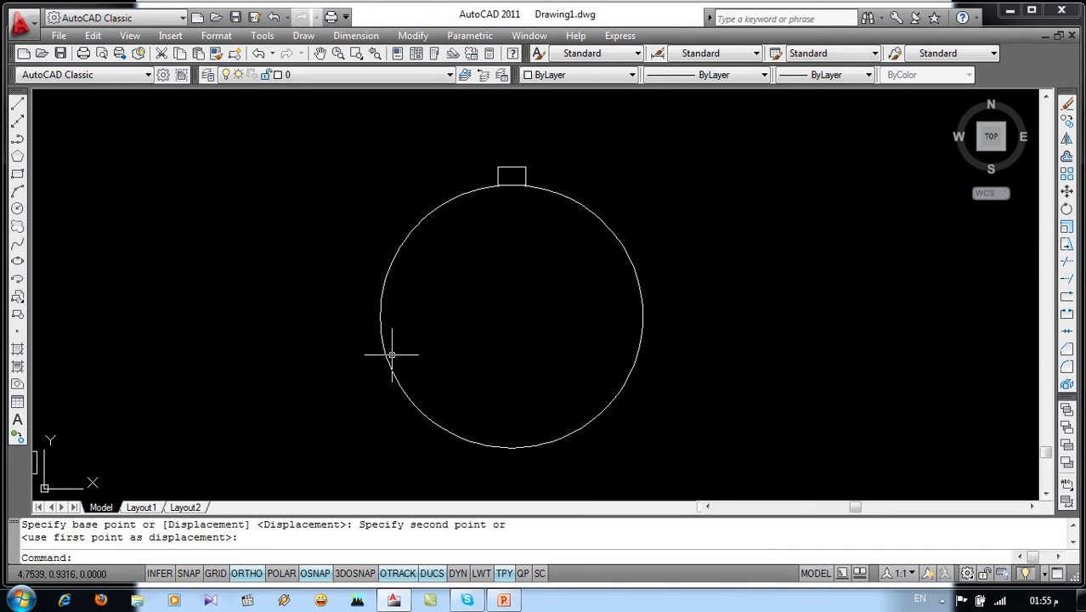
pyautogui.write('ar')
pyautogui.press('Return')
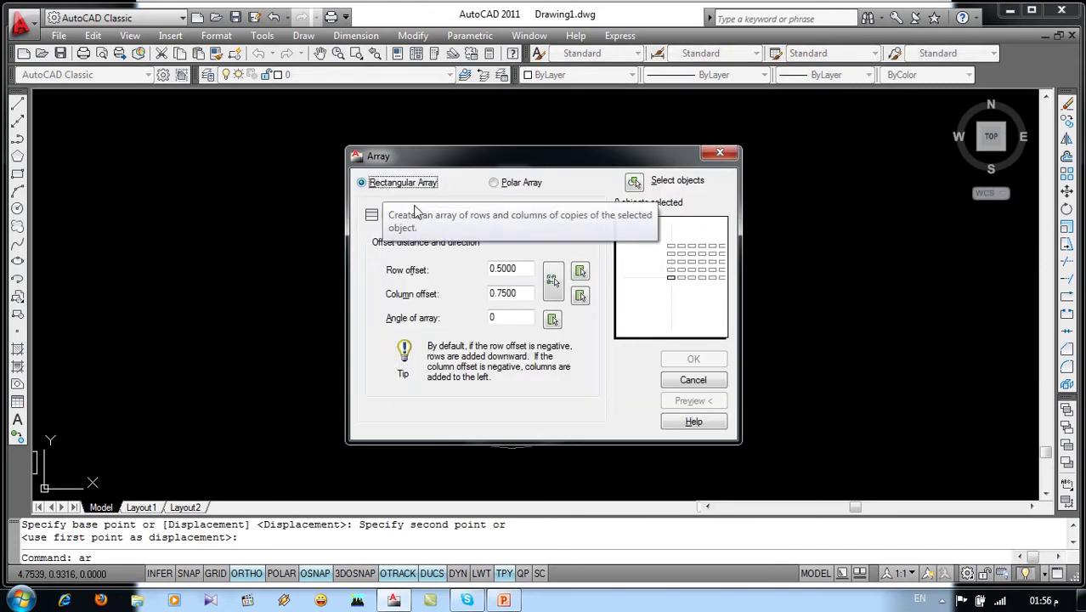
# - Polar-array the bar 12 times over 360° around the circle's centre
pyautogui.click(443, 220)
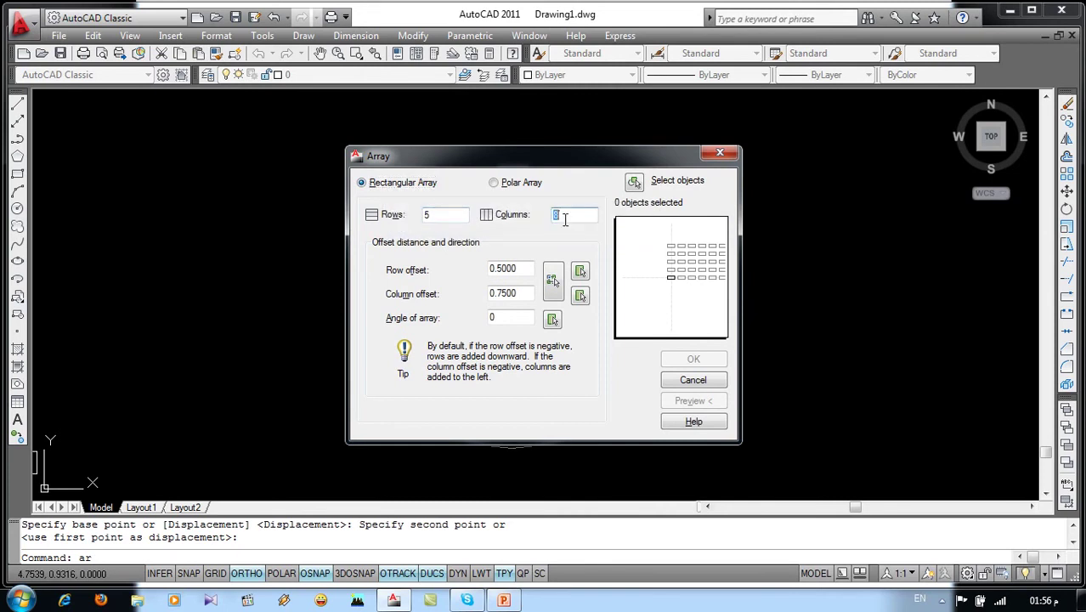
pyautogui.click(494, 186)
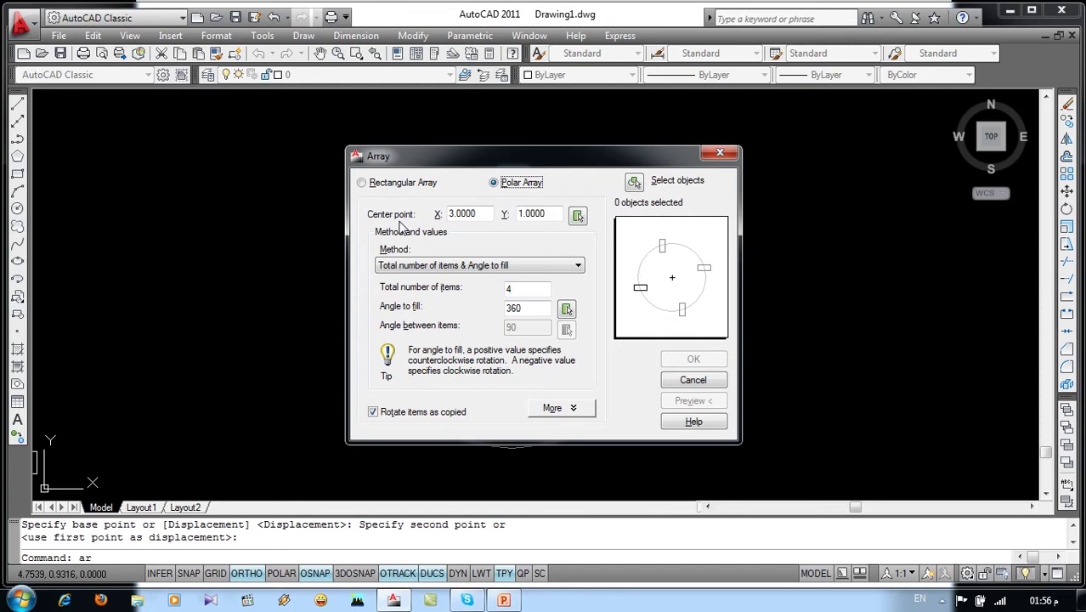
pyautogui.moveTo(541, 217); pyautogui.dragTo(442, 220)
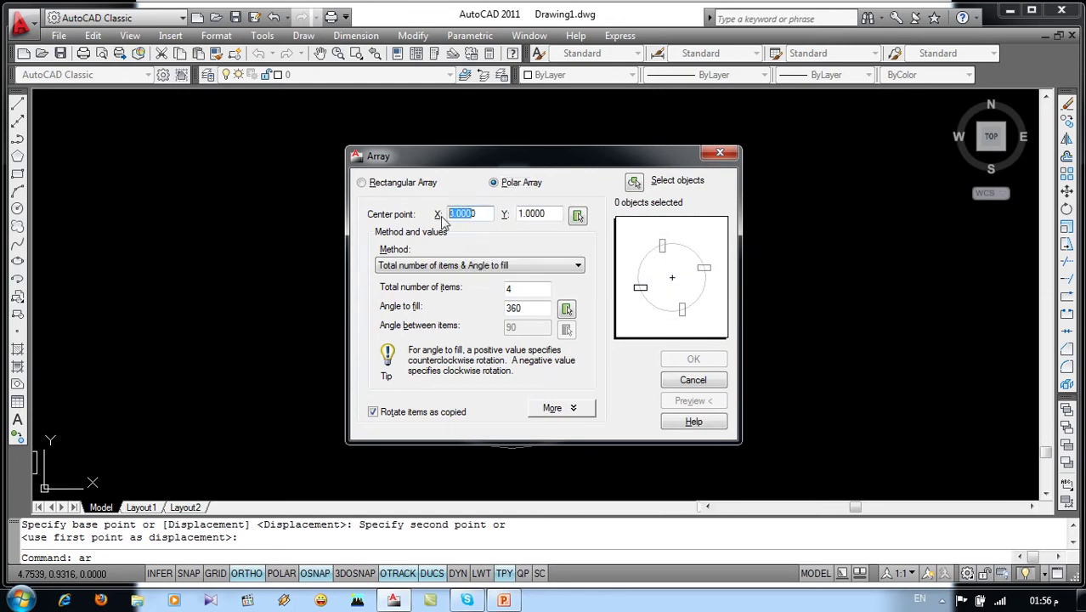
pyautogui.click(577, 217)
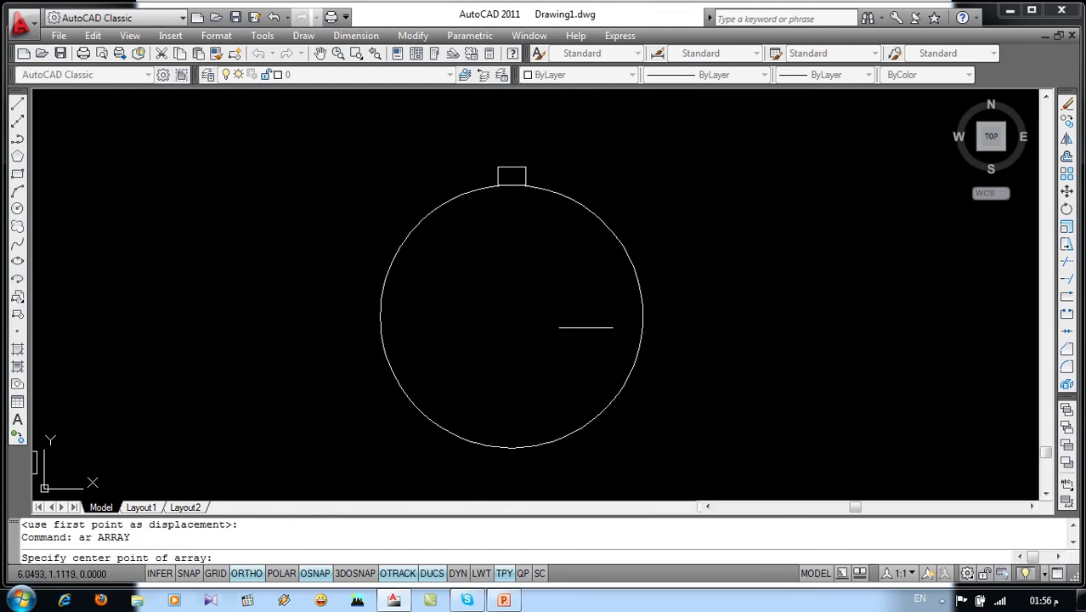
pyautogui.click(510, 317)
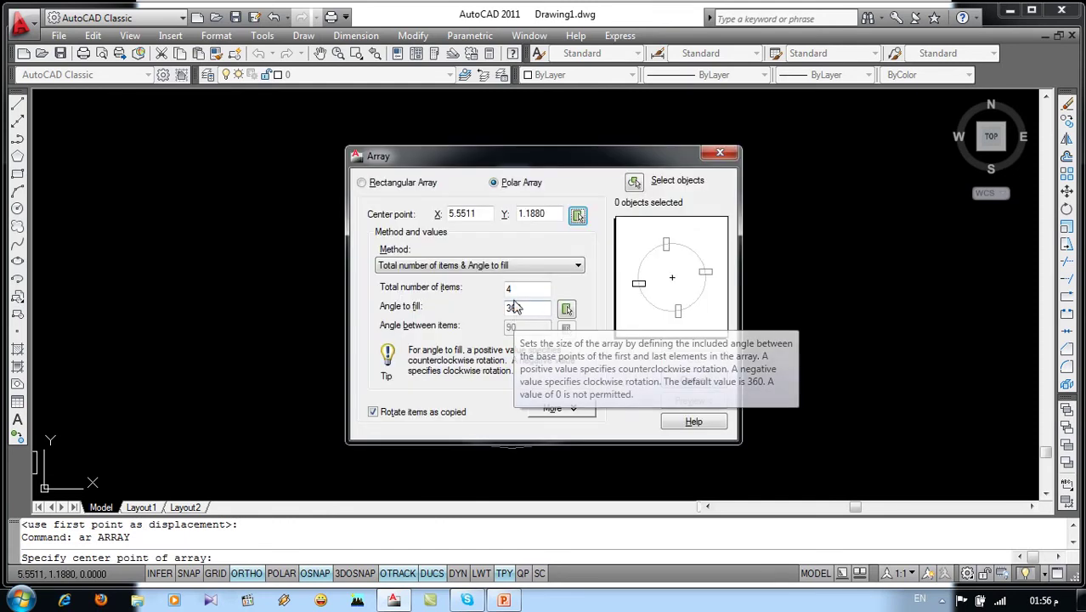
pyautogui.click(518, 290)
pyautogui.write('12')
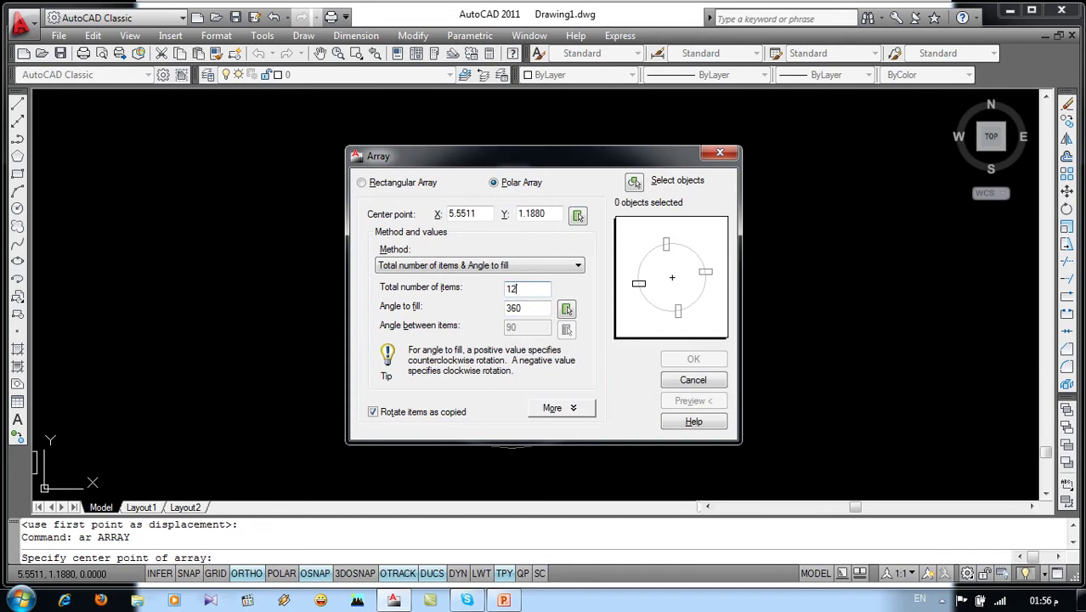
pyautogui.moveTo(527, 311); pyautogui.dragTo(504, 309)
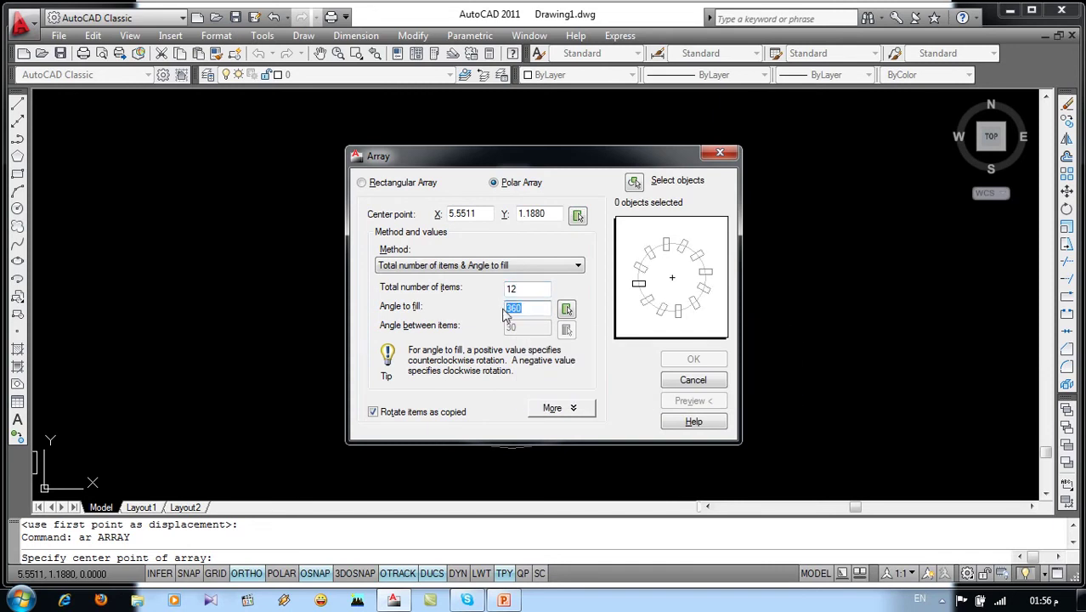
pyautogui.click(634, 183)
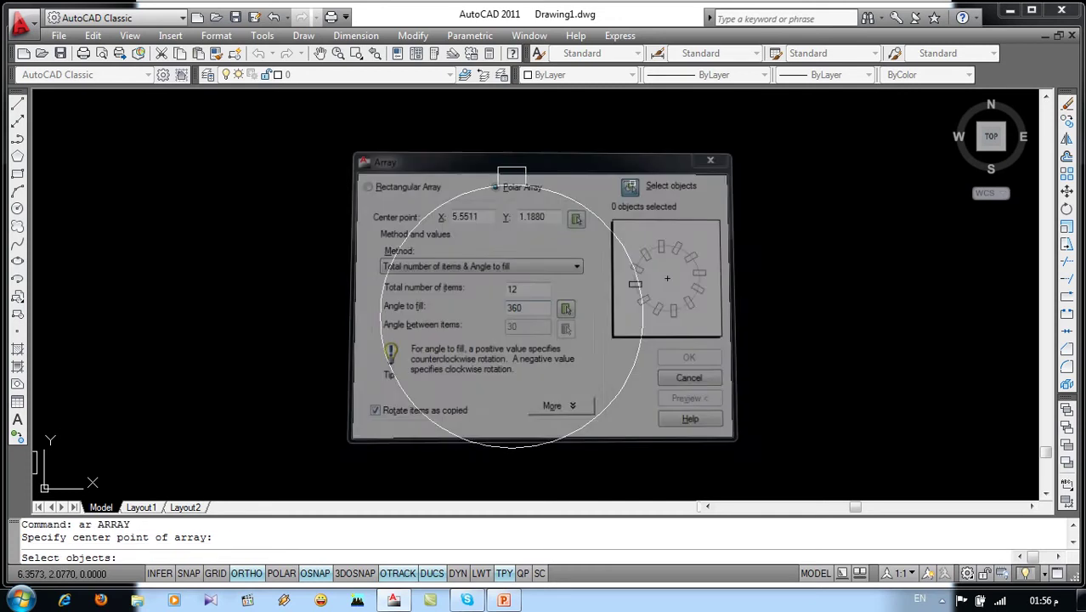
pyautogui.click(517, 168)
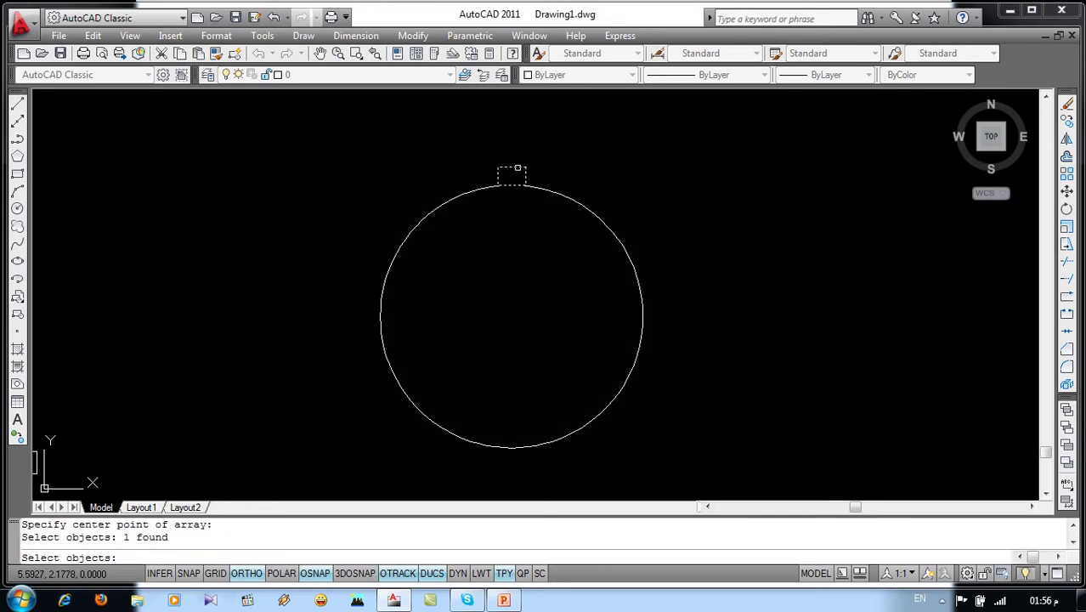
pyautogui.press('Return')
pyautogui.click(686, 360)
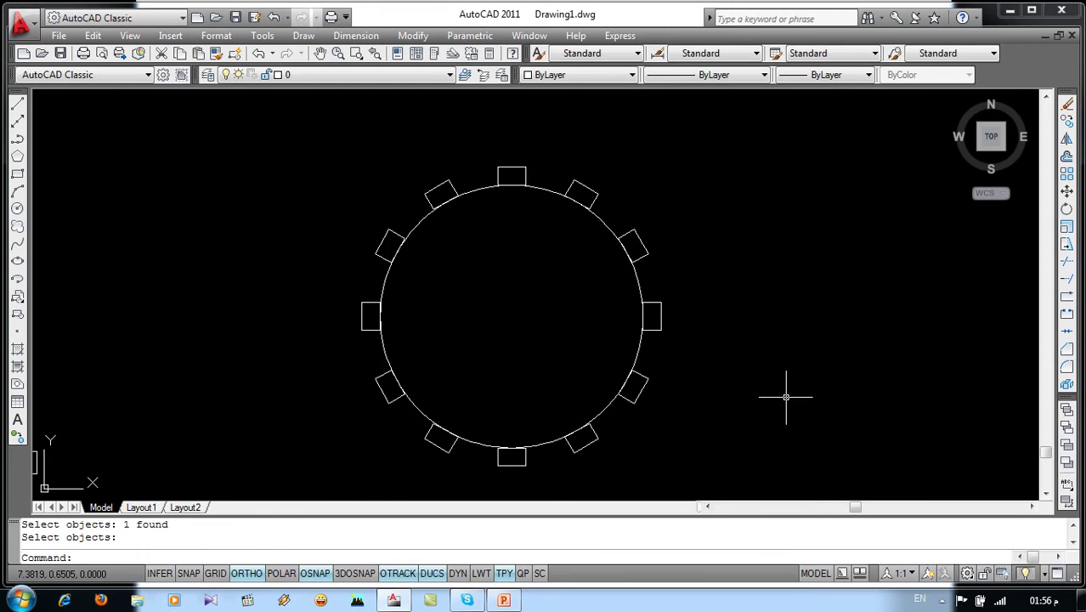
# - Clear the top-bar selection and return to the PowerPoint column-sections slide
pyautogui.click(530, 156)
pyautogui.click(480, 174)
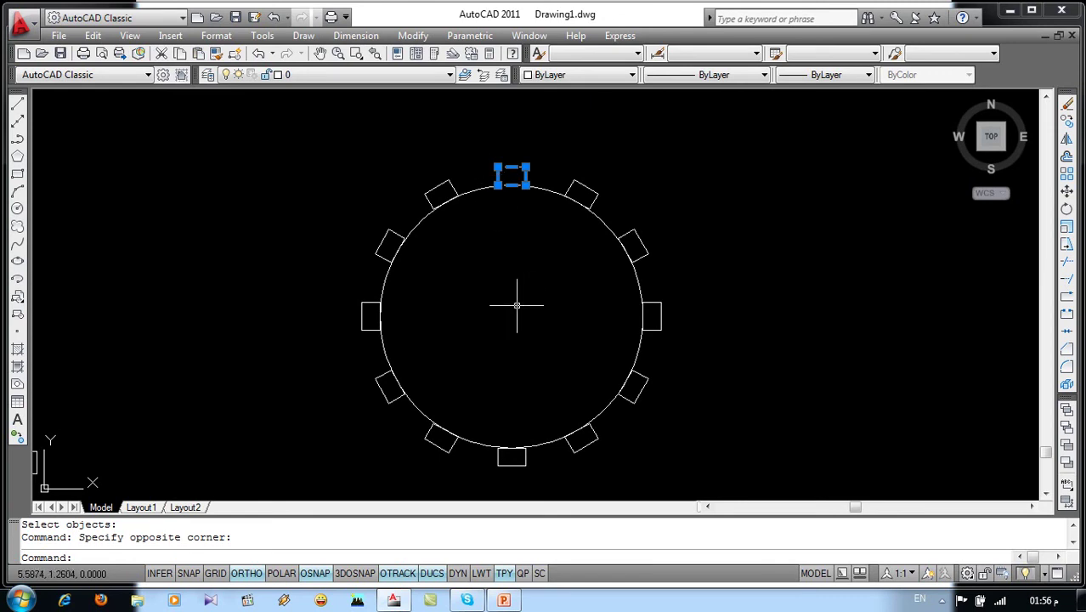
pyautogui.press('Escape')
pyautogui.scroll(-3, 517, 304)
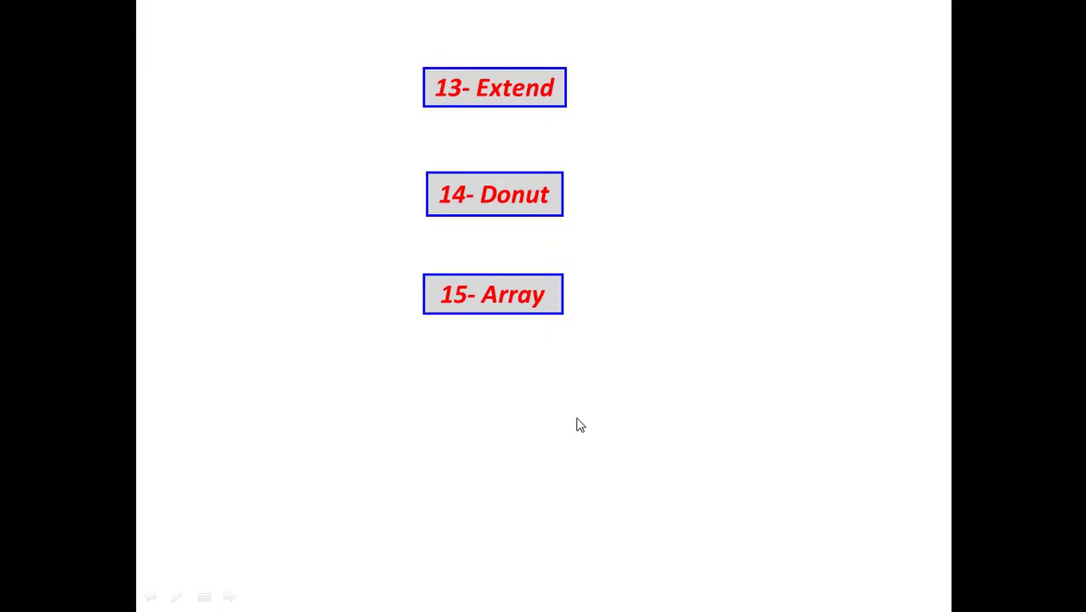
pyautogui.click(579, 425)
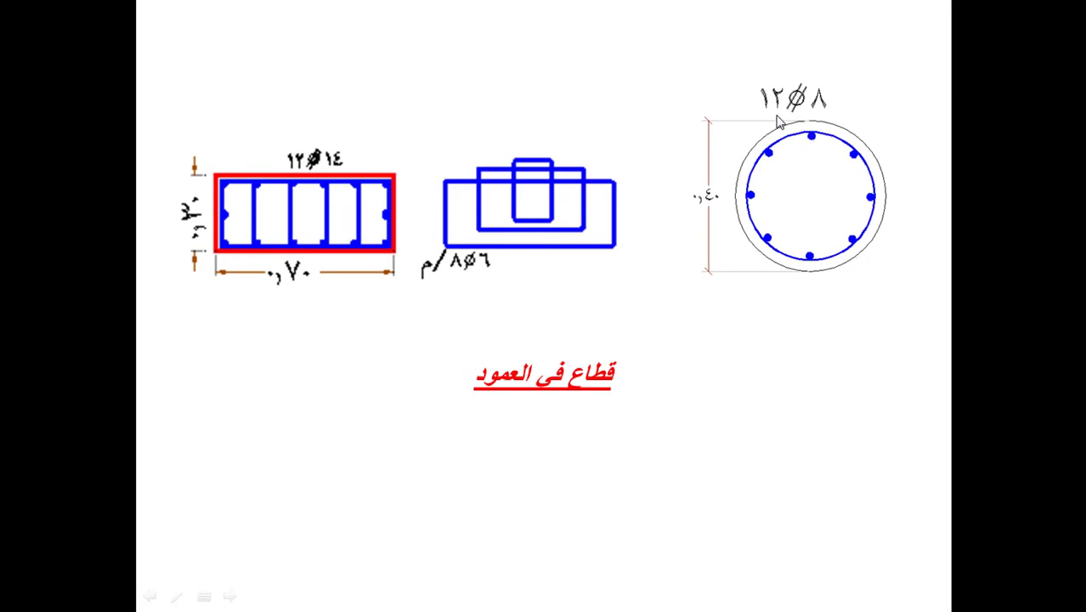
# - Switch from the PowerPoint slideshow back to the AutoCAD drawing
pyautogui.hotkey('alt', 'Tab')
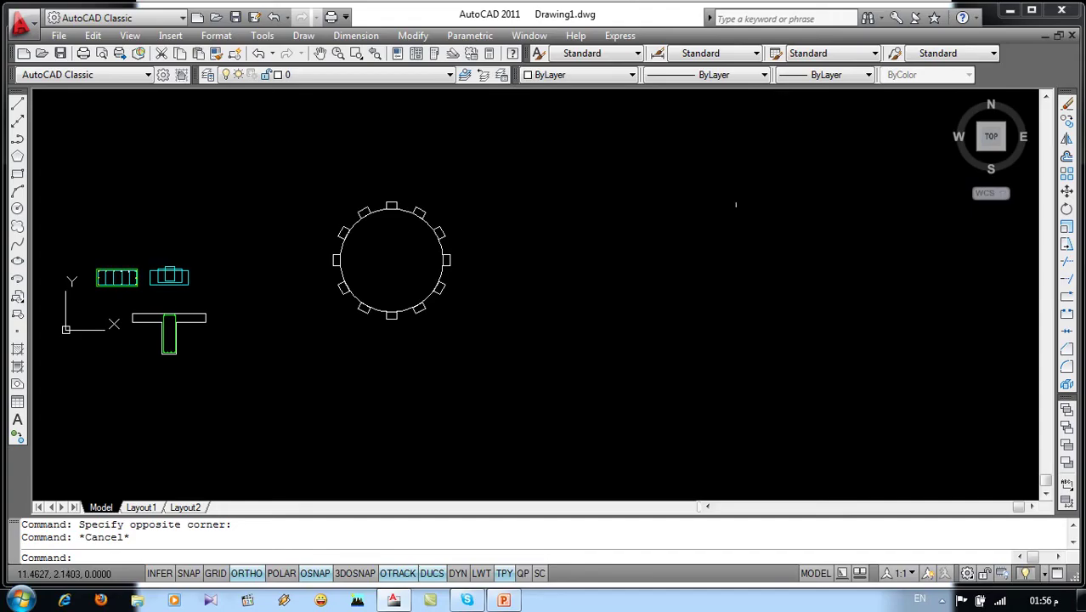
# - Draw a circle of radius 0.2 and centre it in the view
pyautogui.press('Return')
pyautogui.click(647, 282)
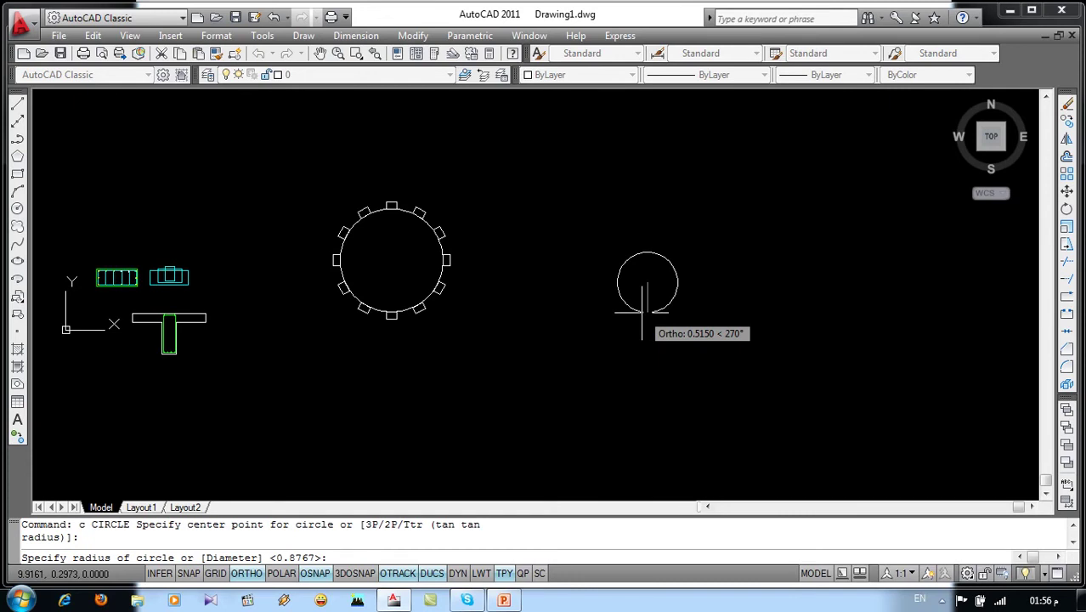
pyautogui.write('.2')
pyautogui.press('Return')
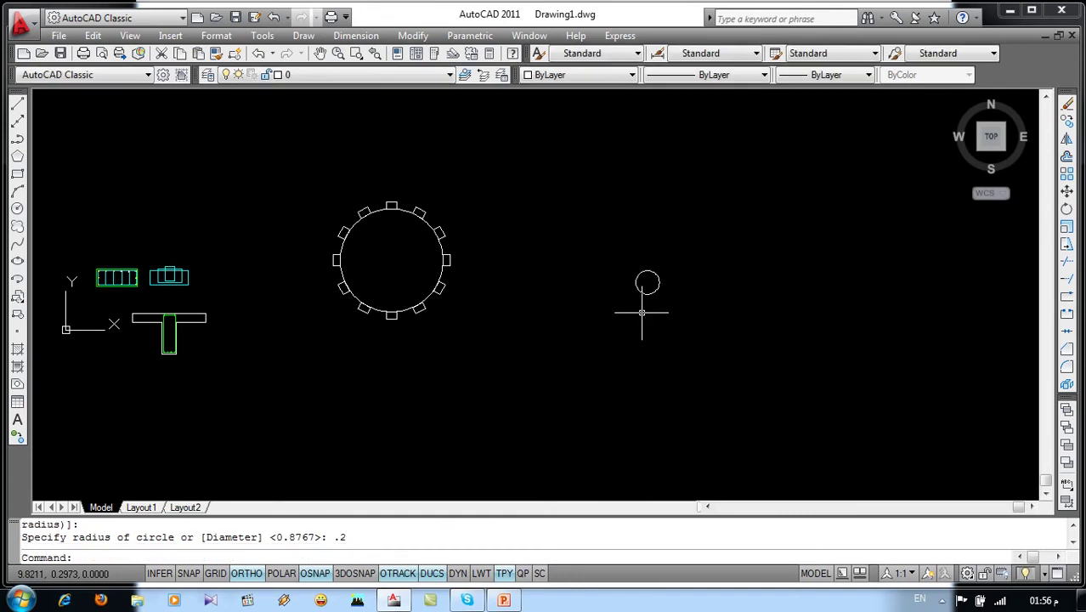
pyautogui.scroll(3, 642, 312)
pyautogui.scroll(3, 777, 320)
pyautogui.moveTo(777, 320); pyautogui.dragTo(573, 316, button='middle')
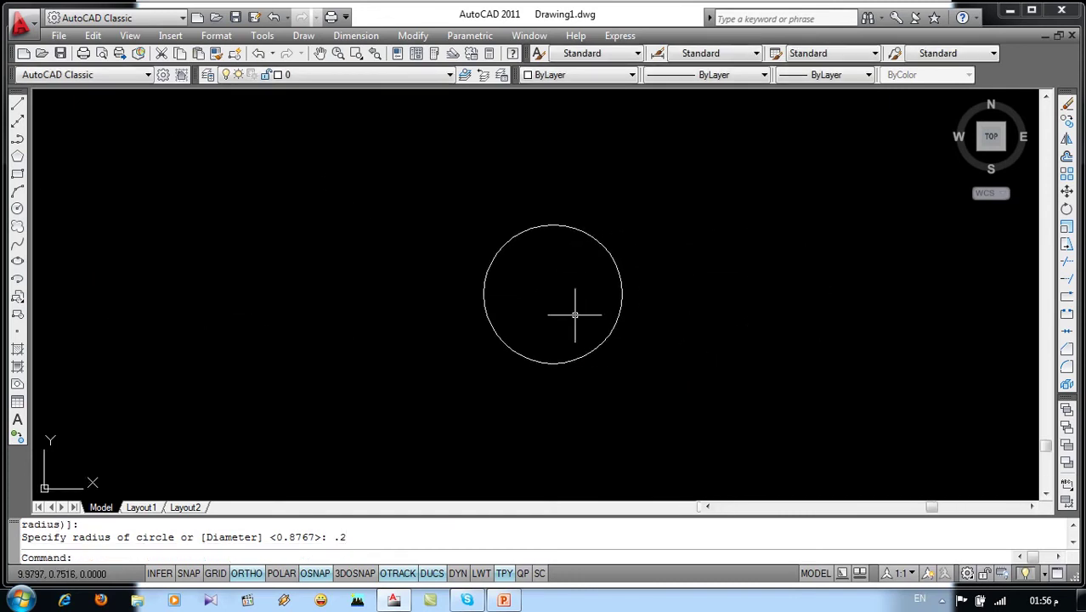
pyautogui.write('o')
# - Offset the circle 0.025 inward to make the inner ring
pyautogui.press('Return')
pyautogui.write('.')
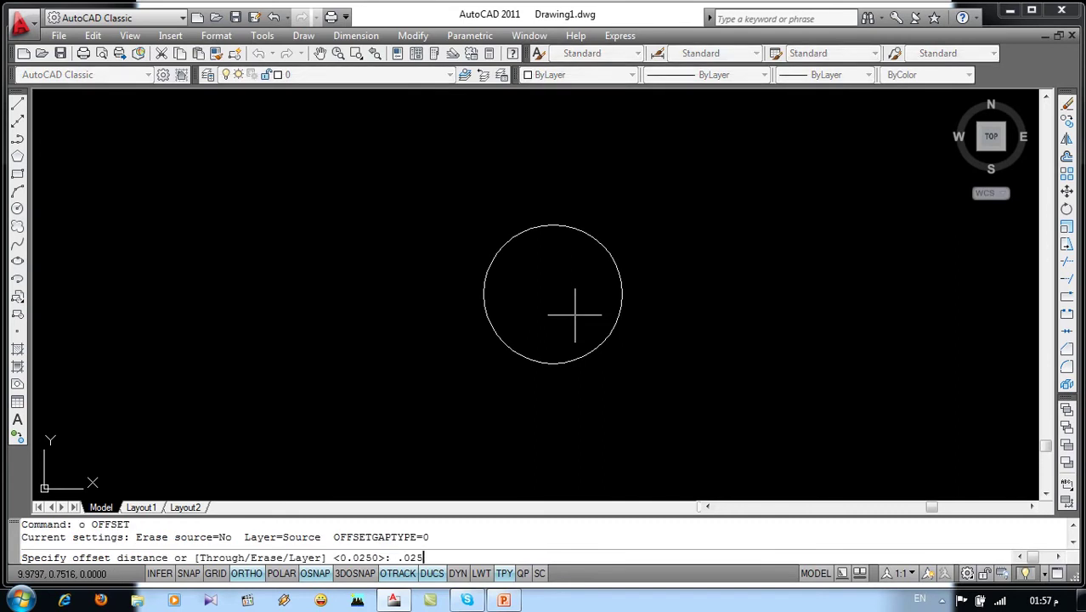
pyautogui.press('Return')
pyautogui.click(590, 230)
pyautogui.click(553, 289)
pyautogui.press('Return')
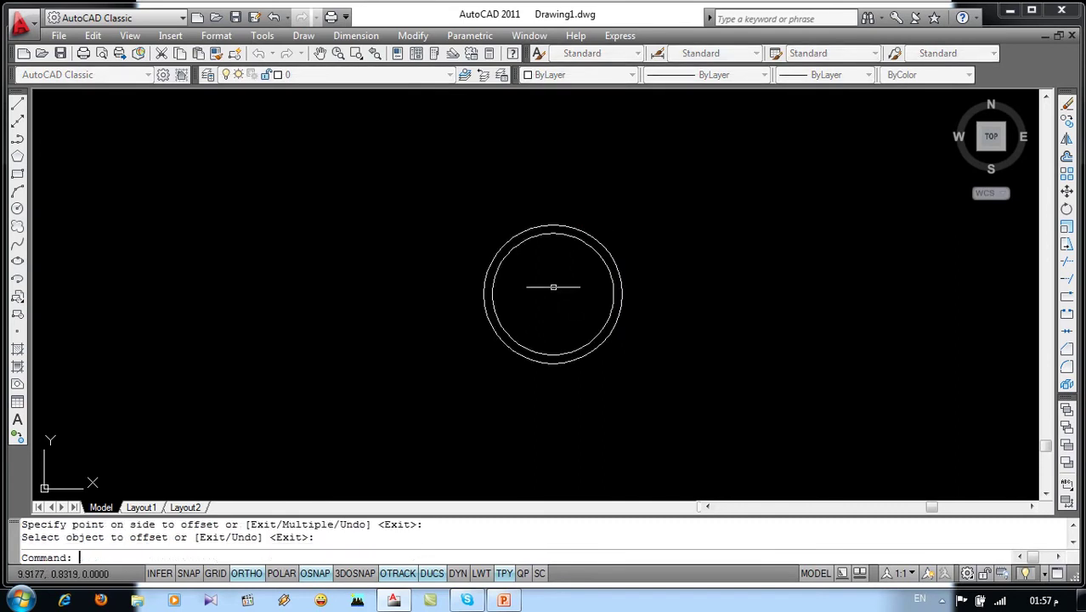
pyautogui.scroll(2, 553, 287)
pyautogui.moveTo(557, 271); pyautogui.dragTo(506, 268, button='middle')
# - Place one solid donut (inside 0, outside 0.012) at the inner circle's top
pyautogui.write('do')
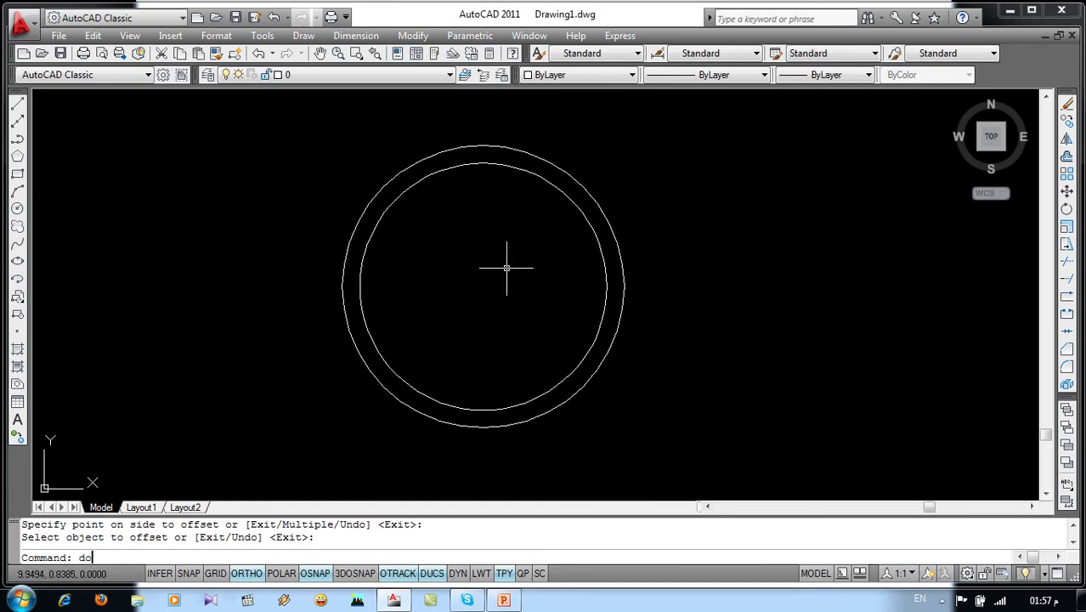
pyautogui.press('Return')
pyautogui.press('Return')
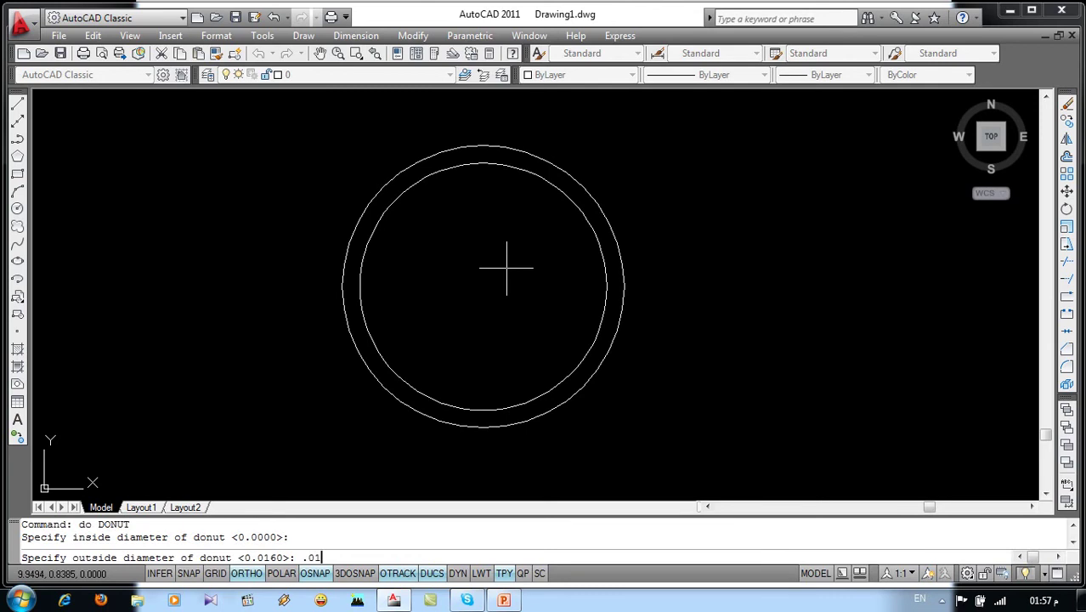
pyautogui.press('Return')
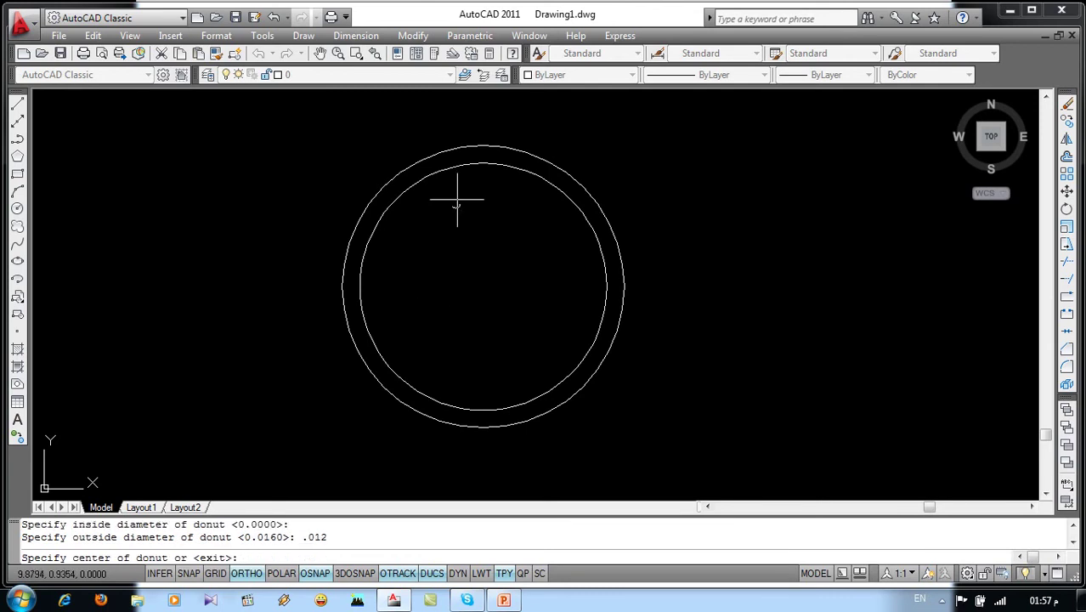
pyautogui.scroll(5, 479, 163)
pyautogui.scroll(3, 479, 164)
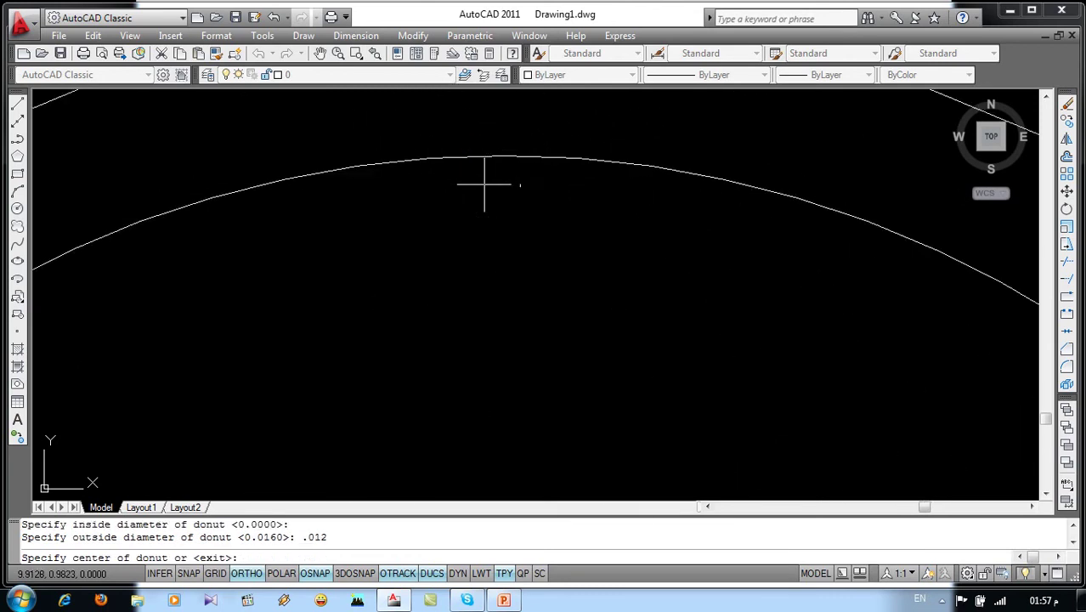
pyautogui.click(487, 190)
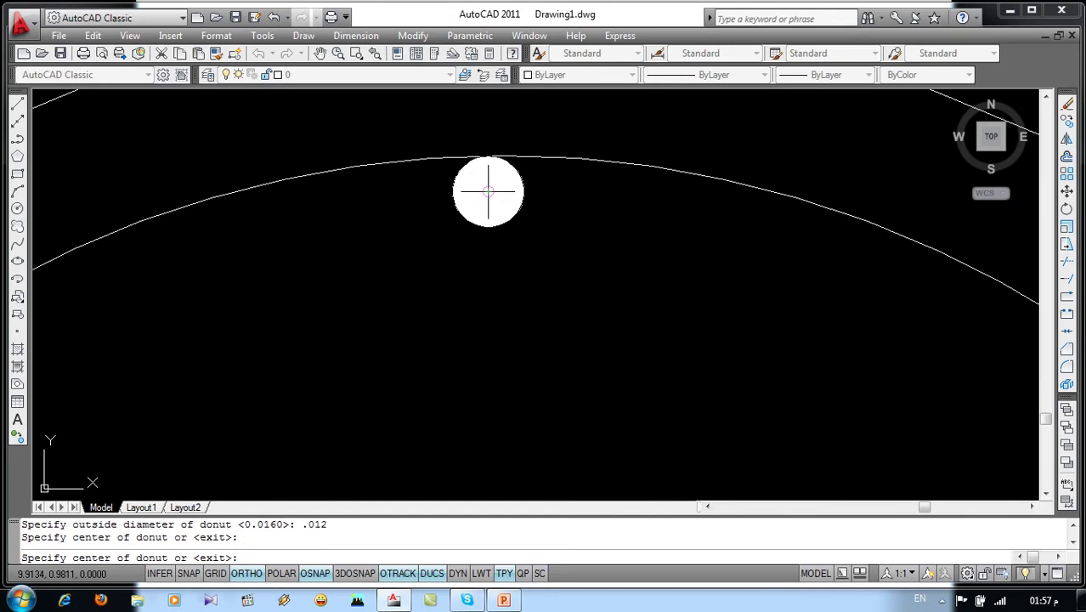
pyautogui.press('Escape')
pyautogui.press('Escape')
pyautogui.press('Escape')
pyautogui.scroll(-8, 422, 173)
pyautogui.scroll(1, 442, 189)
pyautogui.scroll(2, 461, 205)
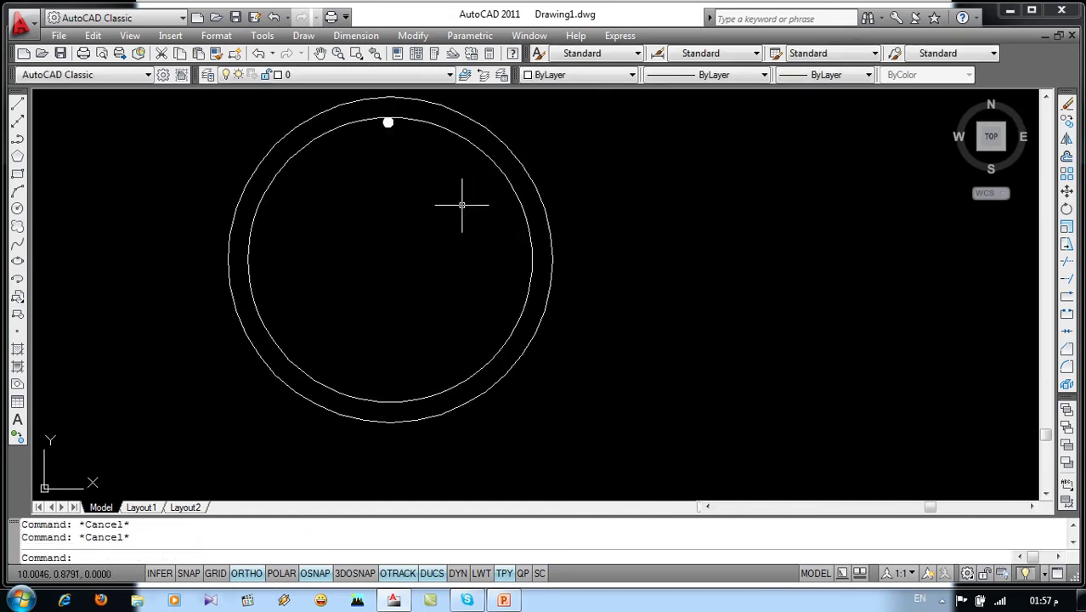
# - Polar-array the bar dot into 8 items over 360° about the ring's centre
pyautogui.write('r')
pyautogui.press('Return')
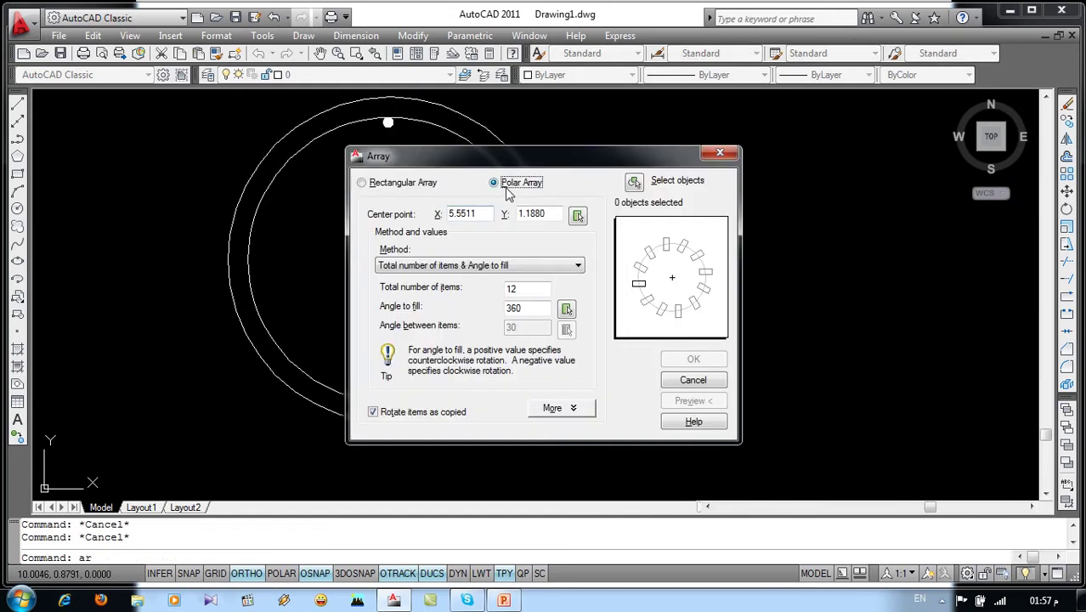
pyautogui.click(578, 215)
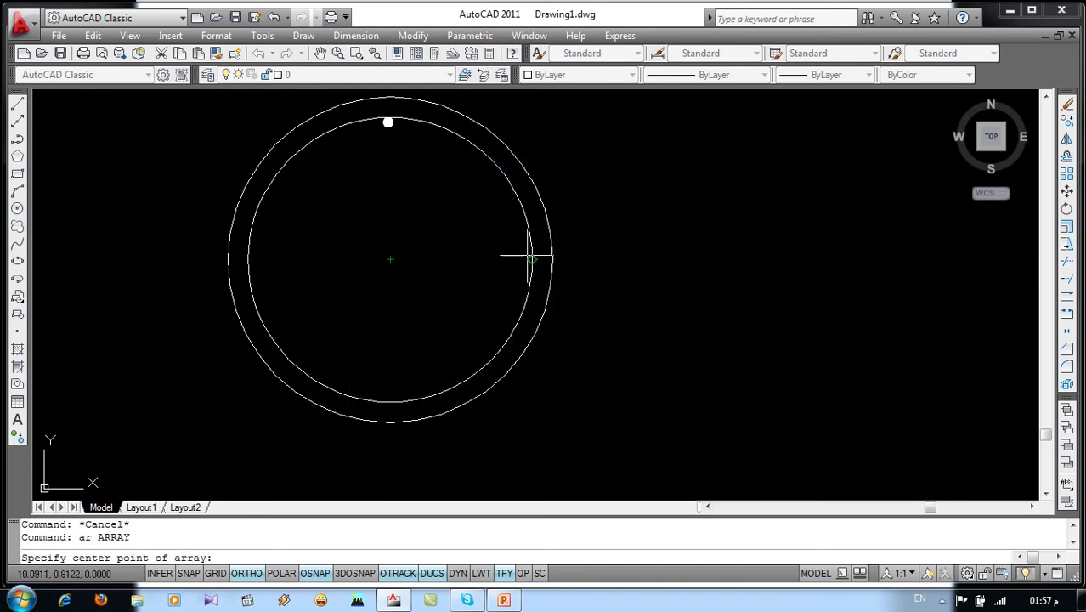
pyautogui.click(390, 259)
pyautogui.press('Tab')
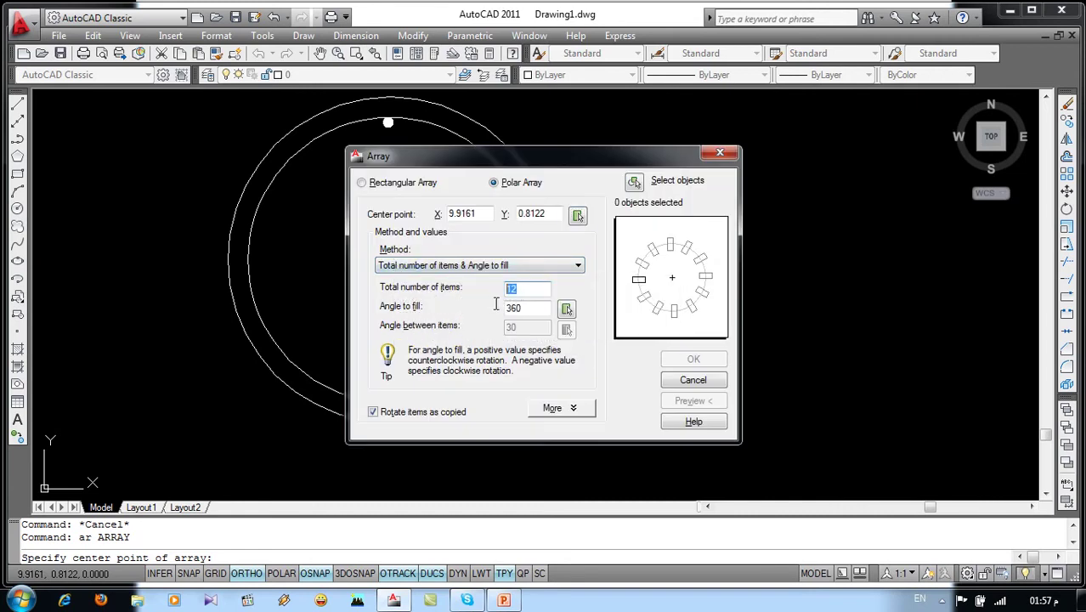
pyautogui.write('8')
pyautogui.press('Tab')
pyautogui.click(633, 183)
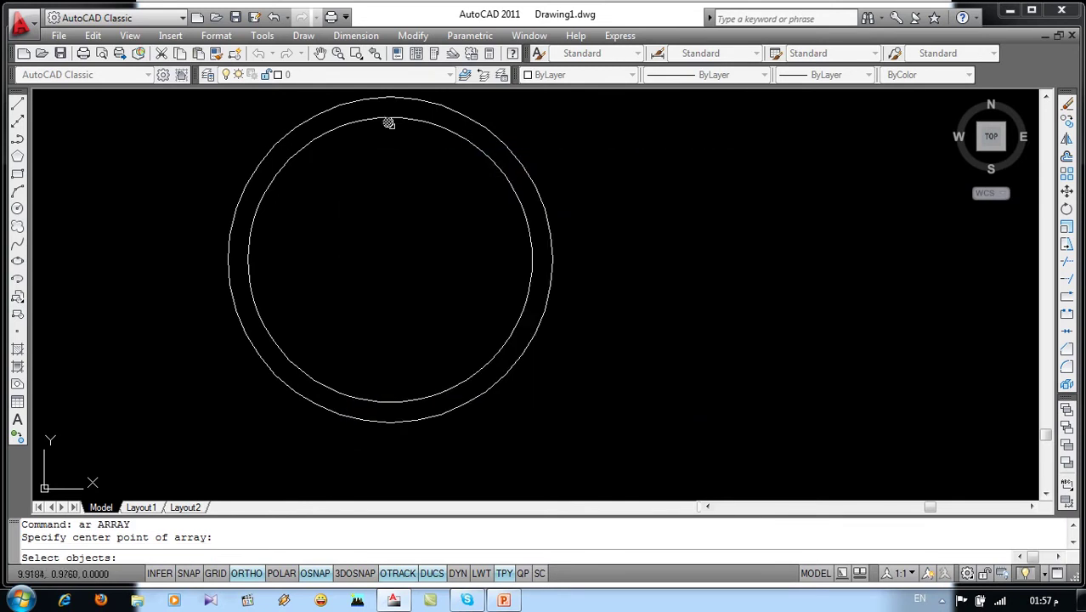
pyautogui.click(387, 122)
pyautogui.press('Return')
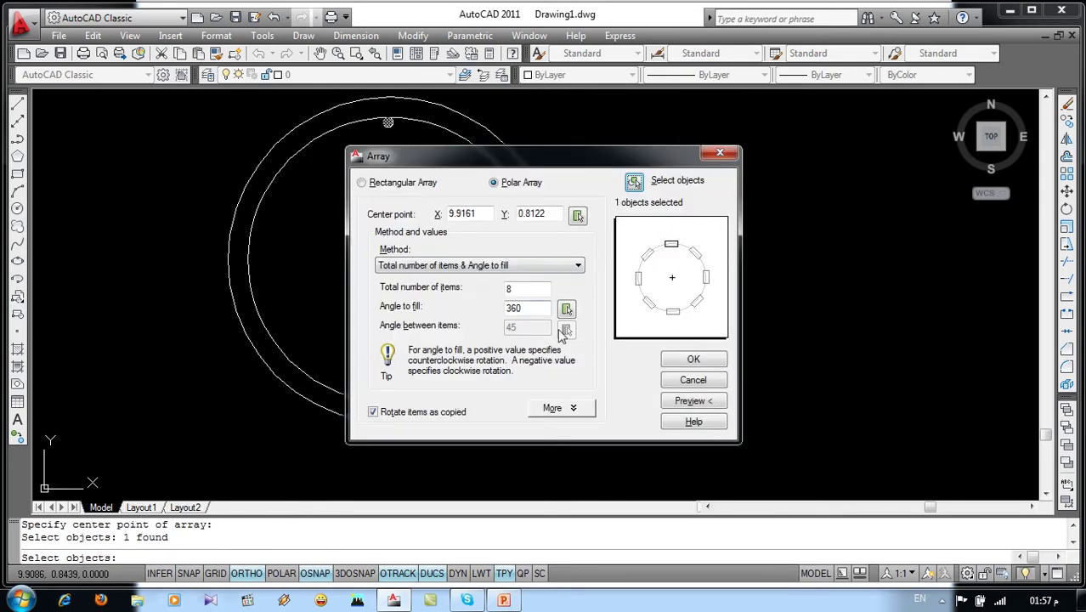
pyautogui.click(690, 360)
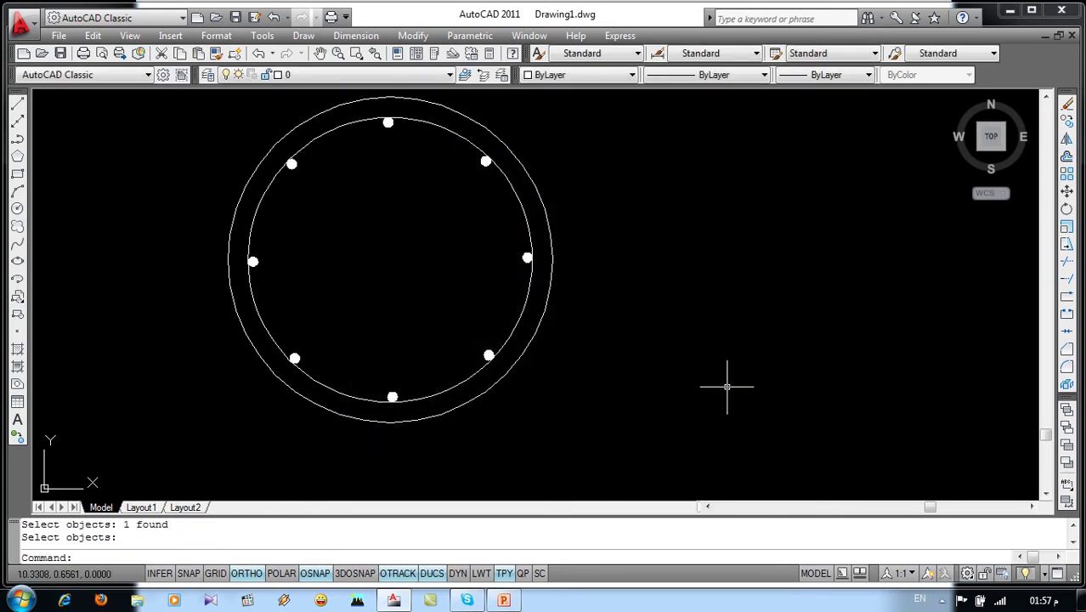
pyautogui.scroll(-1, 724, 367)
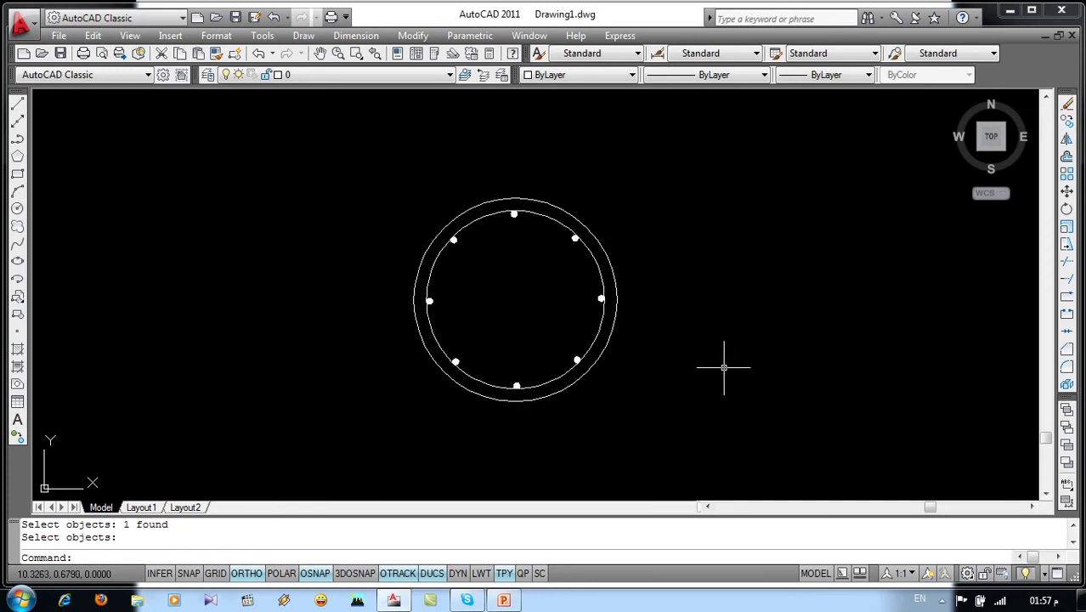
# - Reopen the array settings, try the rectangular layout, and close without changes
pyautogui.write('ar')
pyautogui.press('Return')
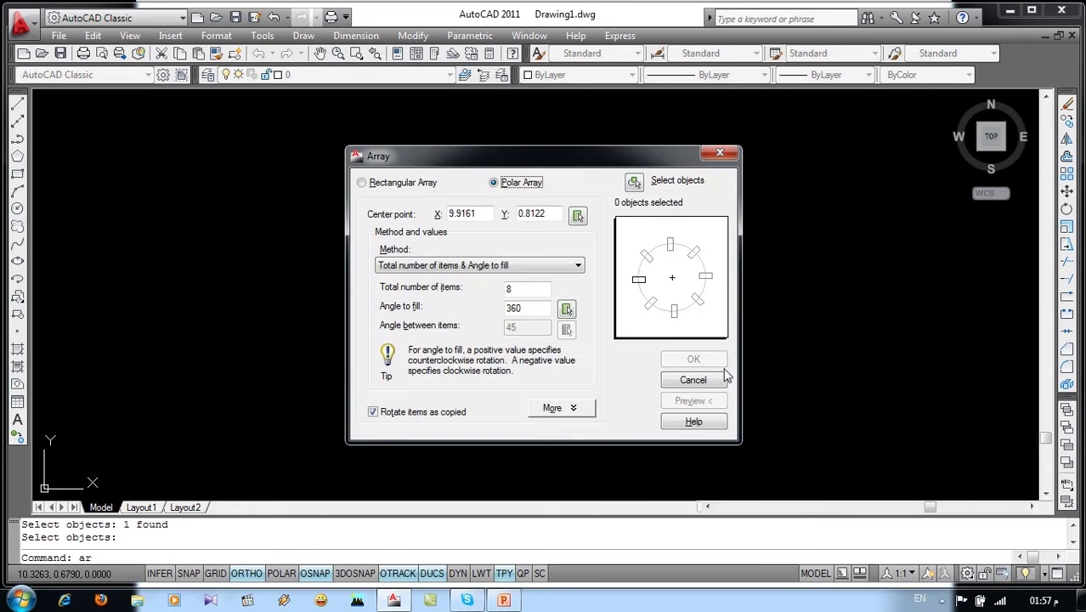
pyautogui.click(377, 188)
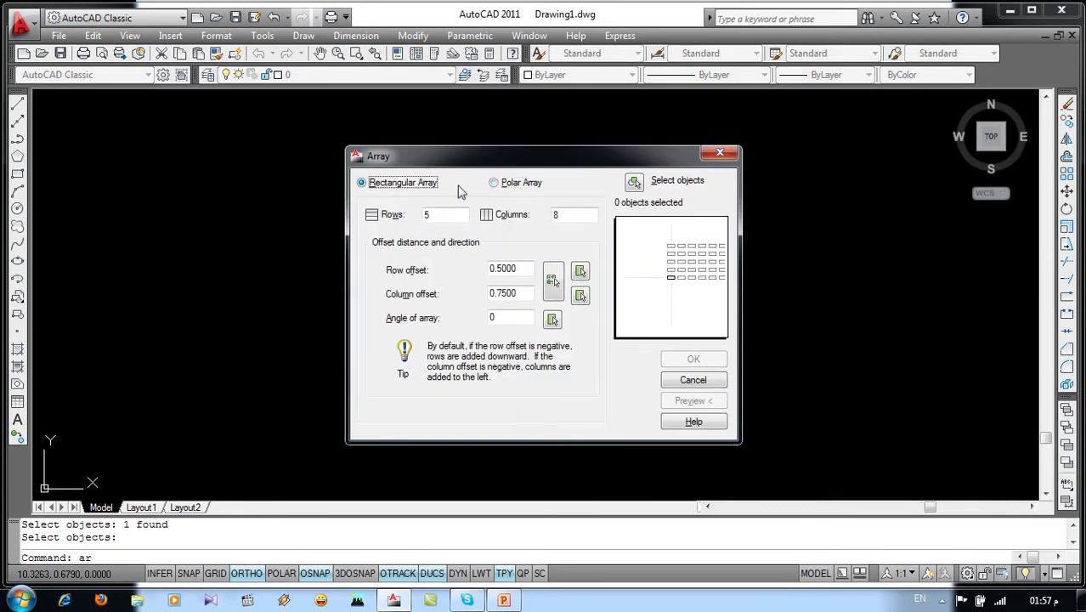
pyautogui.click(496, 185)
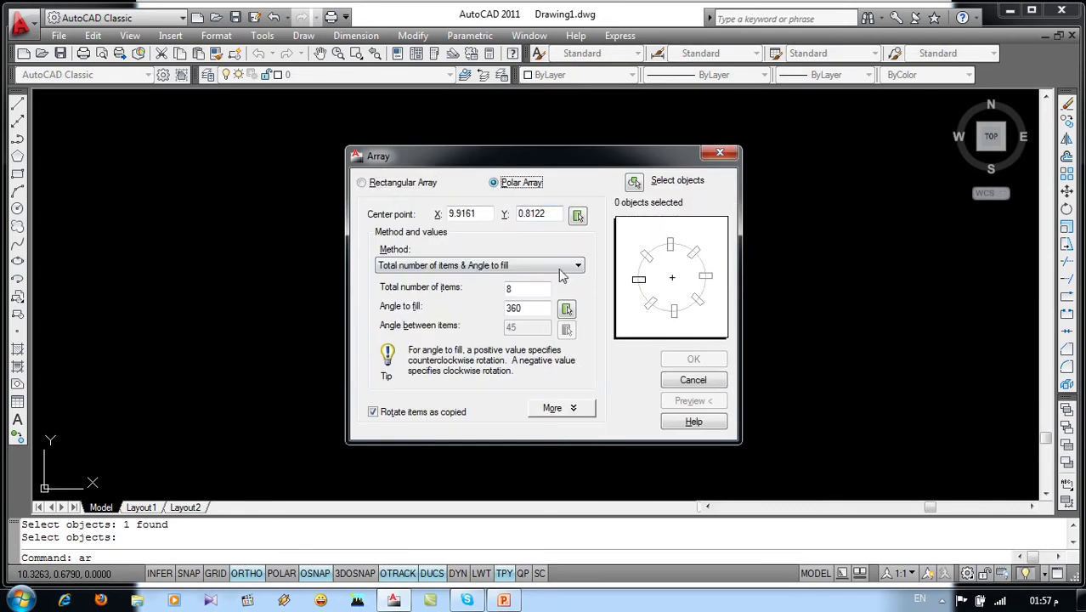
pyautogui.click(692, 380)
# - Crossing-select every object in the drawing and delete it all
pyautogui.scroll(-2, 630, 315)
pyautogui.scroll(-2, 675, 308)
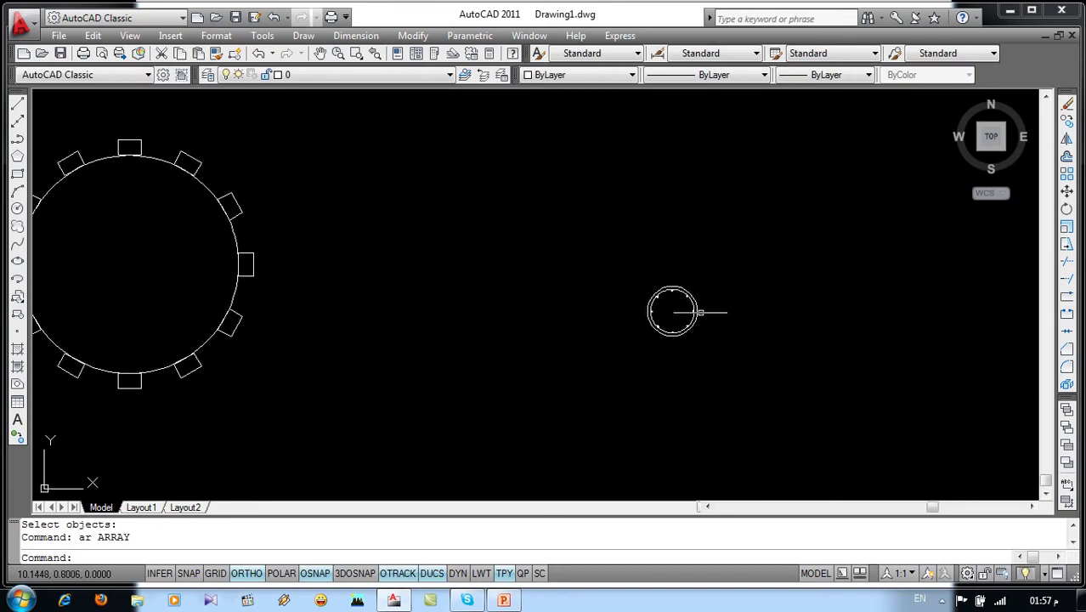
pyautogui.scroll(-2, 680, 284)
pyautogui.click(678, 283)
pyautogui.click(348, 380)
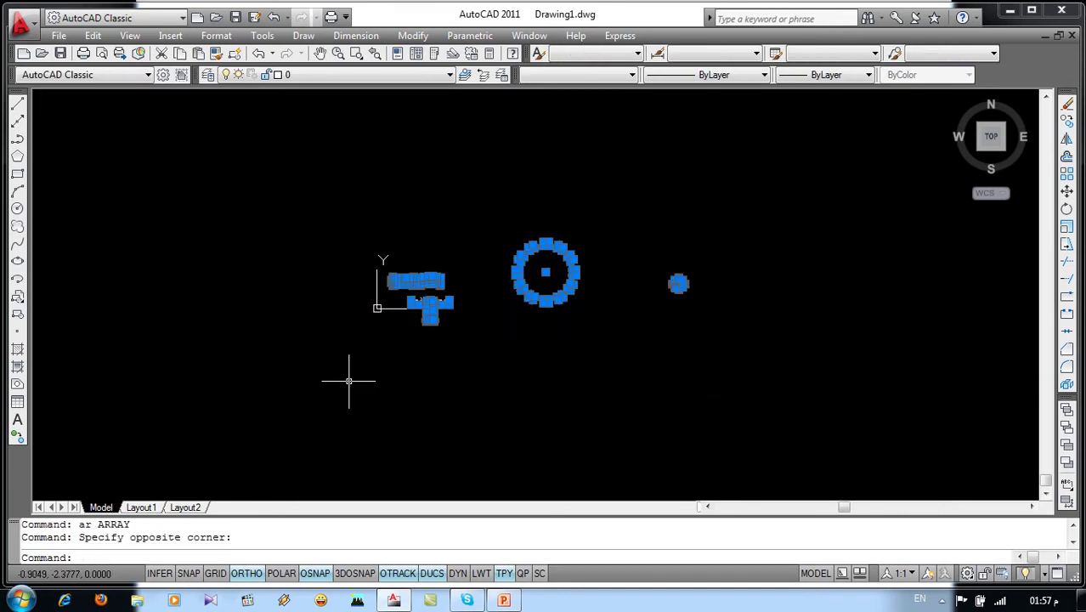
pyautogui.press('Delete')
pyautogui.scroll(2, 565, 351)
pyautogui.scroll(2, 565, 351)
# - View the stair-section slide in PowerPoint, then return to the empty drawing
pyautogui.click(509, 598)
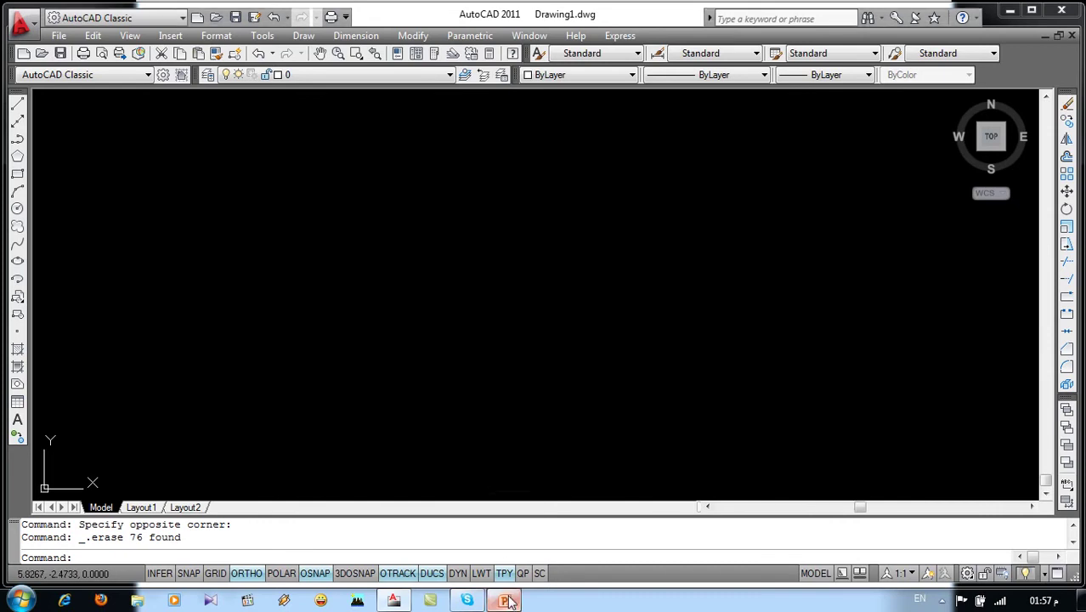
pyautogui.click(512, 351)
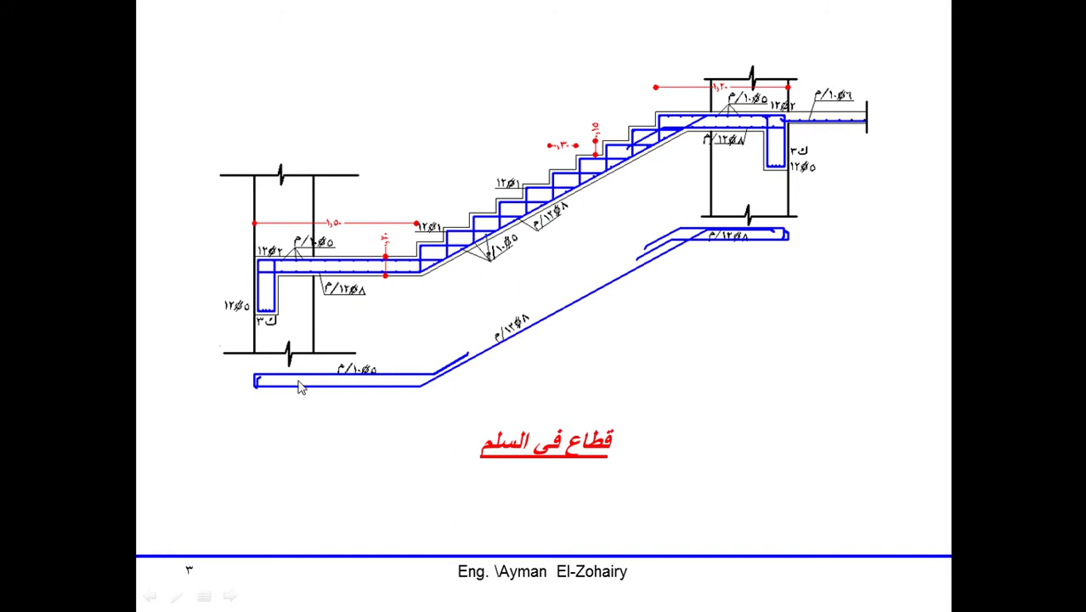
pyautogui.hotkey('alt', 'Tab')
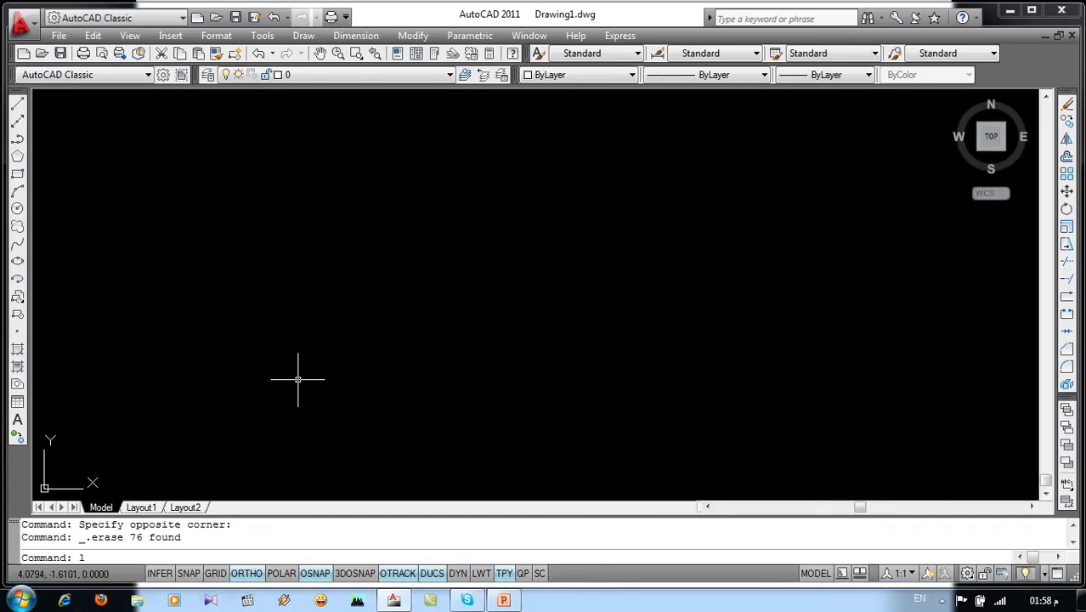
# - Draw the stair outline: 0.25 left, 0.6 up, 1.2 landing, 0.15 riser, 0.3 tread
pyautogui.press('Return')
pyautogui.click(371, 408)
pyautogui.write('.25')
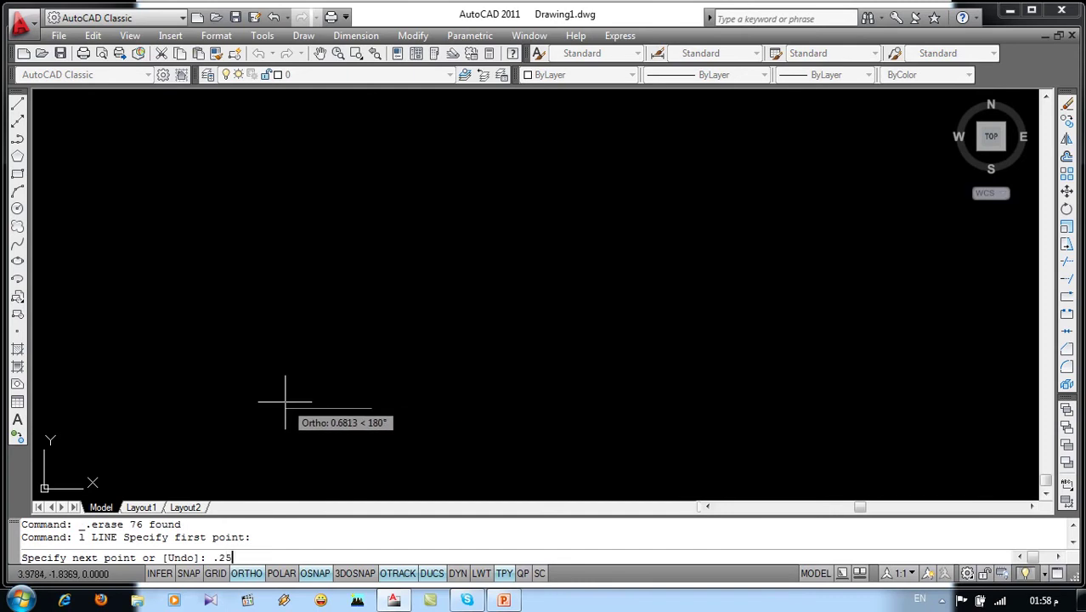
pyautogui.press('Return')
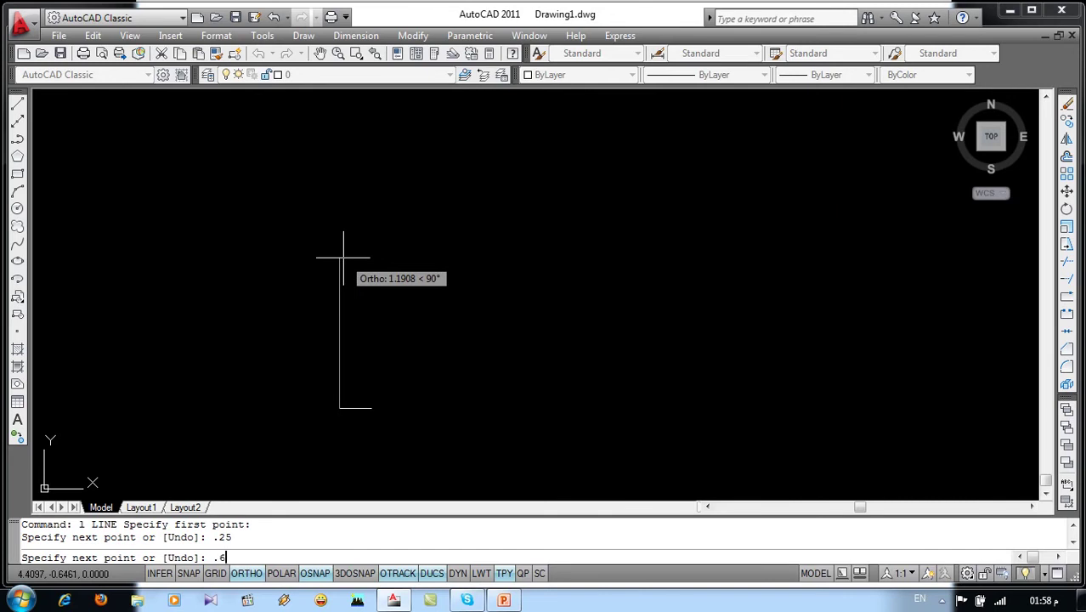
pyautogui.press('Return')
pyautogui.write('1.')
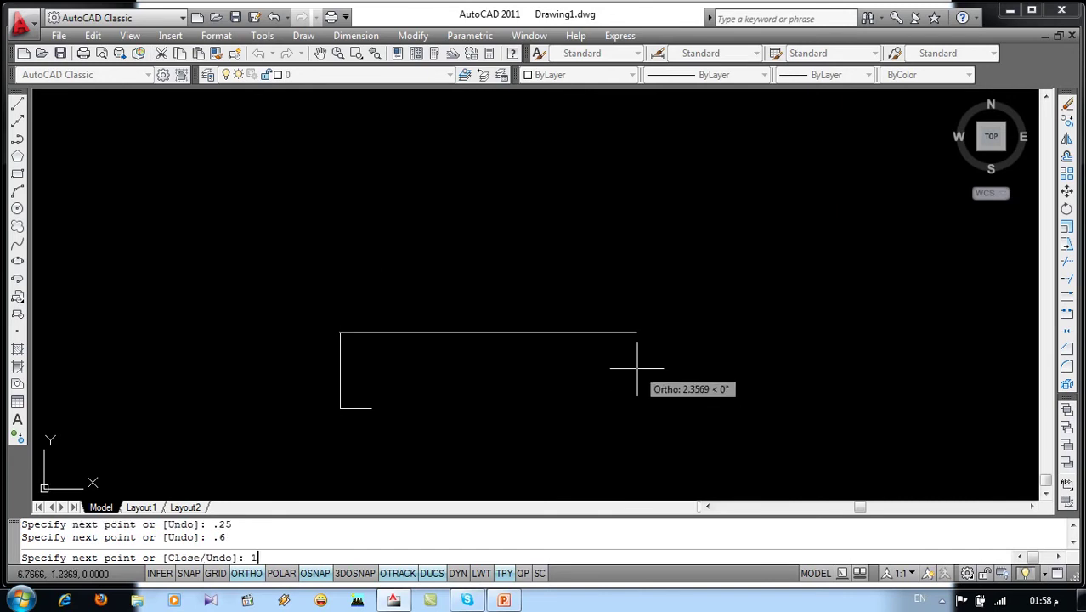
pyautogui.write('2')
pyautogui.press('Return')
pyautogui.write('.15')
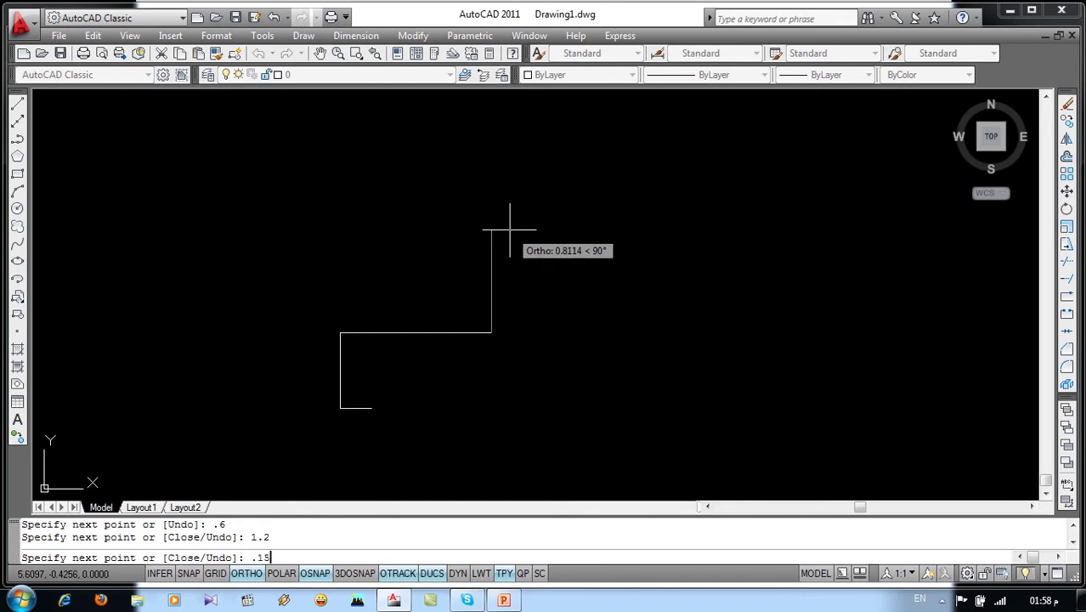
pyautogui.press('Return')
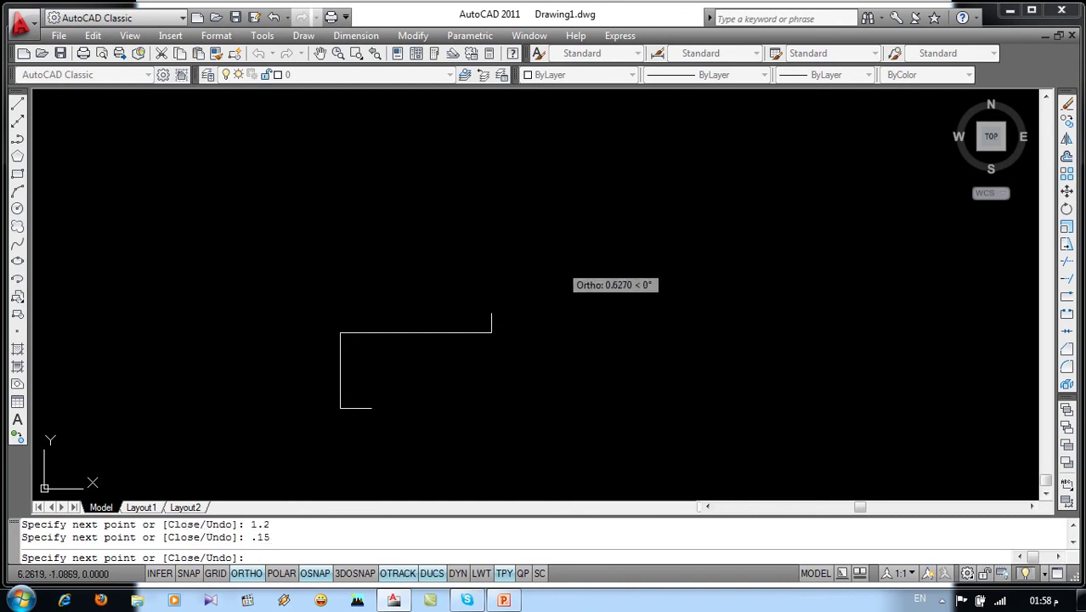
pyautogui.write('.3')
pyautogui.press('Return')
pyautogui.press('Escape')
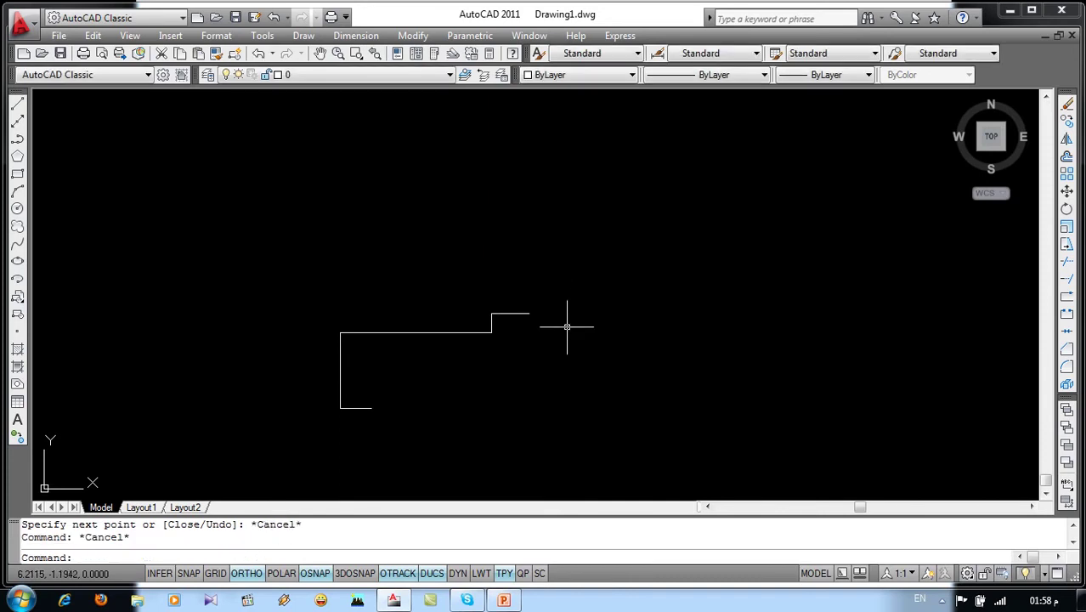
pyautogui.write('co')
# - Copy the riser-and-tread step six times up to the top of the flight
pyautogui.press('Return')
pyautogui.click(567, 319)
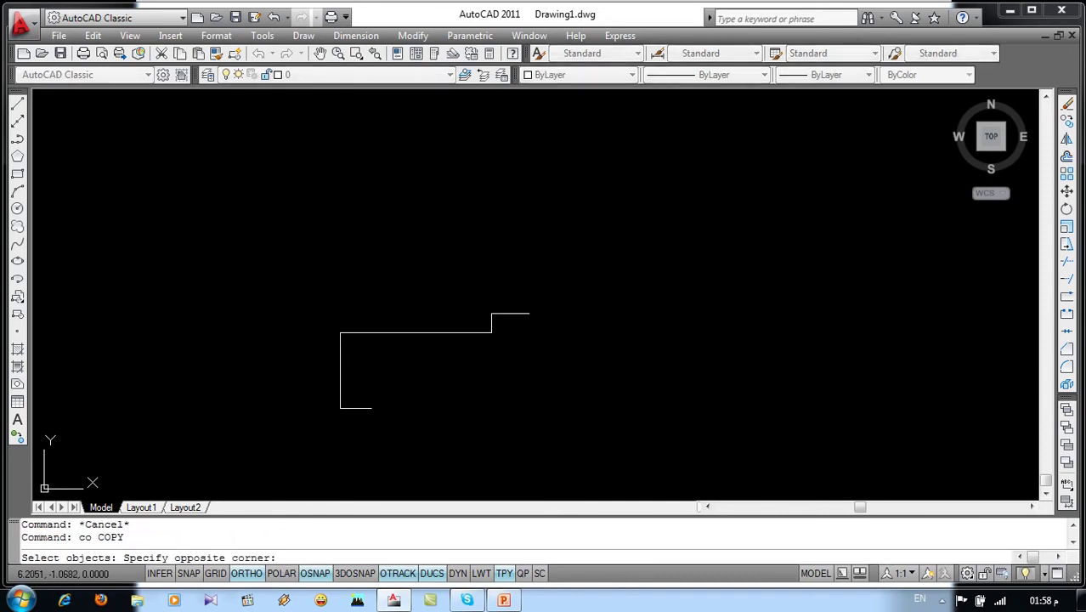
pyautogui.click(484, 309)
pyautogui.press('Return')
pyautogui.click(491, 332)
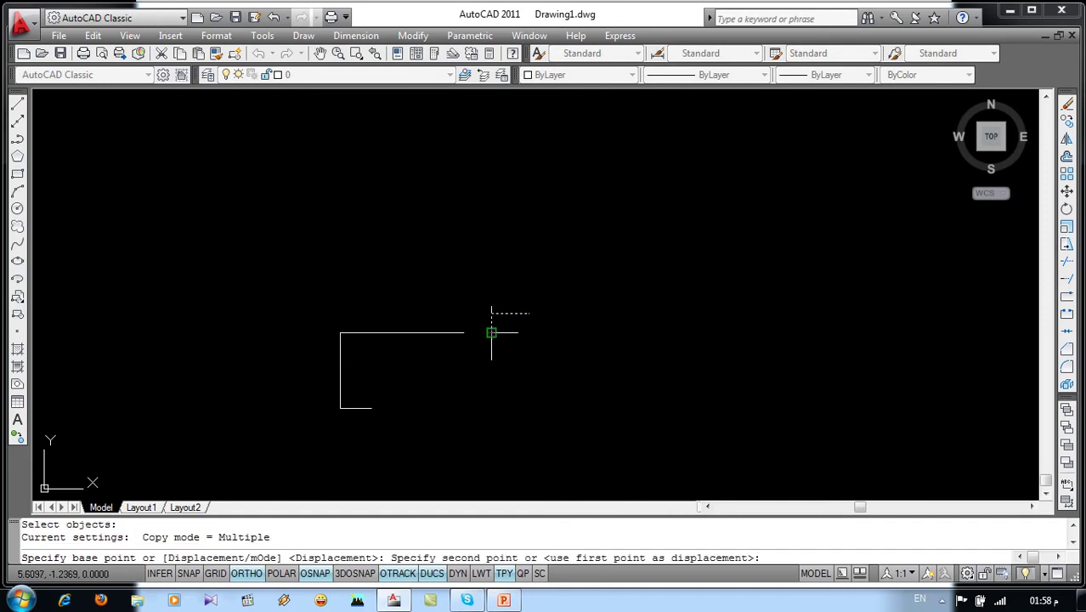
pyautogui.press('F8')
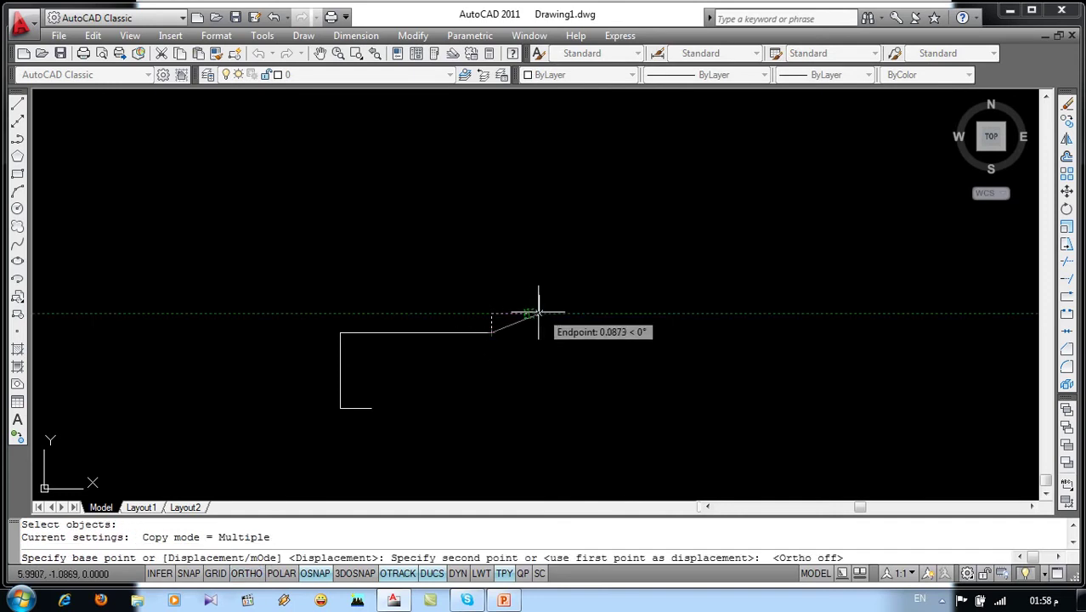
pyautogui.click(528, 313)
pyautogui.click(567, 293)
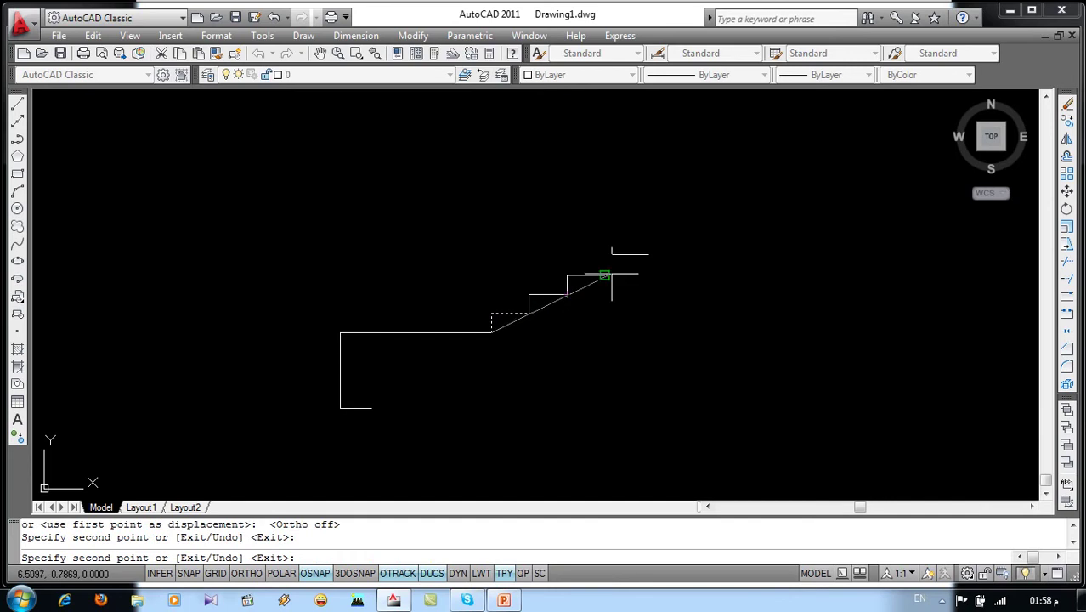
pyautogui.click(604, 276)
pyautogui.click(642, 256)
pyautogui.click(680, 238)
pyautogui.click(718, 219)
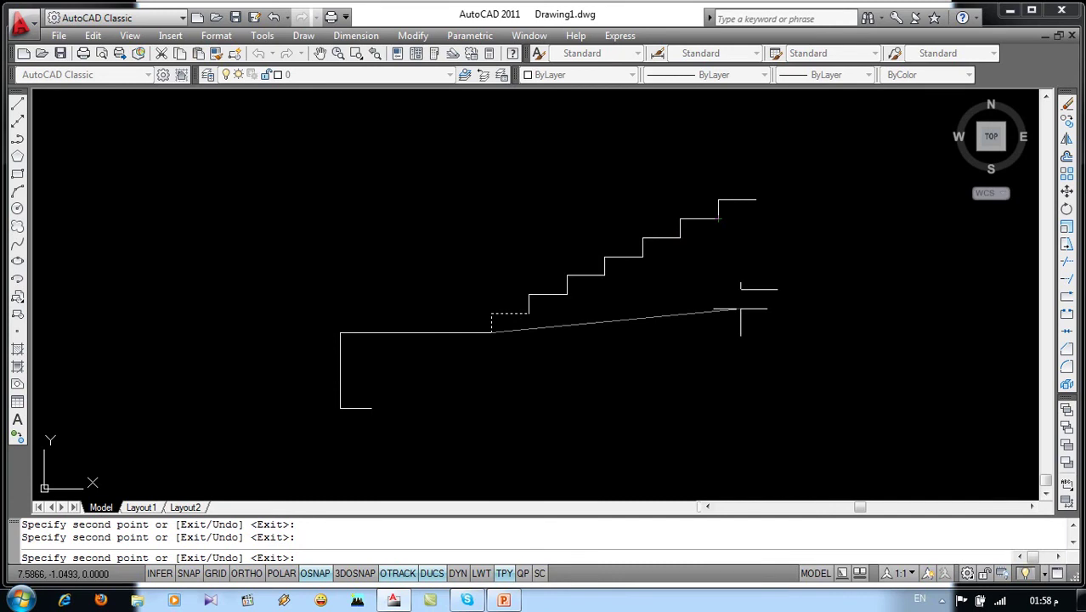
pyautogui.press('Escape')
# - Delete the extra step line at the top
pyautogui.click(754, 178)
pyautogui.click(736, 212)
pyautogui.press('Delete')
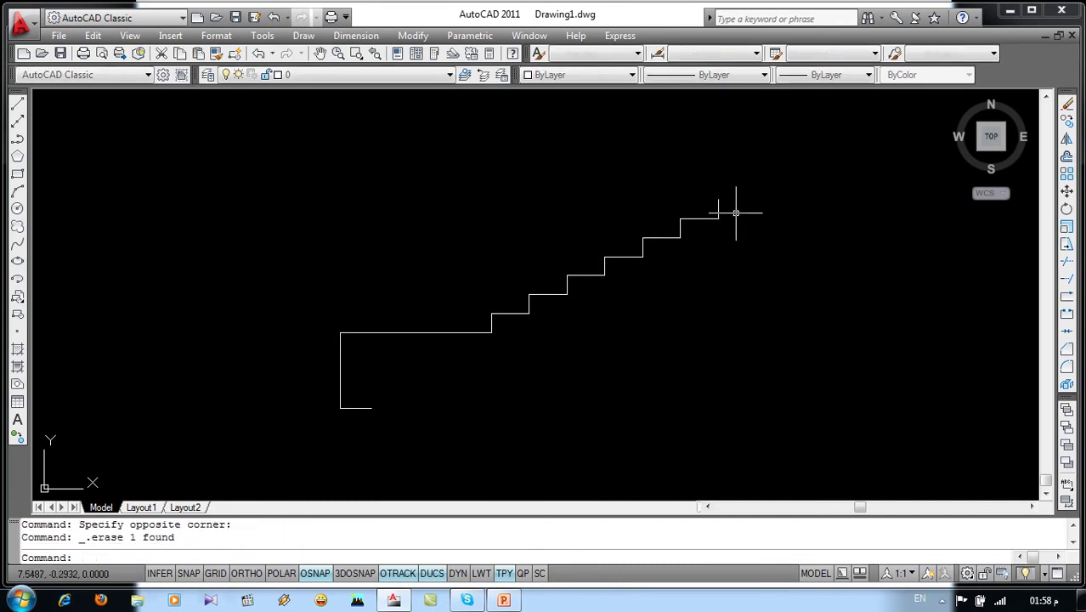
# - Outline the upper landing and beam: 1.2 across, 0.6 down, 0.25 bottom, 0.4 up
pyautogui.write('l')
pyautogui.press('Return')
pyautogui.click(719, 194)
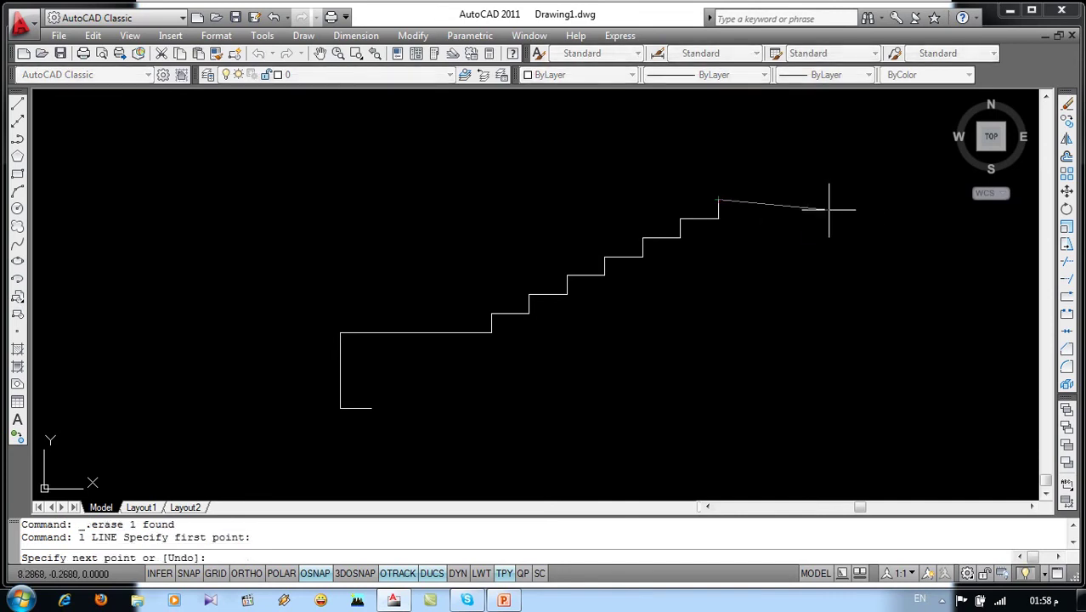
pyautogui.press('F8')
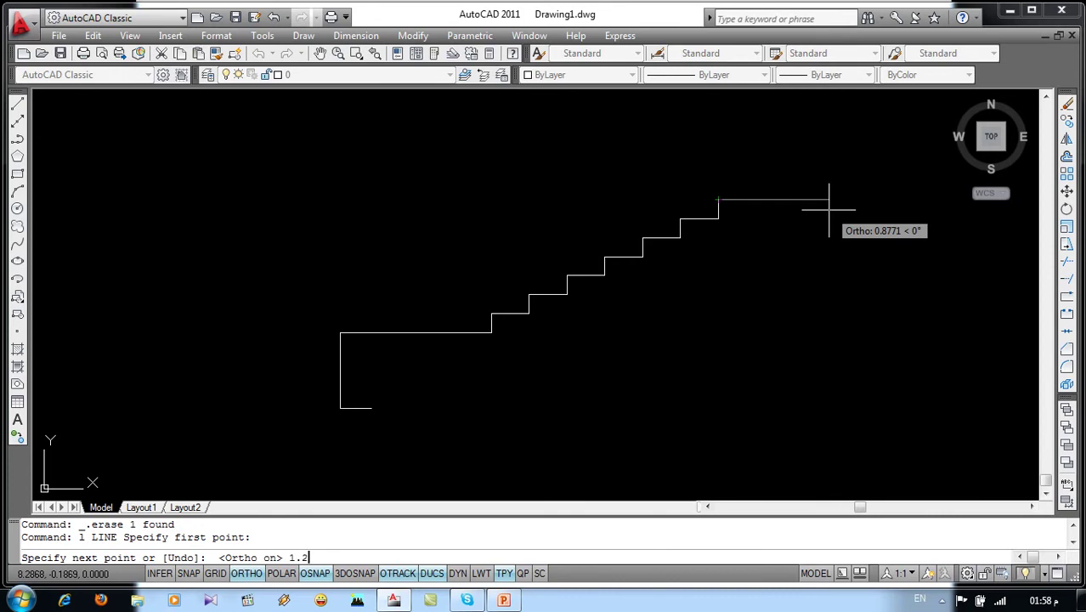
pyautogui.press('Return')
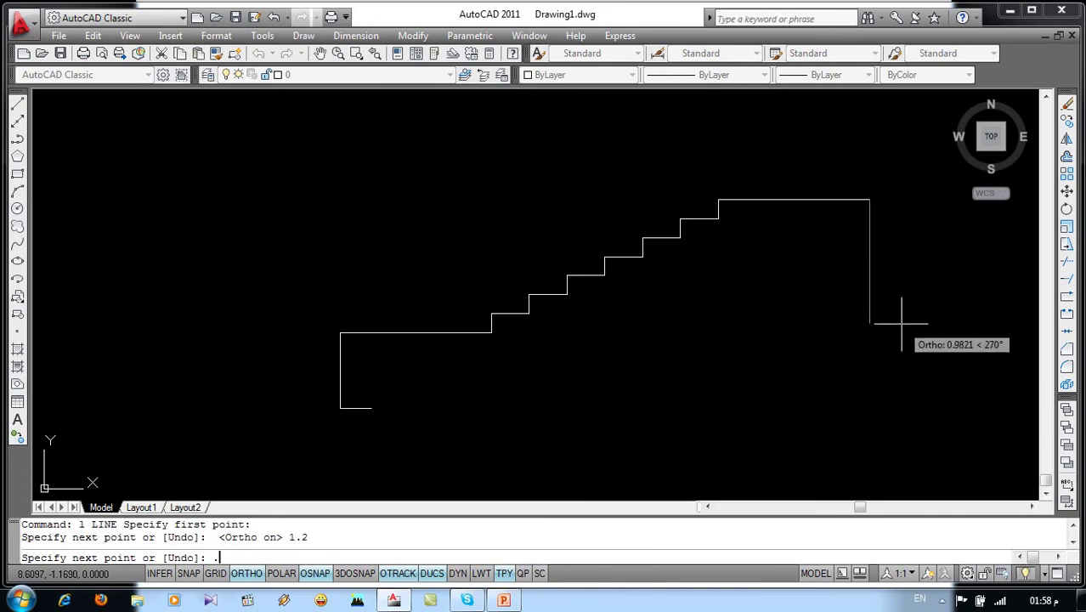
pyautogui.write('6')
pyautogui.press('Return')
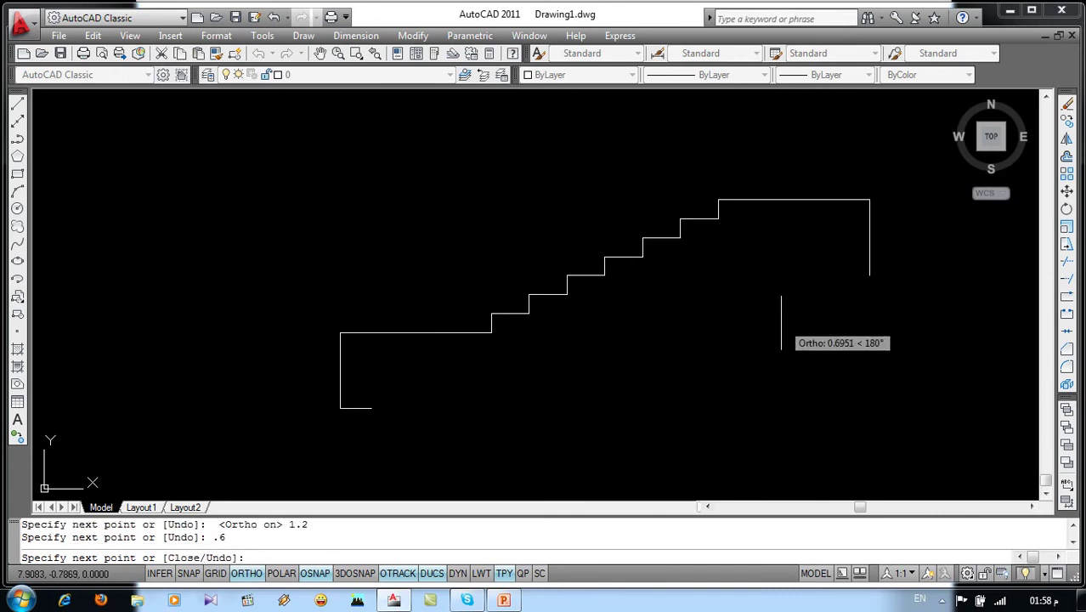
pyautogui.write('.25')
pyautogui.press('Return')
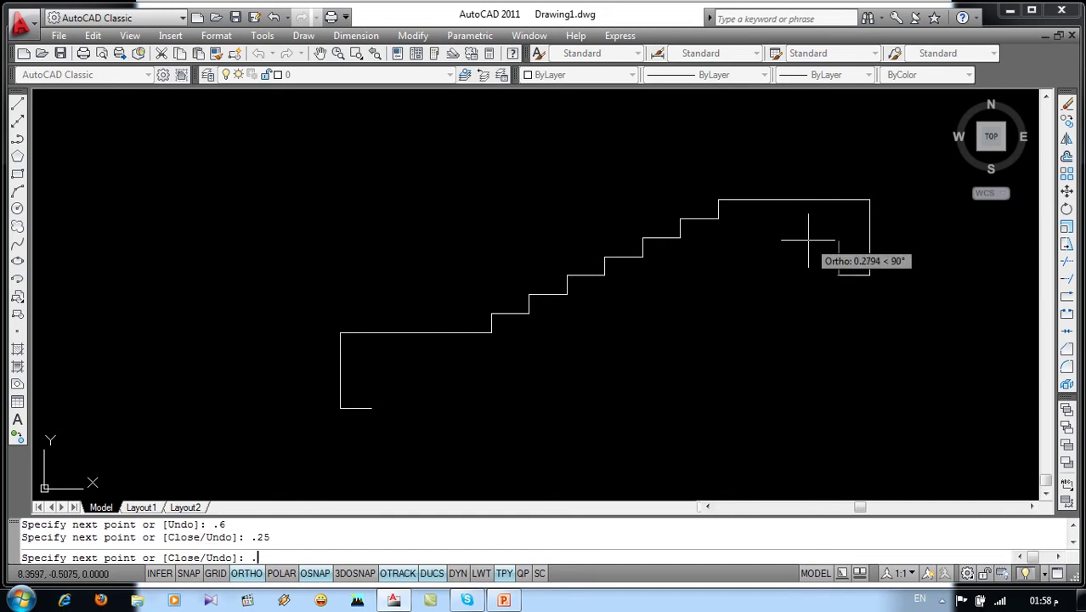
pyautogui.write('4')
pyautogui.press('Return')
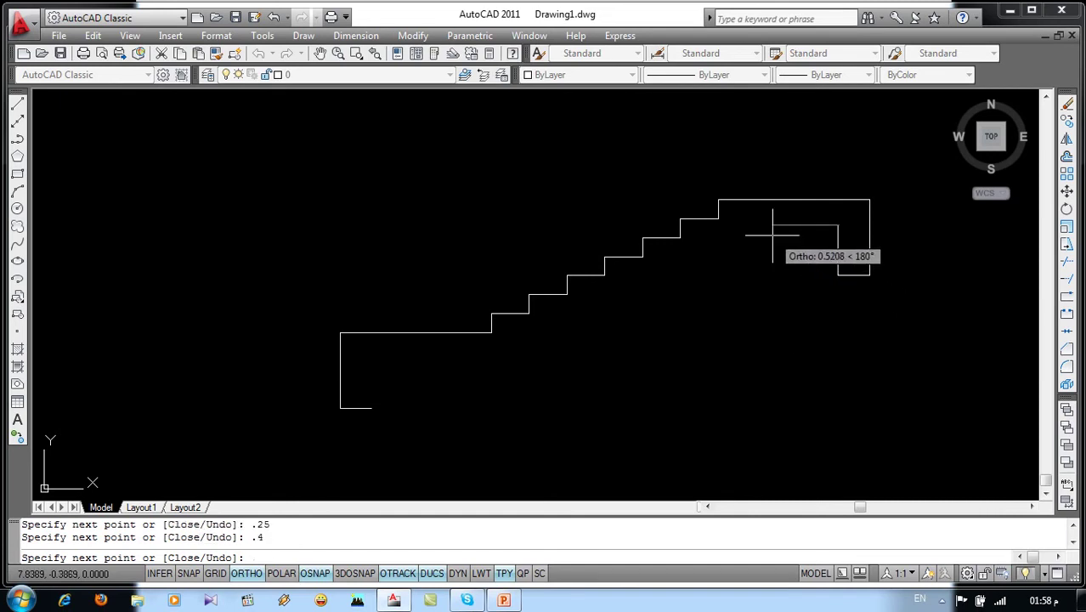
pyautogui.press('Escape')
# - Raise the lower beam's inner edge 0.4 and extend the lower landing underside right
pyautogui.press('Return')
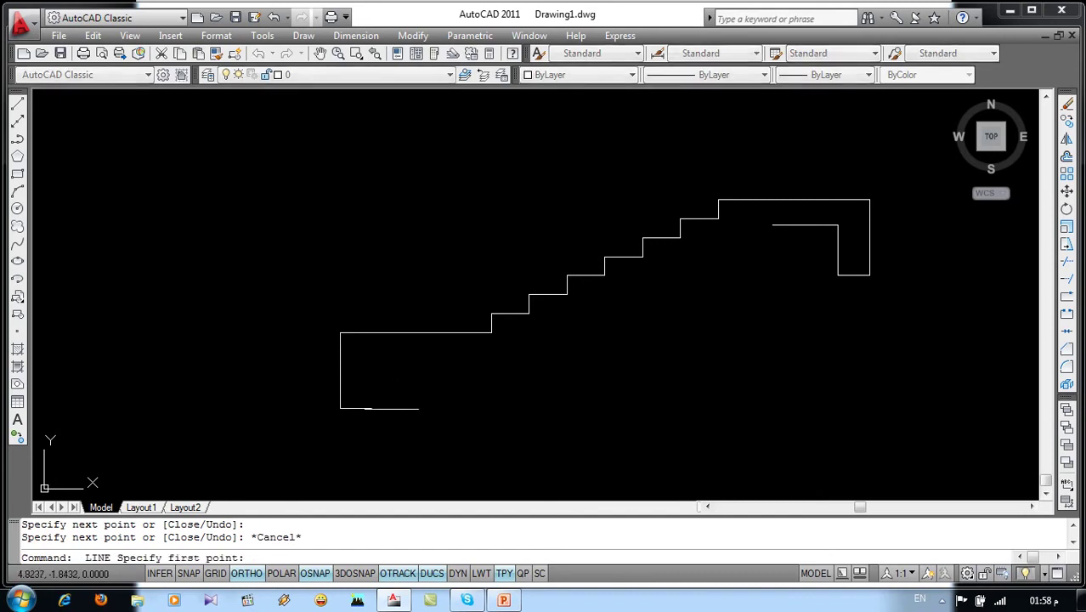
pyautogui.click(370, 409)
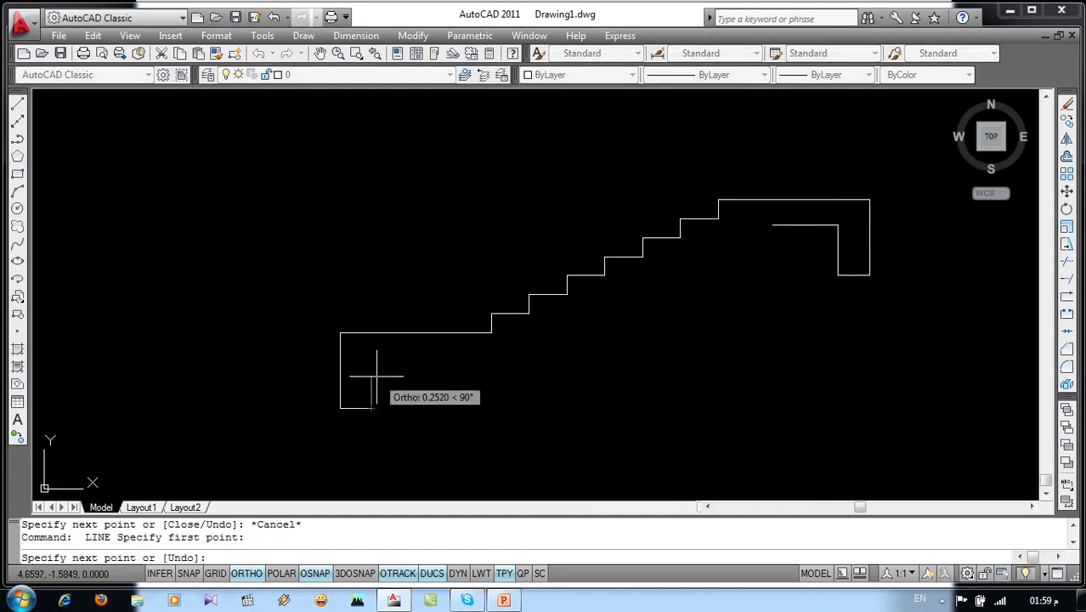
pyautogui.write('.4')
pyautogui.press('Return')
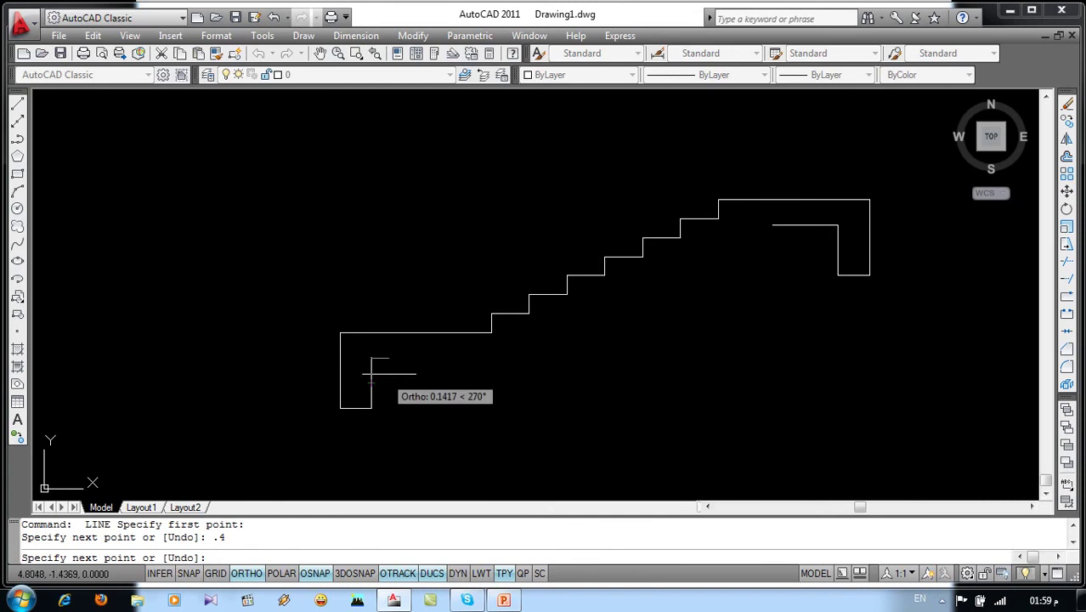
pyautogui.click(461, 358)
pyautogui.press('Escape')
pyautogui.moveTo(569, 375); pyautogui.dragTo(533, 381, button='middle')
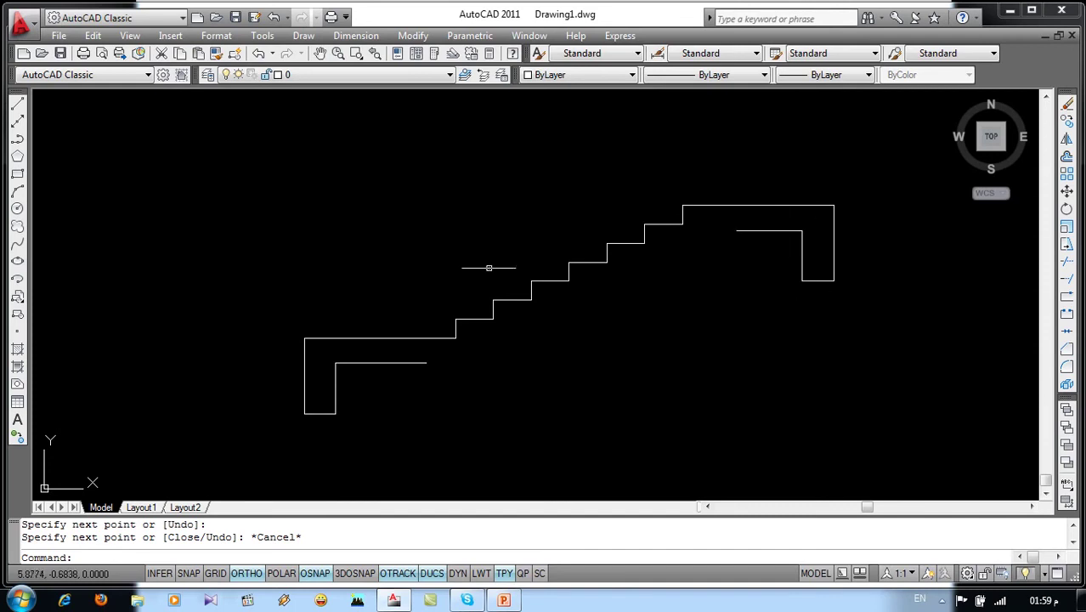
# - Draw a diagonal line through two adjacent step inner corners
pyautogui.write('l')
pyautogui.press('Return')
pyautogui.click(531, 299)
pyautogui.click(569, 280)
pyautogui.press('Return')
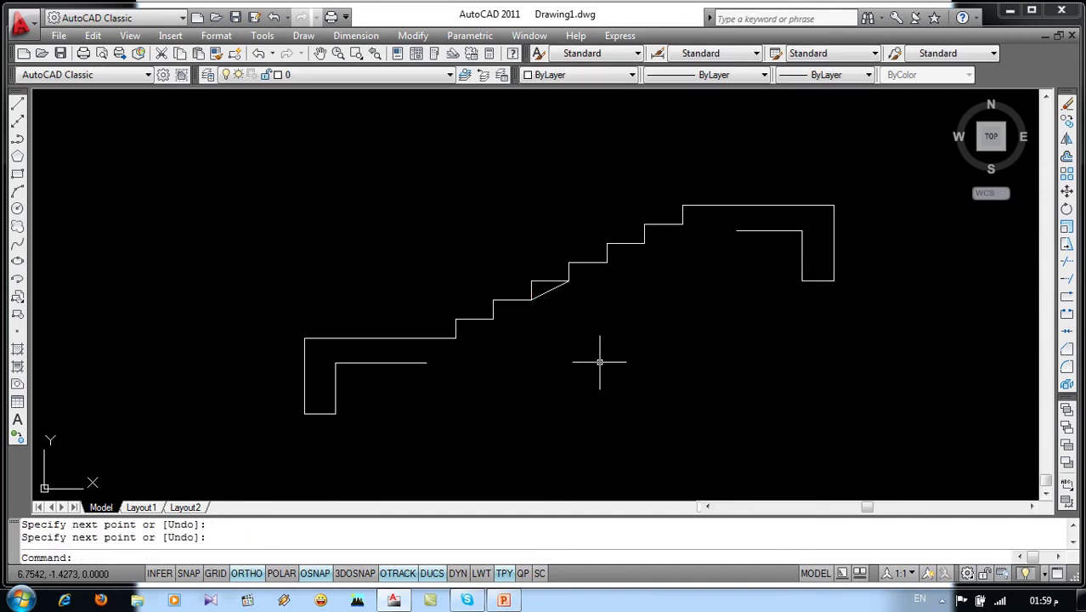
# - Offset the diagonal 0.2 below the steps and delete the original
pyautogui.press('Return')
pyautogui.write('.')
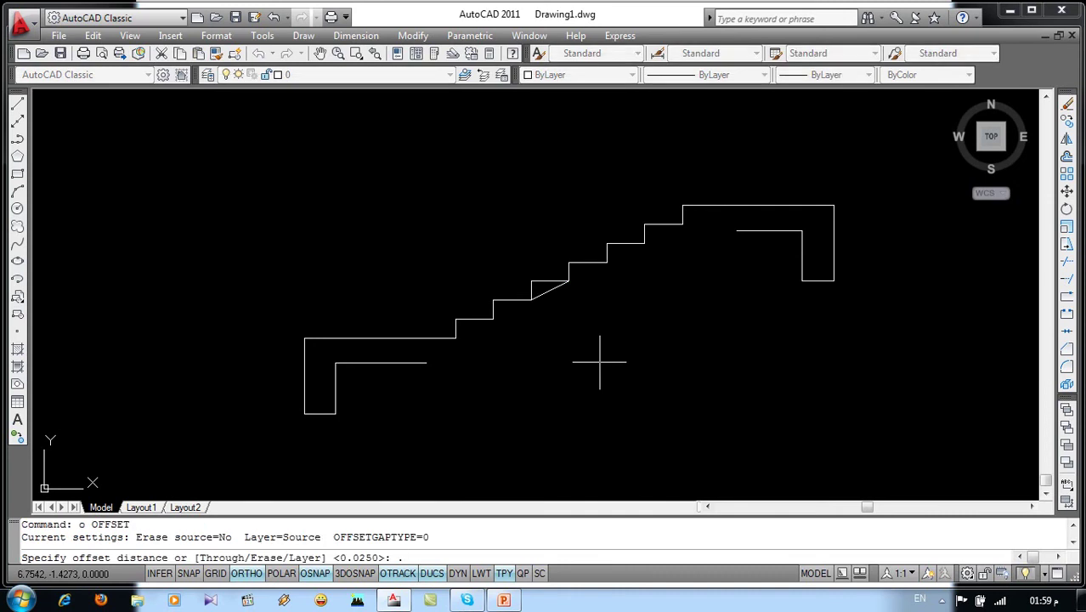
pyautogui.press('Return')
pyautogui.click(547, 292)
pyautogui.click(581, 333)
pyautogui.press('Return')
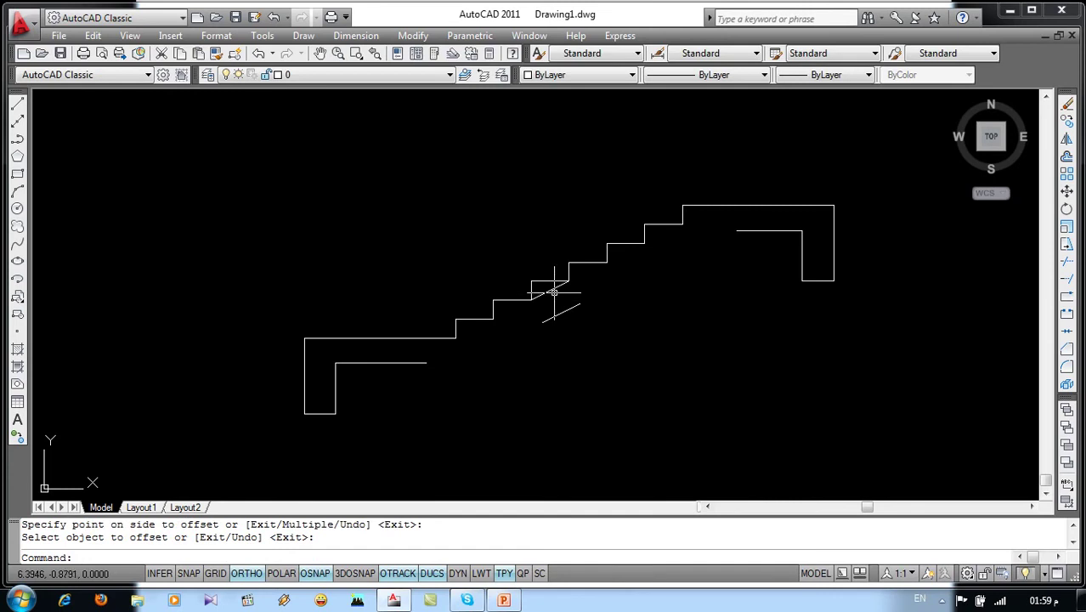
pyautogui.click(552, 291)
pyautogui.press('Delete')
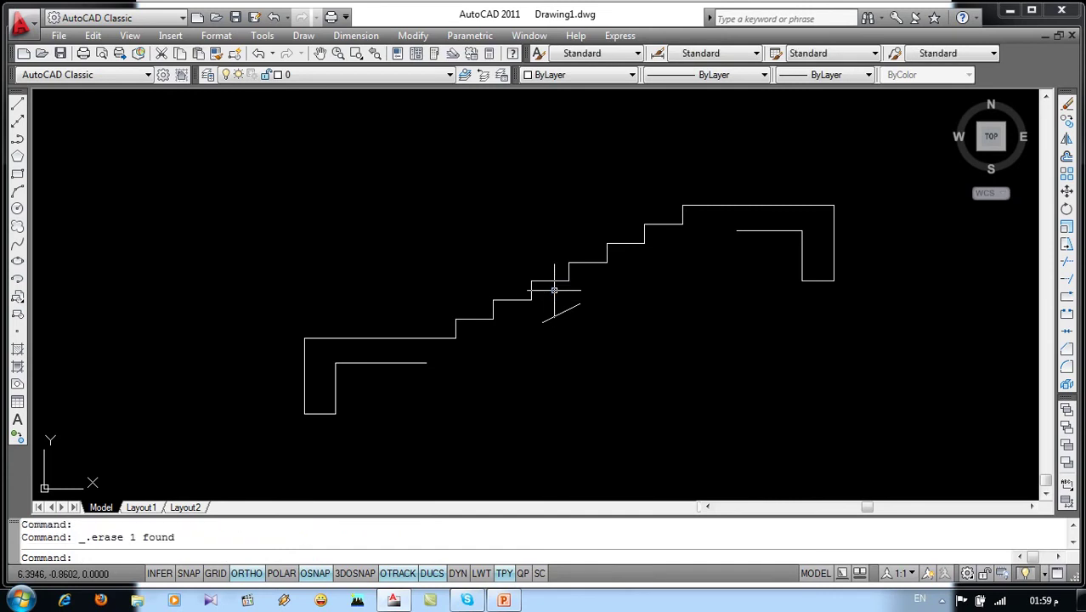
pyautogui.write('cha')
# - Chamfer the sloping soffit line to the lower and upper landing undersides
pyautogui.press('Return')
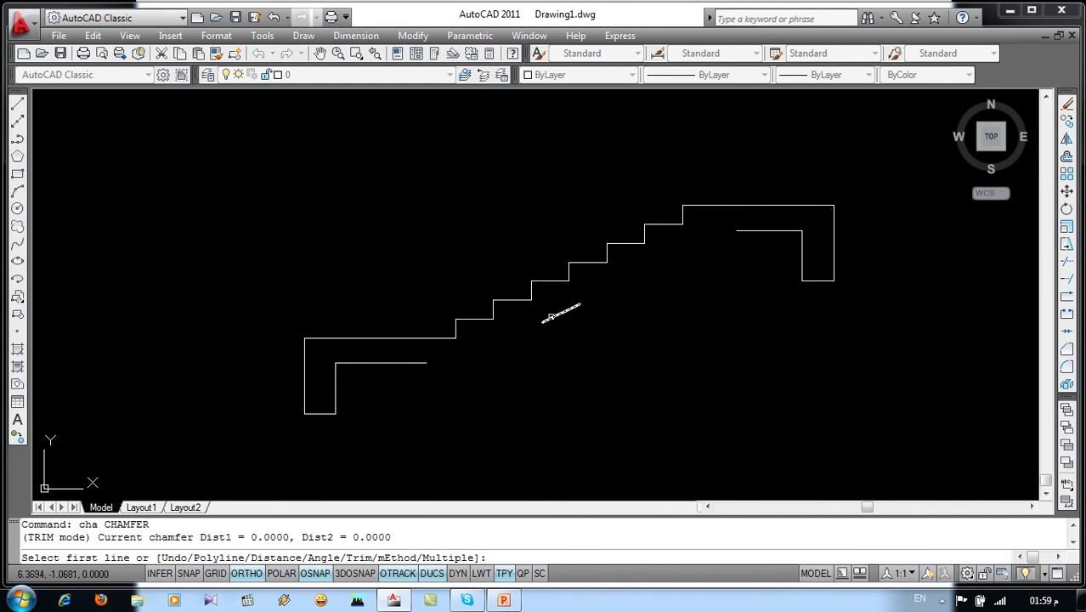
pyautogui.click(560, 313)
pyautogui.click(383, 362)
pyautogui.press('Return')
pyautogui.click(567, 309)
pyautogui.click(783, 234)
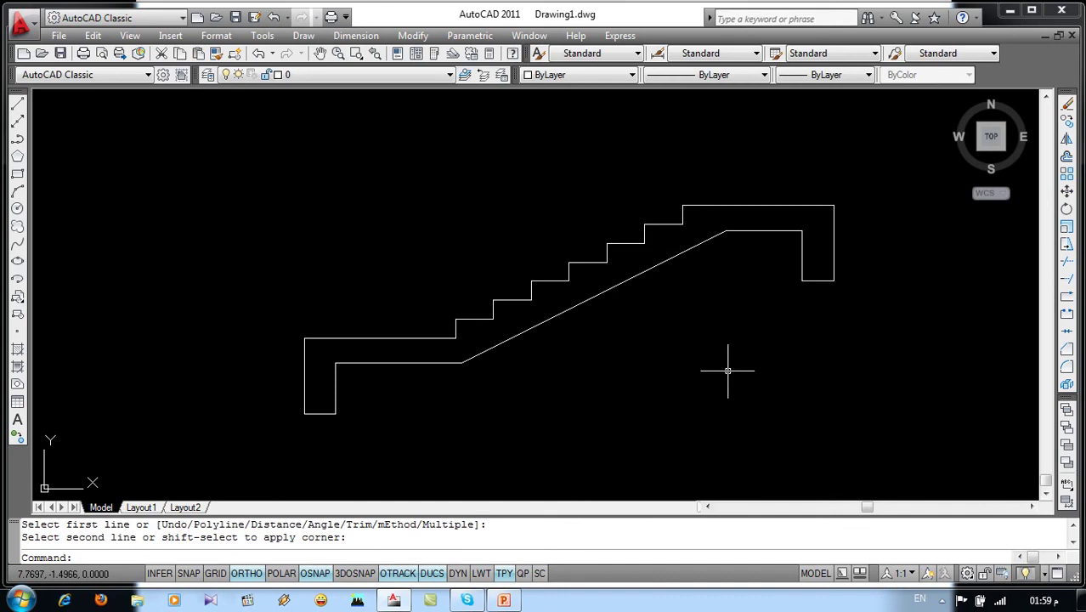
pyautogui.scroll(3, 343, 390)
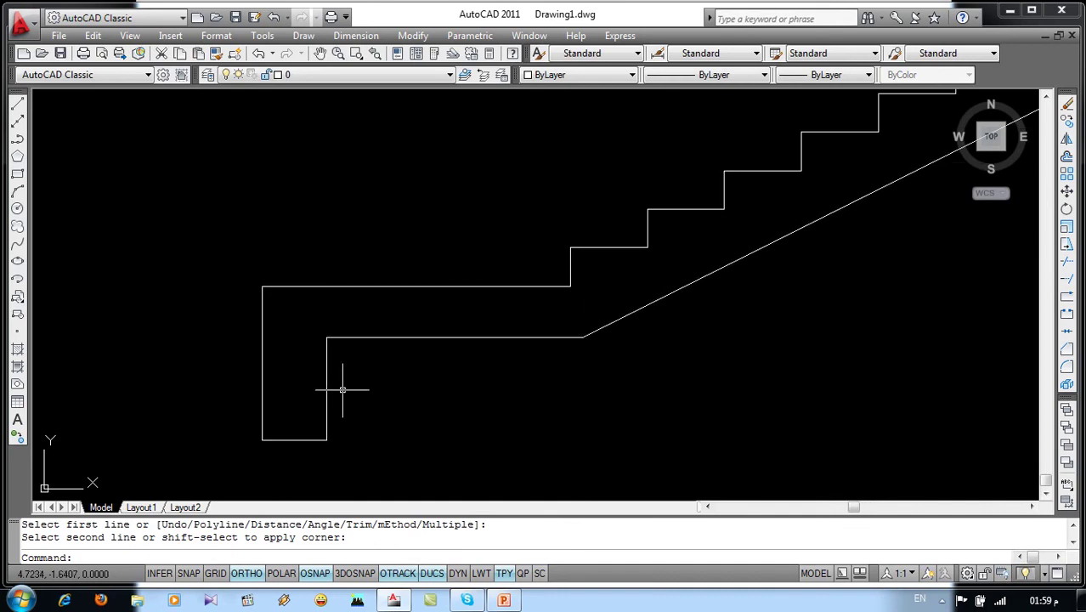
pyautogui.write('c')
# - Offset all four sides of the landing beam 0.025 inward
pyautogui.press('Return')
pyautogui.write('.')
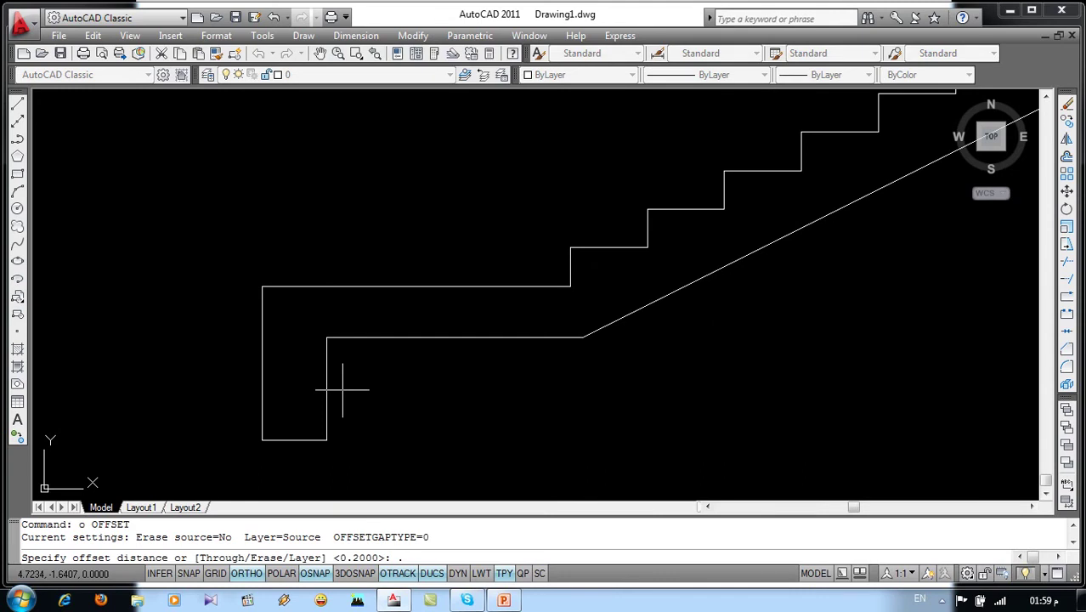
pyautogui.press('Return')
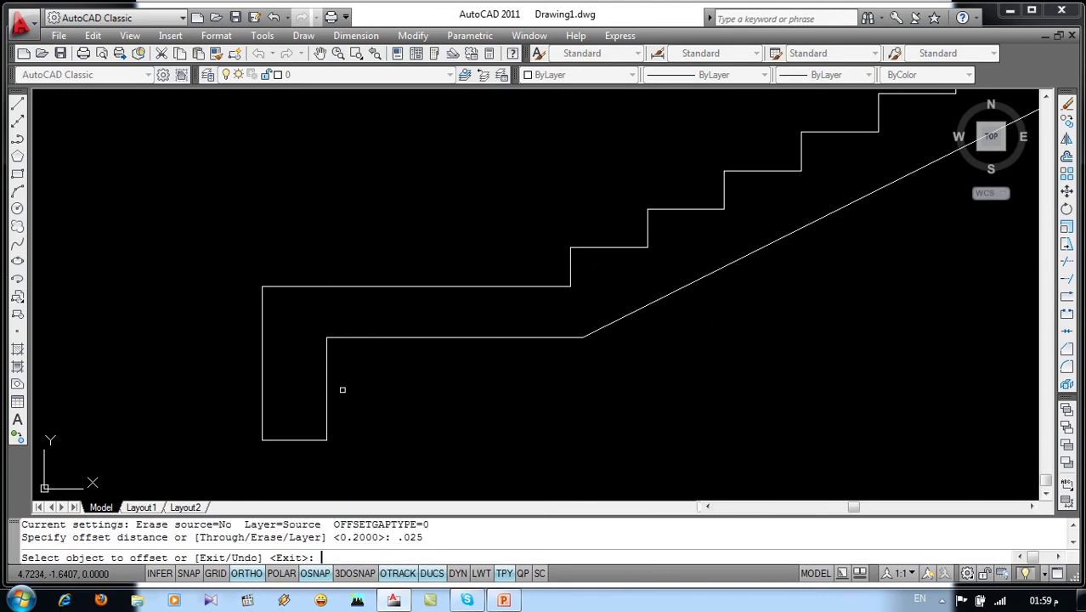
pyautogui.click(268, 379)
pyautogui.click(289, 383)
pyautogui.click(325, 383)
pyautogui.click(293, 399)
pyautogui.click(289, 440)
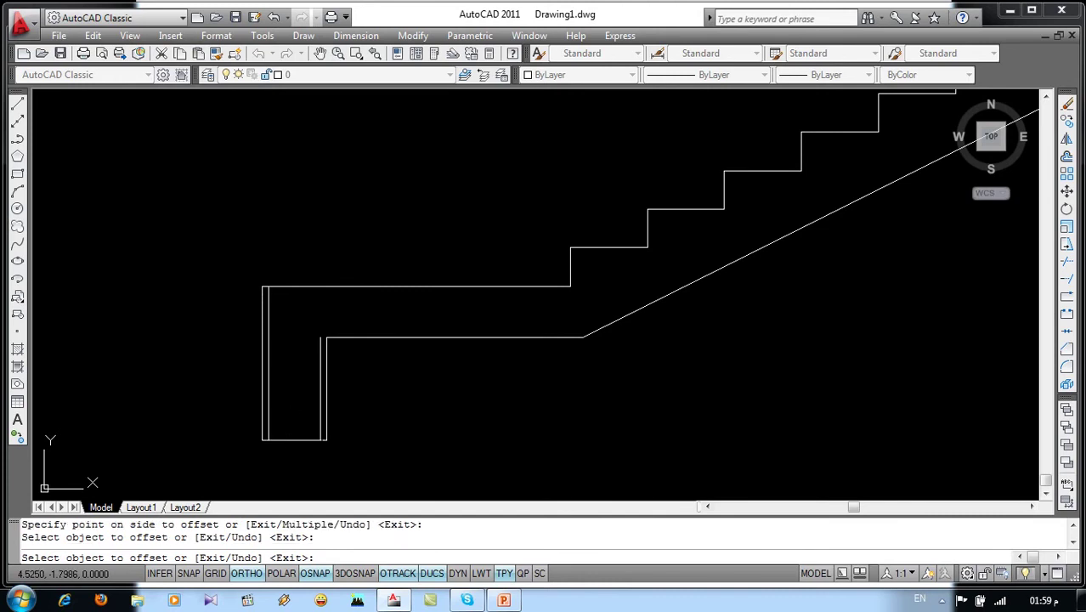
pyautogui.click(288, 439)
pyautogui.click(292, 327)
pyautogui.click(299, 286)
pyautogui.click(292, 364)
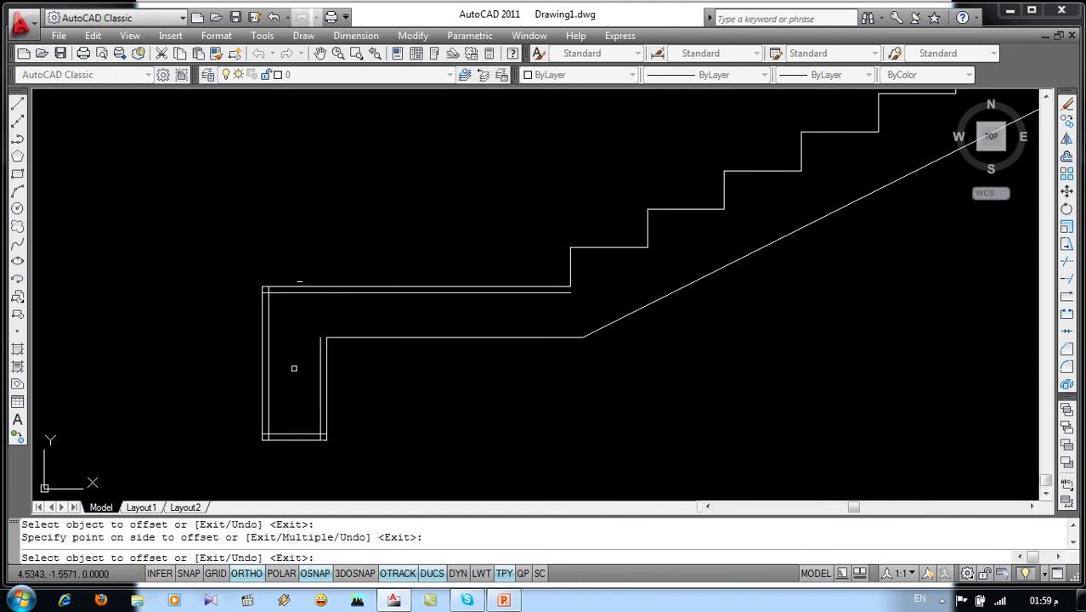
pyautogui.press('Return')
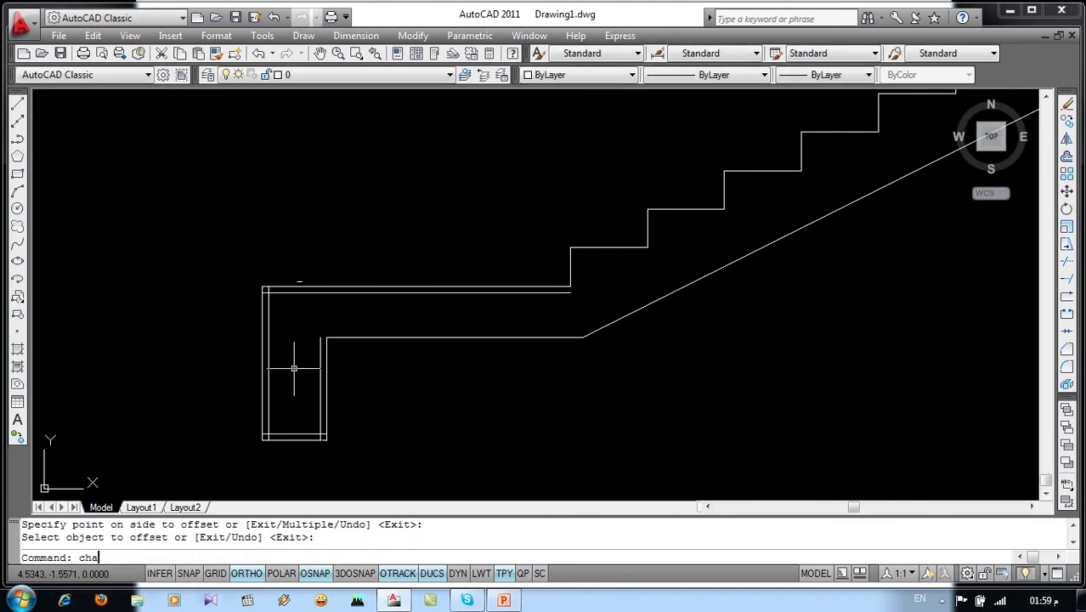
# - Chamfer the inner offset lines together to close the rectangle's corners
pyautogui.press('Return')
pyautogui.click(293, 434)
pyautogui.click(320, 364)
pyautogui.click(285, 291)
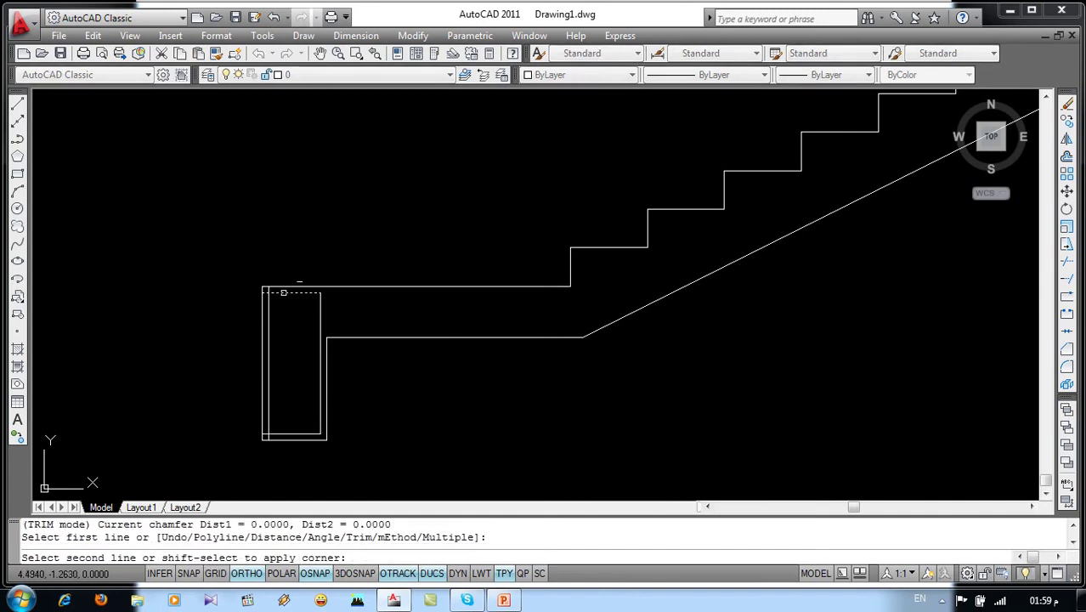
pyautogui.click(267, 319)
pyautogui.press('Return')
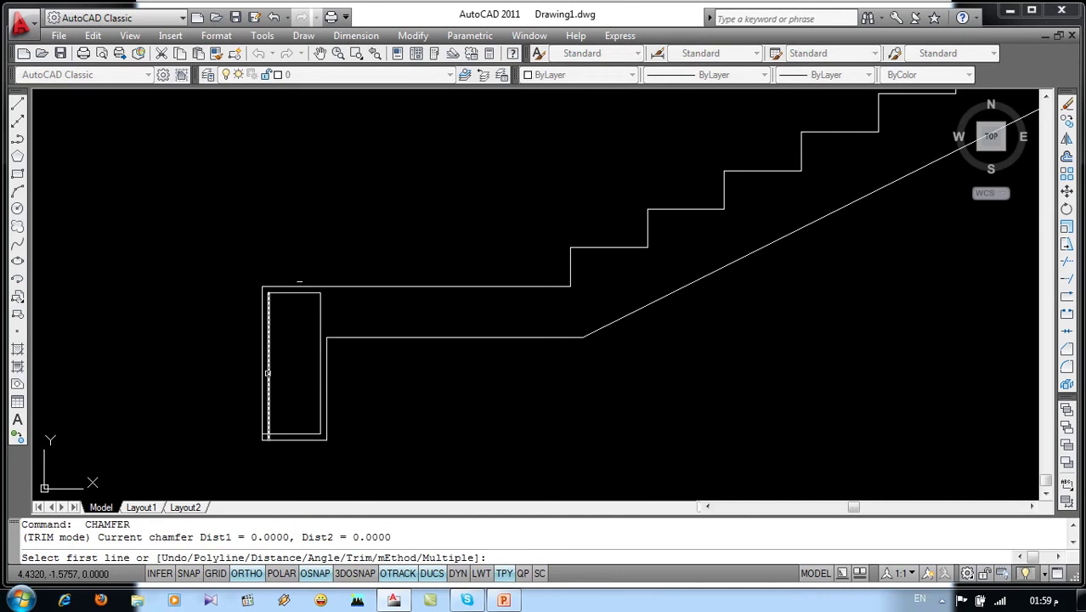
pyautogui.click(268, 372)
pyautogui.click(286, 433)
pyautogui.scroll(3, 284, 434)
# - Place a solid 0.016 donut bar dot in the stirrup's bottom-left corner
pyautogui.write('co')
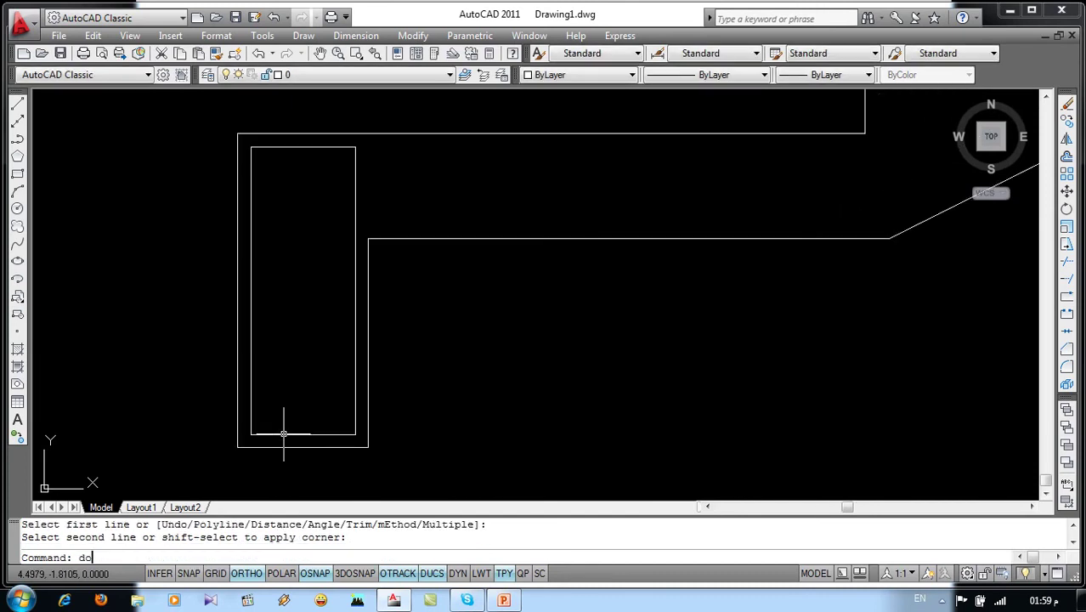
pyautogui.press('Return')
pyautogui.press('Return')
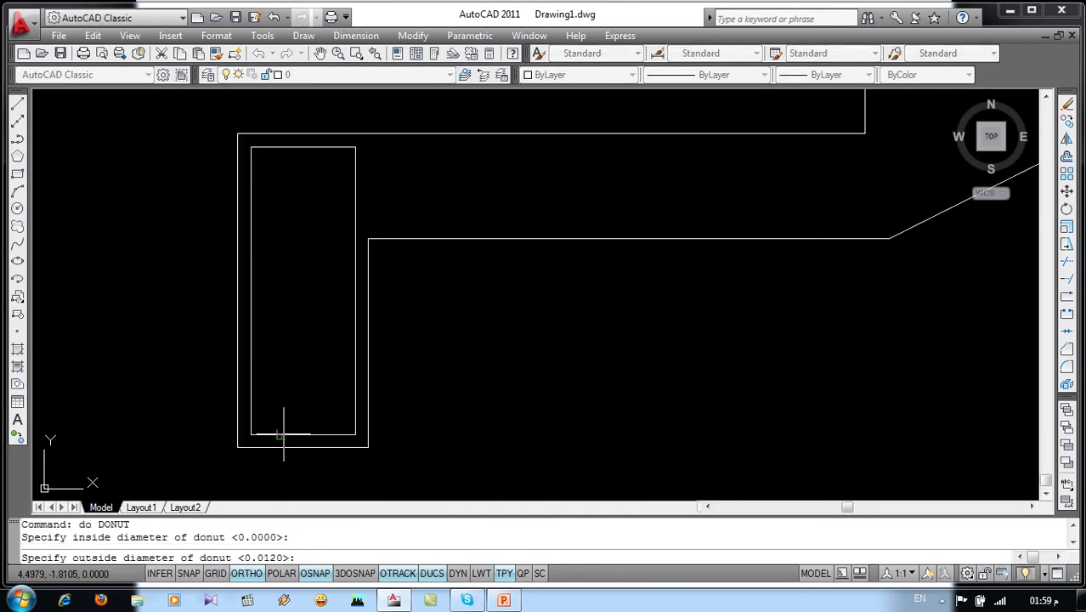
pyautogui.write('.016')
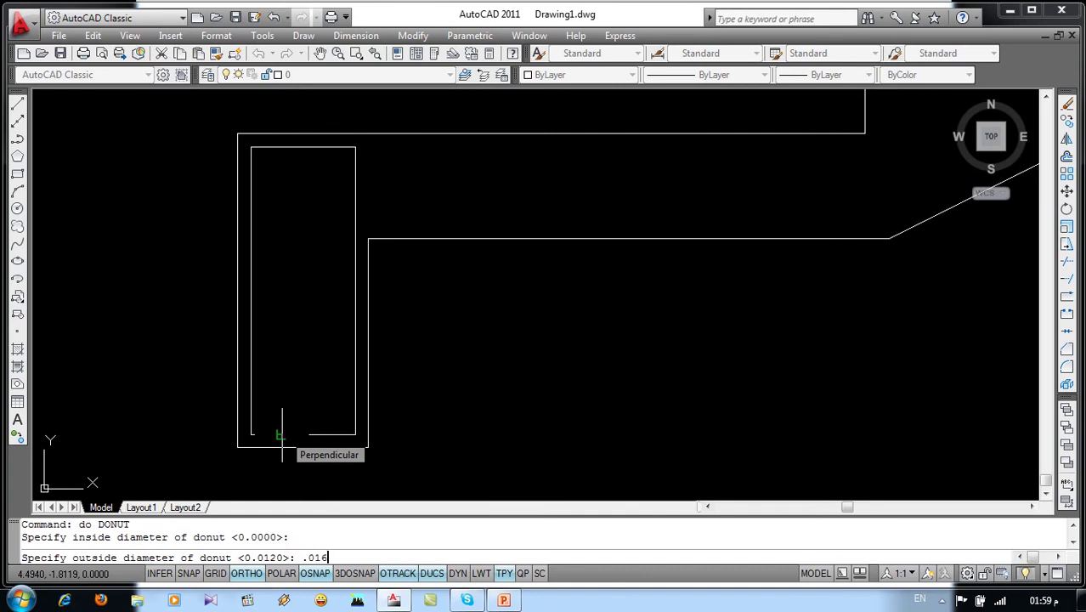
pyautogui.press('Return')
pyautogui.scroll(2, 281, 436)
pyautogui.scroll(3, 255, 436)
pyautogui.scroll(1, 238, 417)
pyautogui.scroll(2, 240, 414)
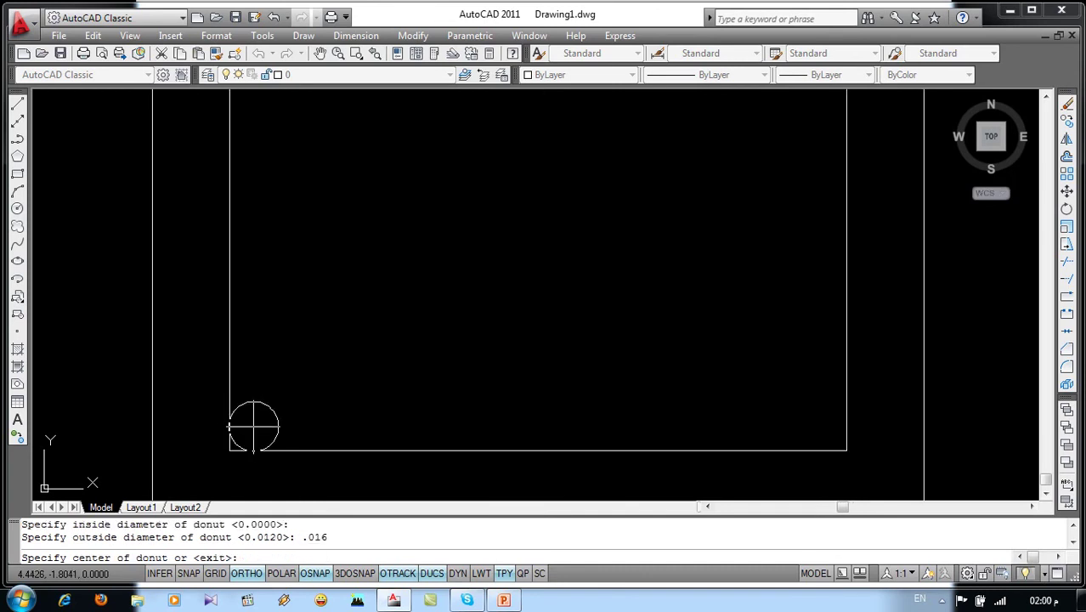
pyautogui.click(254, 425)
pyautogui.scroll(-2, 249, 421)
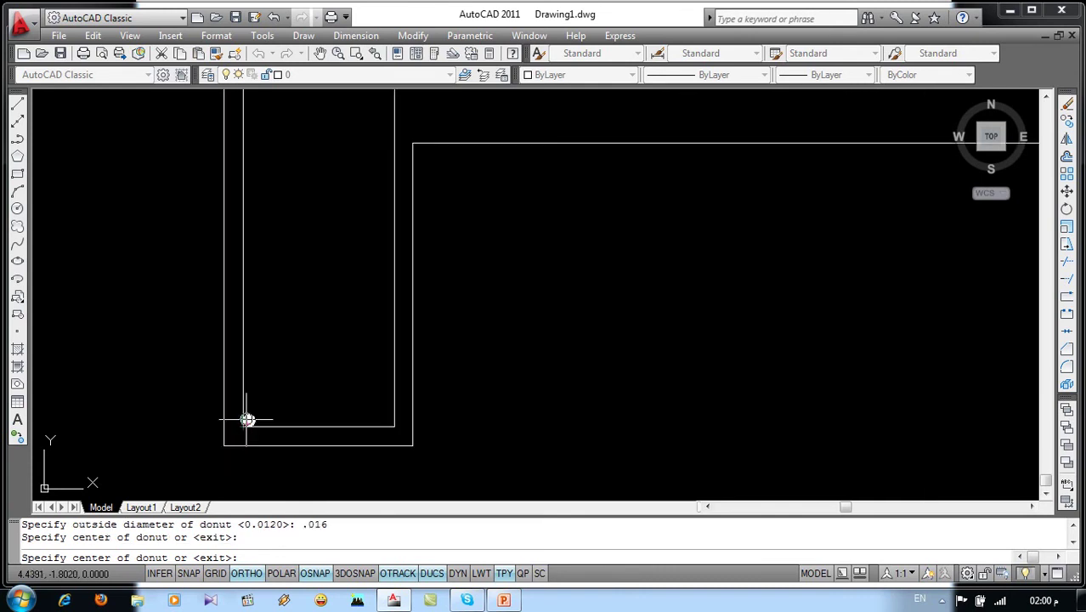
pyautogui.press('Return')
# - Copy the bar dot to the bottom-right corner and two points along the bottom edge
pyautogui.press('Return')
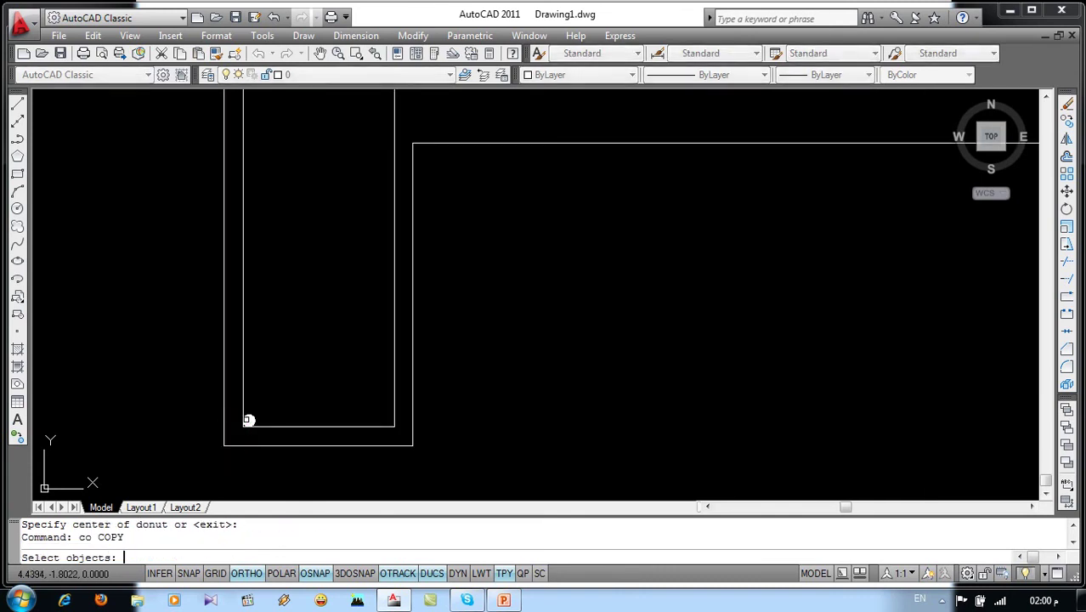
pyautogui.click(247, 420)
pyautogui.press('Return')
pyautogui.scroll(4, 247, 422)
pyautogui.click(249, 426)
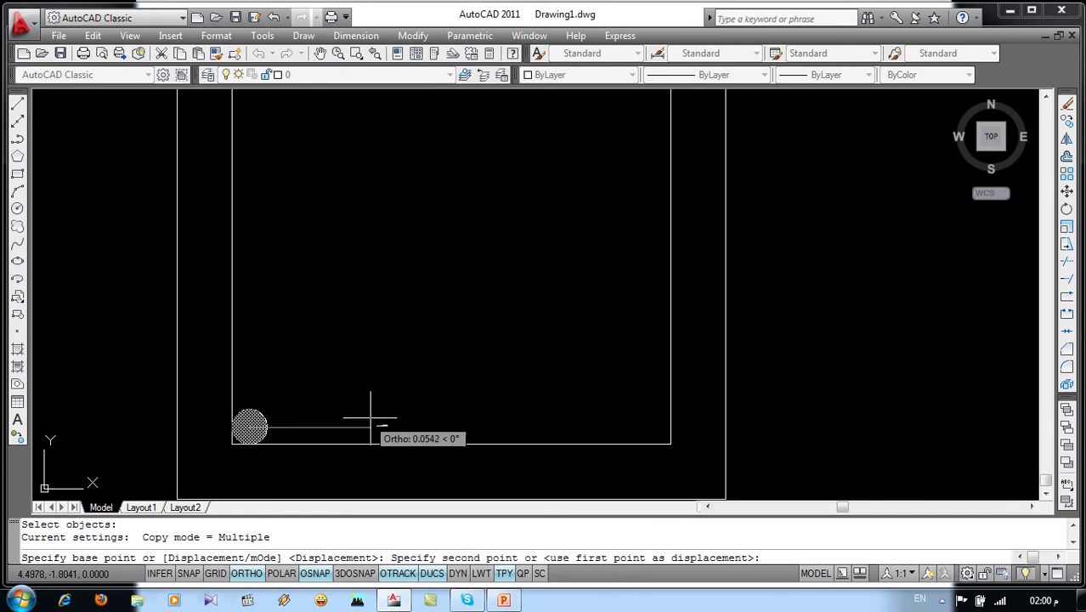
pyautogui.click(651, 428)
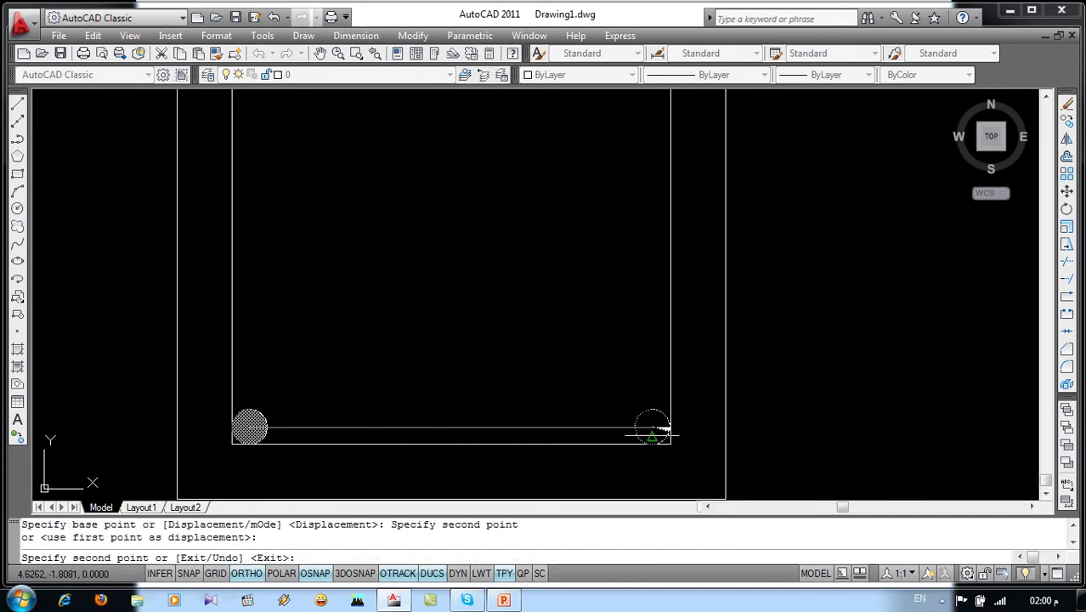
pyautogui.click(507, 427)
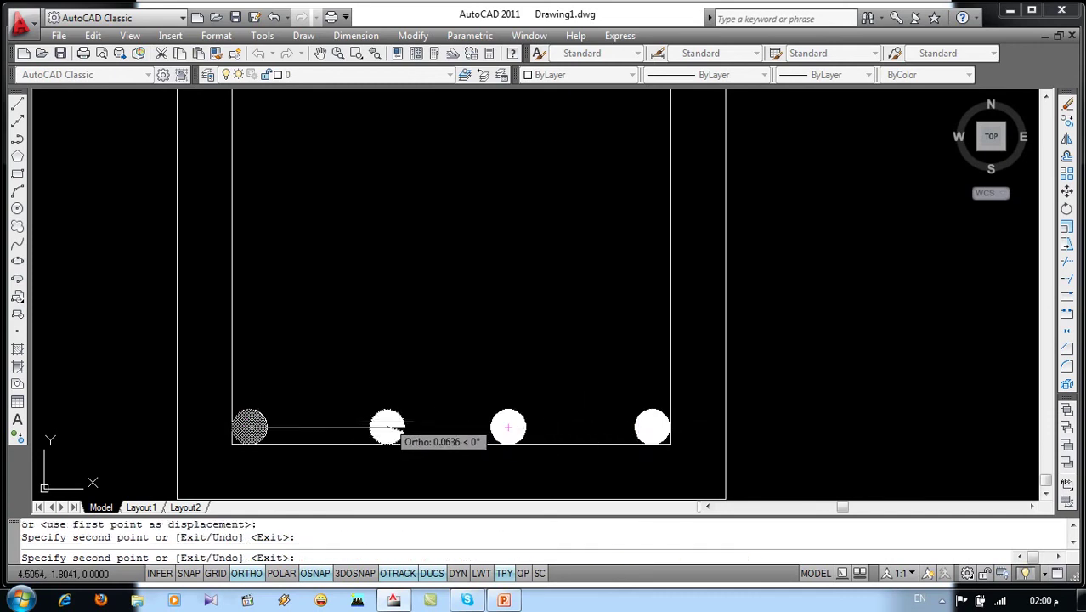
pyautogui.click(382, 427)
pyautogui.press('Return')
pyautogui.press('Return')
# - Copy the two bottom corner dots up into the stirrup's top corners
pyautogui.click(276, 379)
pyautogui.click(241, 419)
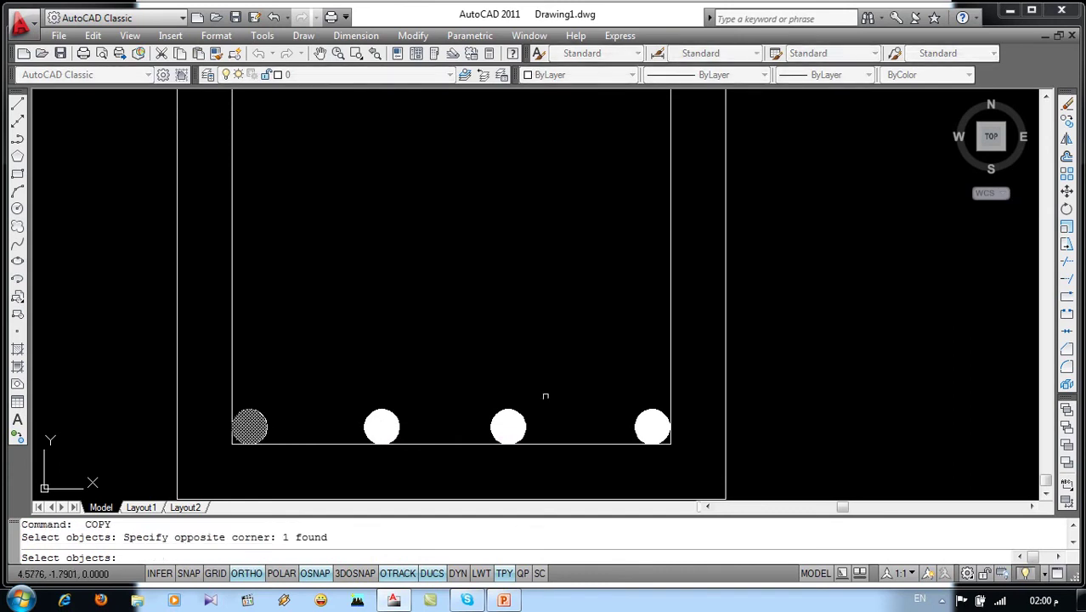
pyautogui.click(649, 397)
pyautogui.click(651, 425)
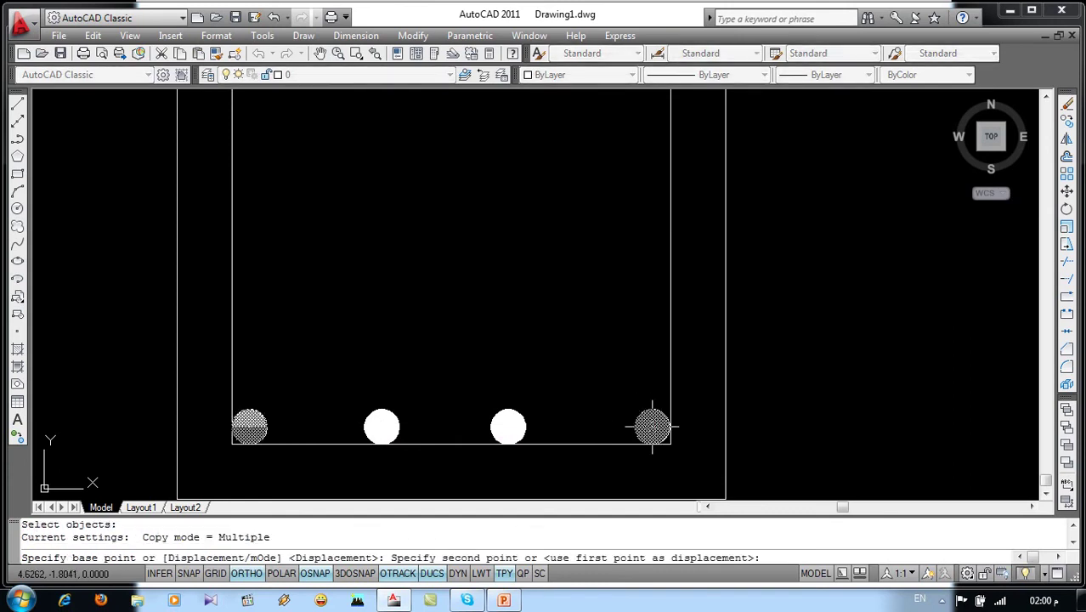
pyautogui.scroll(-3, 651, 424)
pyautogui.scroll(3, 627, 400)
pyautogui.scroll(2, 648, 348)
pyautogui.scroll(2, 671, 350)
pyautogui.scroll(1, 726, 363)
pyautogui.click(735, 384)
pyautogui.click(739, 378)
pyautogui.press('Return')
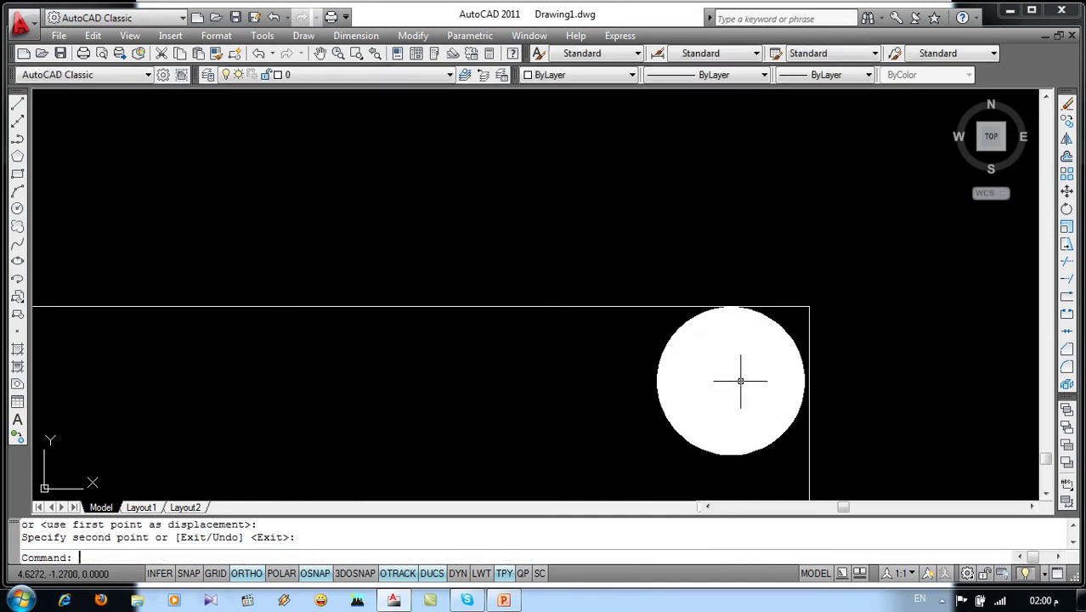
pyautogui.scroll(-8, 739, 378)
pyautogui.scroll(-4, 570, 303)
pyautogui.moveTo(587, 376); pyautogui.dragTo(549, 256, button='middle')
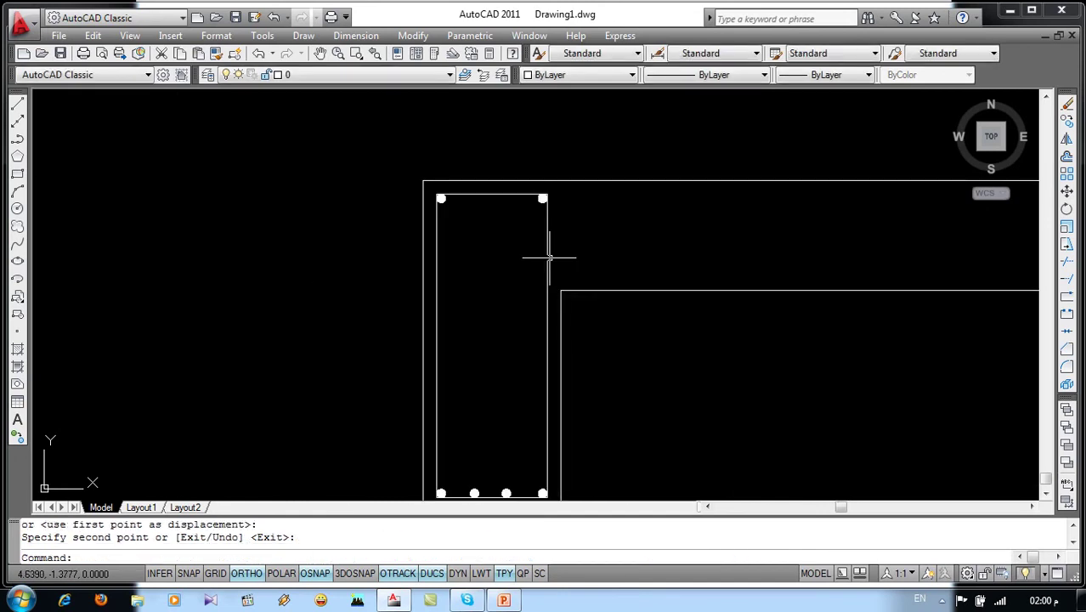
# - Set the fillet radius to 0.008 and round the stirrup's top-right corner
pyautogui.write('f')
pyautogui.press('Return')
pyautogui.press('Return')
pyautogui.write('0')
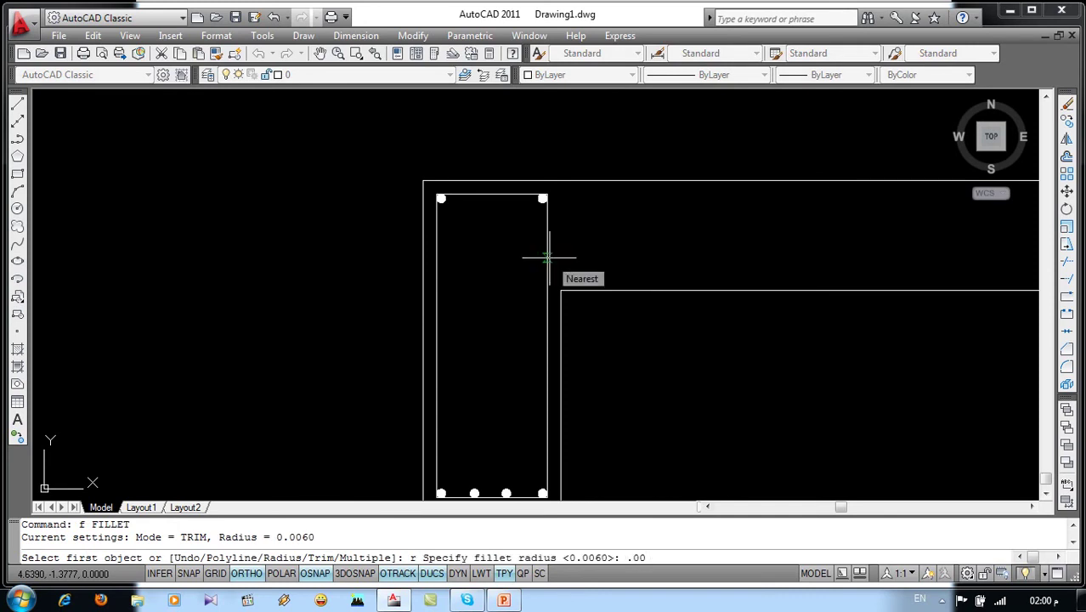
pyautogui.press('Return')
pyautogui.scroll(6, 547, 207)
pyautogui.scroll(3, 546, 207)
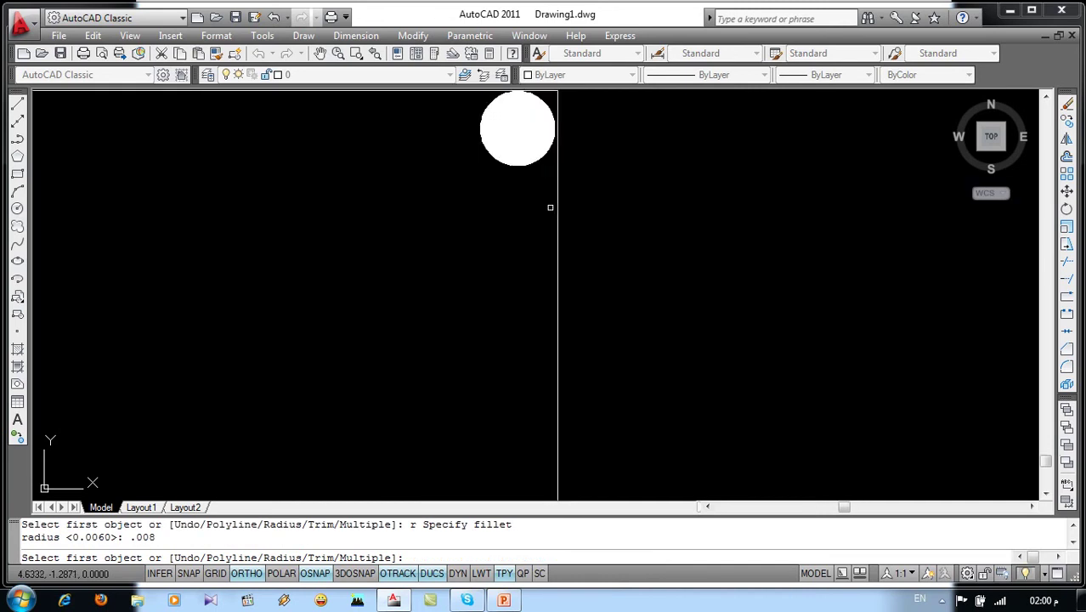
pyautogui.click(554, 208)
pyautogui.moveTo(557, 215); pyautogui.dragTo(577, 345, button='middle')
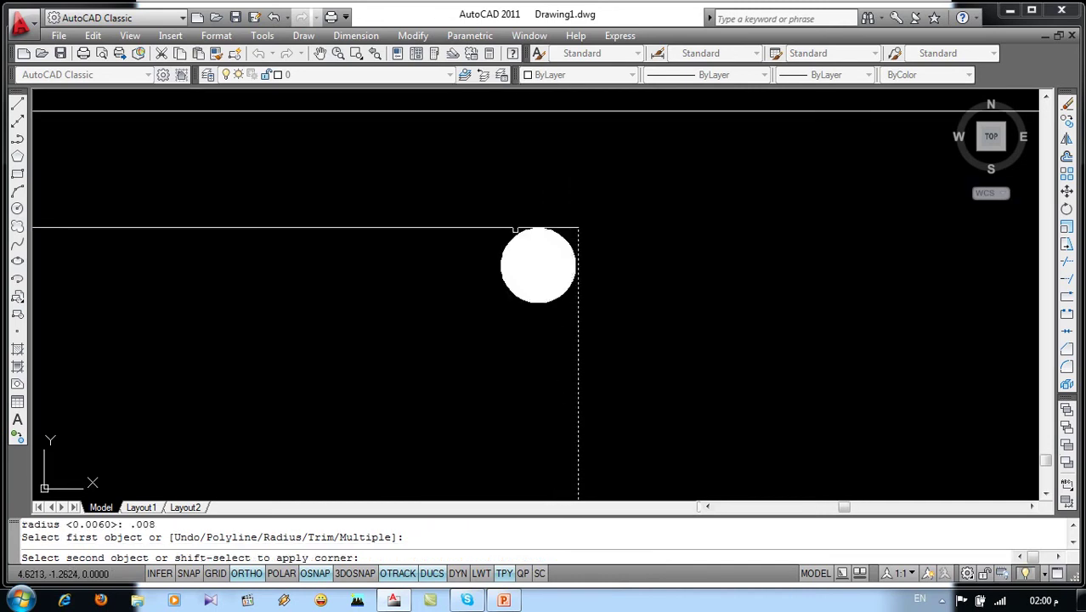
pyautogui.click(577, 340)
pyautogui.scroll(-4, 546, 207)
pyautogui.scroll(3, 396, 204)
# - Round the stirrup's top-left corner with the same 0.008 fillet
pyautogui.press('Return')
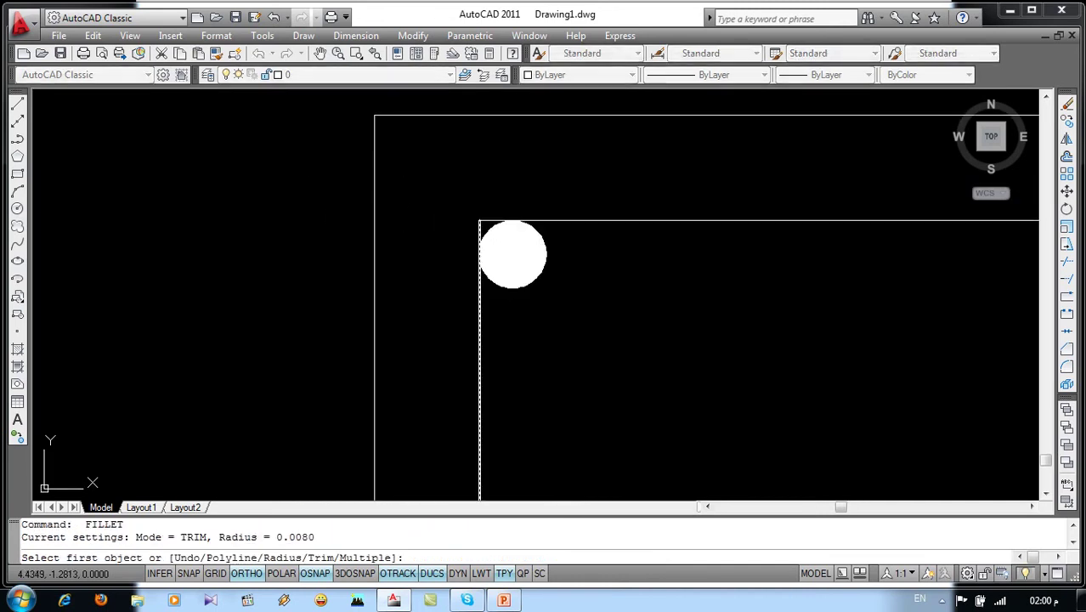
pyautogui.click(480, 297)
pyautogui.click(546, 222)
pyautogui.scroll(-5, 546, 221)
pyautogui.moveTo(582, 327); pyautogui.dragTo(586, 191, button='middle')
pyautogui.scroll(5, 596, 345)
# - Round the stirrup's bottom-right and bottom-left corners with 0.008 fillets
pyautogui.press('Return')
pyautogui.click(615, 332)
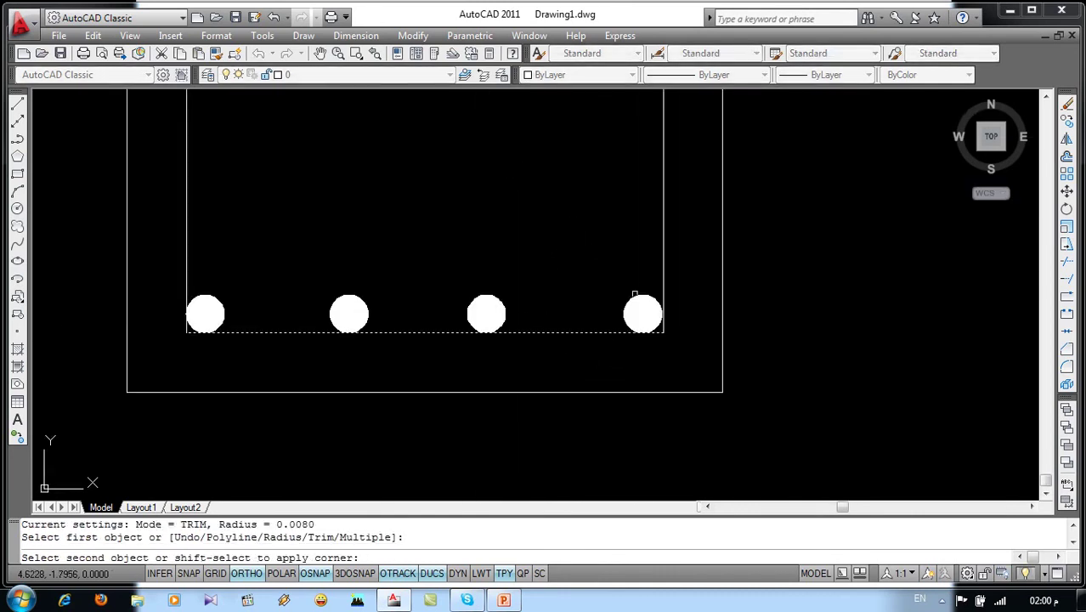
pyautogui.click(662, 285)
pyautogui.press('Return')
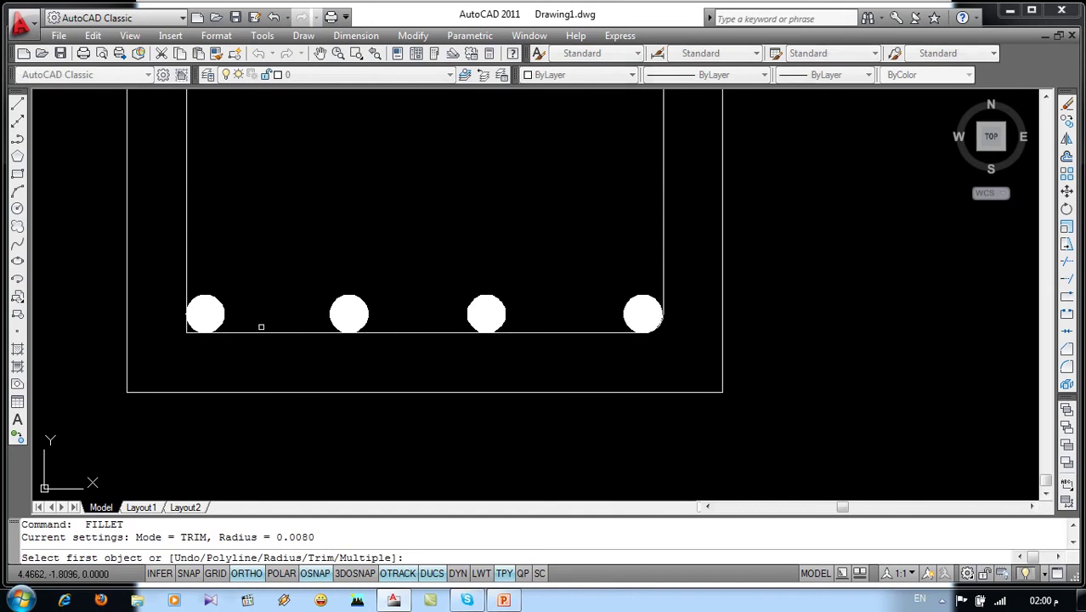
pyautogui.click(256, 333)
pyautogui.click(187, 255)
pyautogui.scroll(-6, 387, 420)
pyautogui.scroll(-4, 386, 420)
pyautogui.scroll(3, 398, 365)
# - Draw a diagonal hook line from the top corner bar's centre into the stirrup
pyautogui.scroll(2, 407, 305)
pyautogui.write('l')
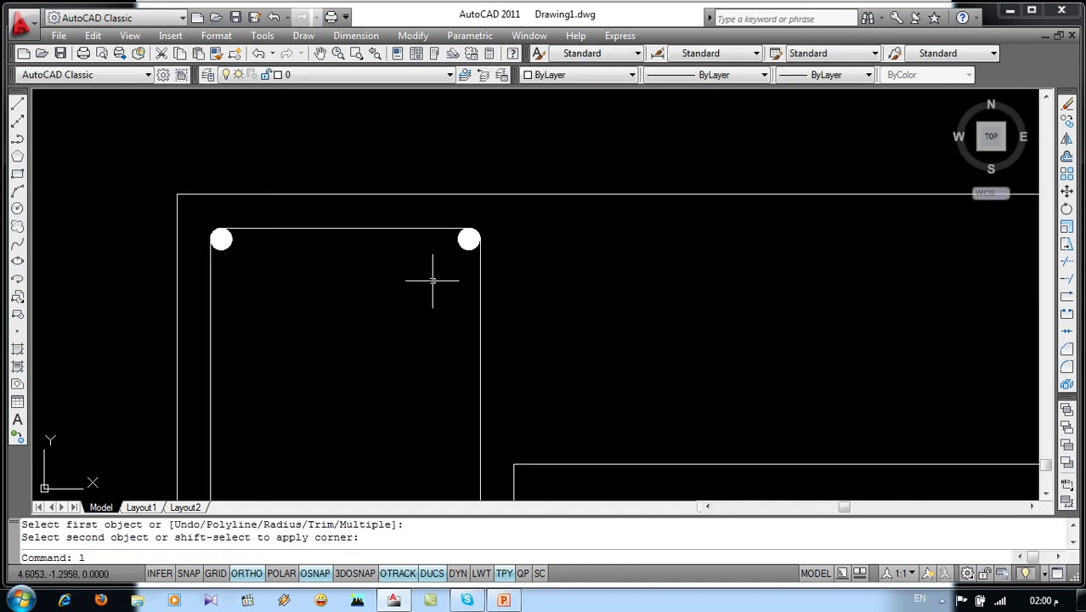
pyautogui.scroll(2, 446, 263)
pyautogui.press('Return')
pyautogui.click(476, 228)
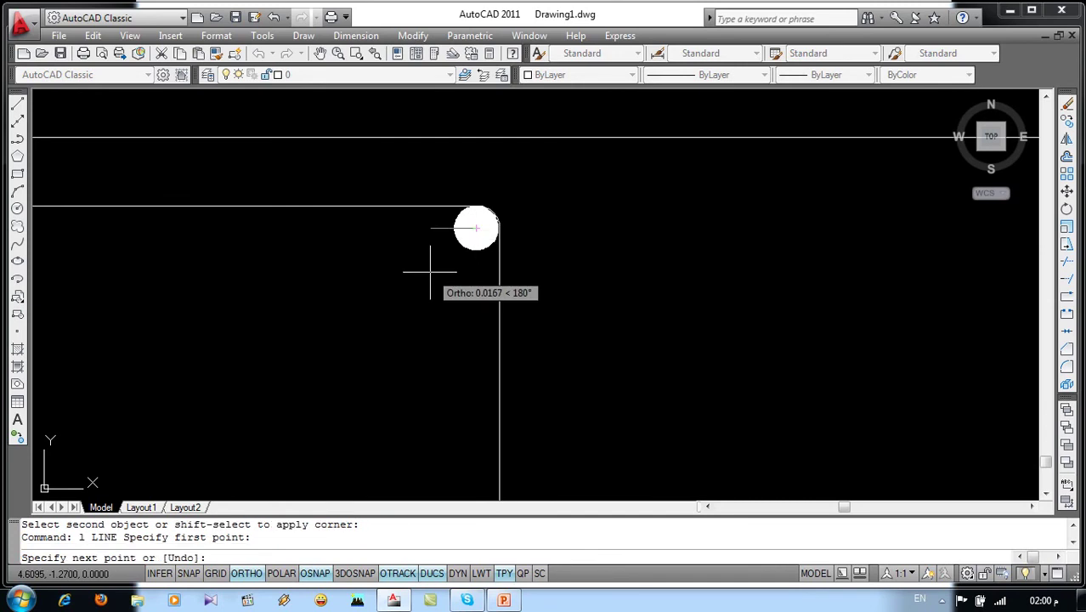
pyautogui.press('F8')
pyautogui.click(423, 272)
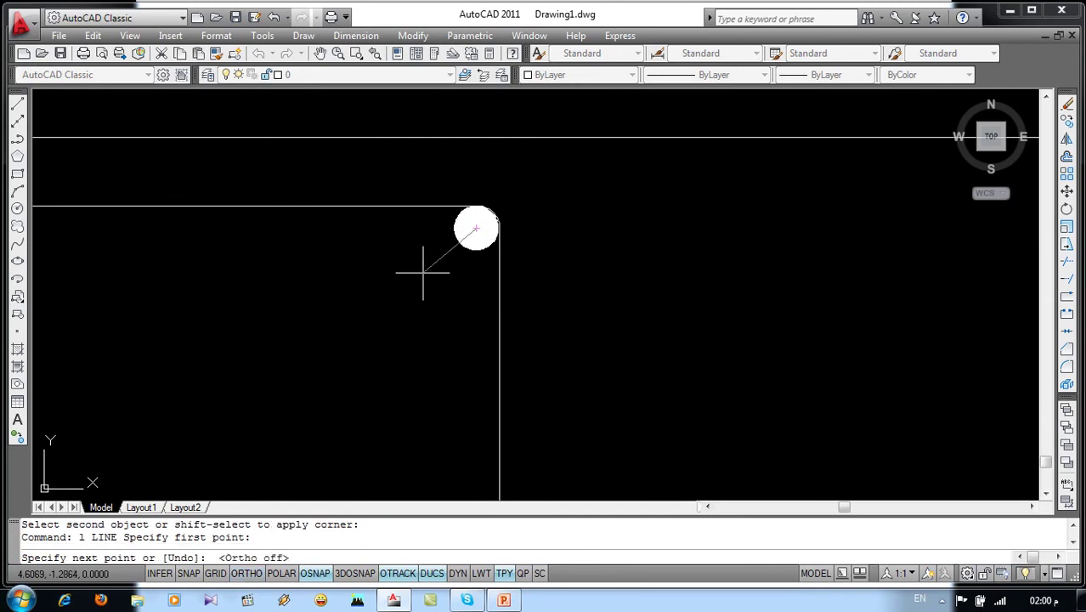
pyautogui.press('Return')
# - Offset the hook line at 0.025 and delete the misplaced copy
pyautogui.press('Return')
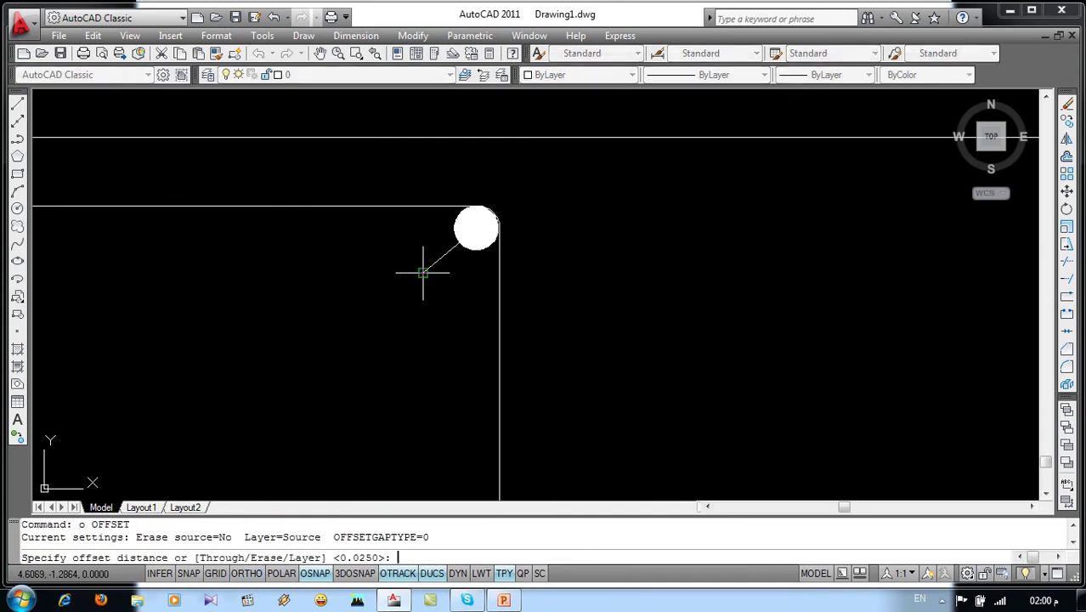
pyautogui.press('Return')
pyautogui.click(419, 272)
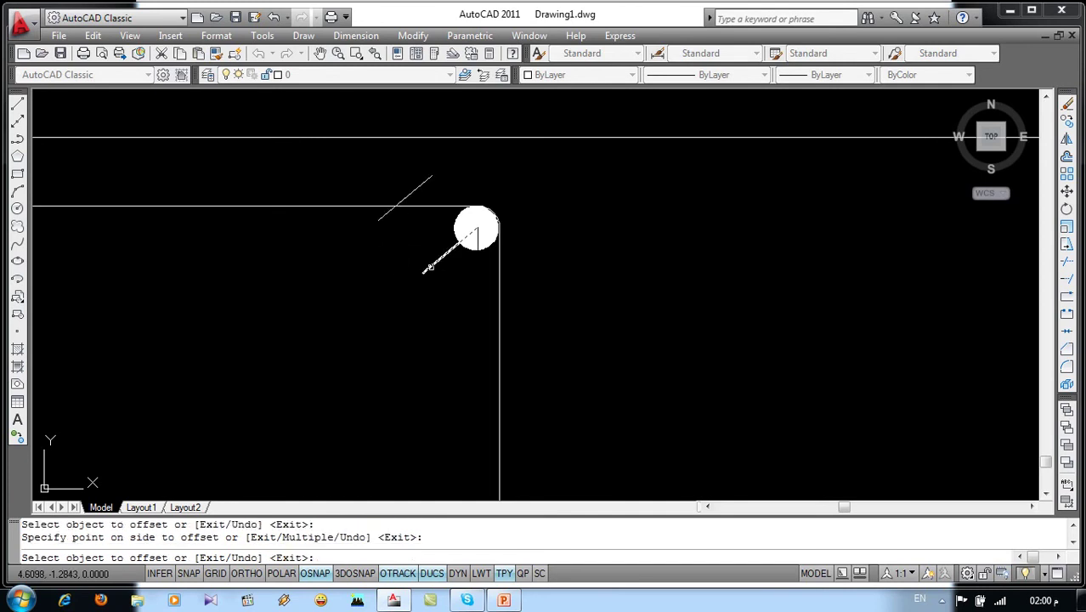
pyautogui.press('Escape')
pyautogui.press('Escape')
pyautogui.click(411, 192)
pyautogui.press('Delete')
# - Offset the hook line 0.008 and delete the extra middle line
pyautogui.write('o')
pyautogui.press('Return')
pyautogui.write('.')
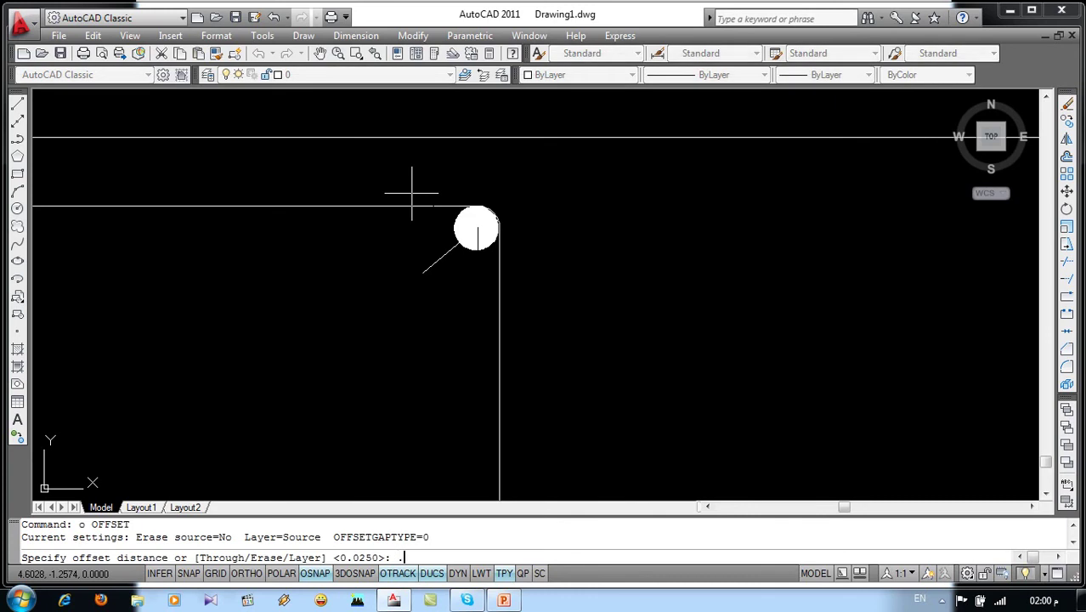
pyautogui.press('Return')
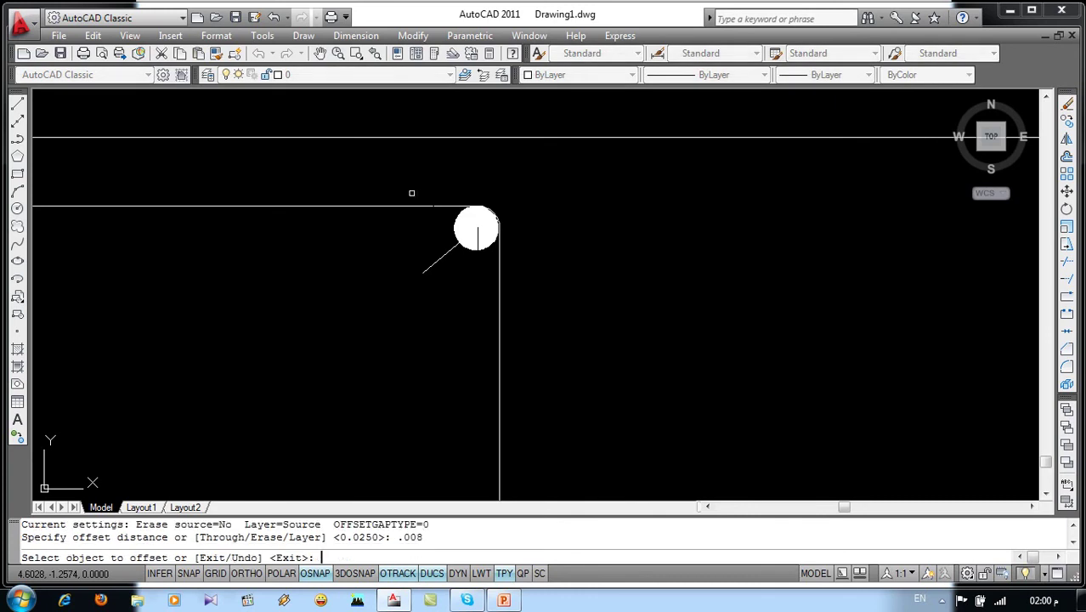
pyautogui.click(448, 251)
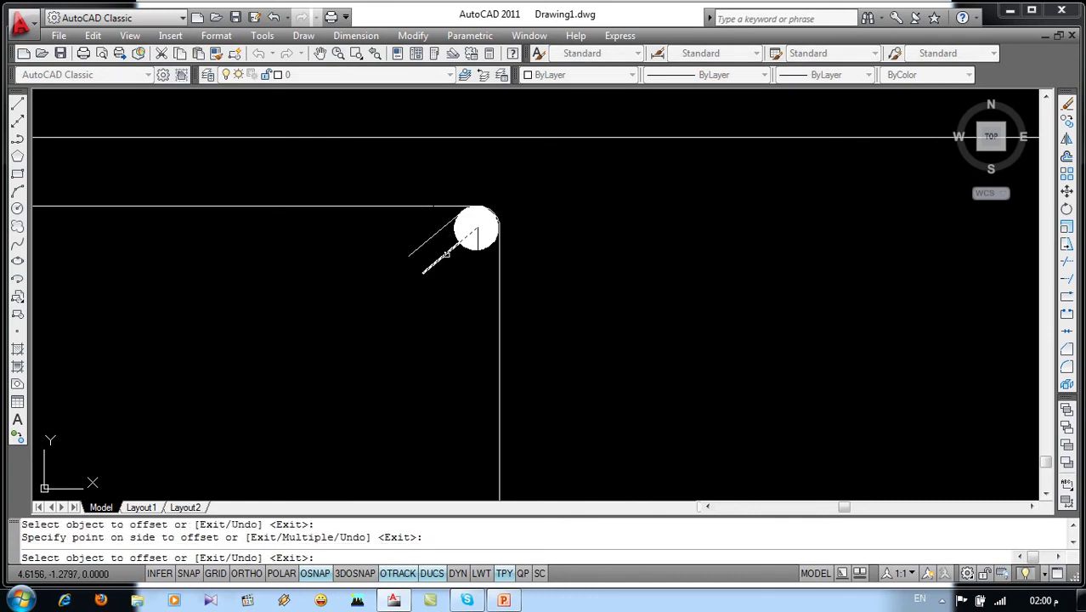
pyautogui.press('Escape')
pyautogui.click(438, 259)
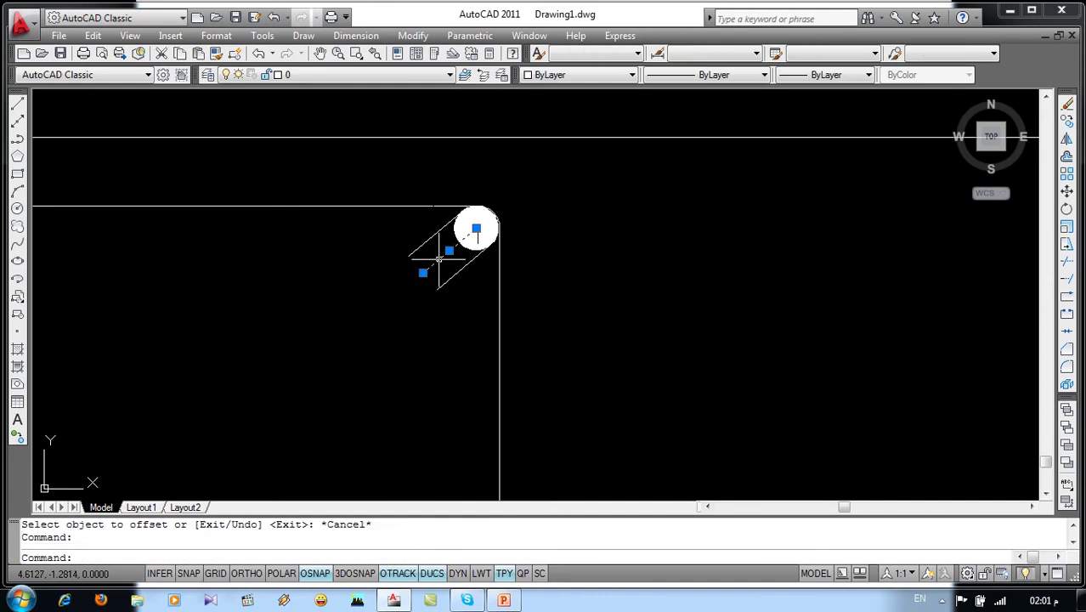
pyautogui.press('Delete')
pyautogui.scroll(-2, 438, 259)
pyautogui.scroll(-2, 442, 245)
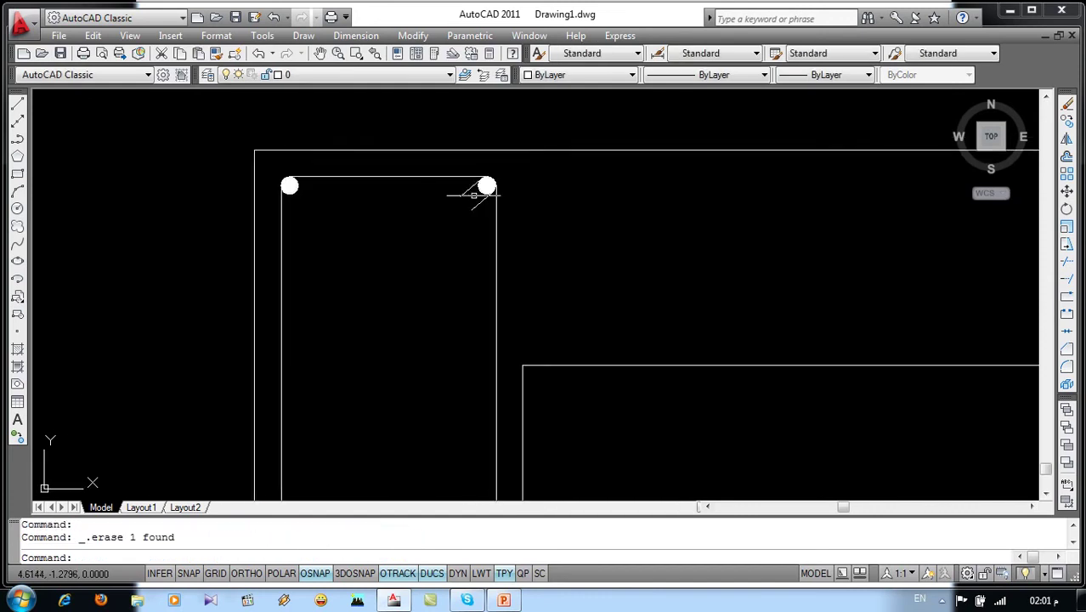
pyautogui.scroll(-3, 473, 192)
# - Recolour the lower beam's stirrup, bar dots and hook yellow
pyautogui.click(488, 182)
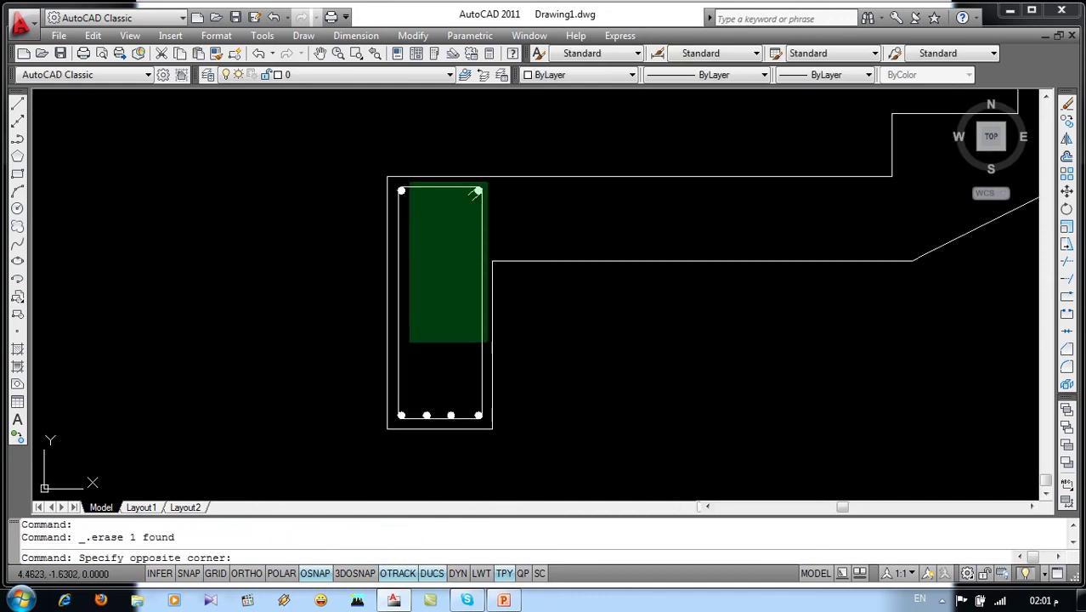
pyautogui.click(394, 424)
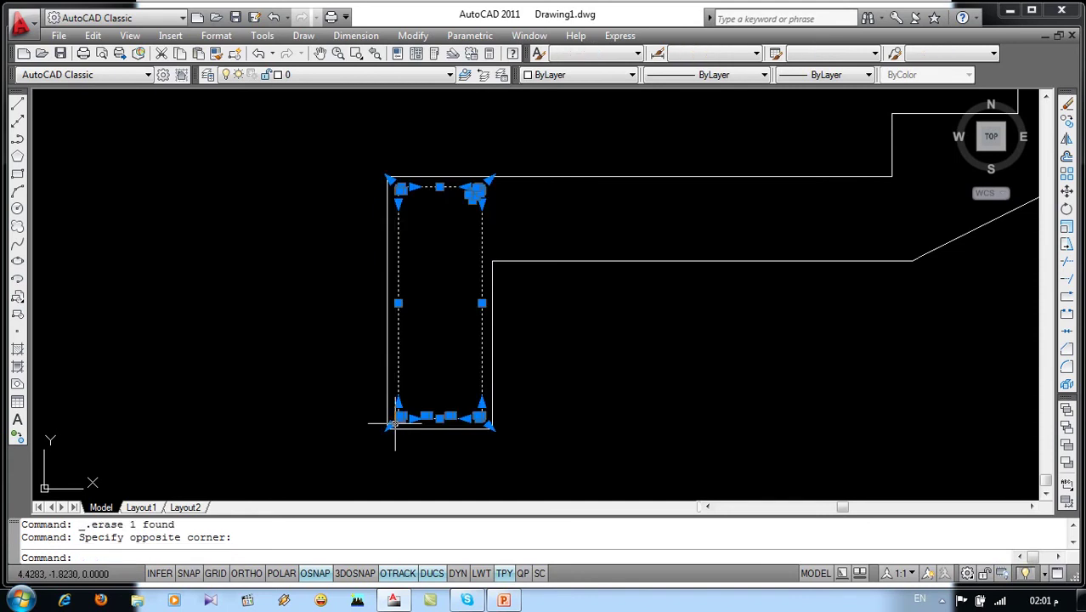
pyautogui.click(575, 77)
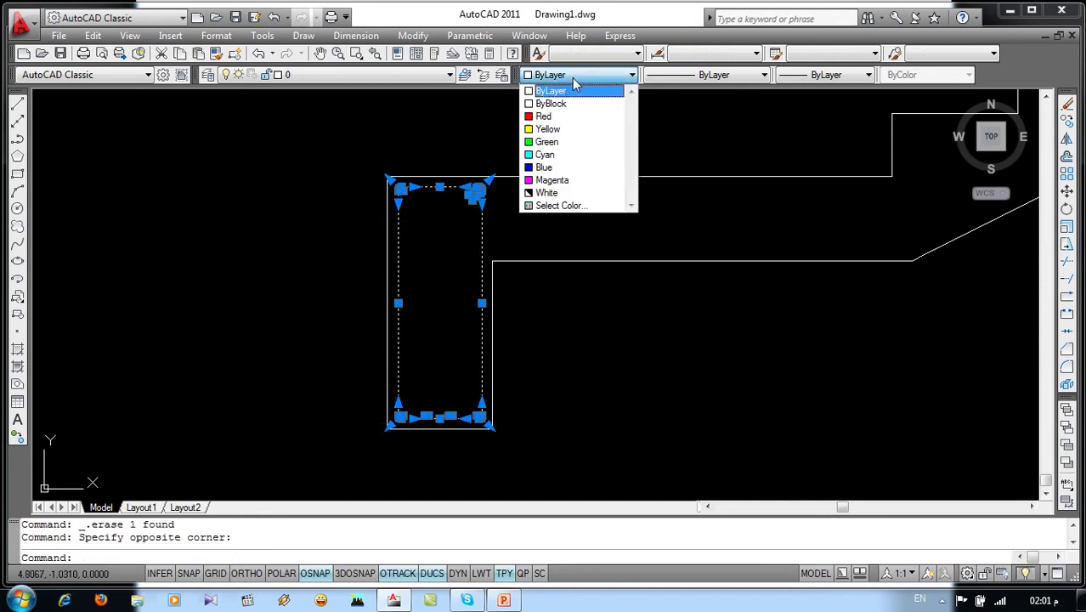
pyautogui.click(560, 128)
pyautogui.press('Escape')
pyautogui.press('Escape')
pyautogui.moveTo(487, 275); pyautogui.dragTo(358, 268, button='middle')
# - Copy the 14 reinforcement objects from the beam's lower-left corner into the upper landing beam
pyautogui.write('o')
pyautogui.press('Return')
pyautogui.click(341, 179)
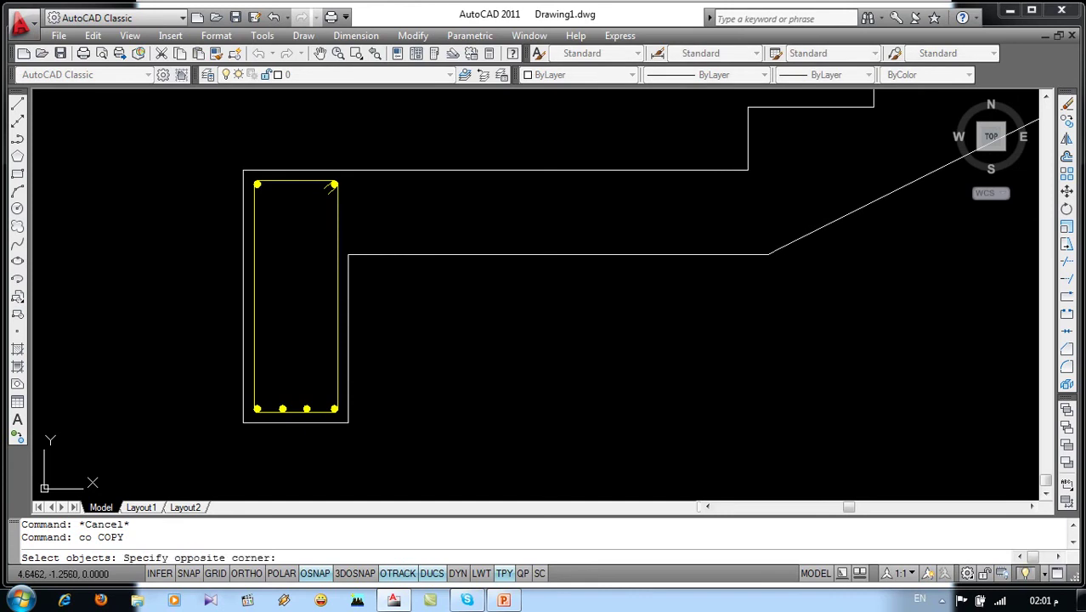
pyautogui.click(246, 416)
pyautogui.press('Return')
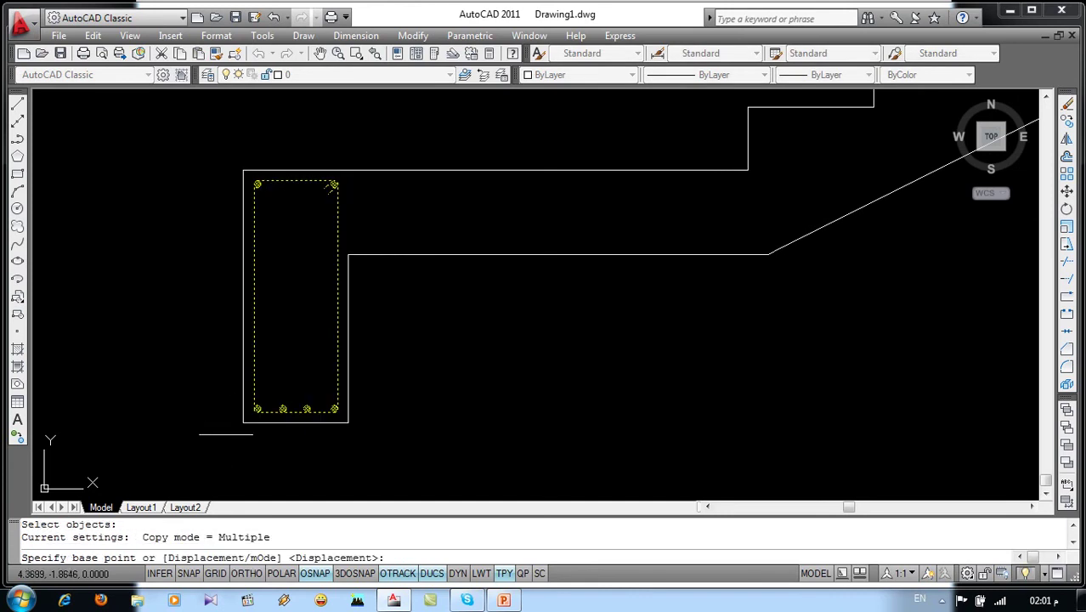
pyautogui.click(243, 422)
pyautogui.scroll(-5, 243, 421)
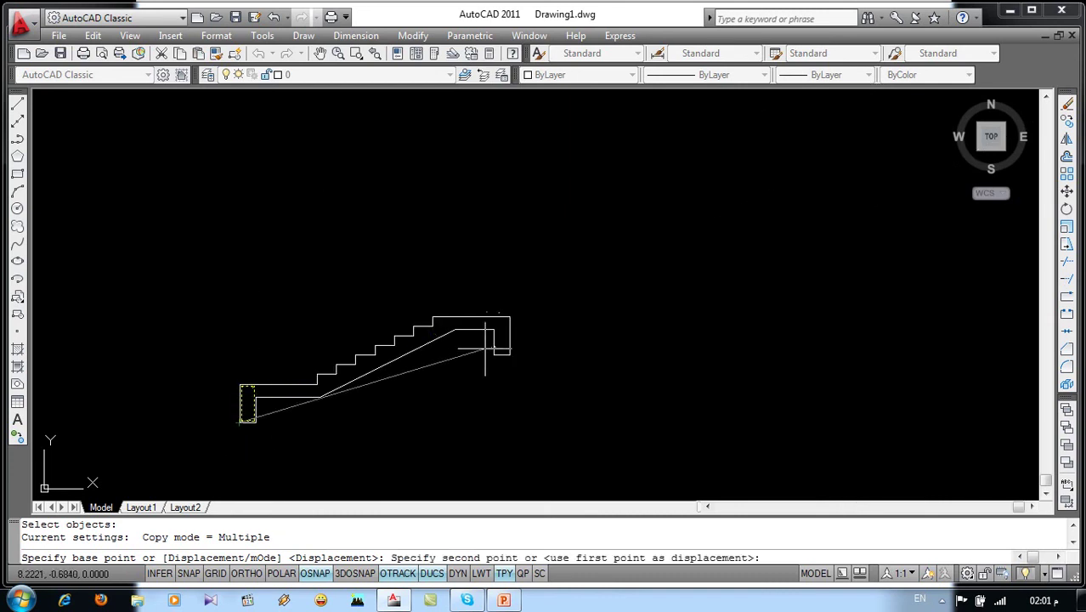
pyautogui.scroll(4, 490, 350)
pyautogui.click(510, 416)
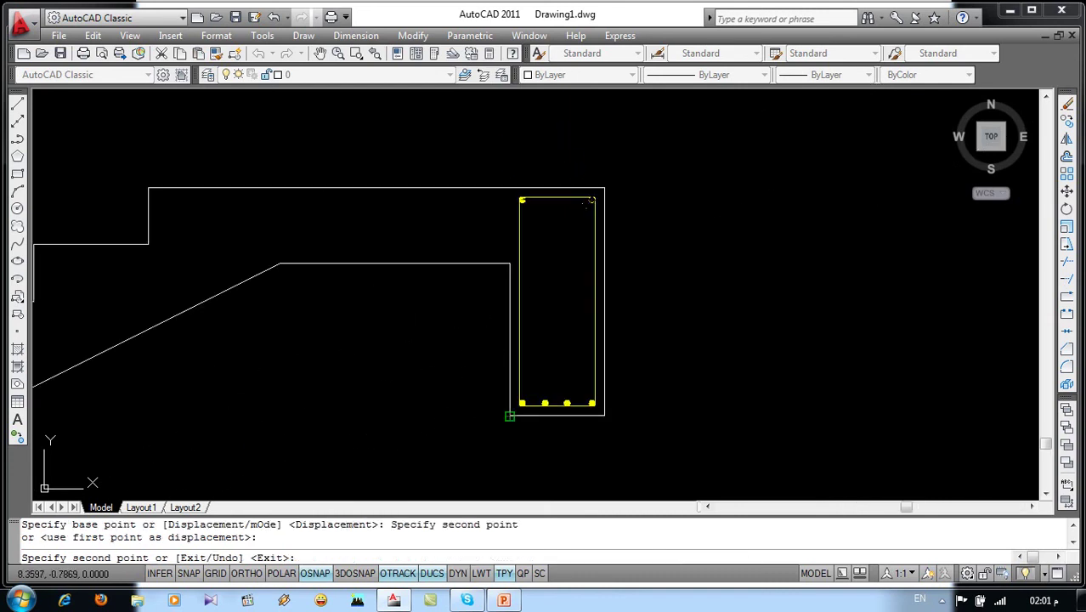
pyautogui.press('Escape')
pyautogui.scroll(-3, 424, 439)
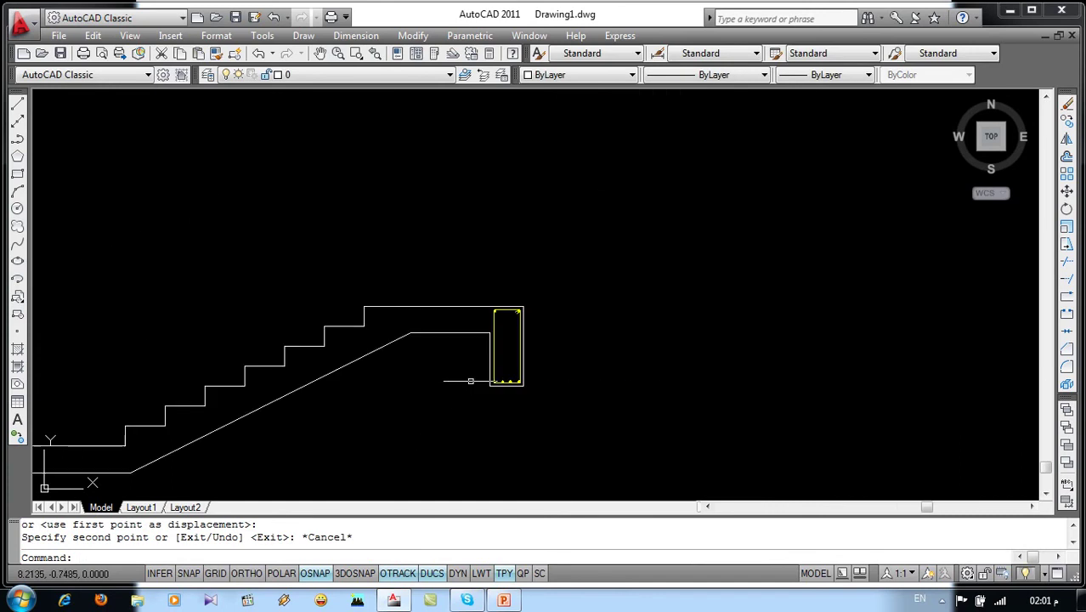
pyautogui.moveTo(467, 393); pyautogui.dragTo(686, 321, button='middle')
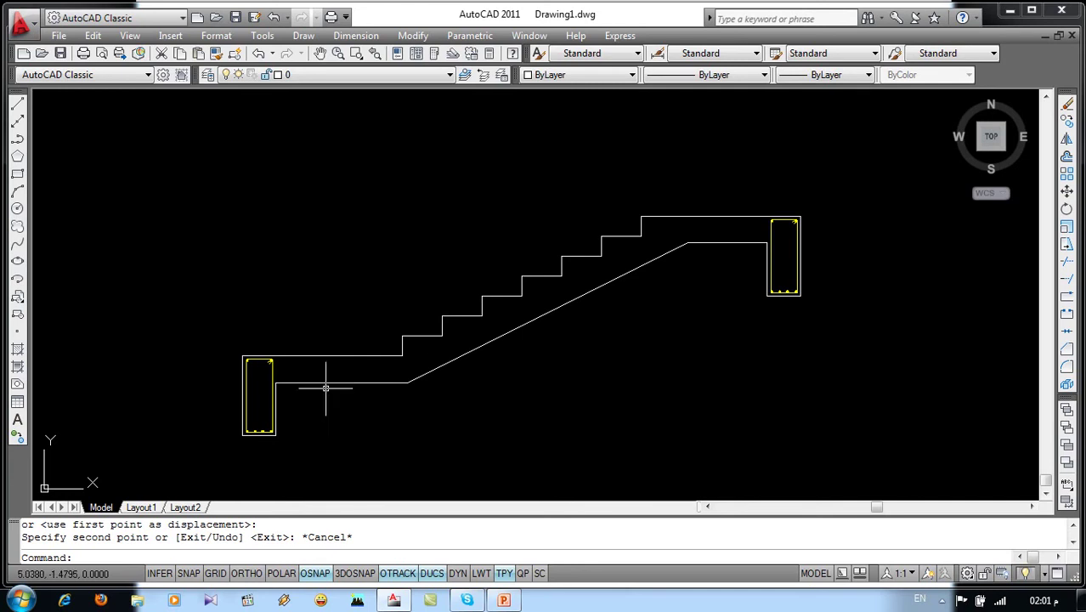
pyautogui.scroll(2, 325, 388)
# - Offset the lower landing, waist and upper landing soffit lines 0.025 upward
pyautogui.press('Return')
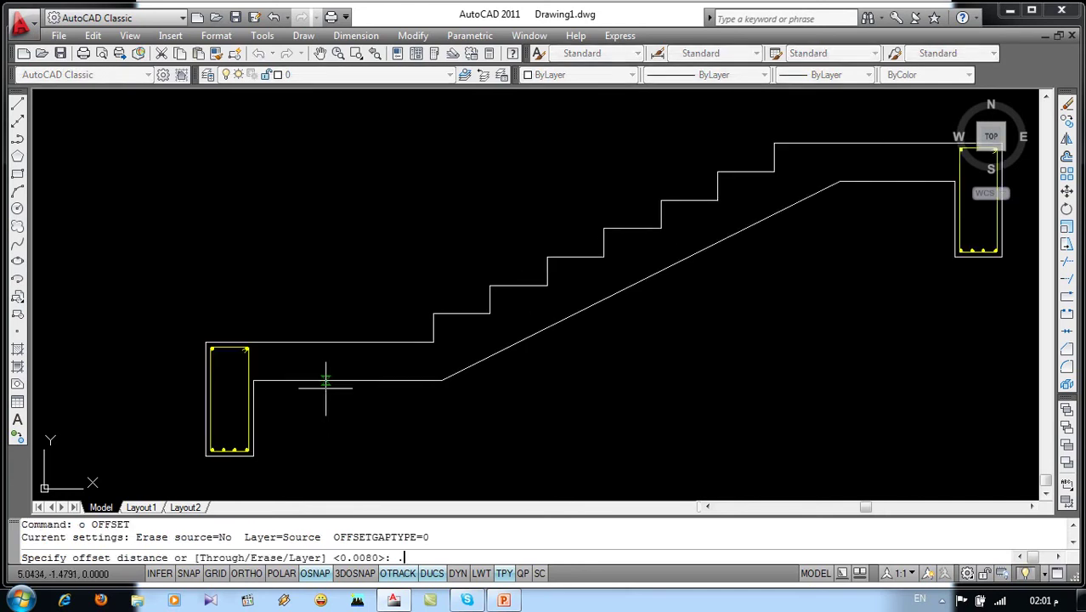
pyautogui.write('.025')
pyautogui.press('Return')
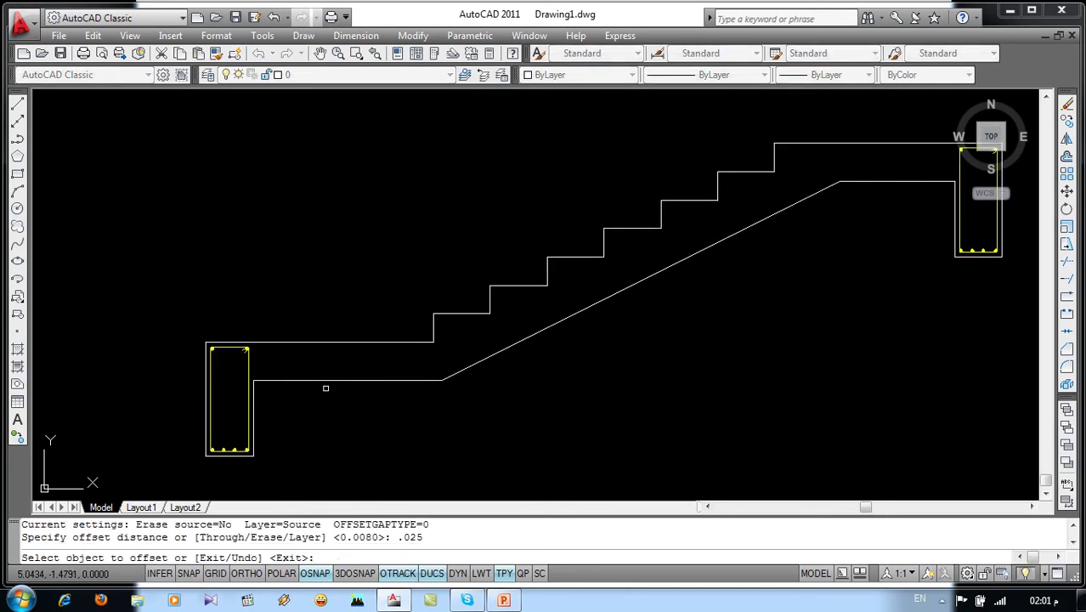
pyautogui.click(366, 380)
pyautogui.click(488, 360)
pyautogui.click(510, 347)
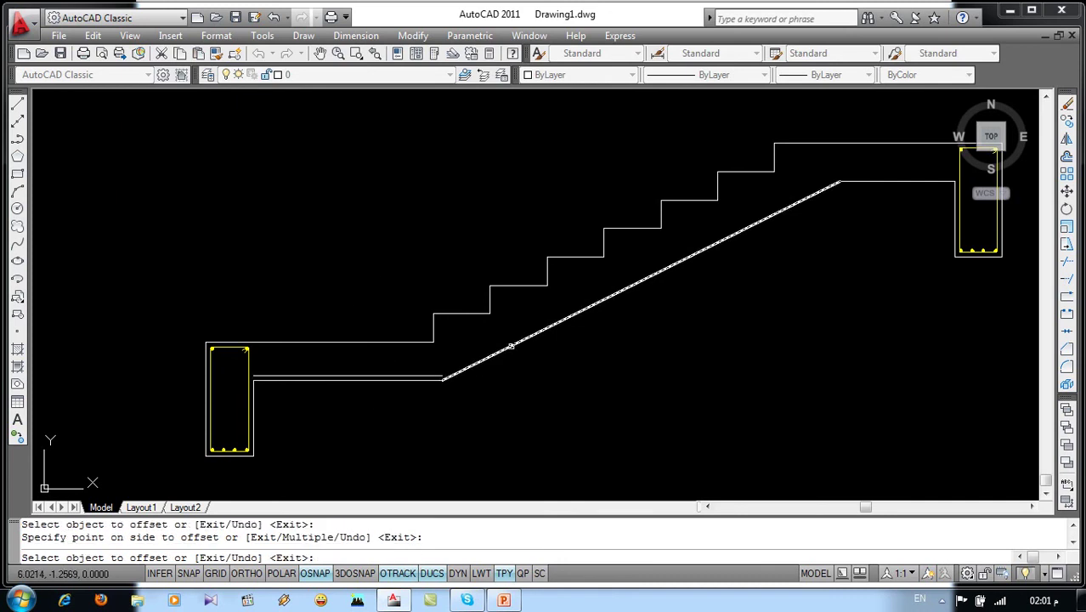
pyautogui.click(492, 244)
pyautogui.click(936, 179)
pyautogui.click(850, 213)
pyautogui.press('Return')
pyautogui.scroll(3, 212, 378)
pyautogui.write('ex')
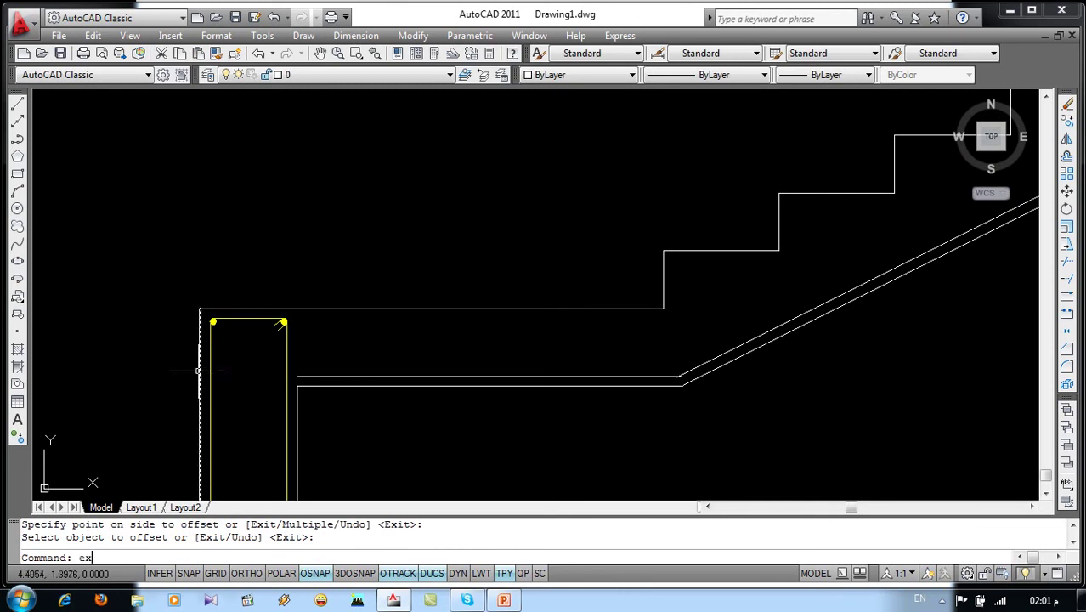
# - Extend the new lower landing bar line to the left beam's yellow edge
pyautogui.press('Return')
pyautogui.click(211, 365)
pyautogui.press('Return')
pyautogui.click(315, 378)
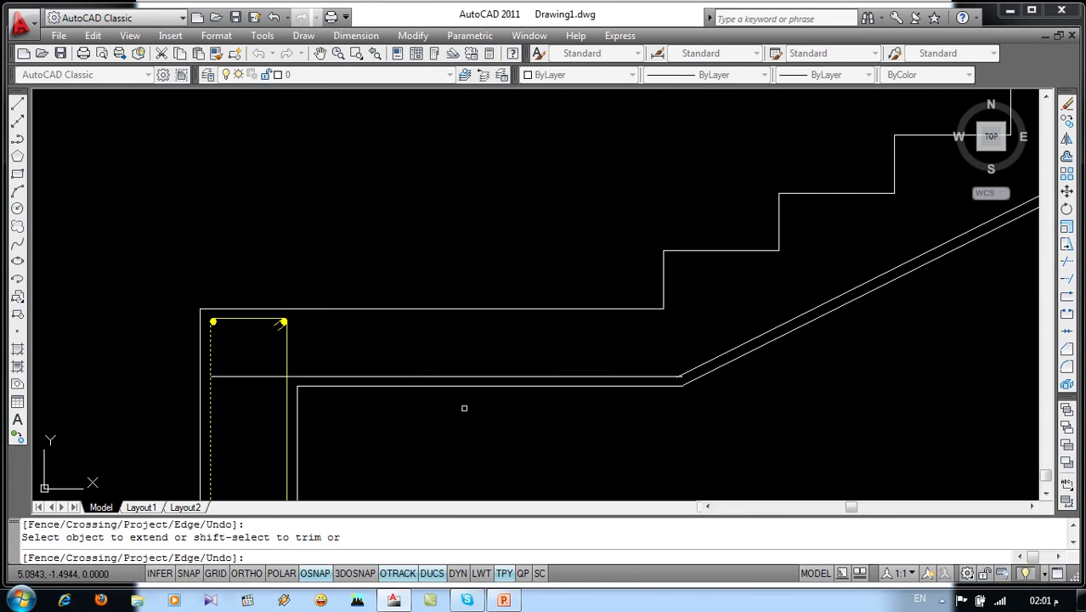
pyautogui.press('Return')
# - Chamfer the horizontal and sloped bar lines so they meet sharply at the bend
pyautogui.moveTo(459, 407); pyautogui.dragTo(306, 389, button='middle')
pyautogui.scroll(3, 539, 383)
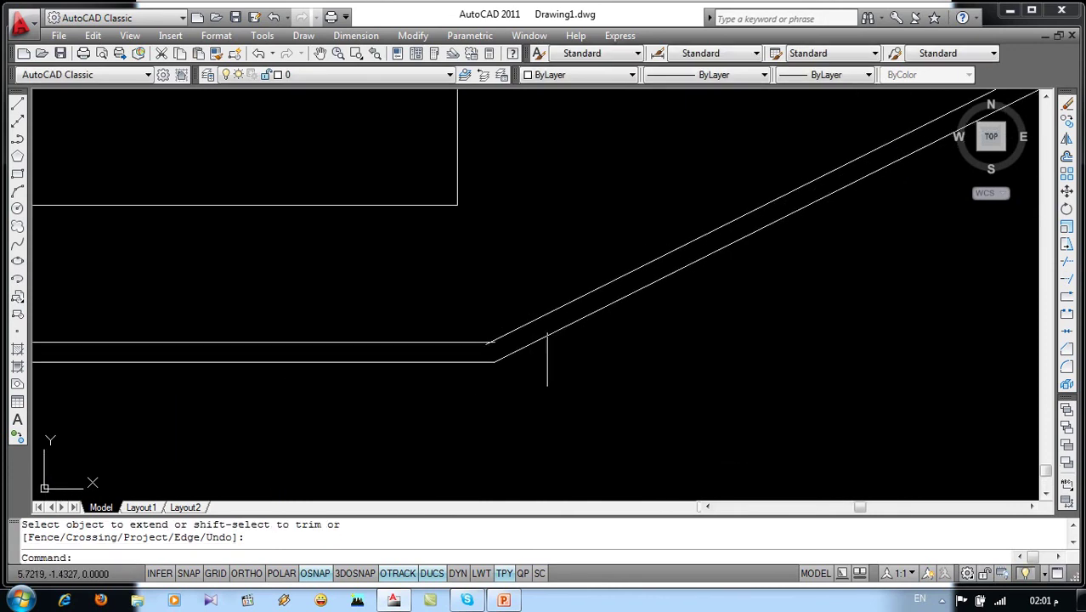
pyautogui.write('a')
pyautogui.press('Return')
pyautogui.click(486, 343)
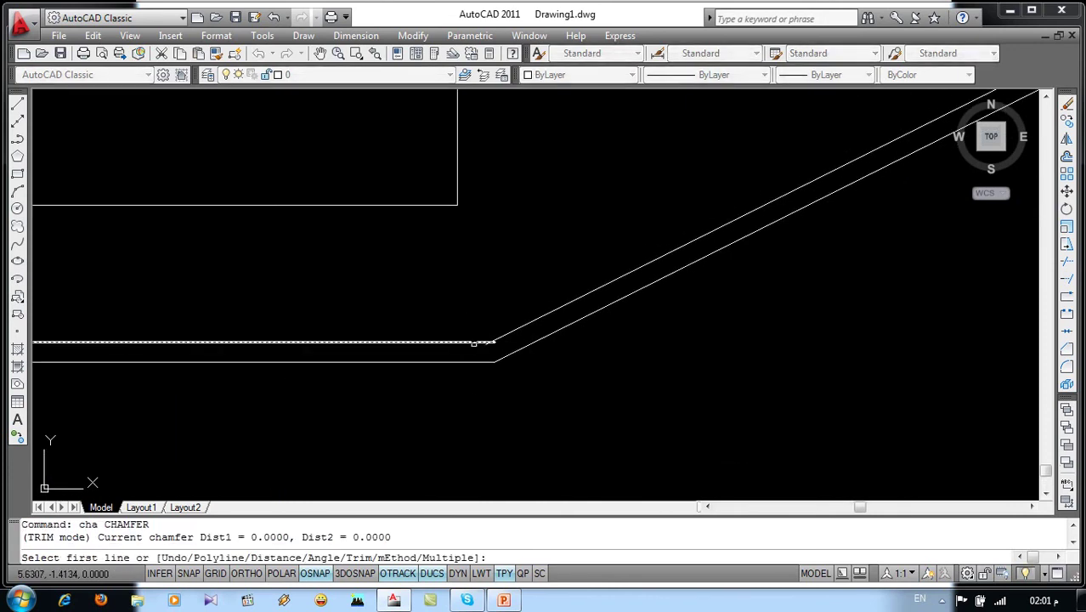
pyautogui.click(508, 330)
pyautogui.scroll(-5, 369, 392)
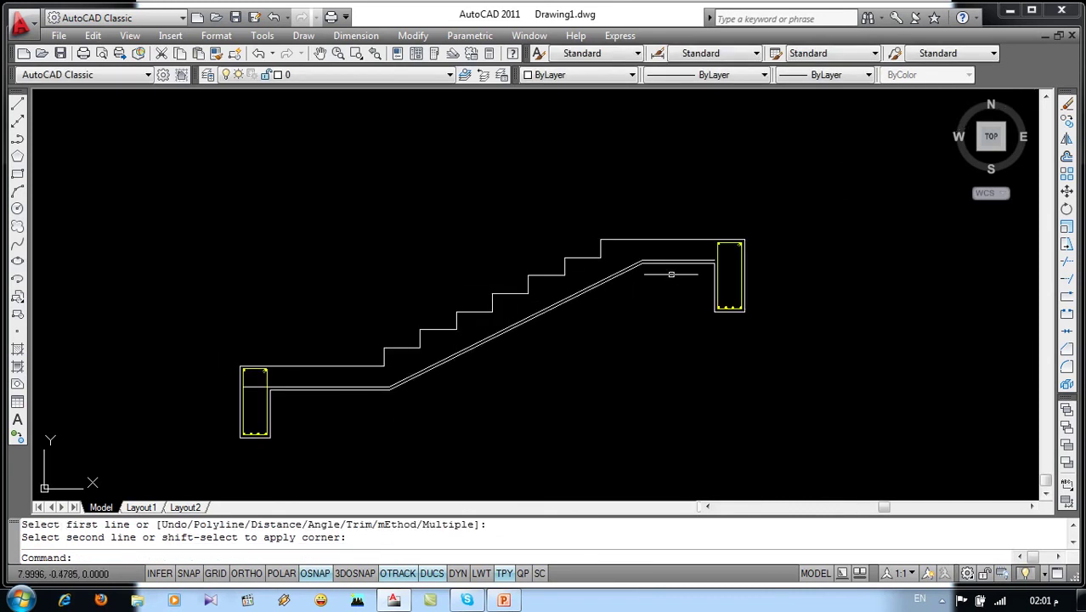
pyautogui.scroll(3, 670, 274)
pyautogui.scroll(1, 629, 271)
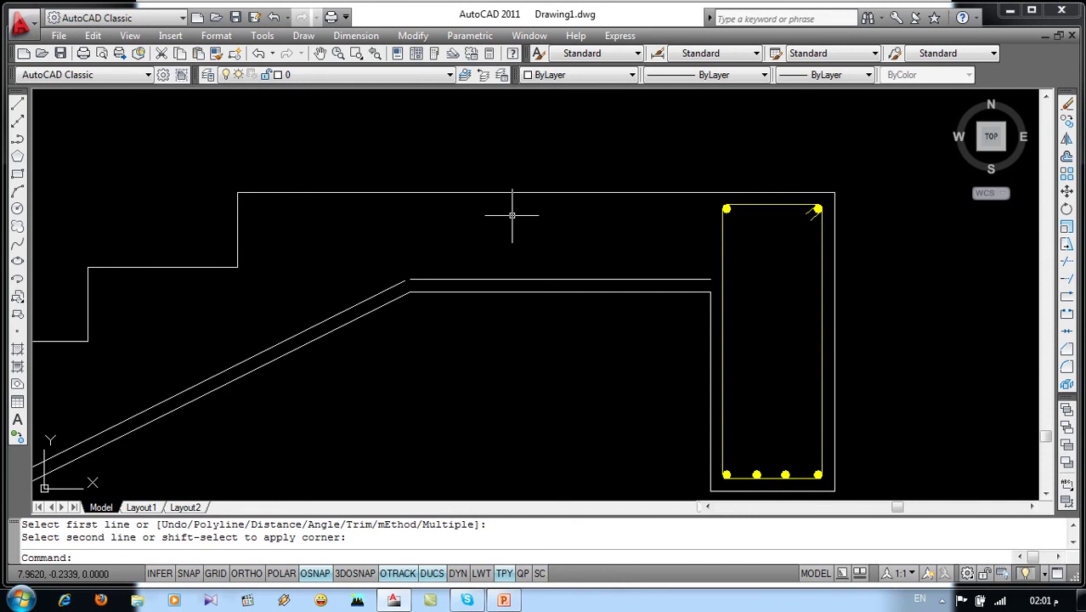
pyautogui.write('o')
# - Offset the upper landing's top line 0.025 below it
pyautogui.press('Return')
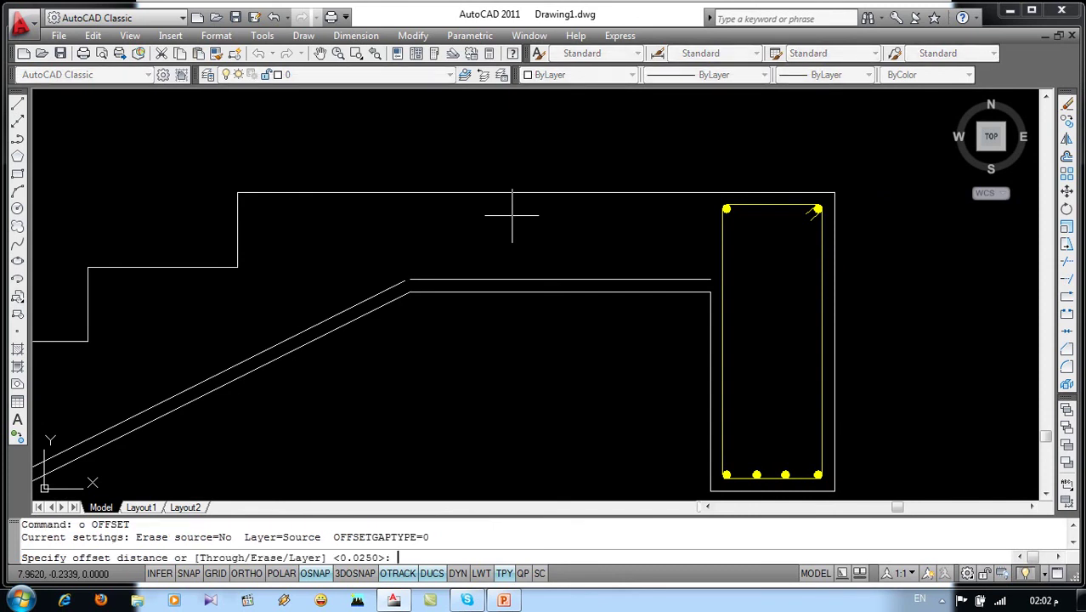
pyautogui.press('Return')
pyautogui.click(528, 193)
pyautogui.click(534, 224)
pyautogui.press('Return')
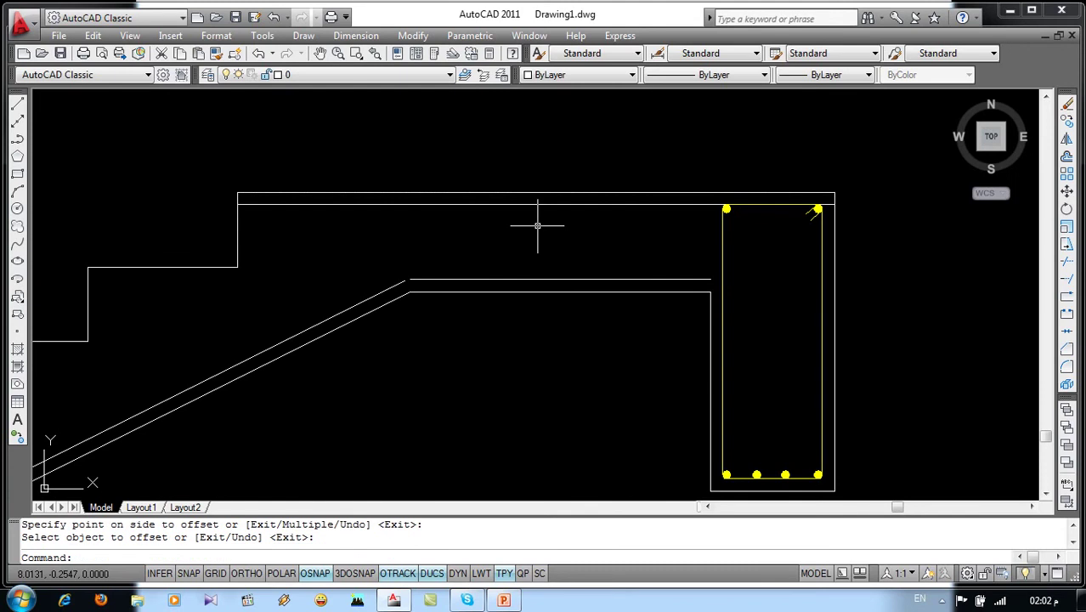
pyautogui.write('cha')
# - Chamfer the upper sloped bar line to the new top bar line
pyautogui.press('Return')
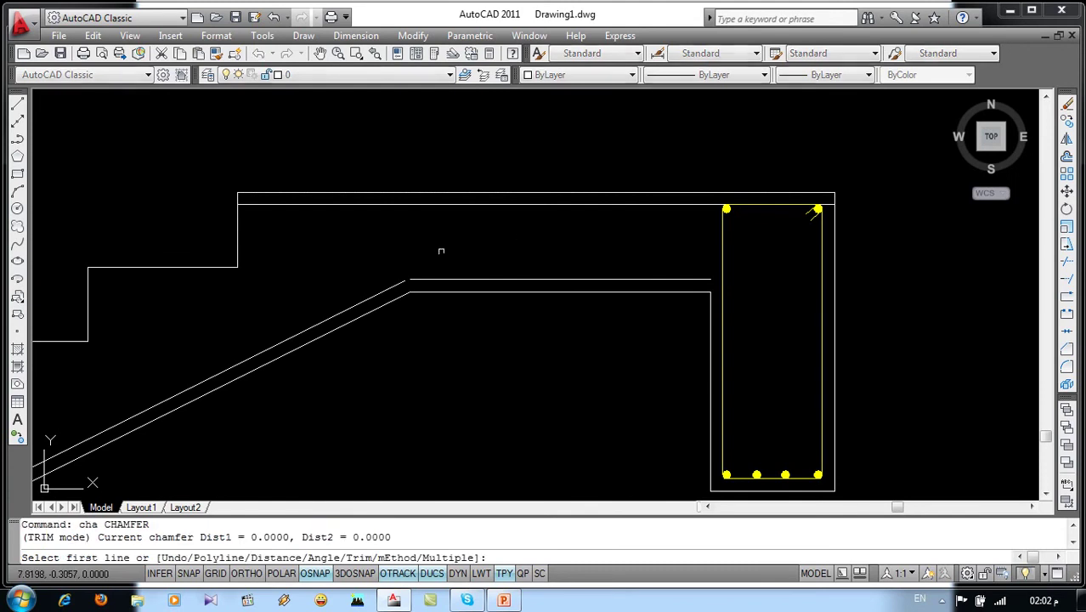
pyautogui.click(386, 289)
pyautogui.click(638, 207)
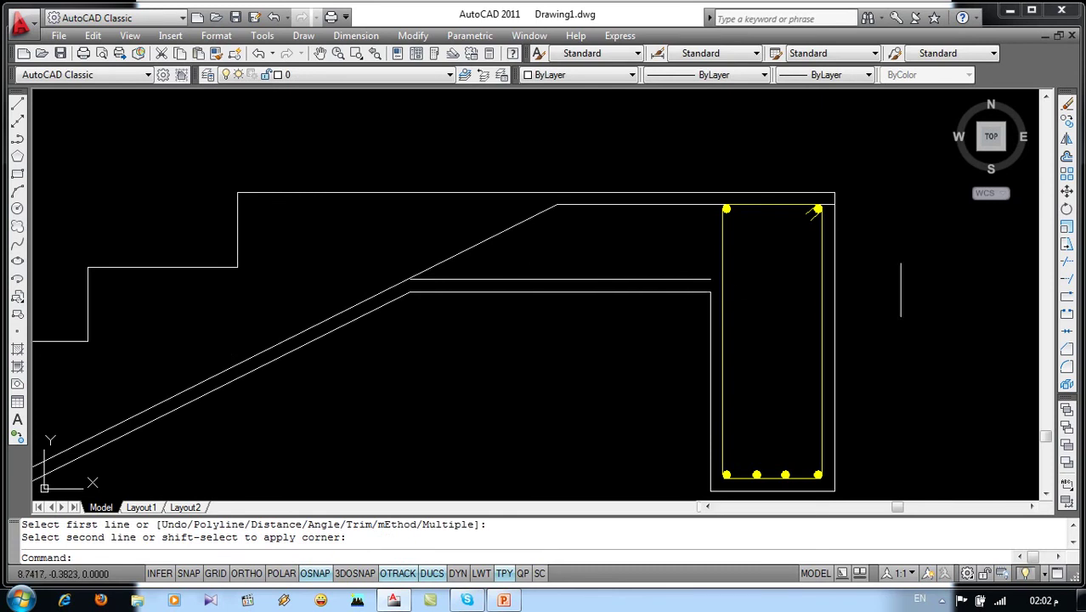
pyautogui.write('ex')
# - Extend the middle landing line to the beam's right edge
pyautogui.press('Return')
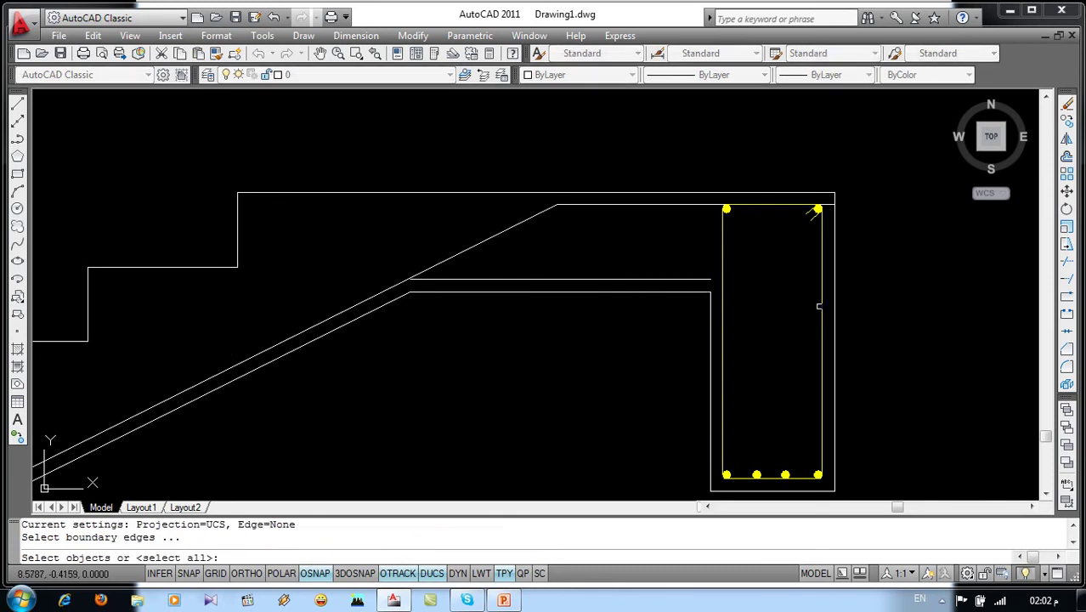
pyautogui.click(821, 304)
pyautogui.press('Return')
pyautogui.click(701, 281)
pyautogui.press('Return')
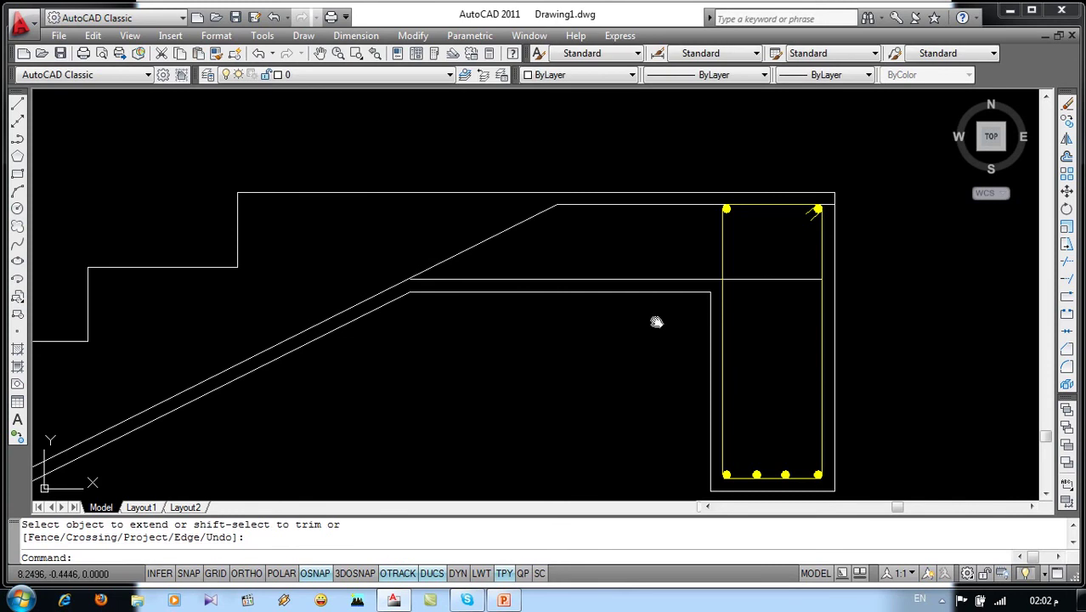
# - Draw a sloped line from the step corner, offset it just below, and erase the original
pyautogui.moveTo(655, 319); pyautogui.dragTo(804, 298, button='middle')
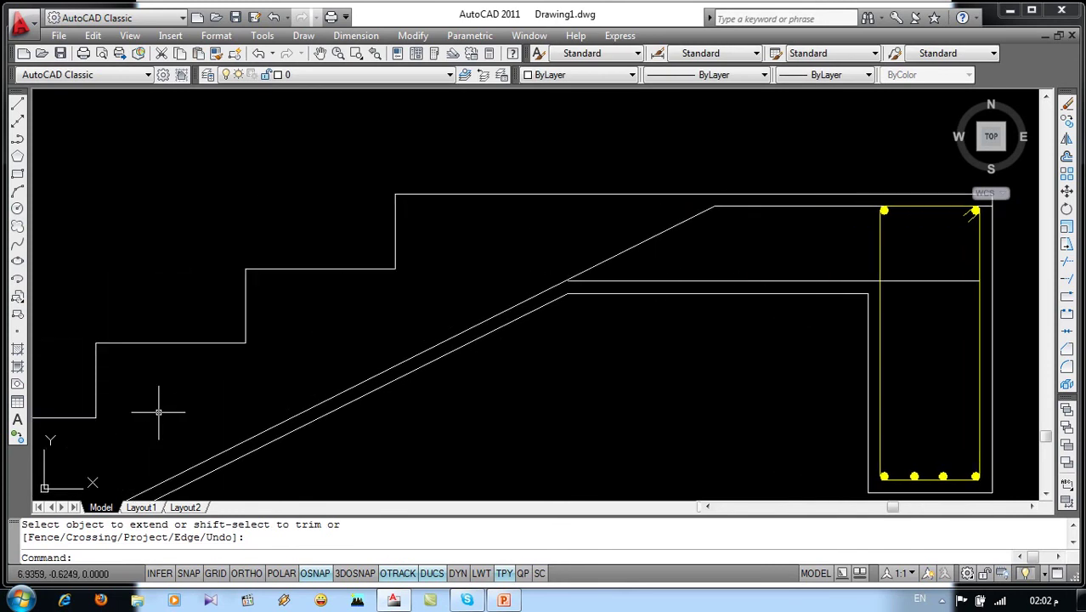
pyautogui.write('1')
pyautogui.press('Return')
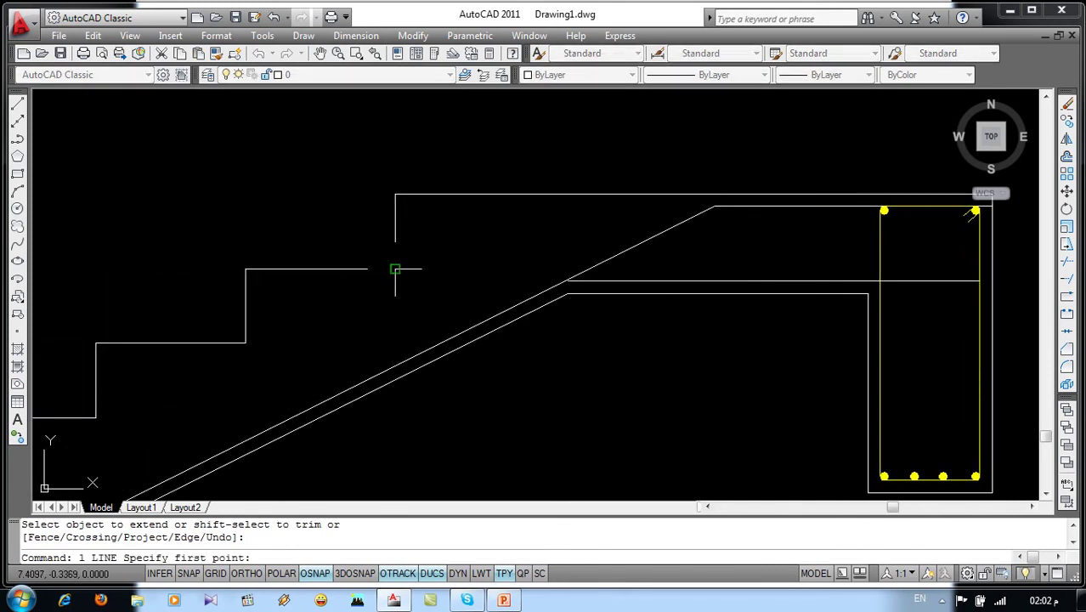
pyautogui.click(395, 268)
pyautogui.click(246, 343)
pyautogui.press('Return')
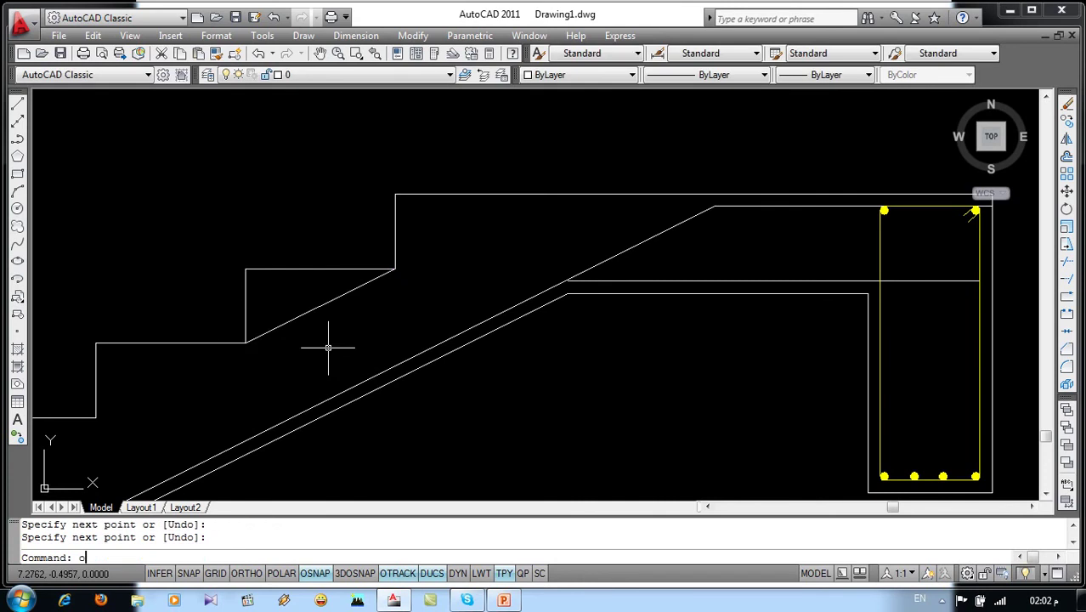
pyautogui.press('Return')
pyautogui.press('Return')
pyautogui.click(332, 300)
pyautogui.click(340, 313)
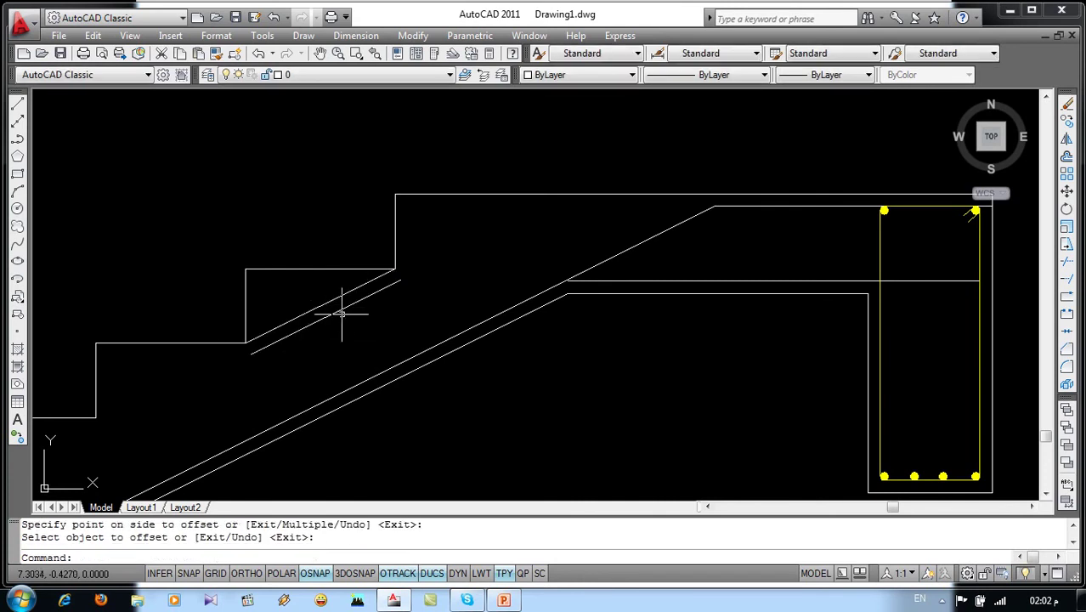
pyautogui.press('Return')
pyautogui.click(340, 297)
pyautogui.press('Delete')
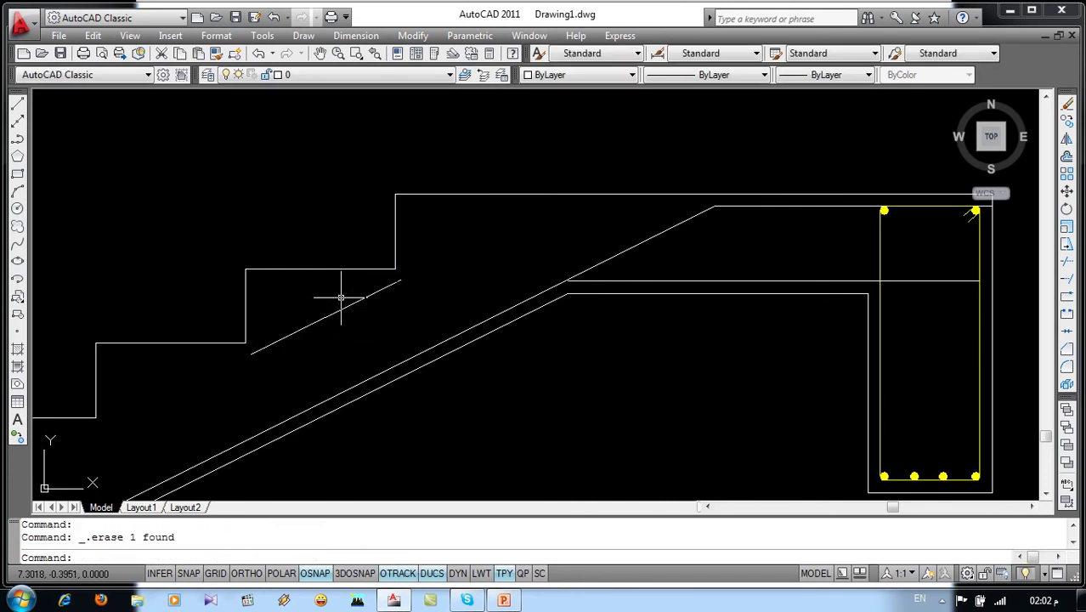
# - Chamfer the short sloped line to the middle landing line at a sharp corner
pyautogui.write('cha')
pyautogui.press('Return')
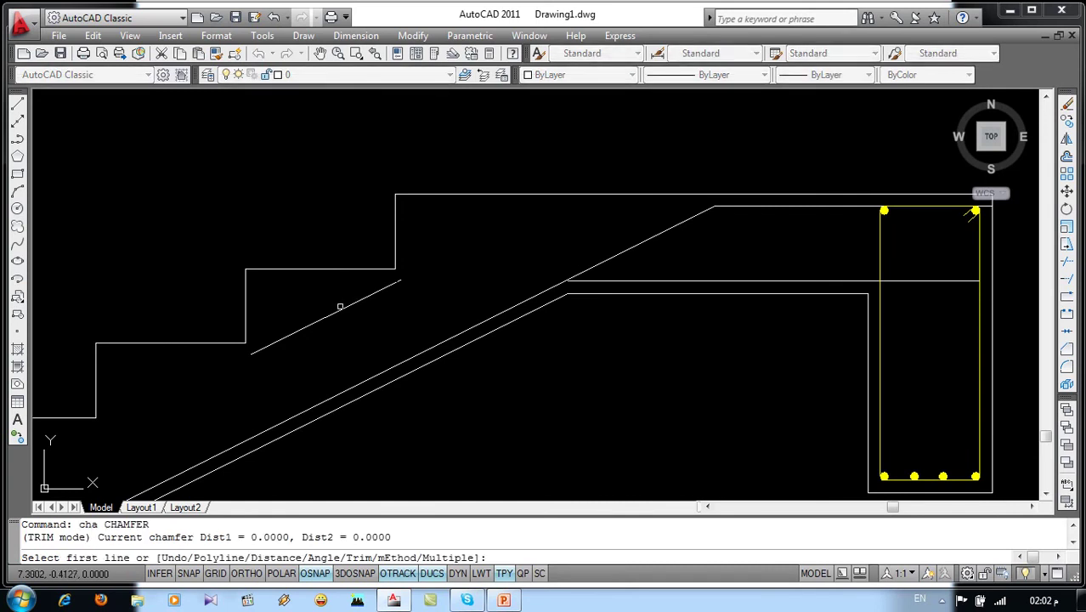
pyautogui.click(339, 311)
pyautogui.click(534, 287)
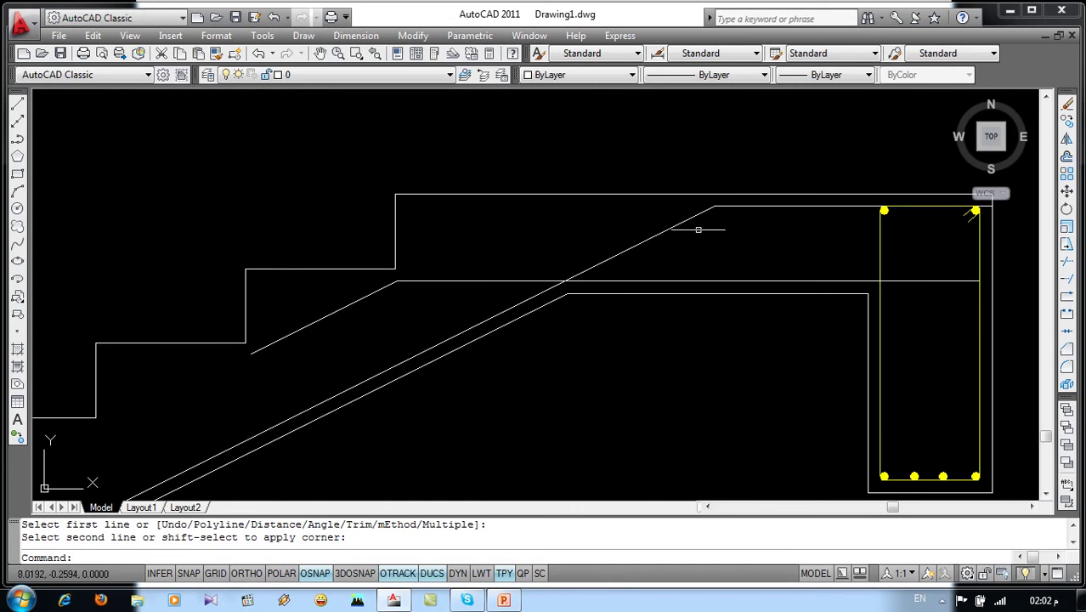
# - Colour the landing, sloped, short sloped and lower landing bar lines Cyan
pyautogui.click(732, 201)
pyautogui.click(503, 308)
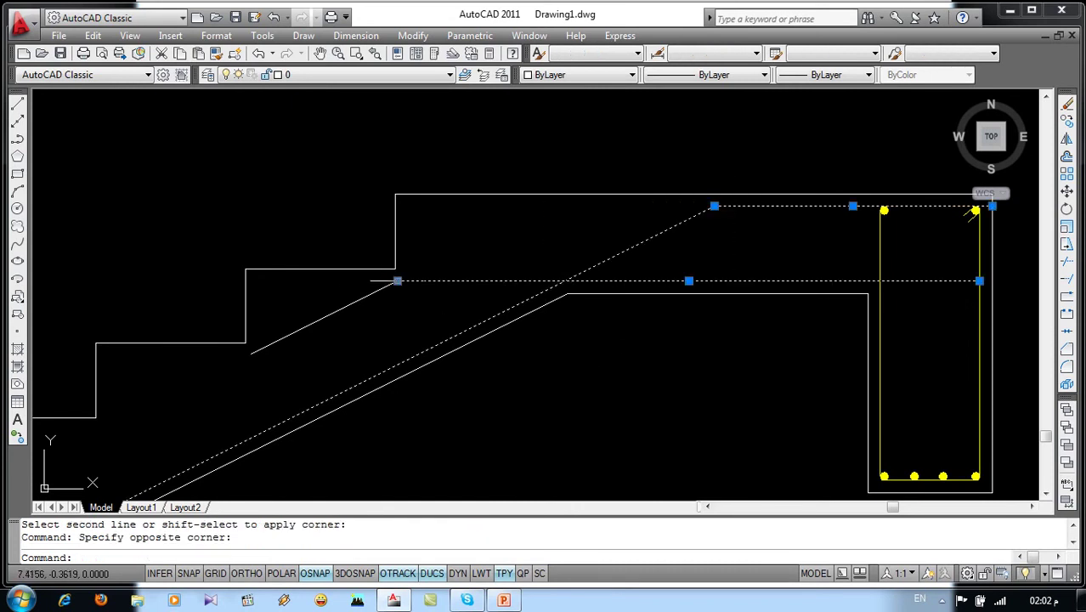
pyautogui.click(368, 289)
pyautogui.scroll(-5, 650, 235)
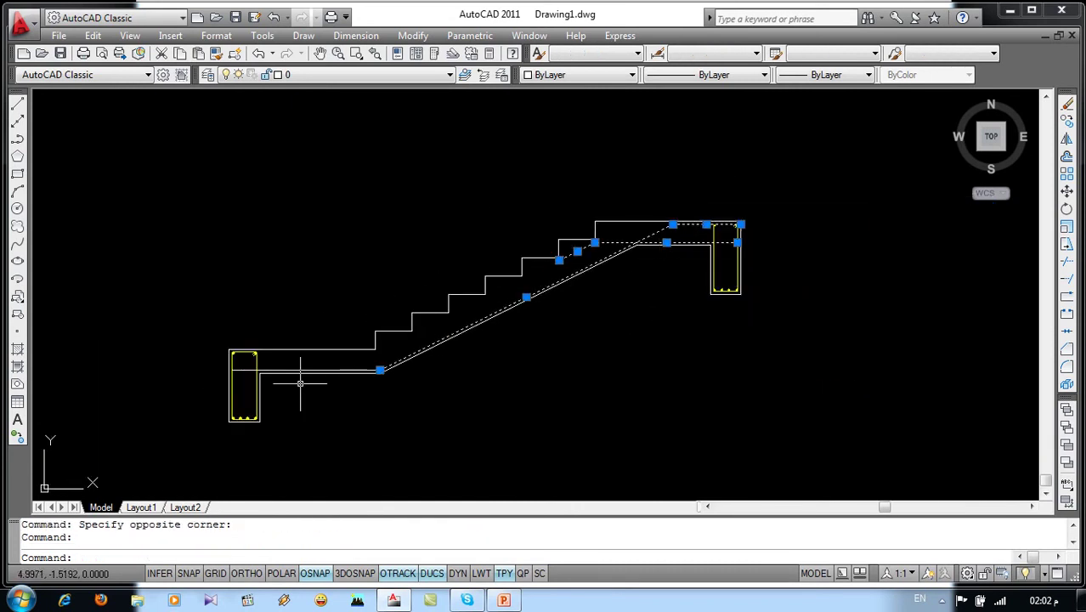
pyautogui.scroll(3, 300, 383)
pyautogui.click(357, 356)
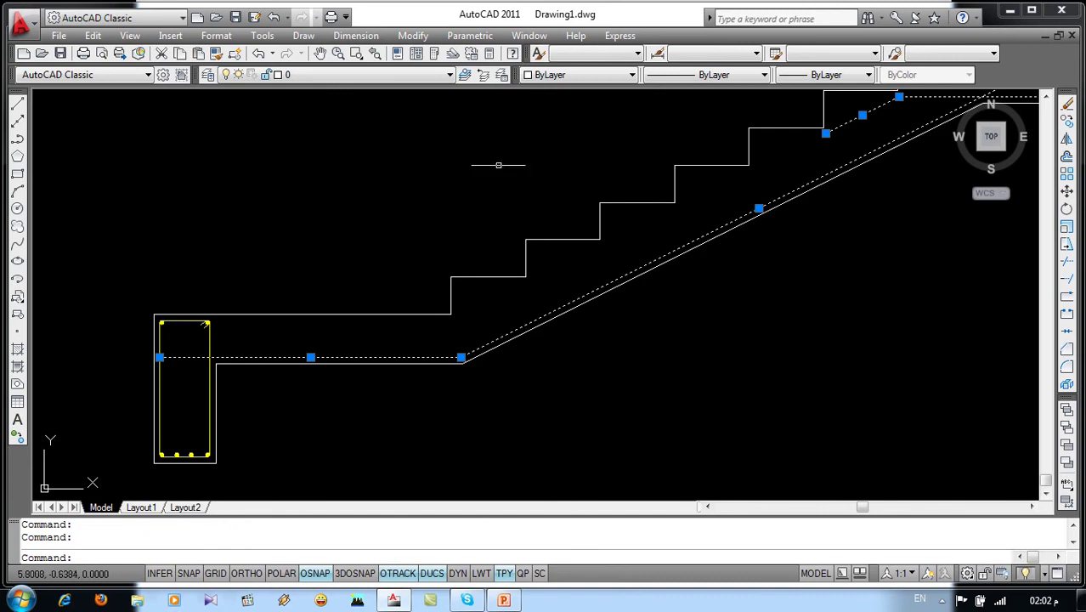
pyautogui.click(572, 77)
pyautogui.click(565, 156)
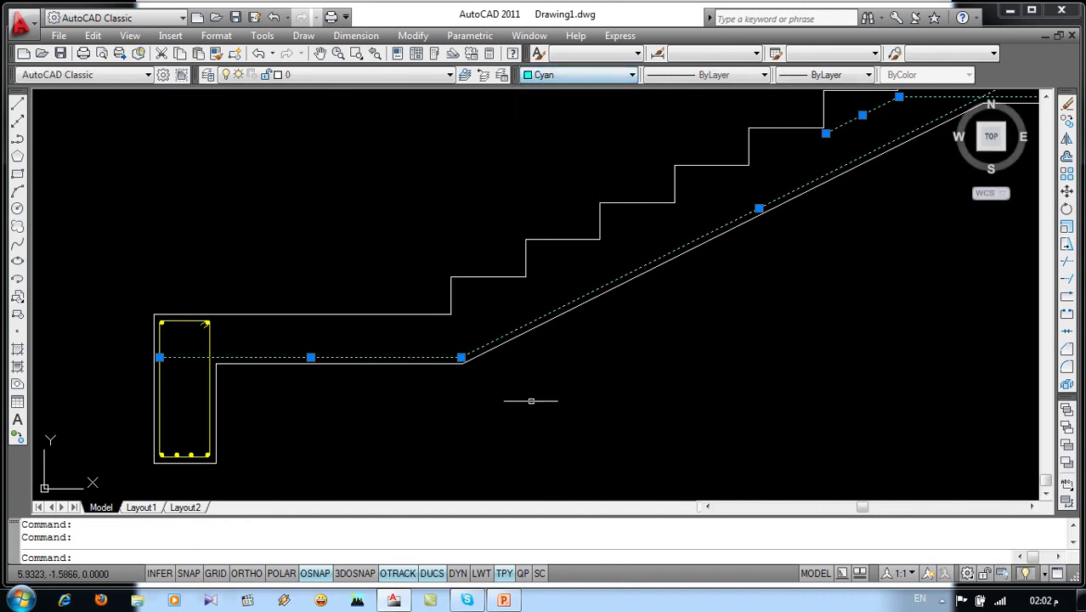
pyautogui.press('Escape')
pyautogui.scroll(-2, 553, 425)
pyautogui.moveTo(596, 461); pyautogui.dragTo(518, 380, button='middle')
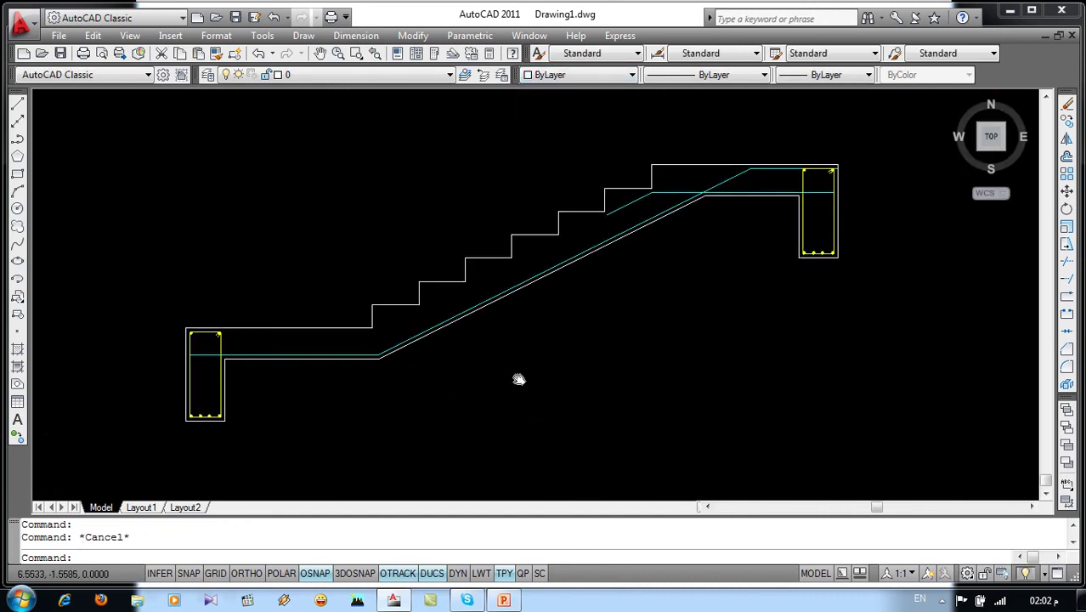
pyautogui.scroll(1, 335, 390)
# - Offset the lower landing's top edge just below it at the default distance
pyautogui.scroll(1, 340, 391)
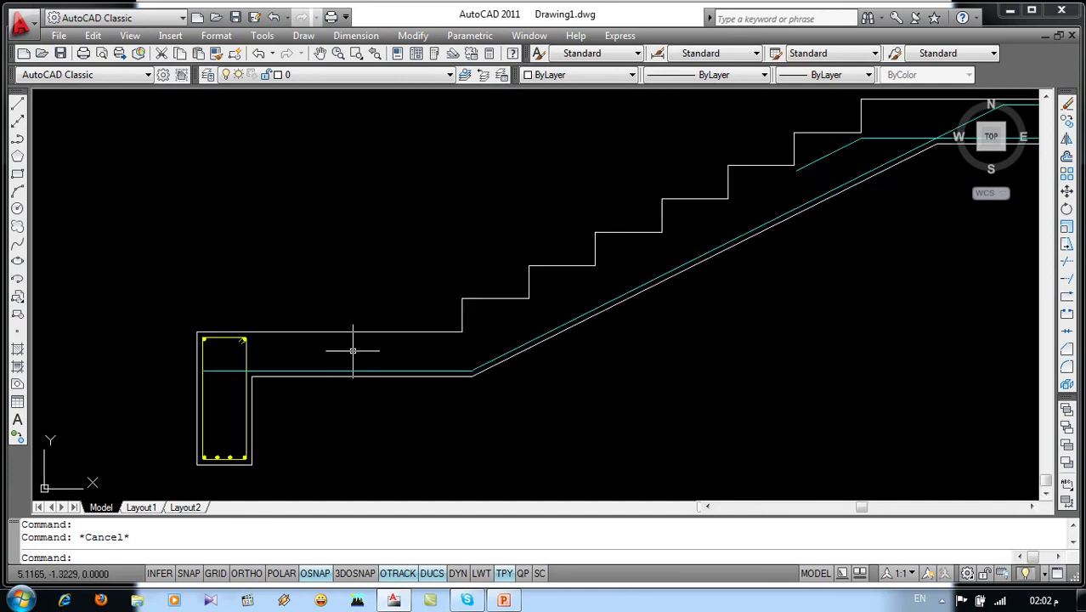
pyautogui.write('o')
pyautogui.press('Return')
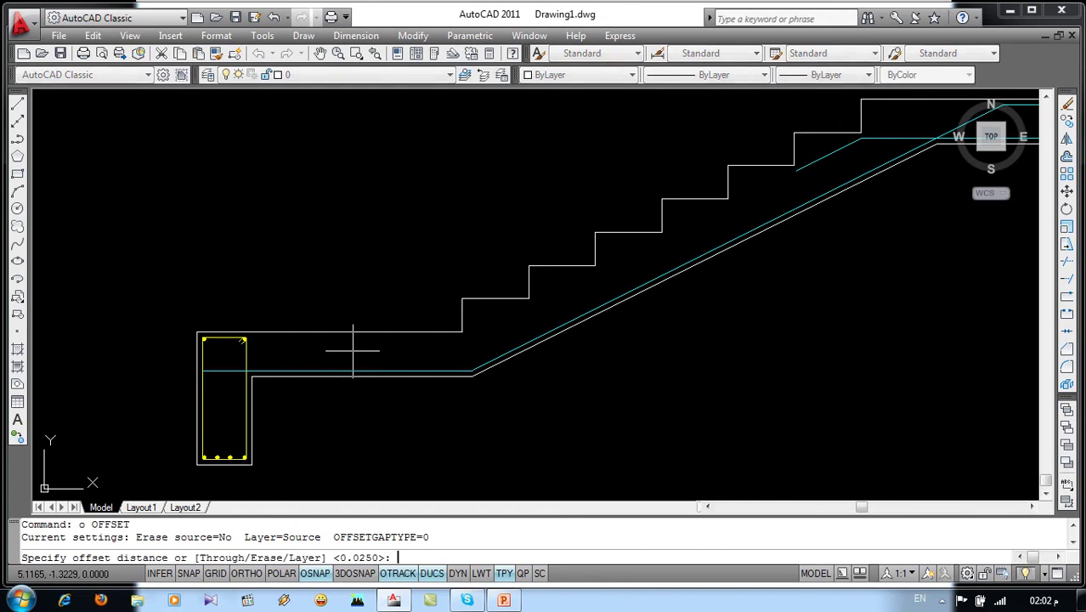
pyautogui.press('Return')
pyautogui.click(360, 332)
pyautogui.click(369, 353)
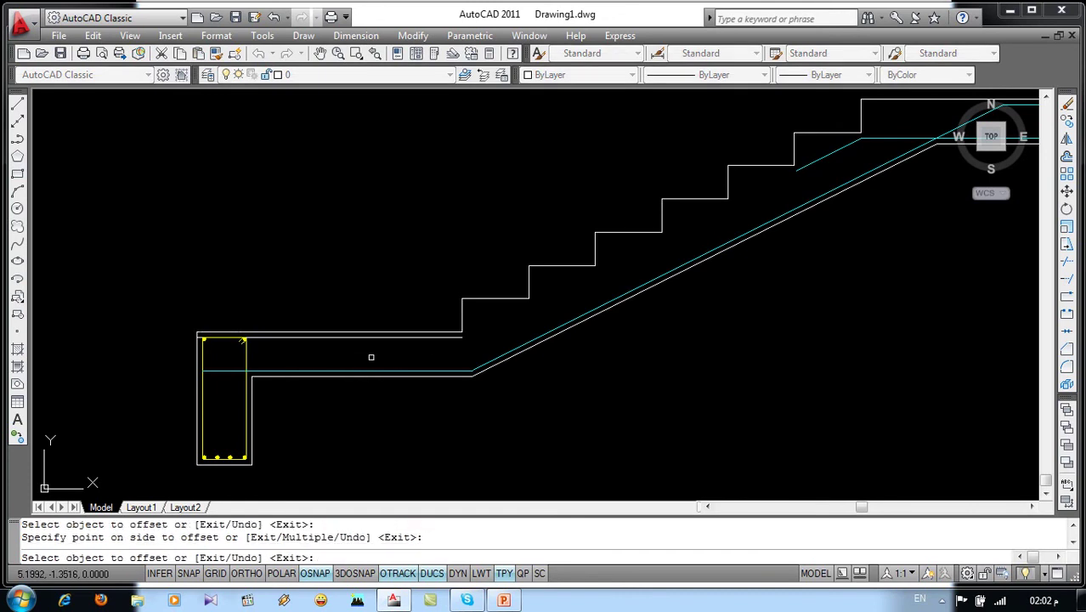
pyautogui.press('Return')
pyautogui.scroll(1, 419, 356)
pyautogui.write('ex')
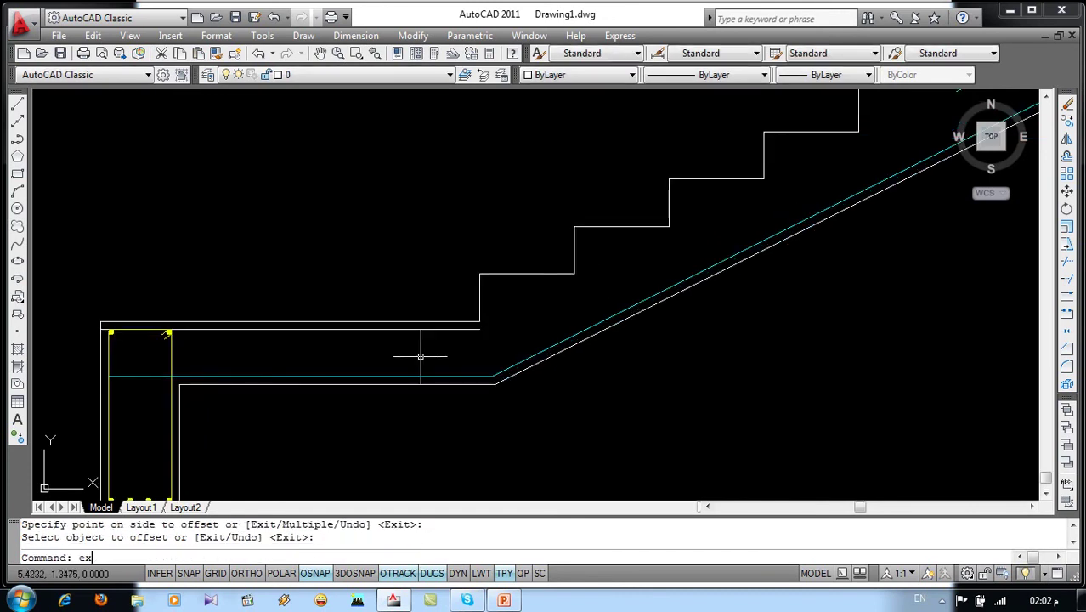
# - Extend the new landing line to the sloped cyan bar and colour it Green
pyautogui.press('Return')
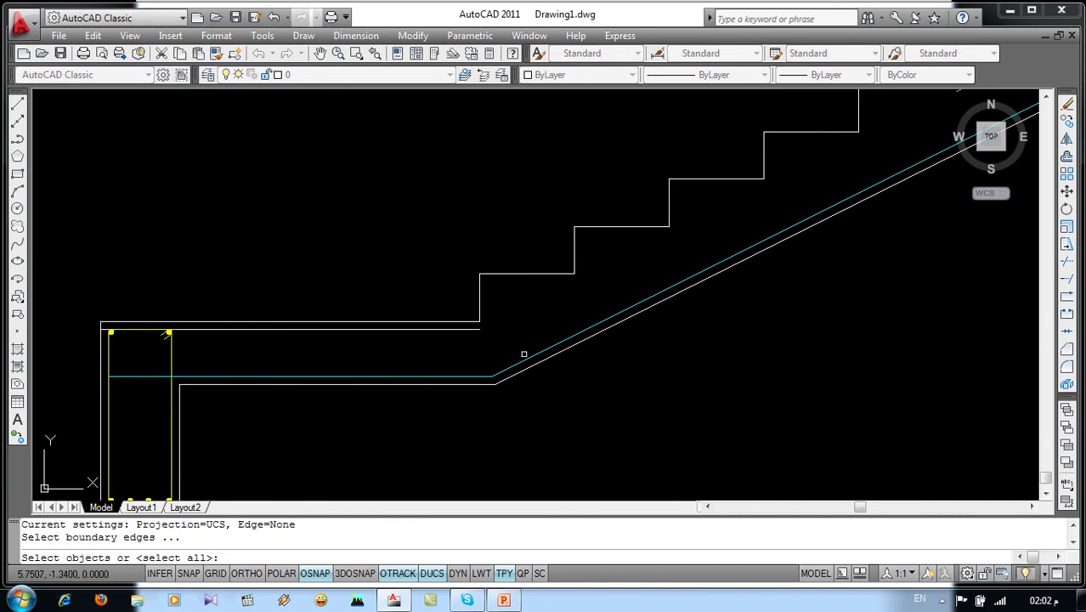
pyautogui.click(525, 357)
pyautogui.press('Return')
pyautogui.click(467, 329)
pyautogui.press('Return')
pyautogui.click(468, 329)
pyautogui.click(605, 80)
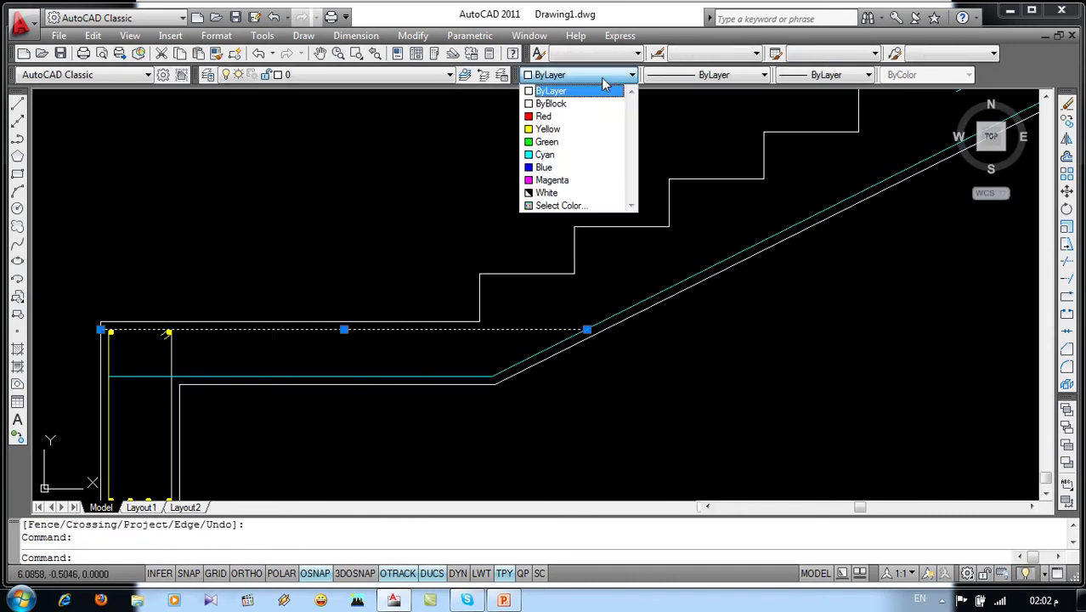
pyautogui.click(546, 142)
pyautogui.press('Escape')
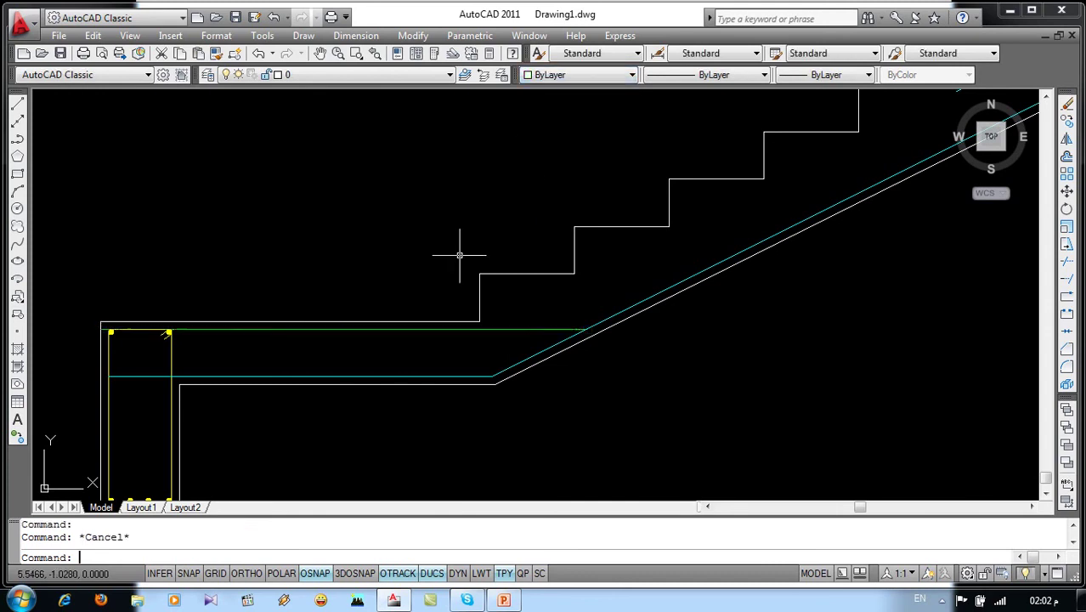
pyautogui.press('Escape')
# - Chamfer the short cyan bar under the steps to the top cyan bar
pyautogui.scroll(-5, 461, 255)
pyautogui.moveTo(666, 241); pyautogui.dragTo(598, 297, button='middle')
pyautogui.scroll(3, 674, 196)
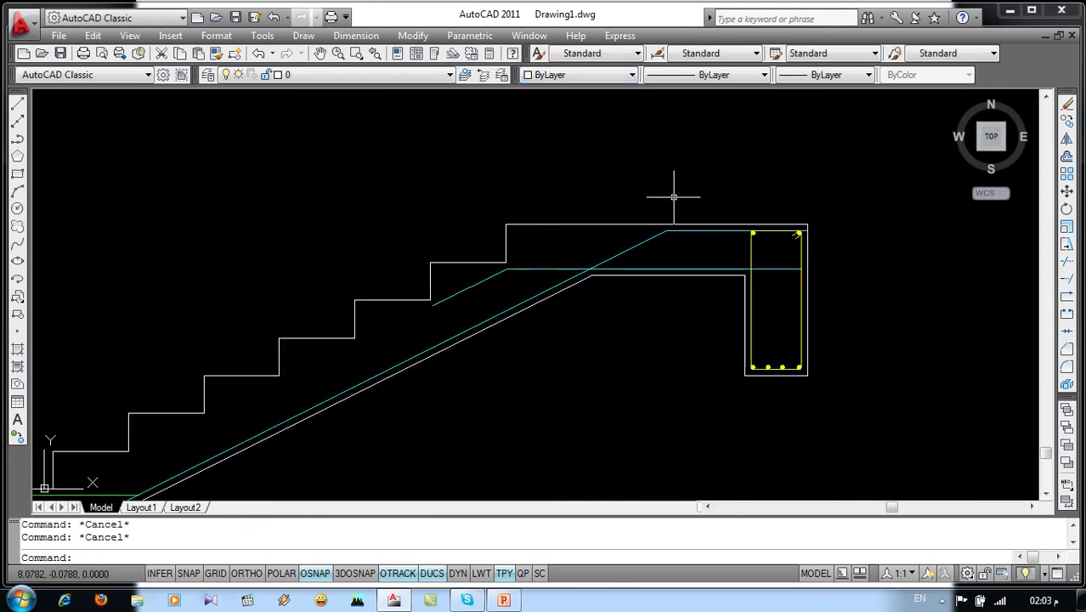
pyautogui.write('a')
pyautogui.press('Return')
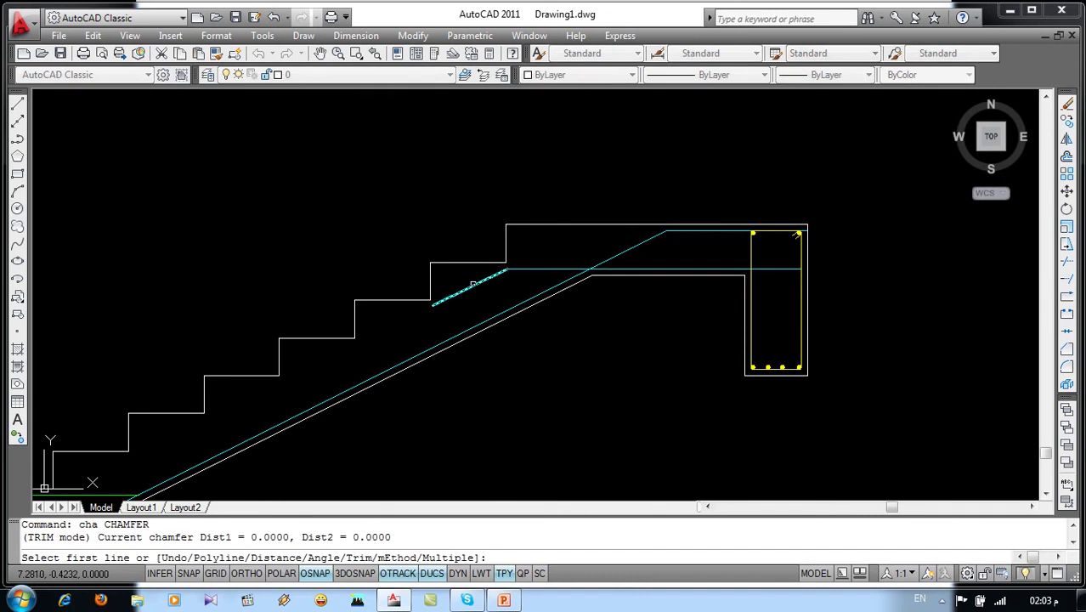
pyautogui.click(469, 285)
pyautogui.click(682, 230)
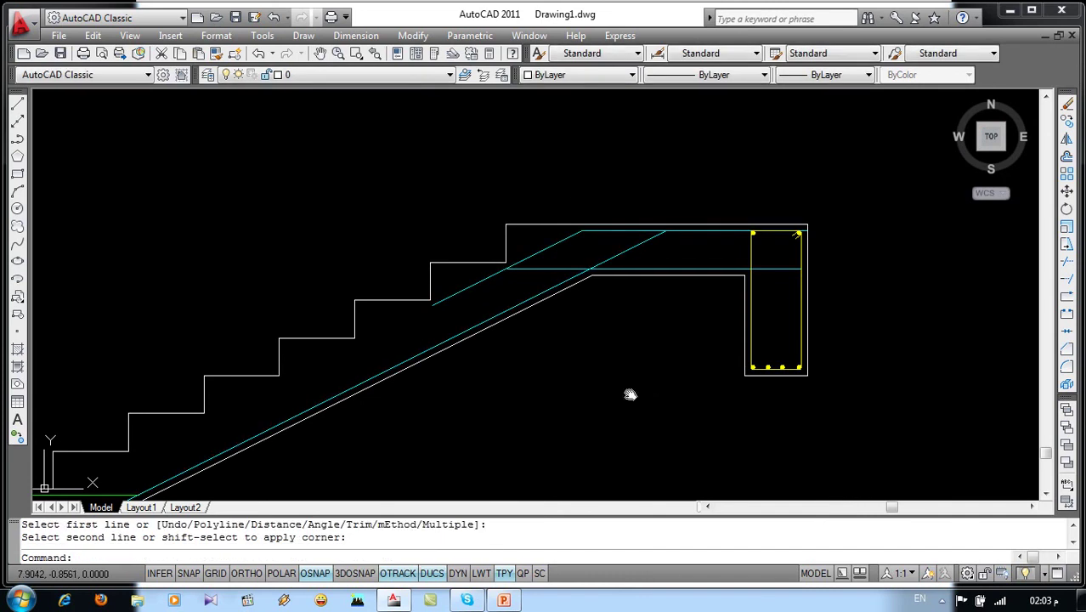
pyautogui.moveTo(629, 394); pyautogui.dragTo(711, 315, button='middle')
pyautogui.scroll(3, 634, 334)
pyautogui.scroll(2, 423, 352)
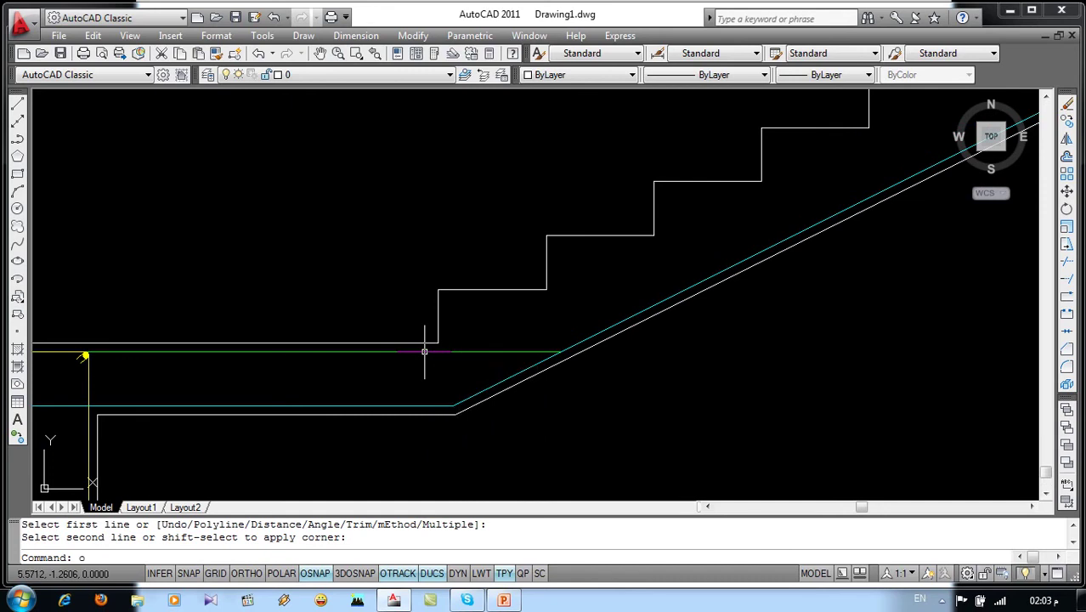
# - Offset the step's riser and tread lines inward at the default distance
pyautogui.write('o')
pyautogui.press('Return')
pyautogui.press('Return')
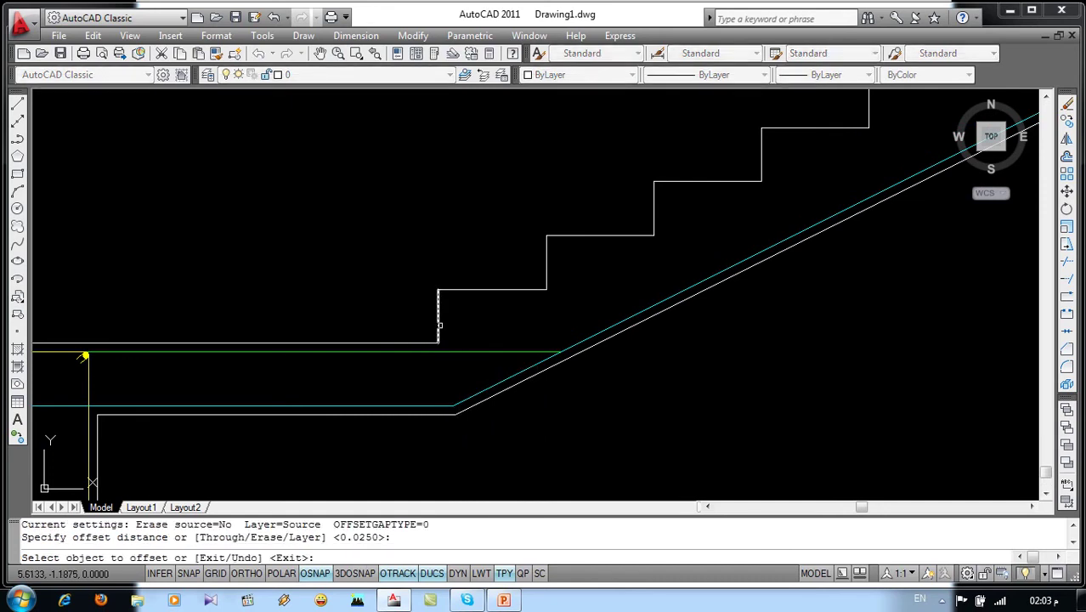
pyautogui.click(439, 325)
pyautogui.click(475, 323)
pyautogui.click(501, 291)
pyautogui.click(496, 337)
pyautogui.press('Return')
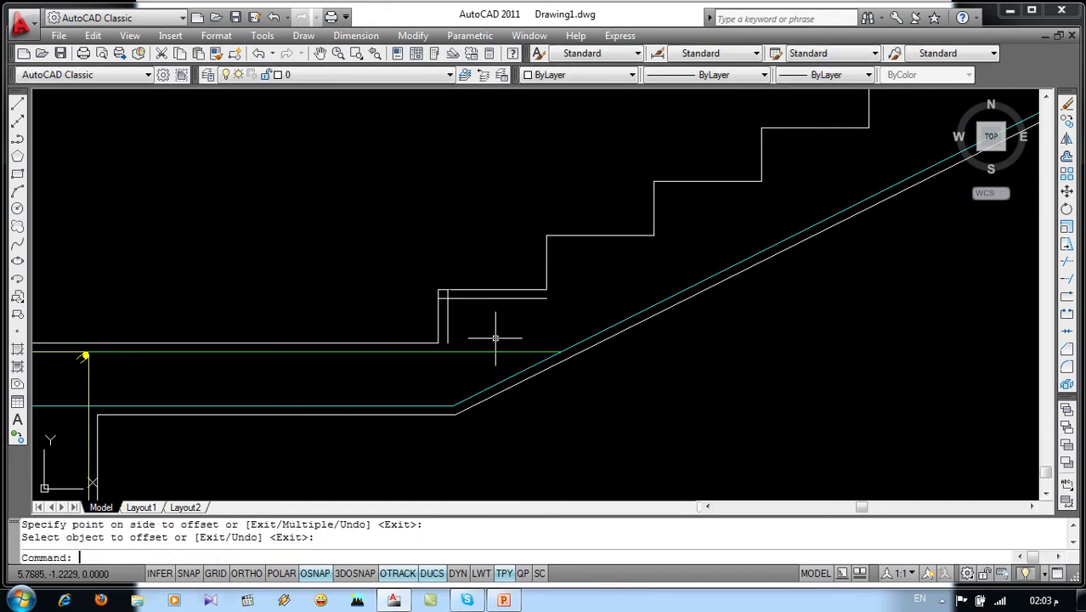
pyautogui.write('ex')
# - Extend the copied riser to the lower cyan bar and the tread copy to the upper cyan bar
pyautogui.press('Return')
pyautogui.click(432, 404)
pyautogui.press('Return')
pyautogui.click(449, 334)
pyautogui.press('Return')
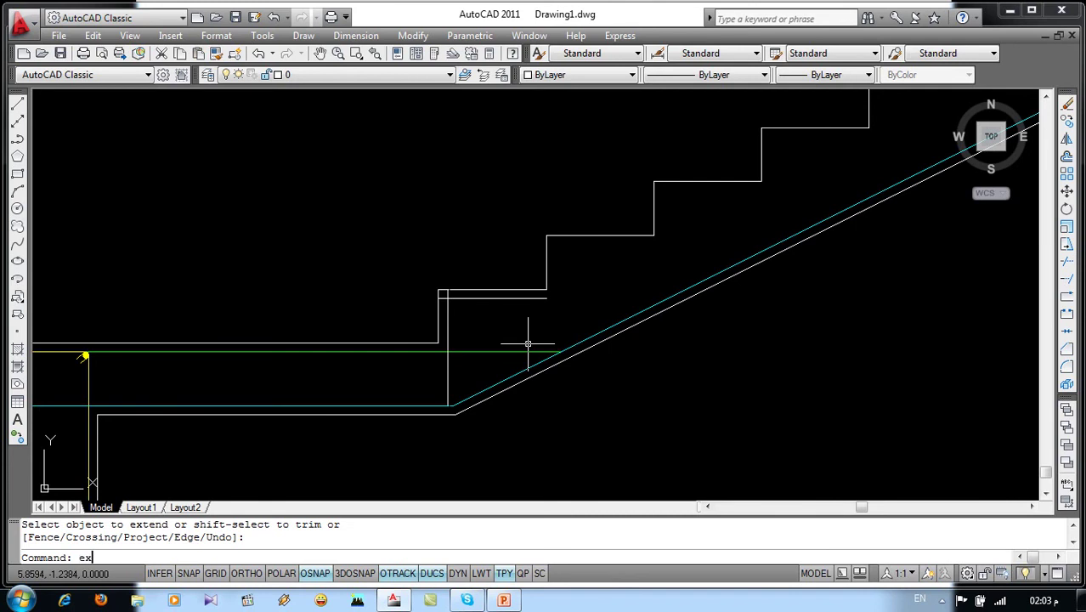
pyautogui.press('Return')
pyautogui.click(543, 358)
pyautogui.press('Return')
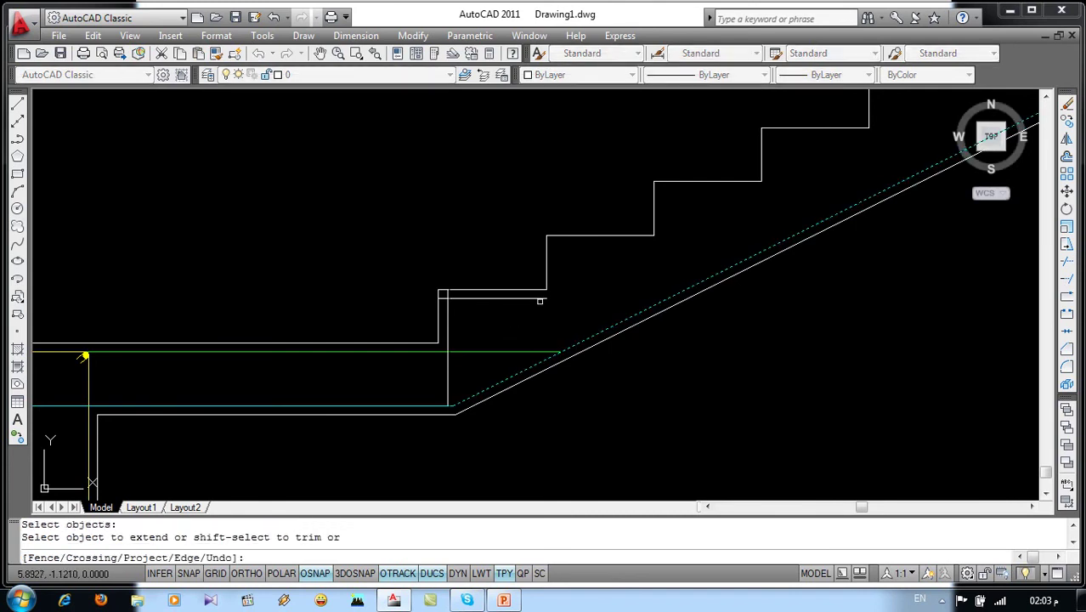
pyautogui.click(539, 301)
pyautogui.press('Return')
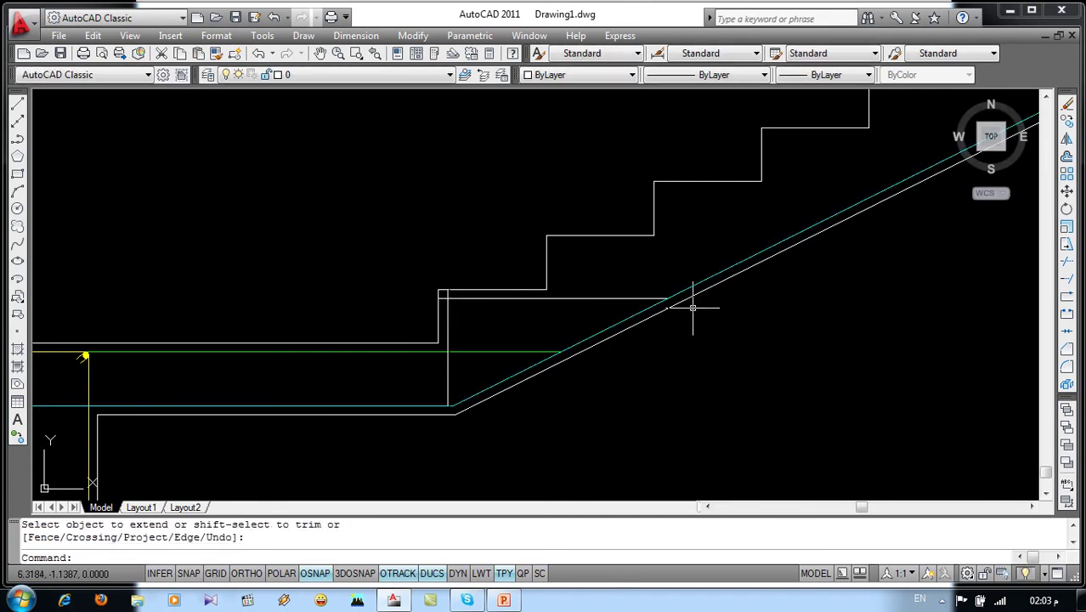
pyautogui.write('cha')
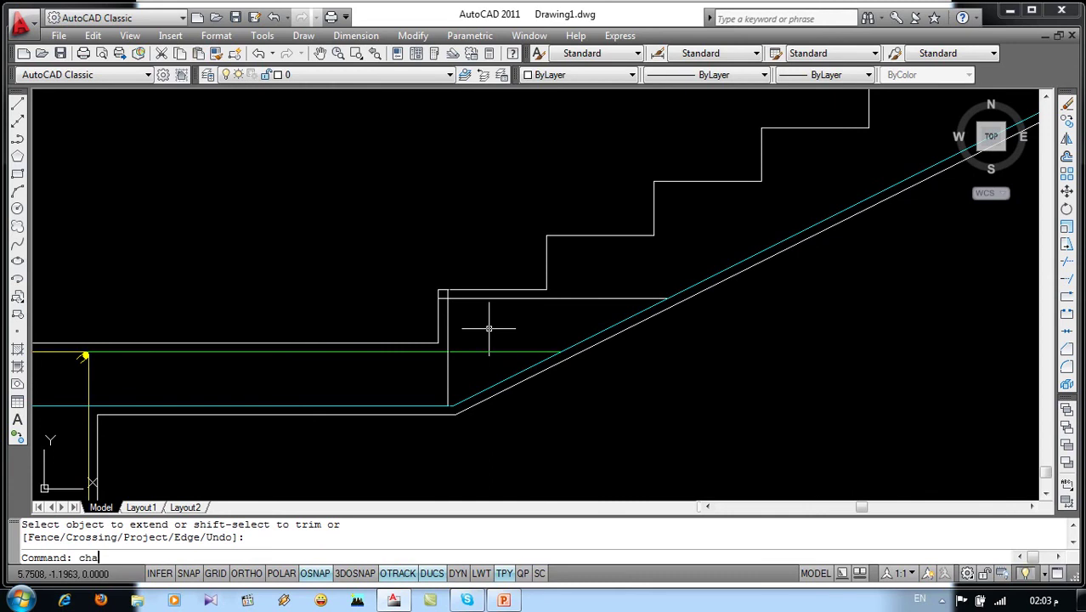
# - Square off the bar corner and place a filled donut at it
pyautogui.press('Return')
pyautogui.click(448, 314)
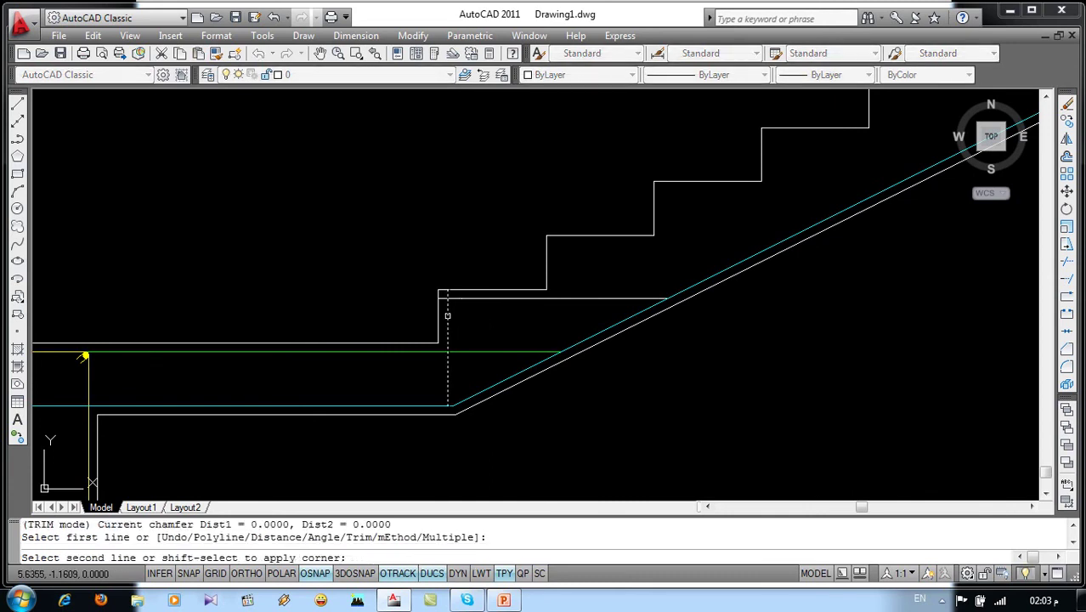
pyautogui.click(465, 298)
pyautogui.write('do')
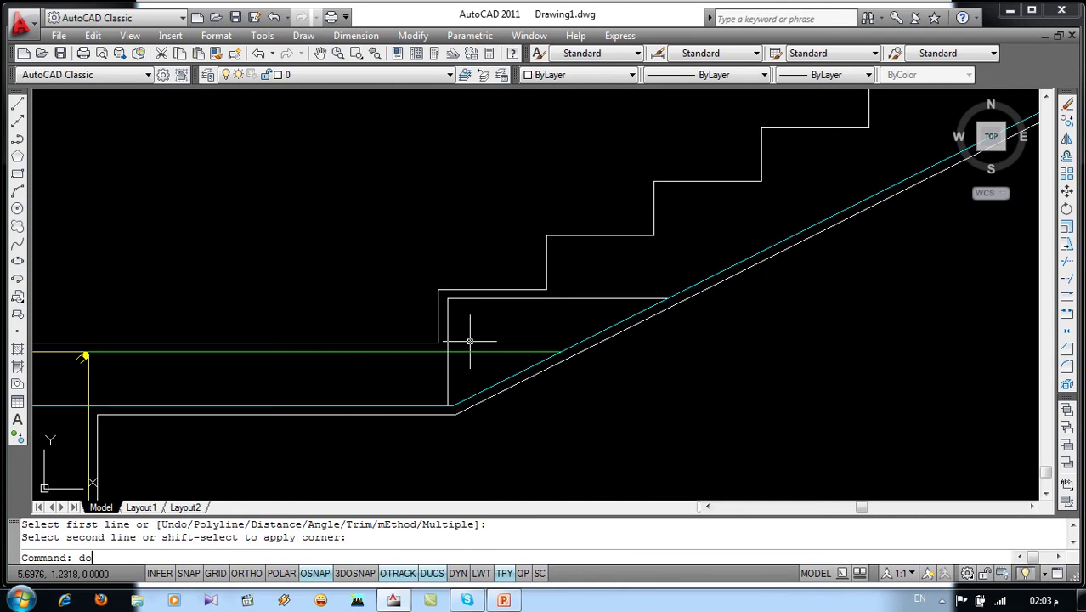
pyautogui.press('Return')
pyautogui.press('Return')
pyautogui.press('Return')
pyautogui.scroll(5, 449, 306)
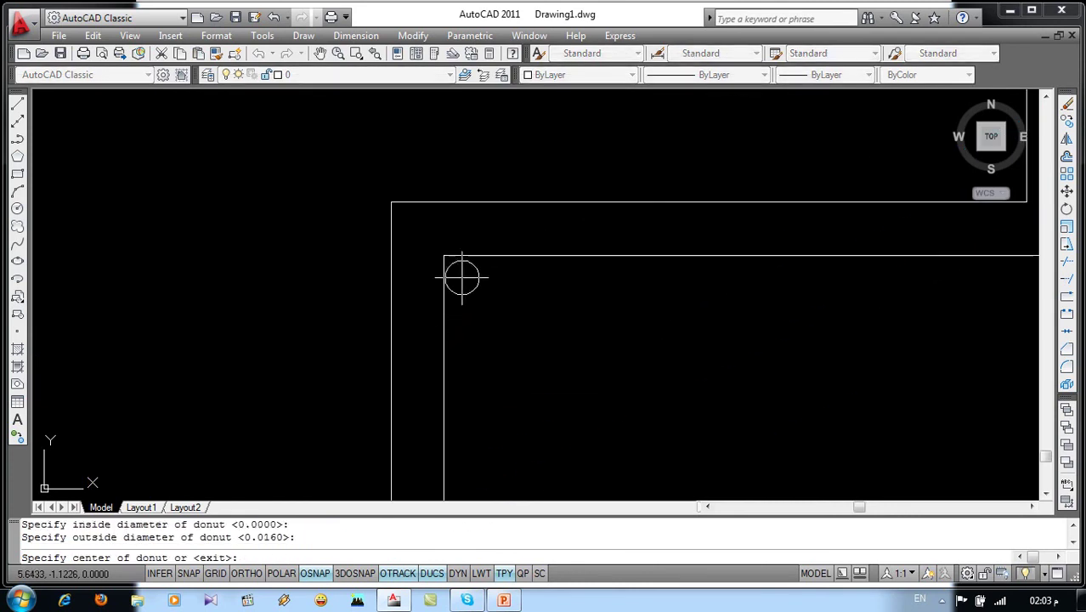
pyautogui.click(461, 273)
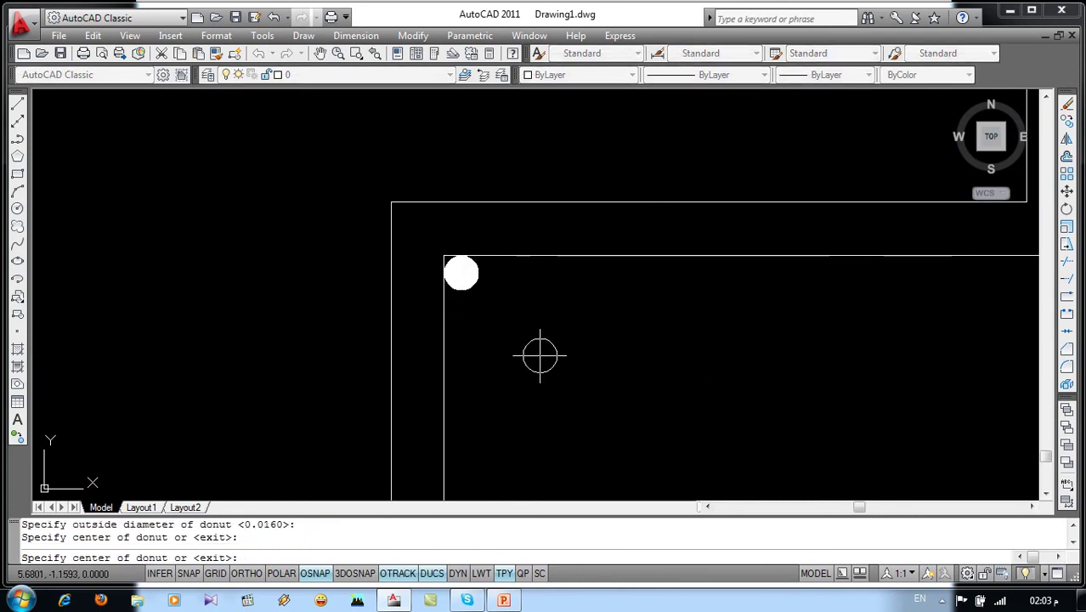
pyautogui.press('Return')
pyautogui.scroll(-2, 497, 298)
# - Fillet the horizontal and vertical bar lines with radius 0.008
pyautogui.write('f')
pyautogui.press('Return')
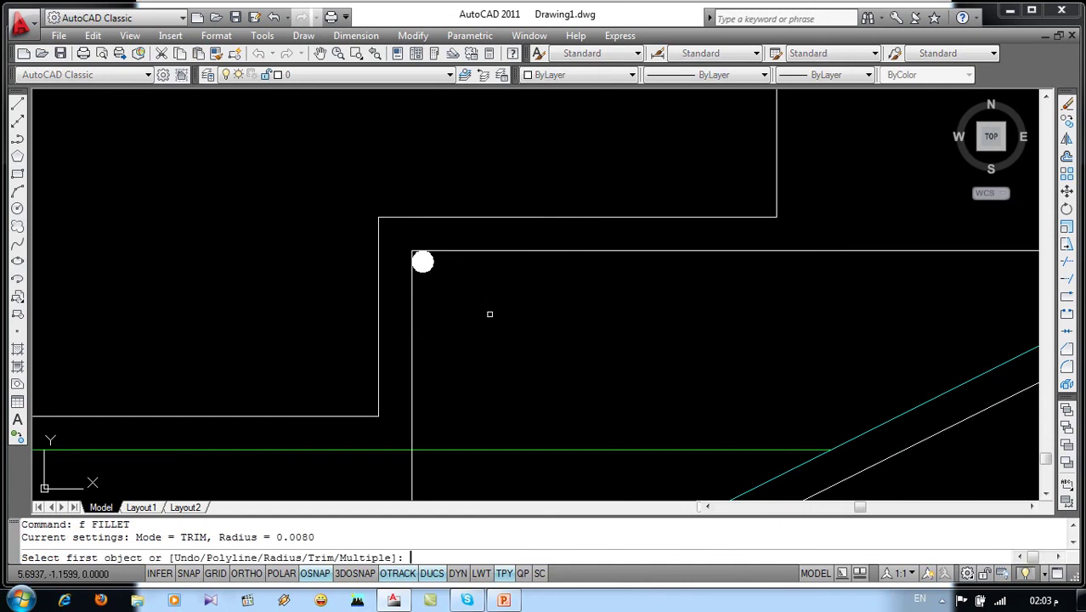
pyautogui.write('r')
pyautogui.press('Return')
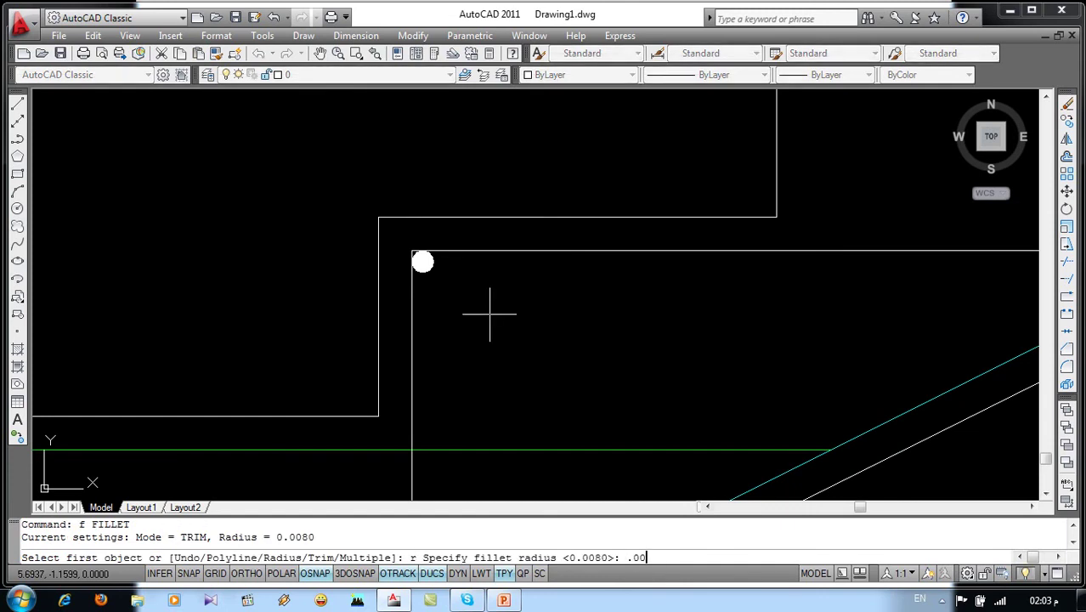
pyautogui.write('8')
pyautogui.press('Return')
pyautogui.click(480, 251)
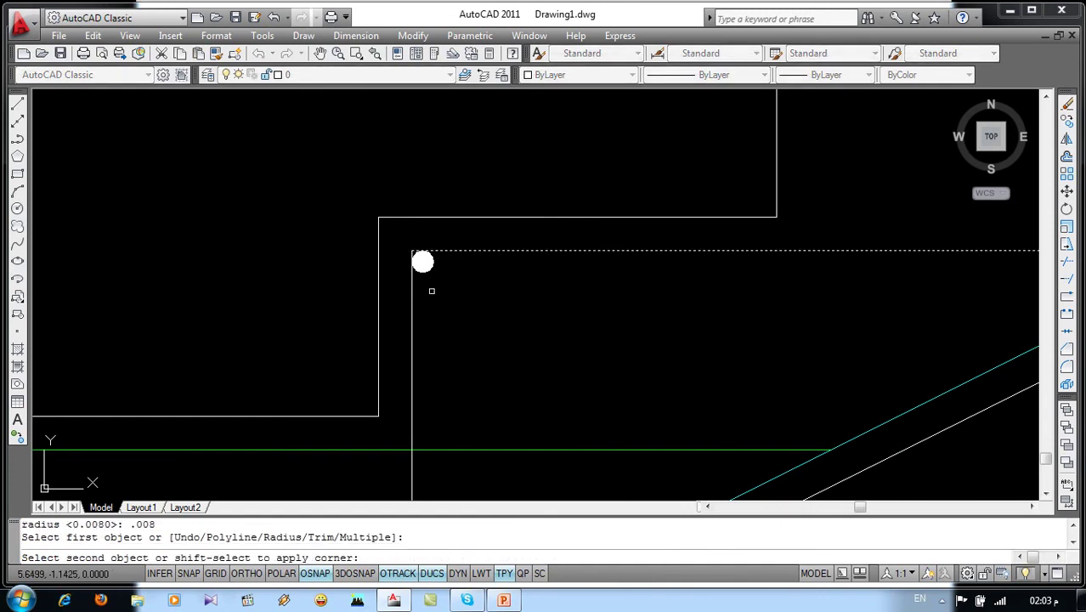
pyautogui.click(414, 311)
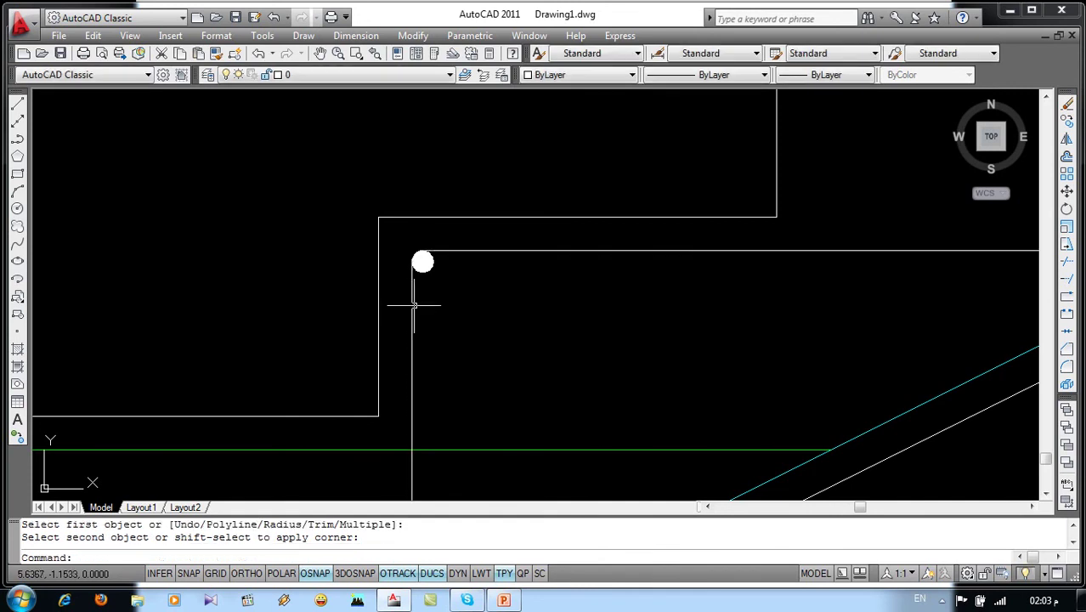
# - Colour the step bar lines and donut Red
pyautogui.click(488, 241)
pyautogui.click(384, 309)
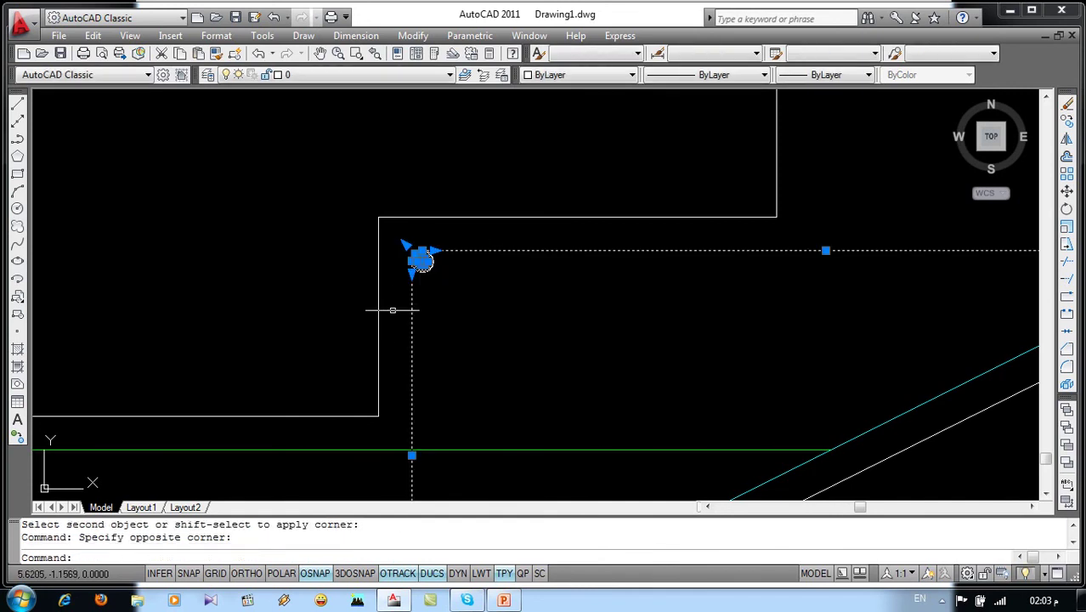
pyautogui.click(621, 78)
pyautogui.click(542, 115)
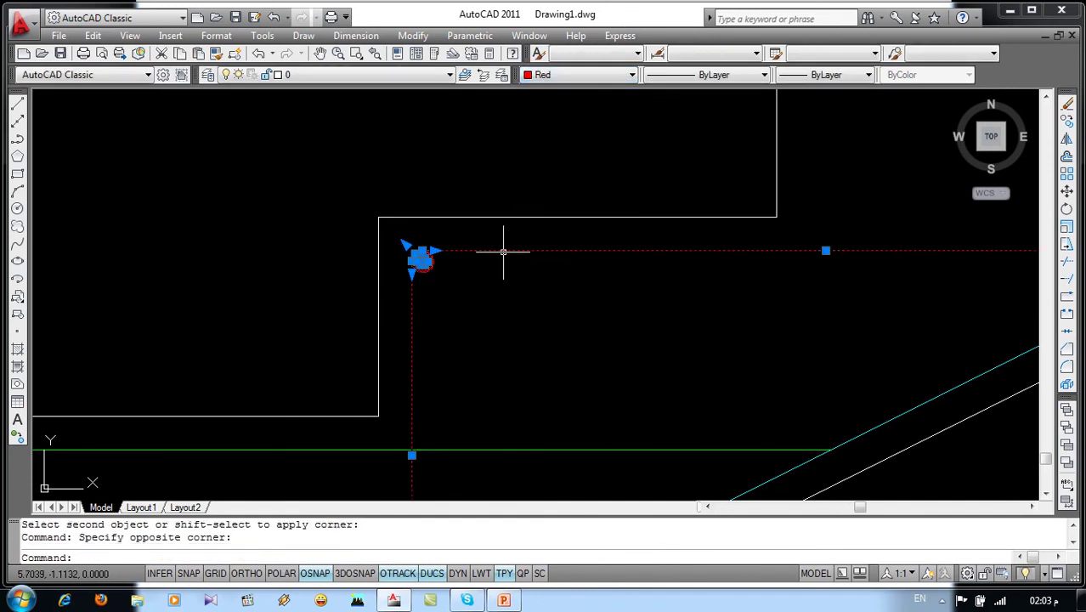
pyautogui.press('Escape')
pyautogui.press('Escape')
pyautogui.scroll(-3, 539, 249)
pyautogui.scroll(2, 539, 249)
pyautogui.scroll(1, 490, 317)
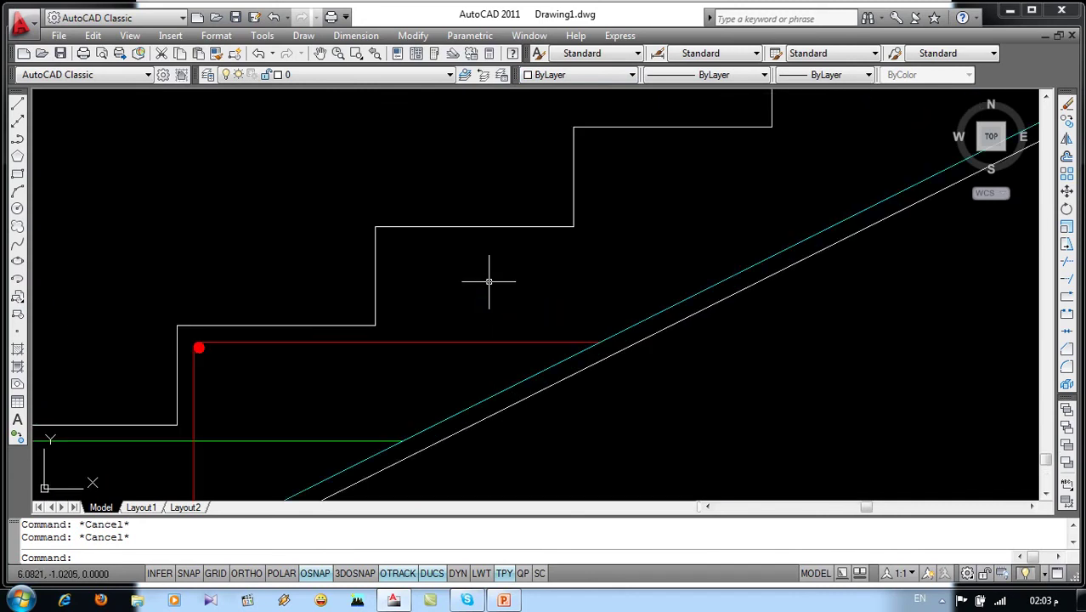
pyautogui.write('o')
# - Offset the next step's horizontal and vertical edges inward by 0.025
pyautogui.press('Return')
pyautogui.write('.02')
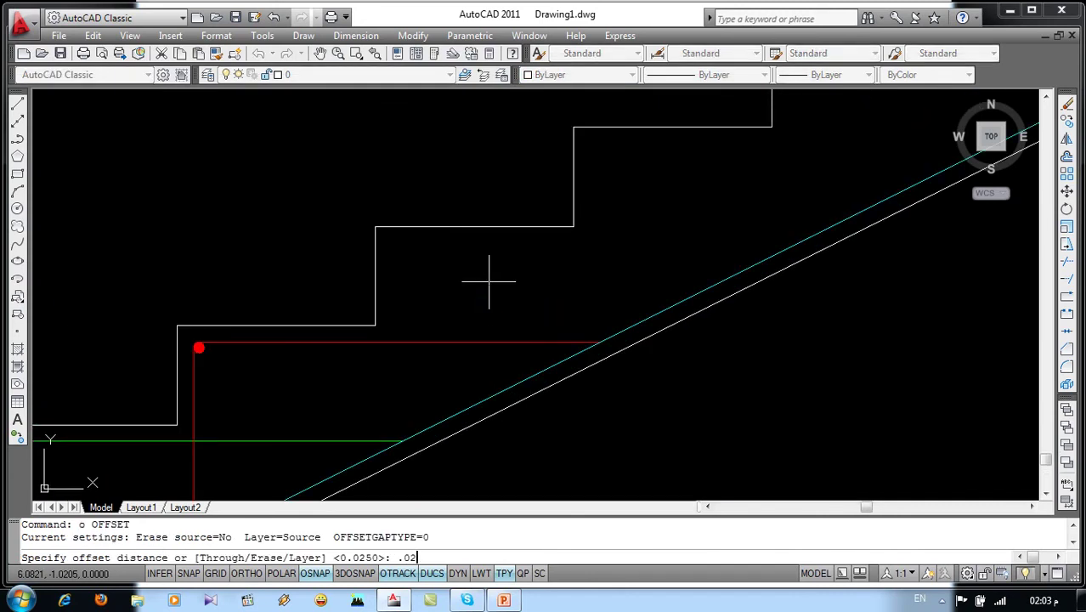
pyautogui.write('5')
pyautogui.press('Return')
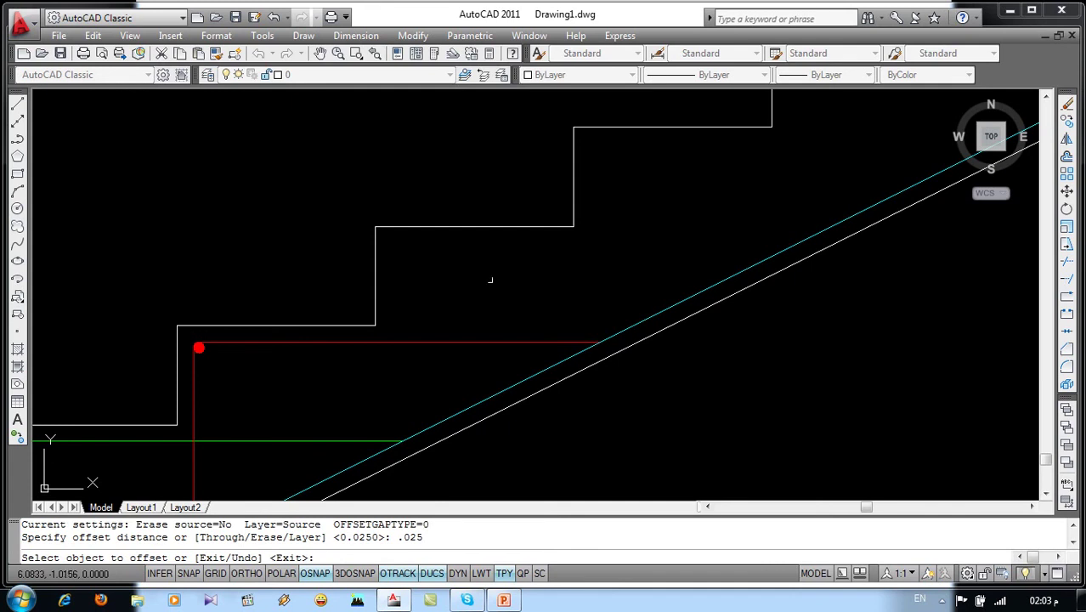
pyautogui.click(495, 228)
pyautogui.click(413, 295)
pyautogui.click(375, 295)
pyautogui.click(427, 300)
pyautogui.press('Return')
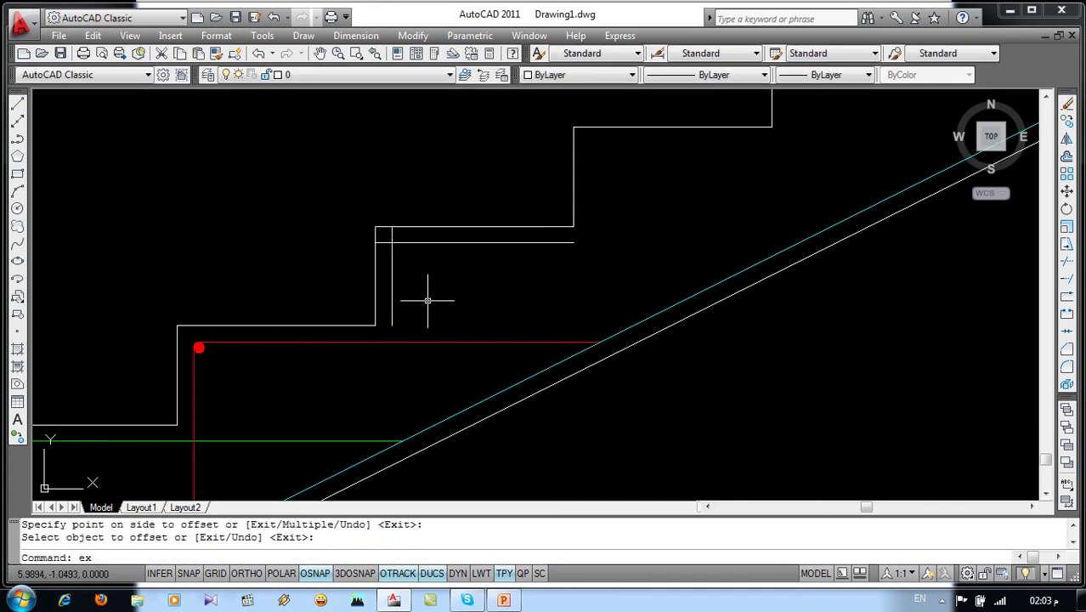
# - Extend both new offset lines to the cyan slab bar
pyautogui.press('Return')
pyautogui.click(485, 399)
pyautogui.press('Return')
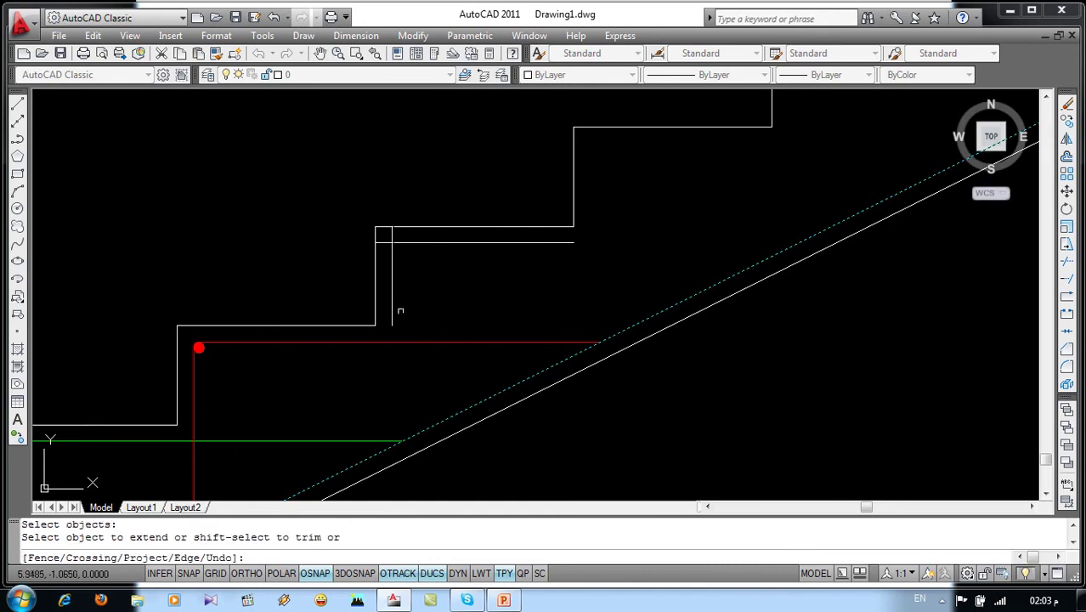
pyautogui.click(394, 314)
pyautogui.click(559, 245)
pyautogui.press('Return')
# - Chamfer the two new lines to close the bar corner
pyautogui.write('ch')
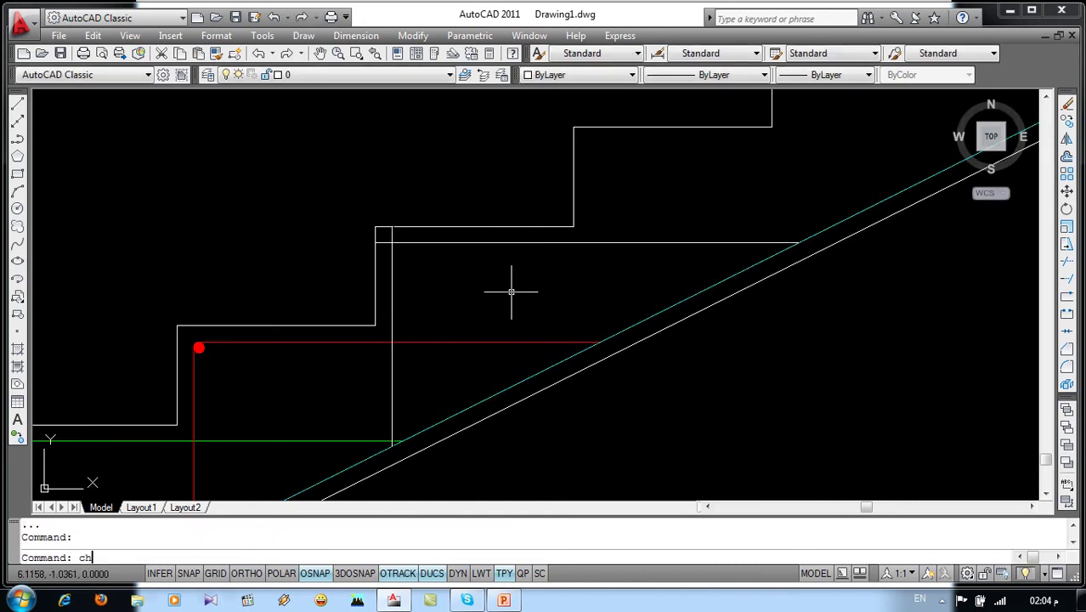
pyautogui.press('Return')
pyautogui.click(391, 279)
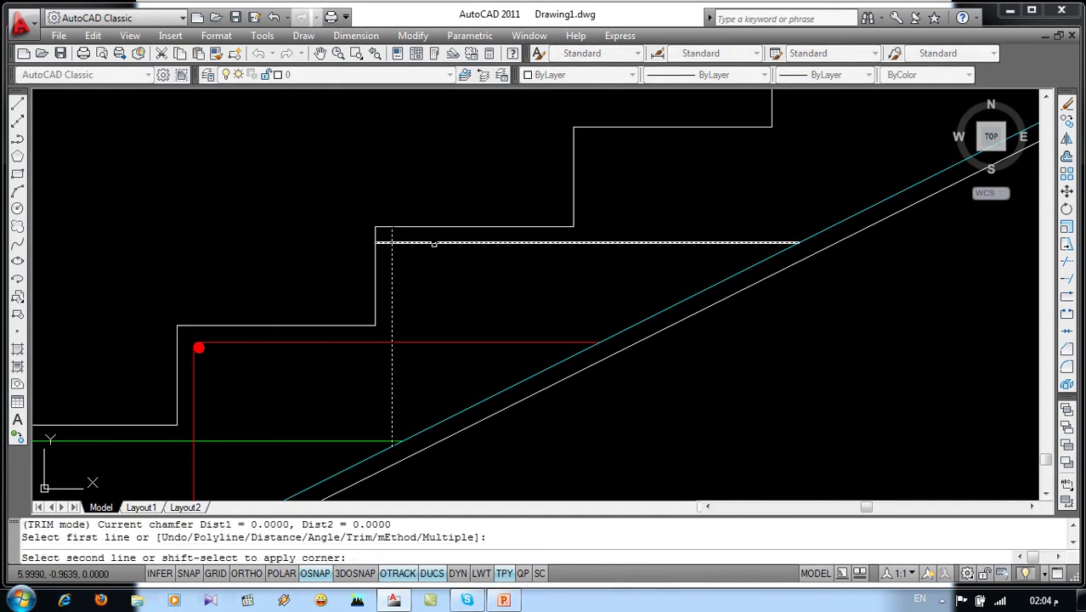
pyautogui.click(435, 243)
# - Place a filled donut with default diameters at the new bar corner
pyautogui.press('Return')
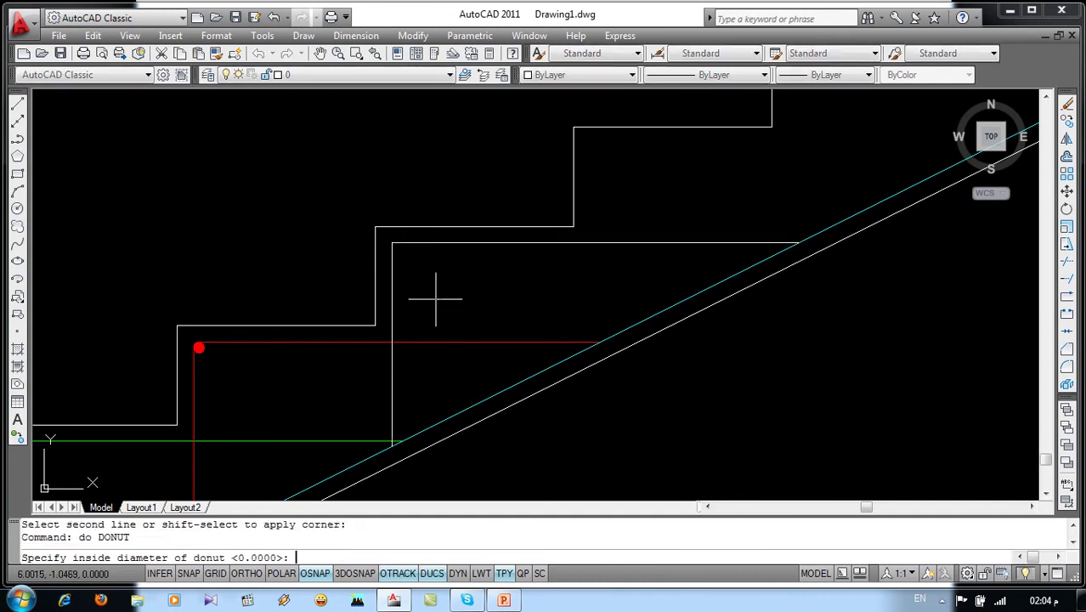
pyautogui.press('Return')
pyautogui.press('Return')
pyautogui.scroll(3, 395, 251)
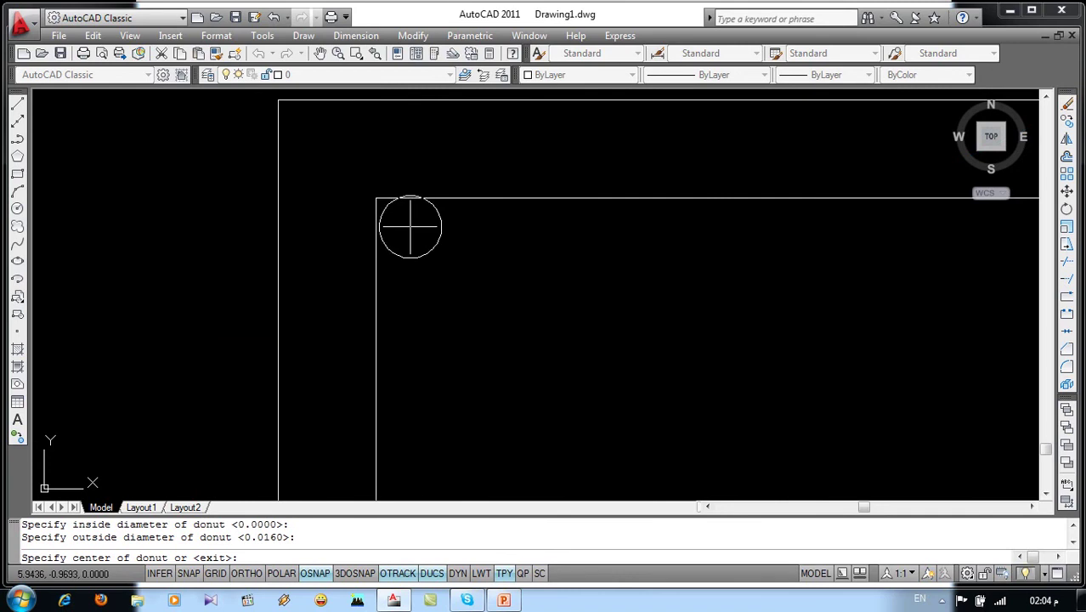
pyautogui.click(408, 229)
pyautogui.press('Return')
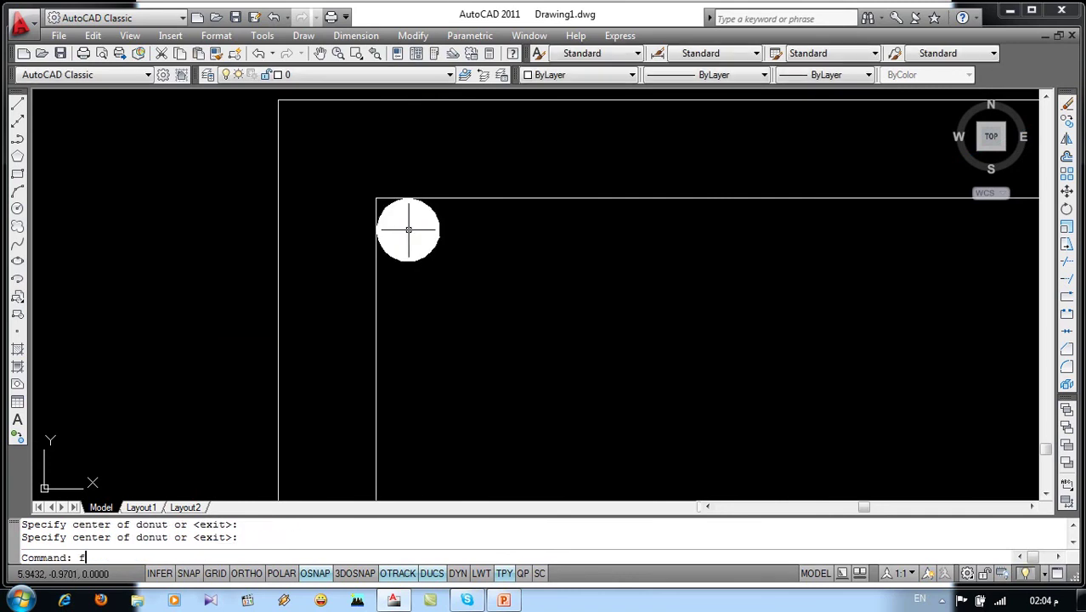
# - Fillet the bar's other corner where the lines meet
pyautogui.press('Return')
pyautogui.click(376, 293)
pyautogui.click(453, 198)
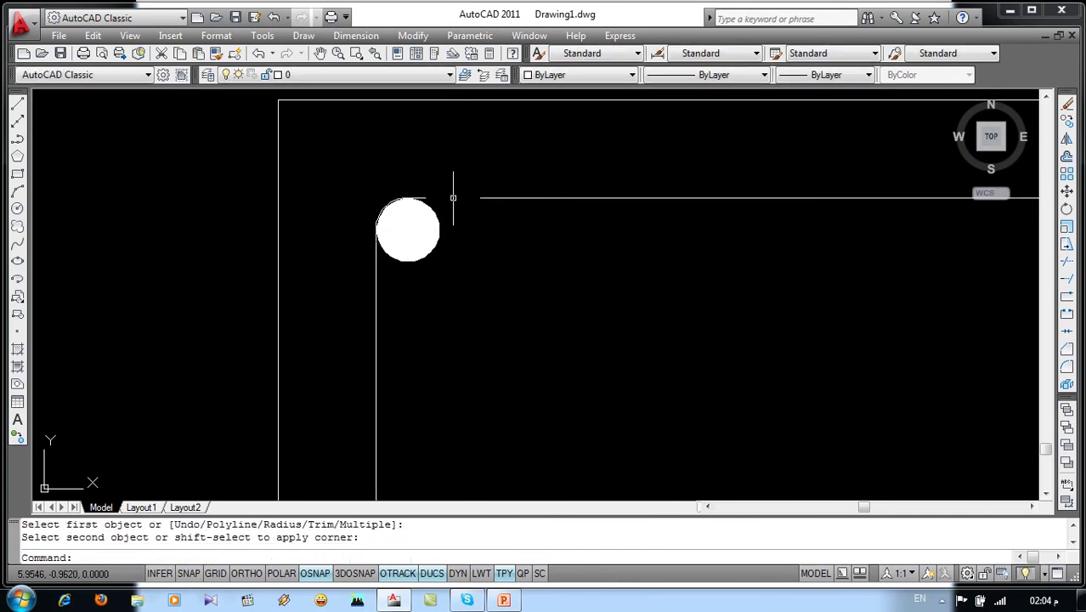
pyautogui.scroll(-3, 453, 198)
# - Make the new bar lines and donut red
pyautogui.click(455, 197)
pyautogui.click(434, 221)
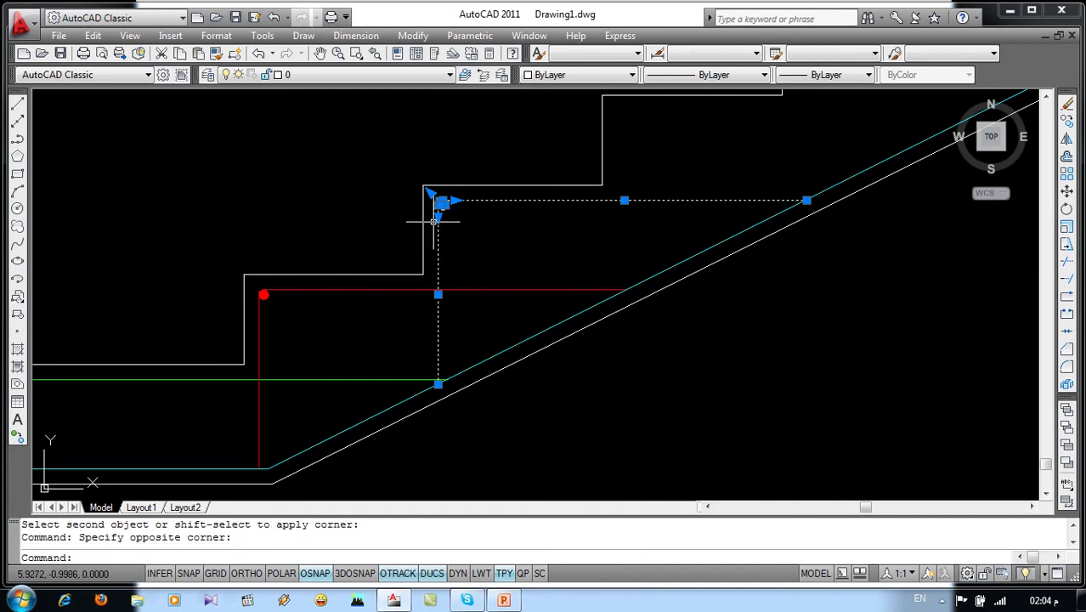
pyautogui.click(525, 77)
pyautogui.click(552, 114)
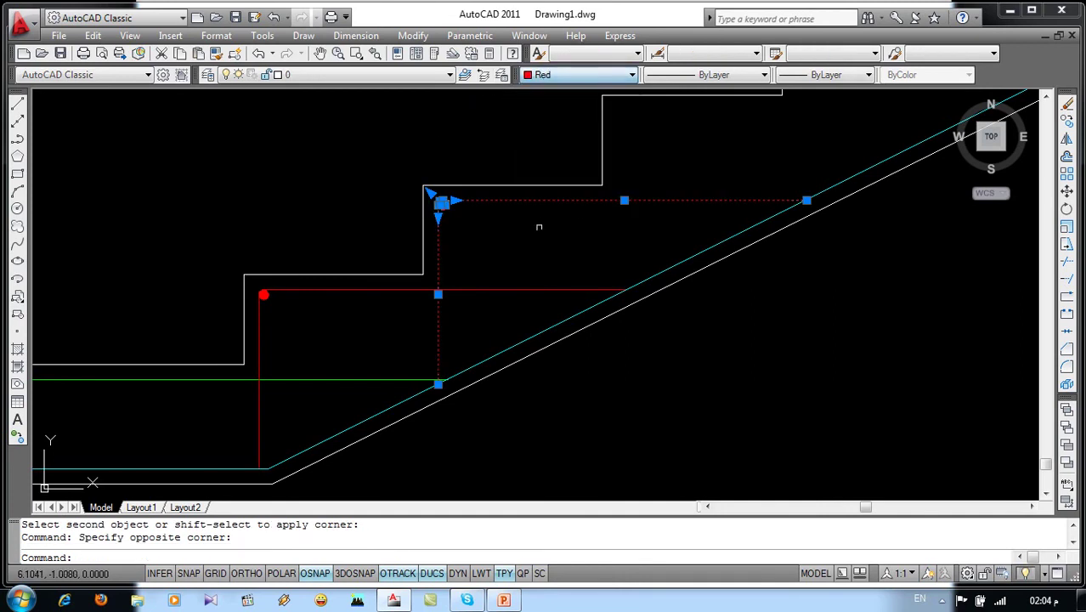
pyautogui.press('Escape')
pyautogui.press('Escape')
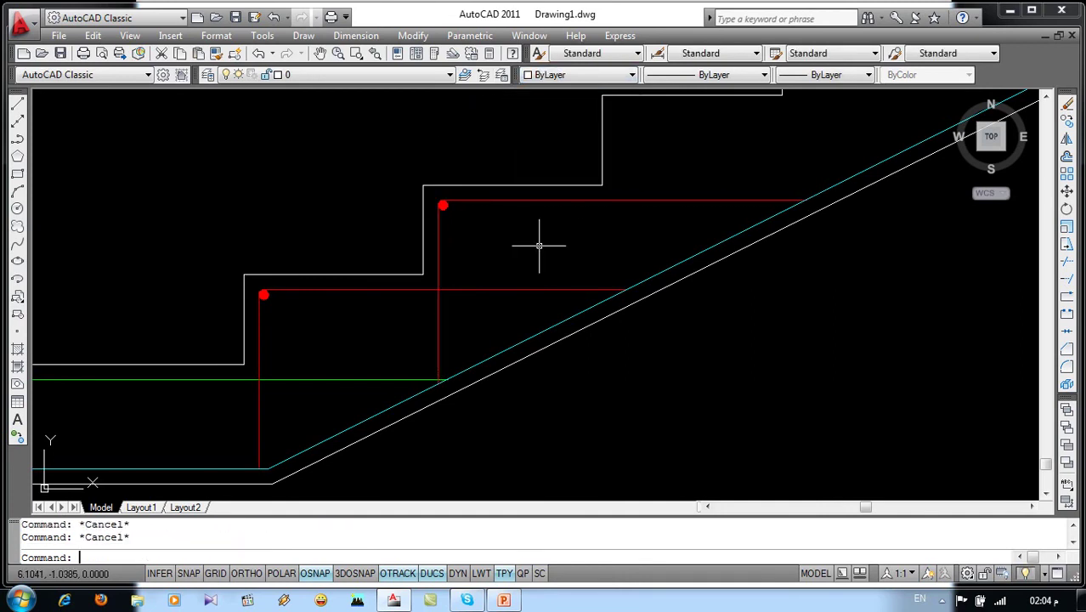
pyautogui.write('co')
# - Copy the red bar and donut from a step-corner base point toward the upper steps
pyautogui.press('Return')
pyautogui.click(473, 196)
pyautogui.click(430, 228)
pyautogui.press('Return')
pyautogui.click(423, 189)
pyautogui.moveTo(606, 167); pyautogui.dragTo(544, 311, button='middle')
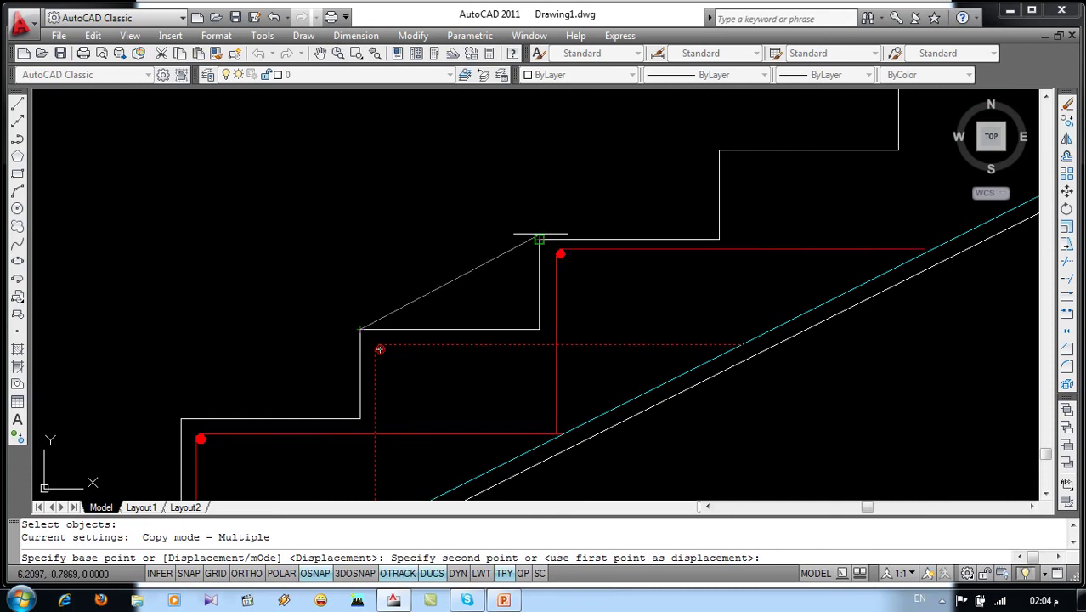
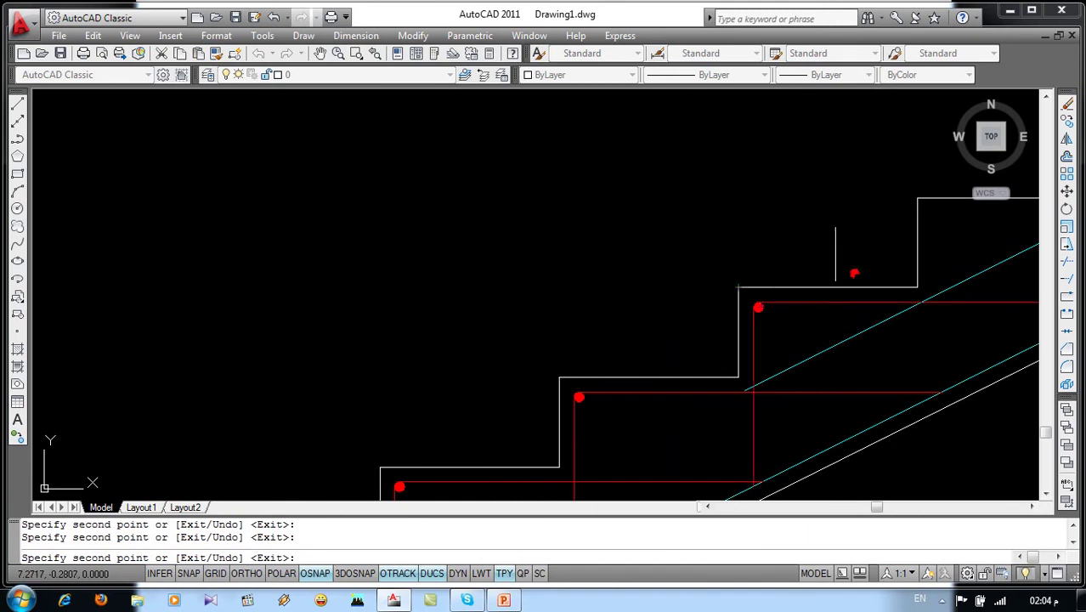
# - Place the last red step-bar copy at another step corner and end COPY
pyautogui.click(754, 305)
pyautogui.scroll(-3, 753, 305)
pyautogui.scroll(-3, 730, 210)
pyautogui.press('Return')
pyautogui.scroll(-2, 730, 210)
pyautogui.scroll(3, 735, 308)
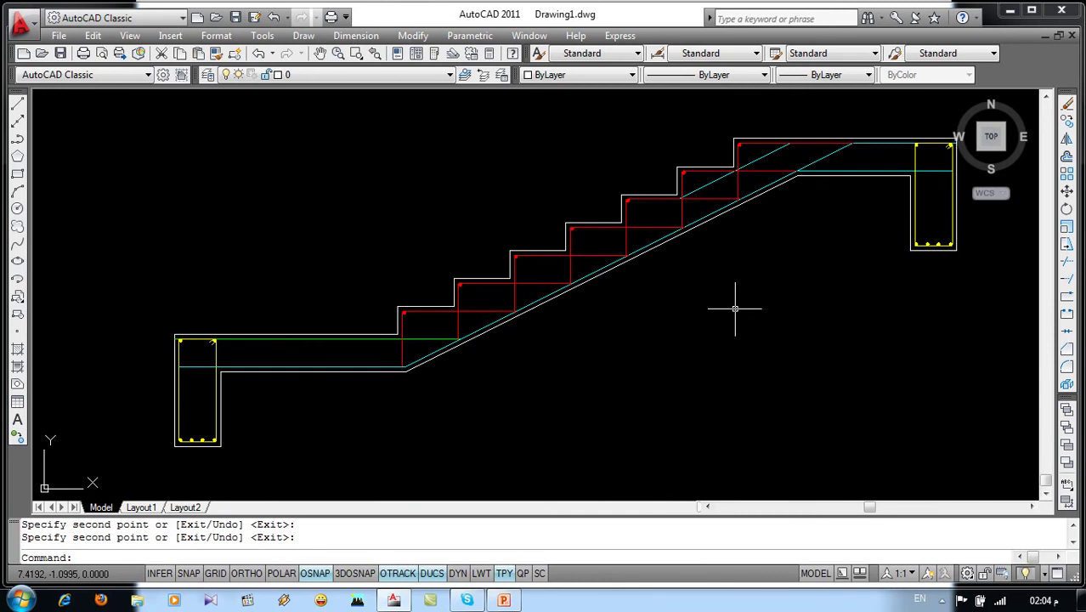
pyautogui.scroll(3, 247, 354)
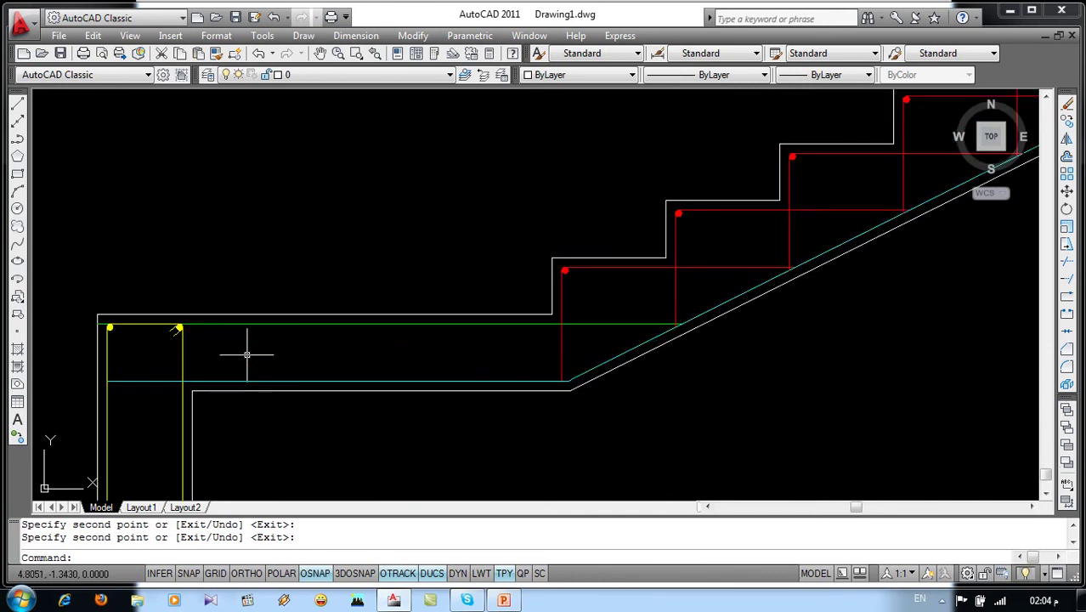
pyautogui.write('do')
# - Add a default-size donut rebar dot on the lower landing's bottom bar near the left beam
pyautogui.press('Return')
pyautogui.press('Return')
pyautogui.scroll(3, 213, 377)
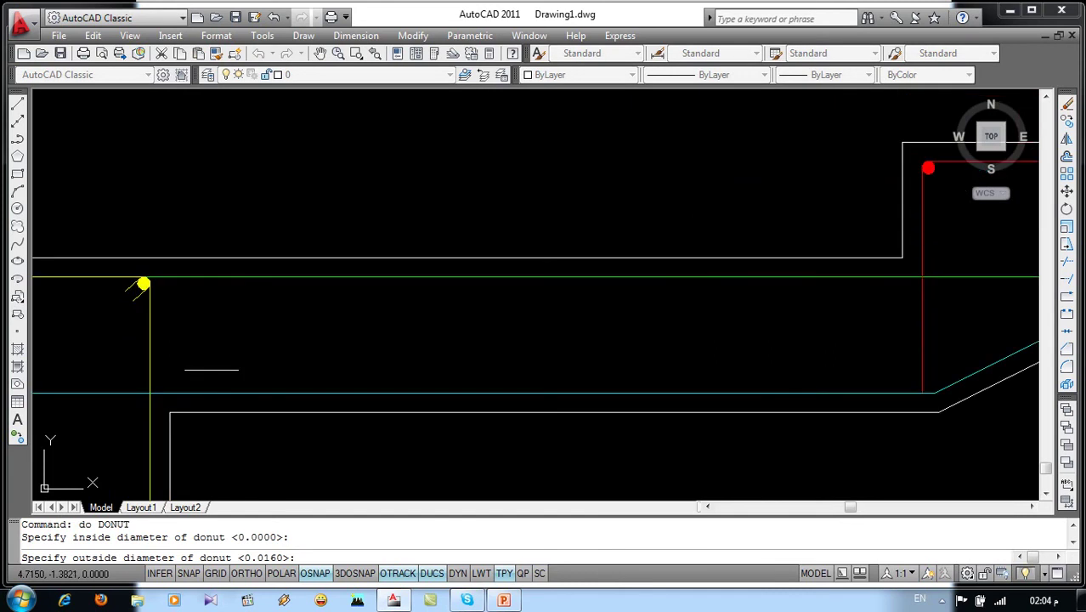
pyautogui.press('Return')
pyautogui.scroll(4, 202, 384)
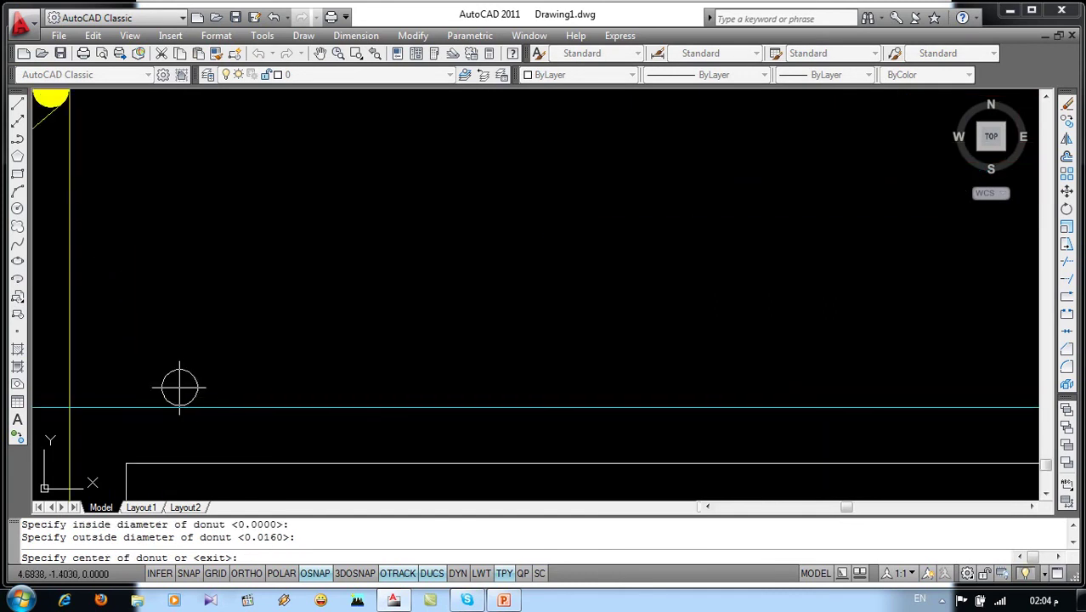
pyautogui.click(177, 384)
pyautogui.press('Return')
pyautogui.scroll(-5, 178, 384)
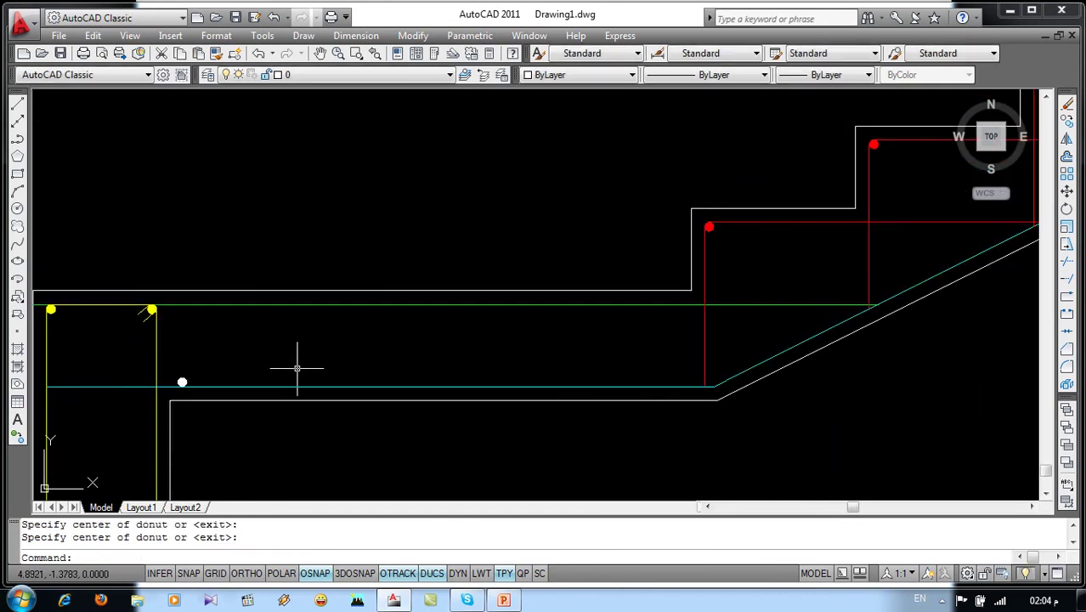
pyautogui.moveTo(296, 368); pyautogui.dragTo(256, 351, button='middle')
# - Rectangular-array the rebar dot into 1 row by 6 columns at 0.15 column offset
pyautogui.press('Return')
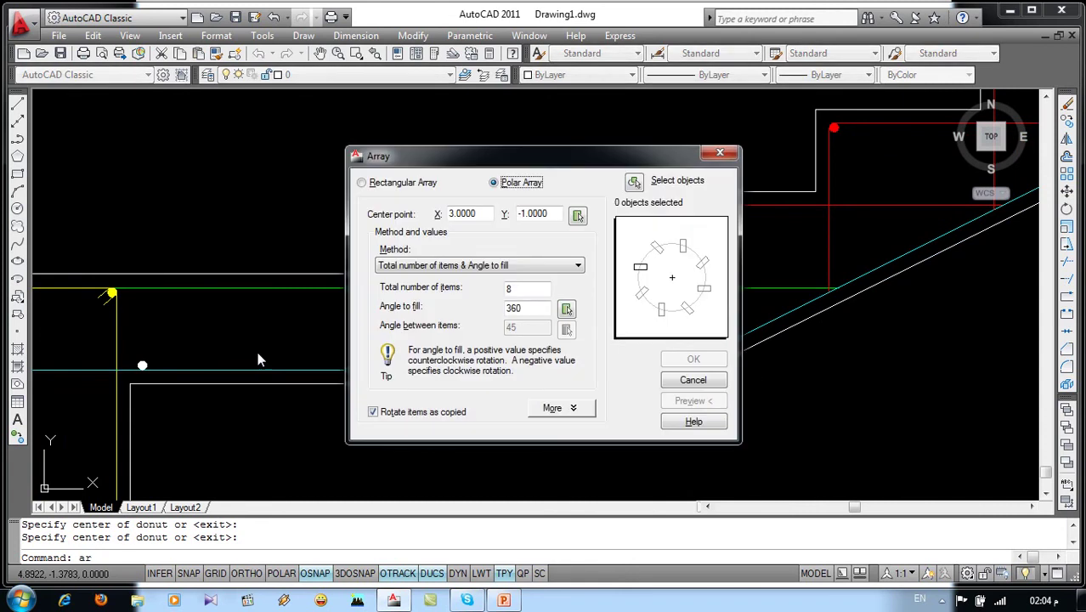
pyautogui.click(362, 182)
pyautogui.write('1')
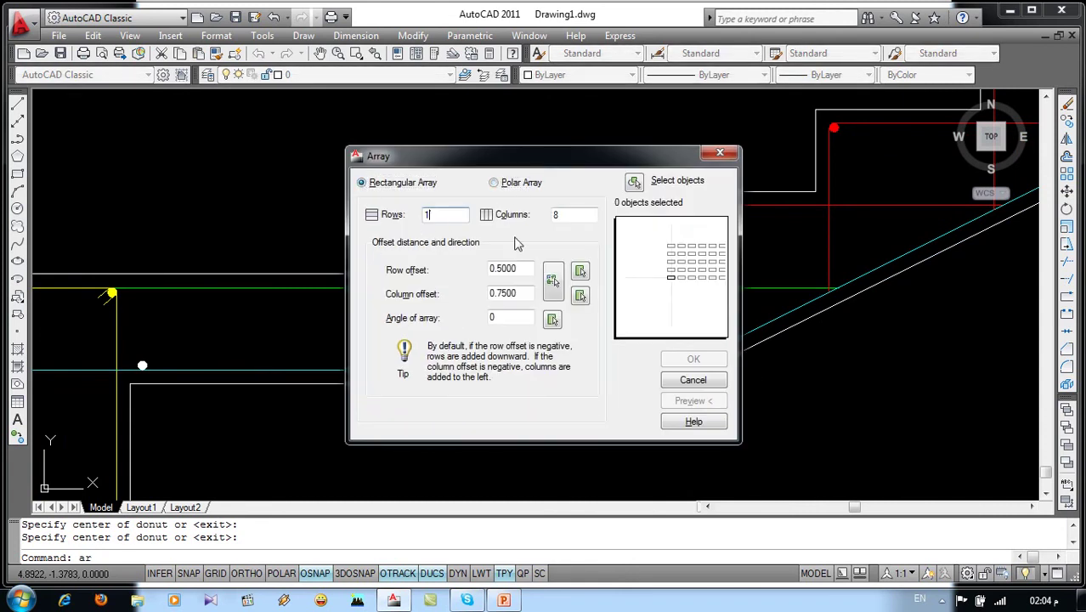
pyautogui.click(565, 215)
pyautogui.write('6')
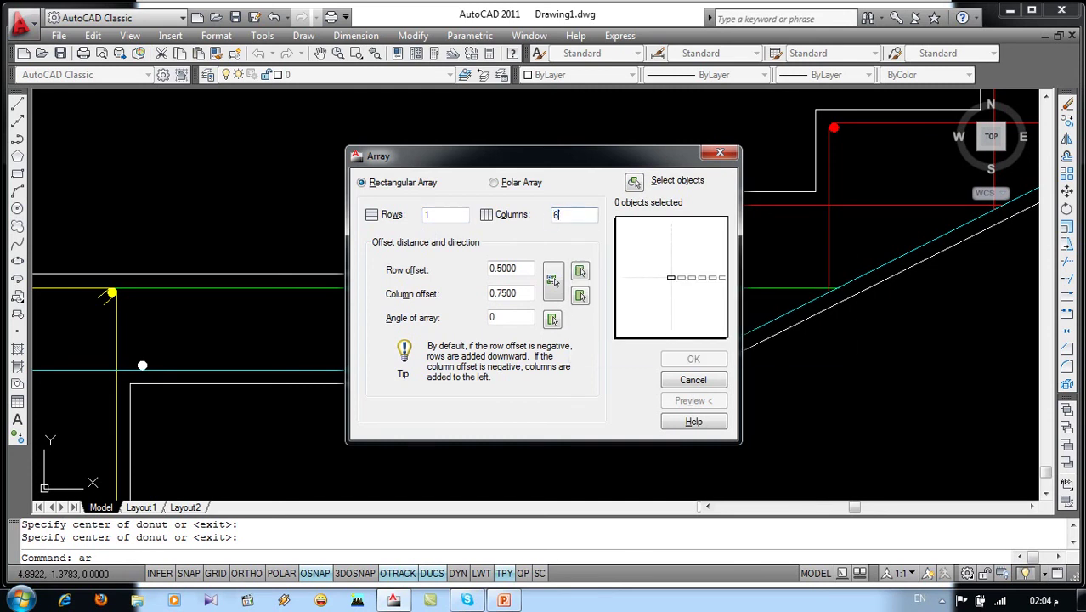
pyautogui.moveTo(520, 268)
pyautogui.mouseDown()
pyautogui.moveTo(495, 269)
pyautogui.moveTo(466, 291)
pyautogui.mouseUp()
pyautogui.write('.15')
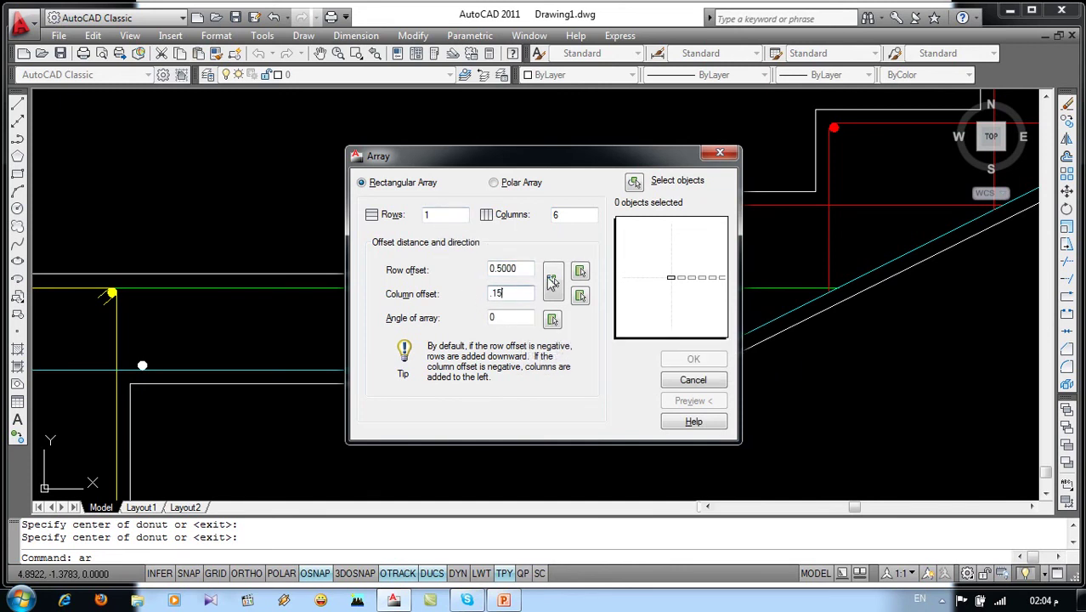
pyautogui.click(635, 182)
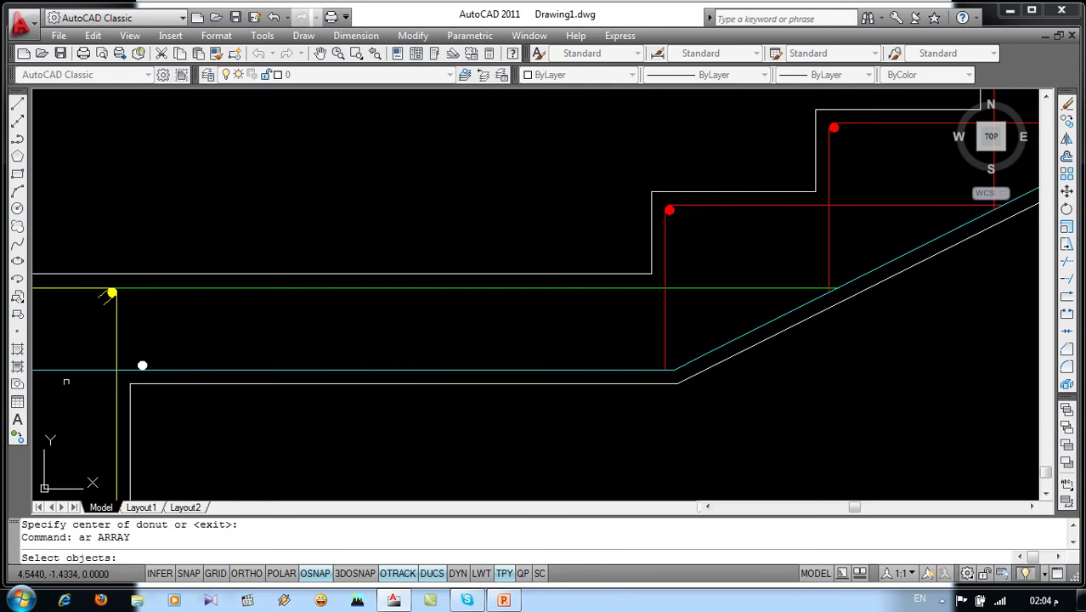
pyautogui.click(143, 366)
pyautogui.press('Return')
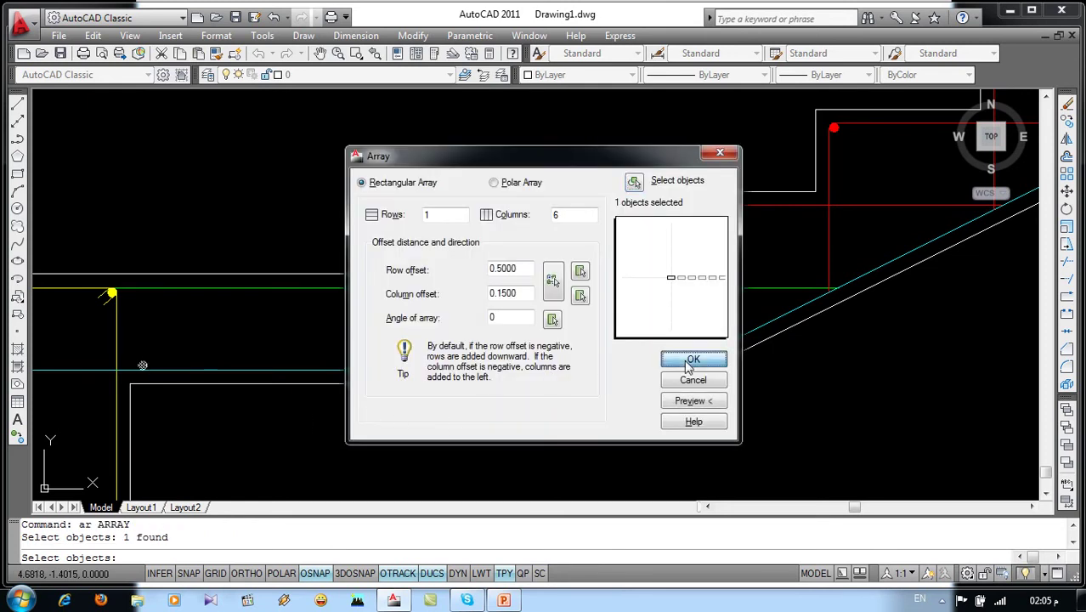
pyautogui.click(692, 359)
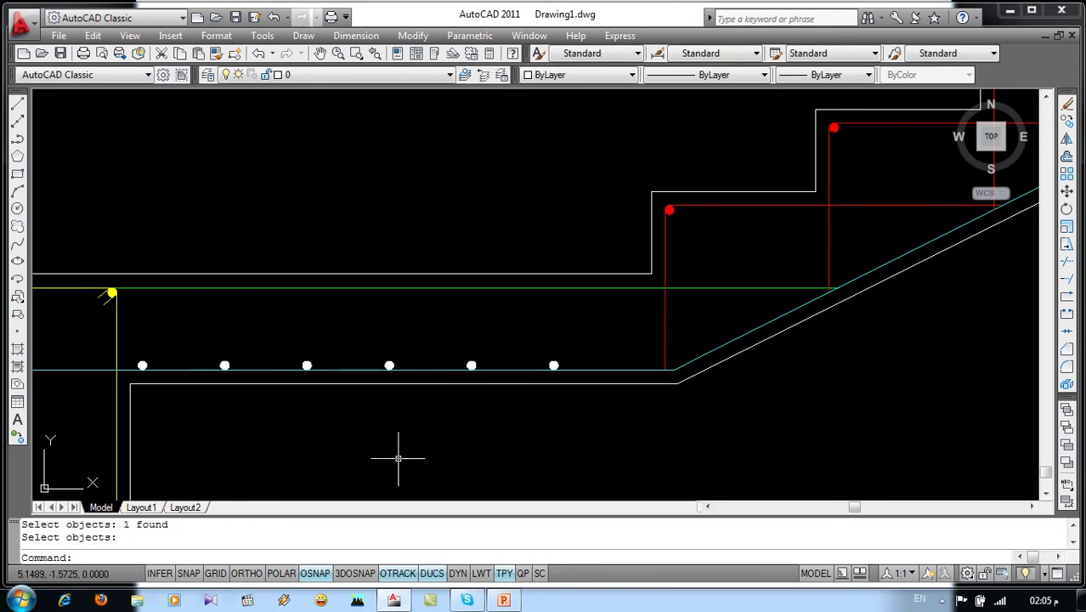
pyautogui.click(545, 557)
pyautogui.write('co')
# - Copy the six bottom-bar dots straight up onto the lower landing's green top bar with Ortho on
pyautogui.press('Return')
pyautogui.click(578, 337)
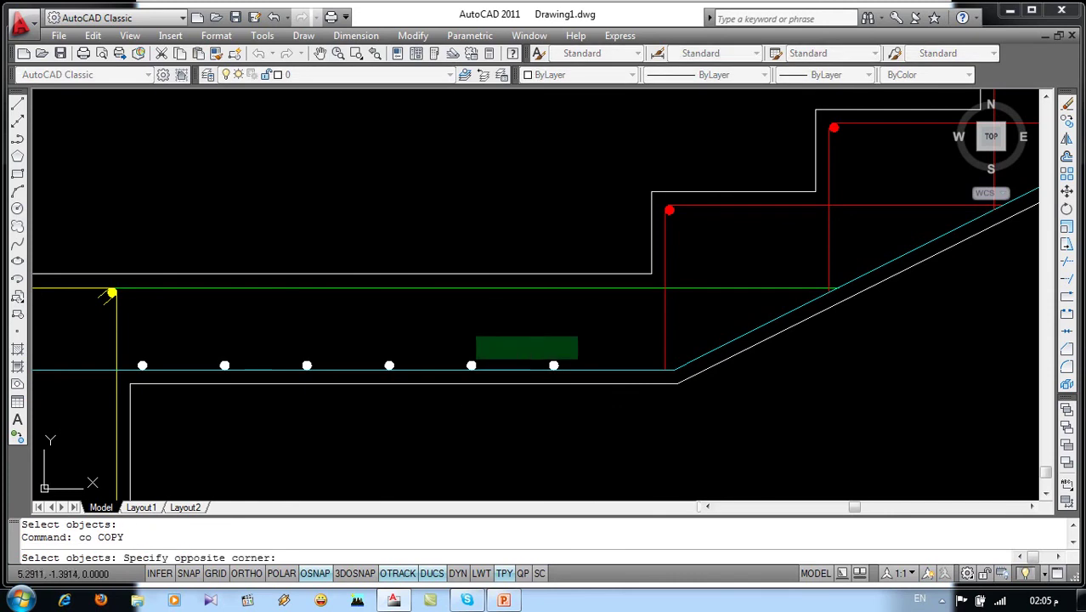
pyautogui.click(142, 366)
pyautogui.press('Return')
pyautogui.scroll(6, 145, 367)
pyautogui.click(152, 369)
pyautogui.scroll(-4, 153, 368)
pyautogui.moveTo(170, 277); pyautogui.dragTo(176, 358, button='middle')
pyautogui.press('F8')
pyautogui.scroll(3, 179, 343)
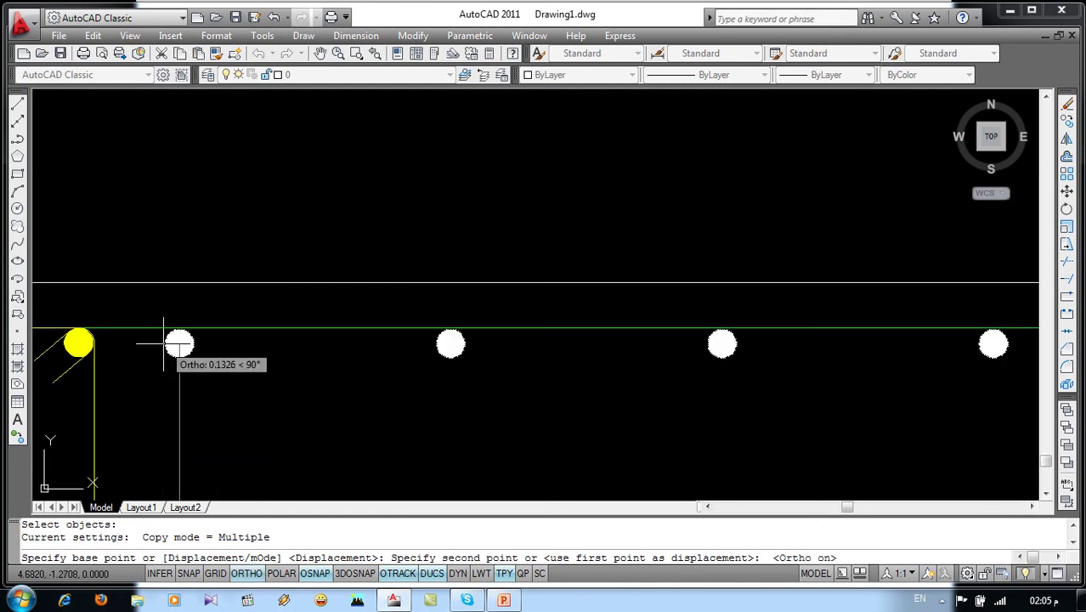
pyautogui.click(177, 344)
pyautogui.press('Escape')
pyautogui.scroll(-6, 163, 344)
pyautogui.scroll(1, 255, 395)
# - Copy the end dots of both rows one space to the right toward the first step
pyautogui.write('c')
pyautogui.press('Return')
pyautogui.click(309, 397)
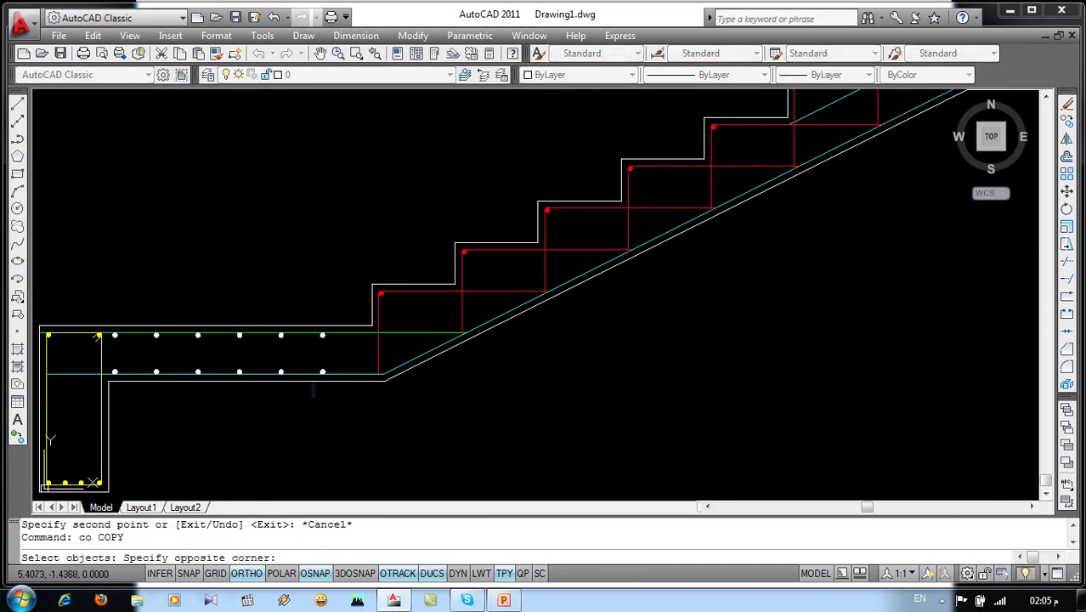
pyautogui.click(343, 308)
pyautogui.press('Return')
pyautogui.click(310, 295)
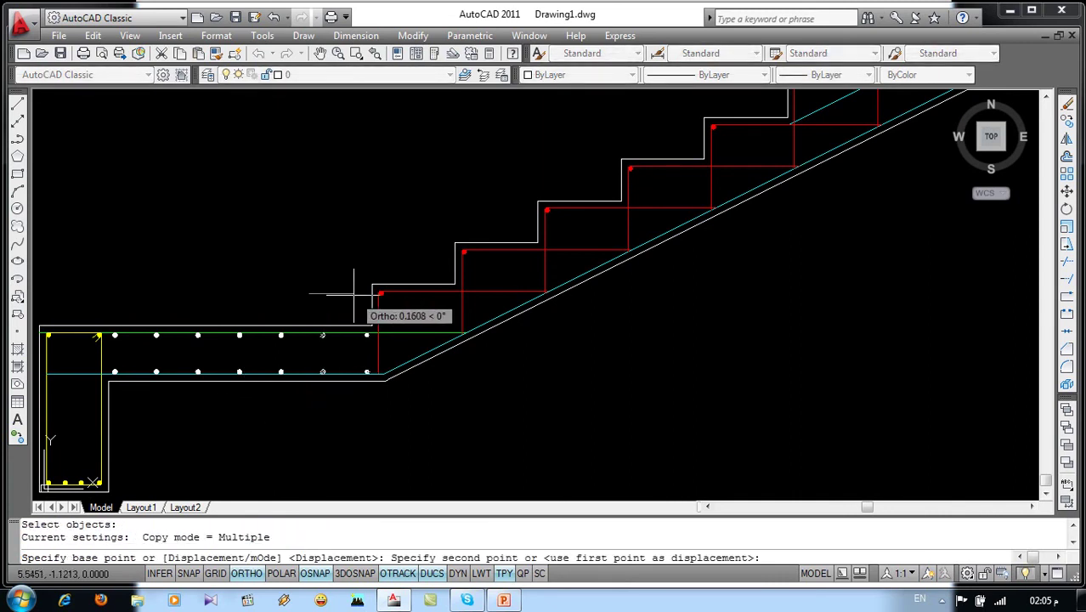
pyautogui.click(353, 295)
pyautogui.press('Return')
pyautogui.scroll(-3, 355, 340)
pyautogui.scroll(2, 489, 315)
pyautogui.scroll(1, 497, 299)
pyautogui.scroll(1, 463, 345)
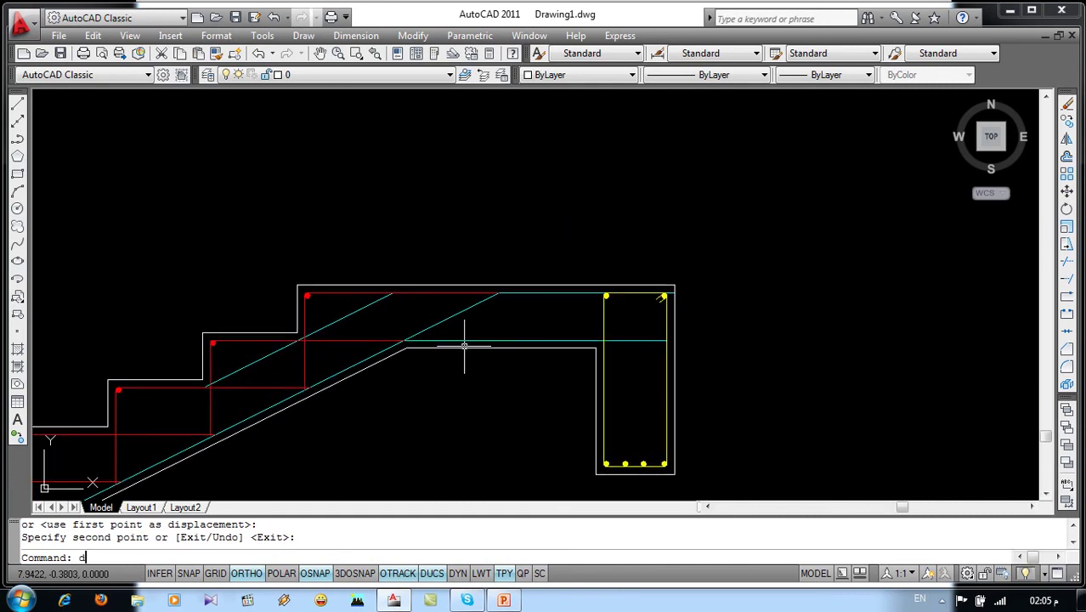
# - Place a default donut rebar dot where the upper landing's bottom bar meets the slab bar
pyautogui.press('Return')
pyautogui.scroll(5, 420, 320)
pyautogui.press('Return')
pyautogui.press('Return')
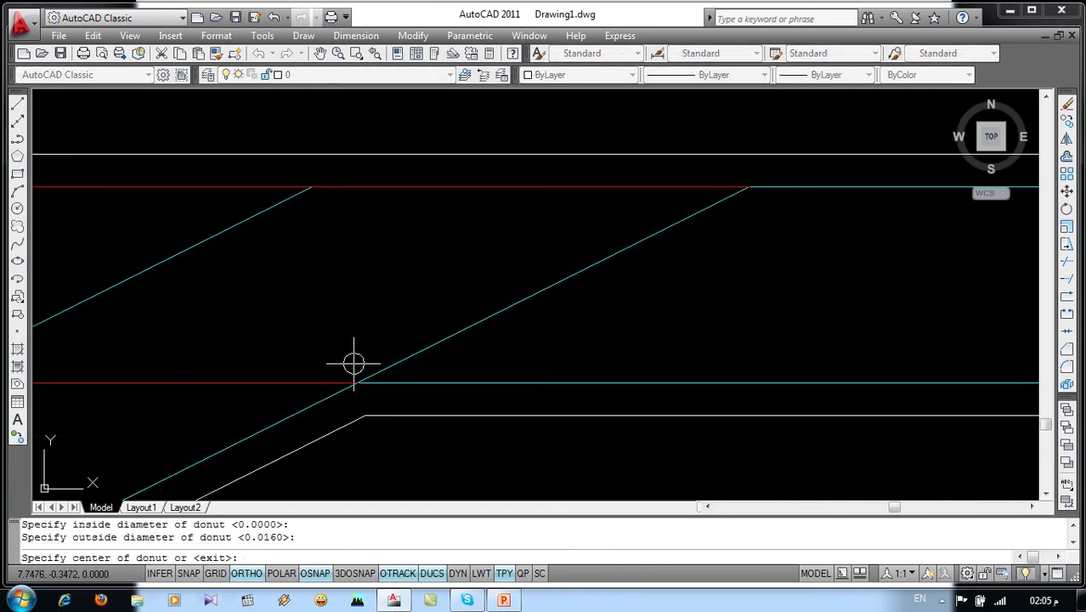
pyautogui.click(353, 371)
pyautogui.press('Return')
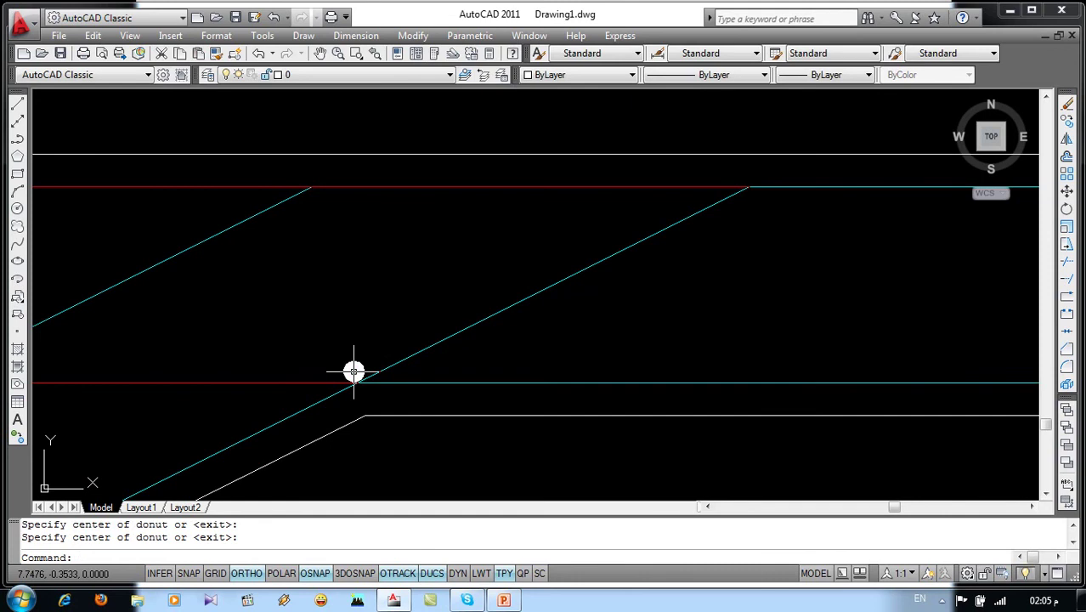
pyautogui.write('c')
pyautogui.press('Escape')
pyautogui.press('Escape')
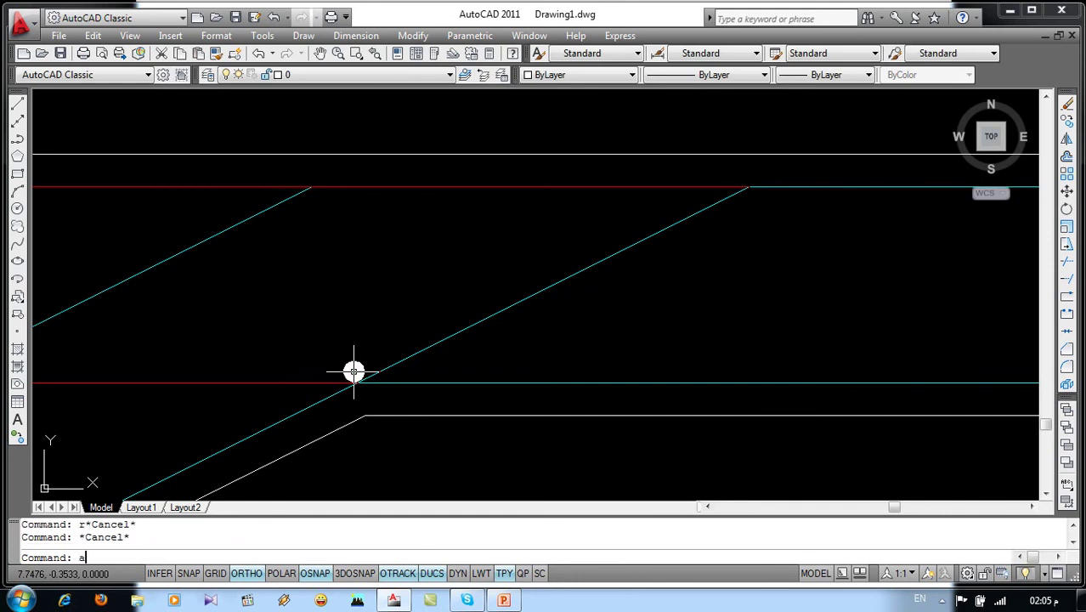
# - Array that dot into 1 row by 6 columns at 0.15 spacing
pyautogui.write('r')
pyautogui.press('Return')
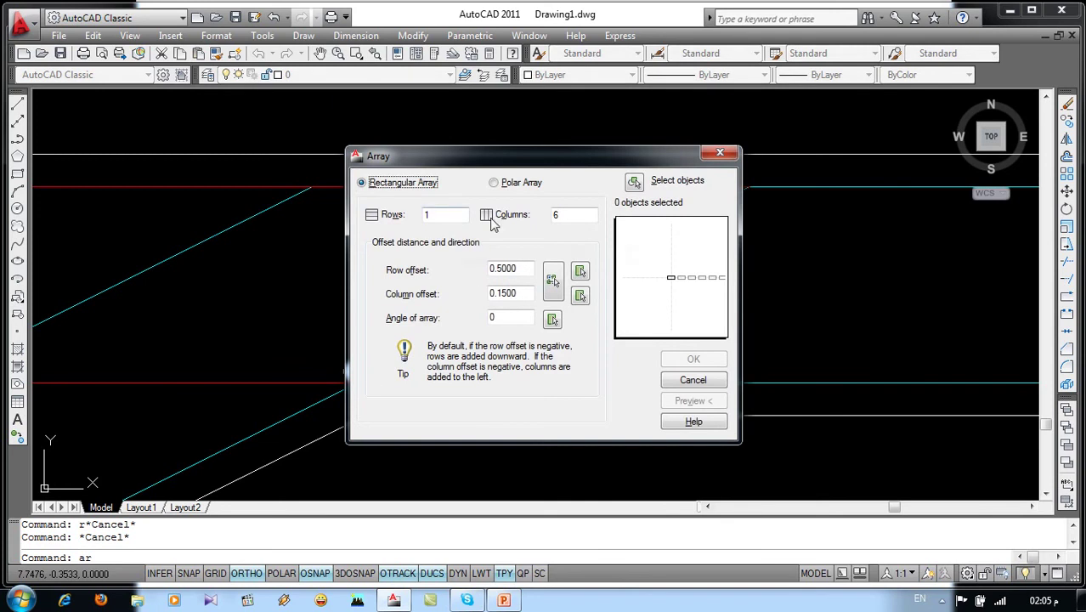
pyautogui.click(634, 182)
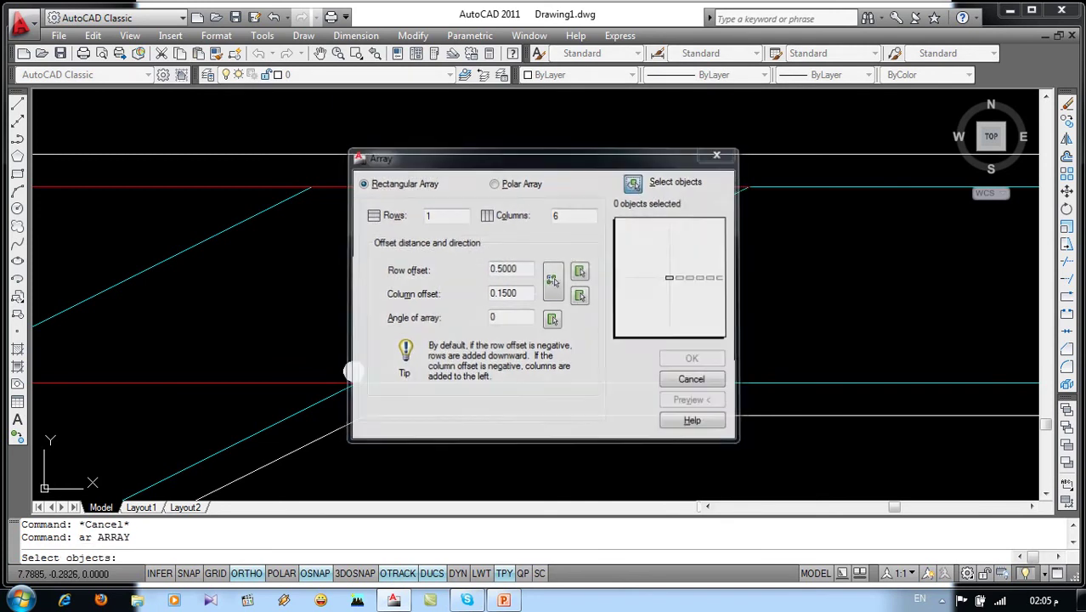
pyautogui.click(355, 364)
pyautogui.click(350, 372)
pyautogui.press('Return')
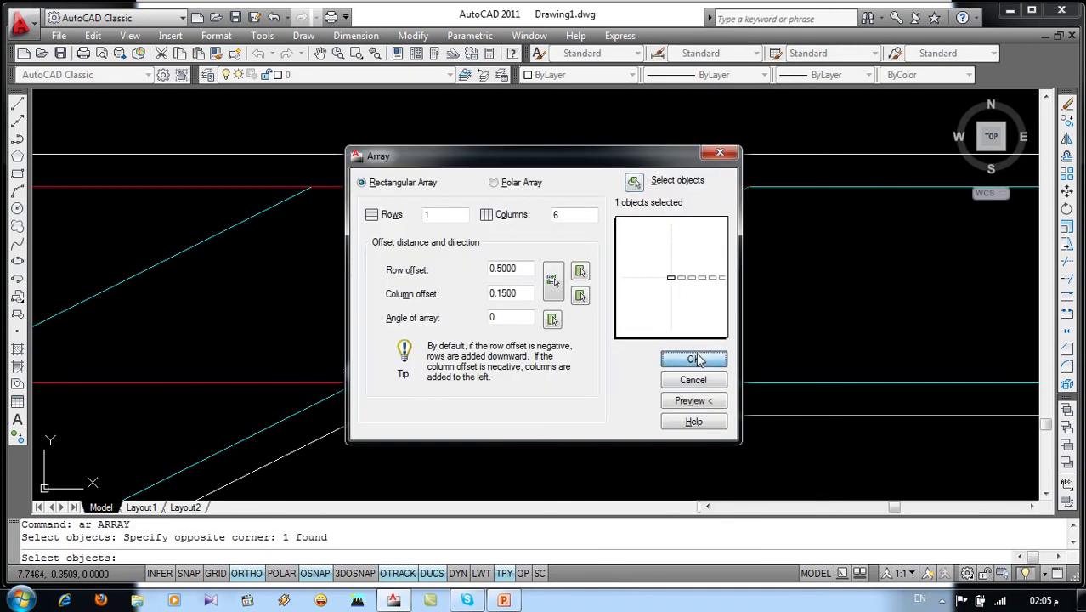
pyautogui.click(693, 358)
pyautogui.scroll(2, 578, 304)
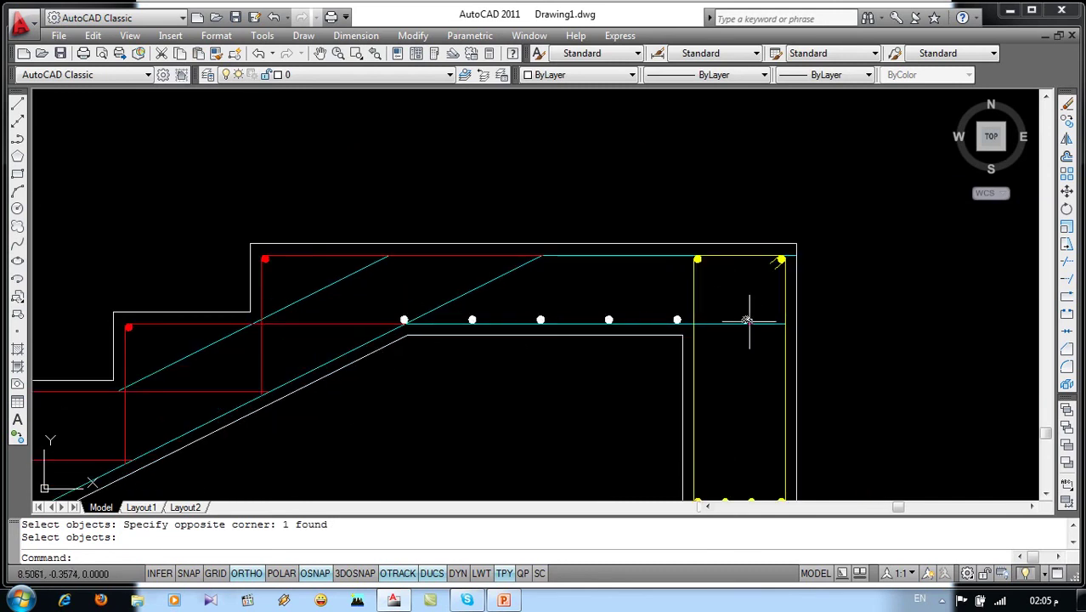
pyautogui.moveTo(744, 320)
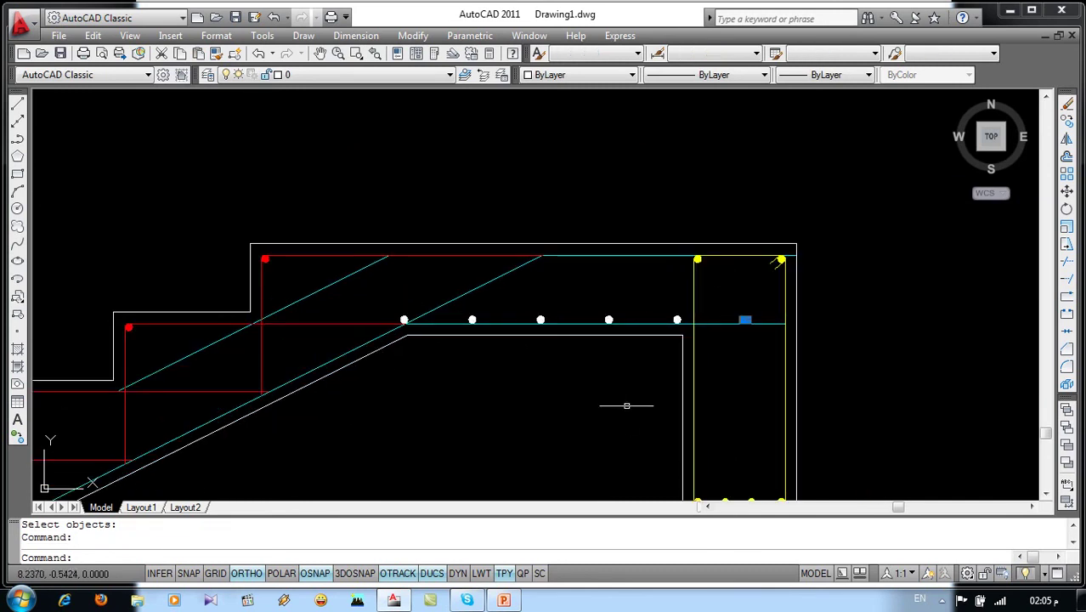
# - Erase the stray object, then copy the four upper-landing dots vertically onto the top bar
pyautogui.press('Escape')
pyautogui.press('Escape')
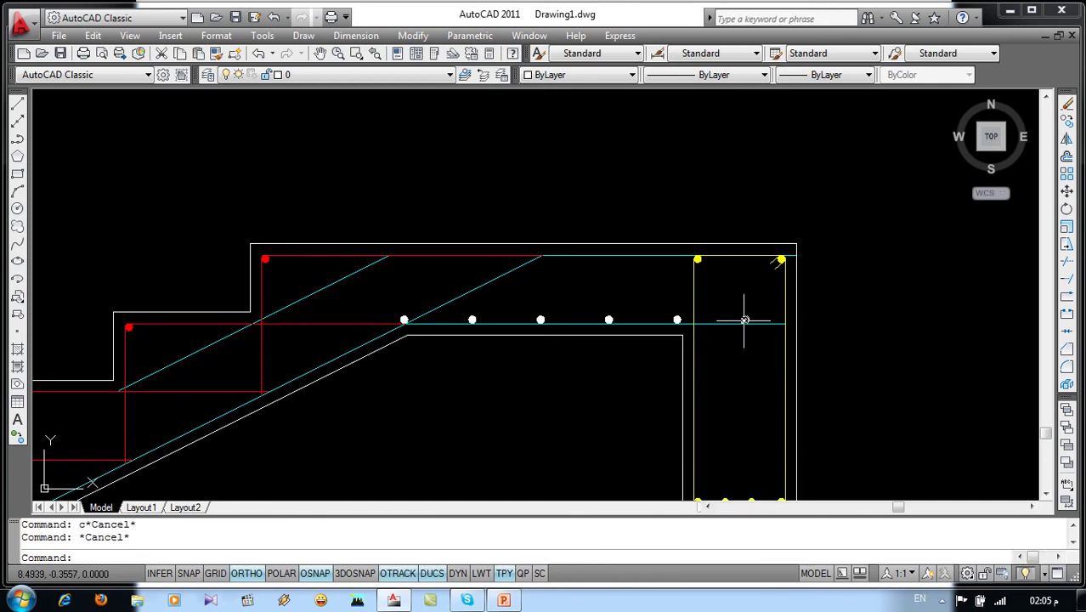
pyautogui.press('Delete')
pyautogui.write('co')
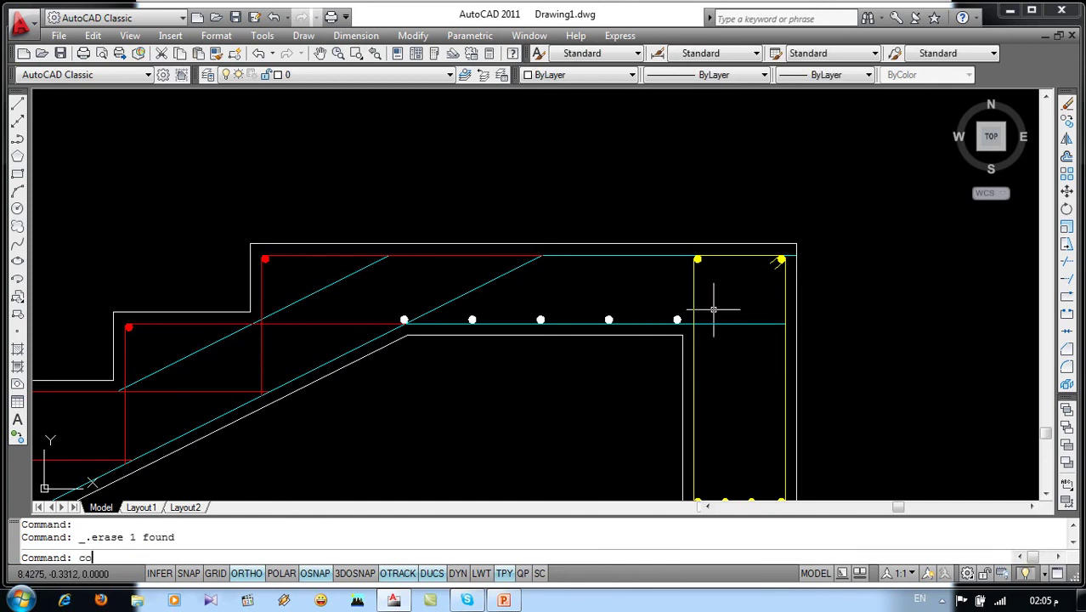
pyautogui.press('Return')
pyautogui.click(688, 310)
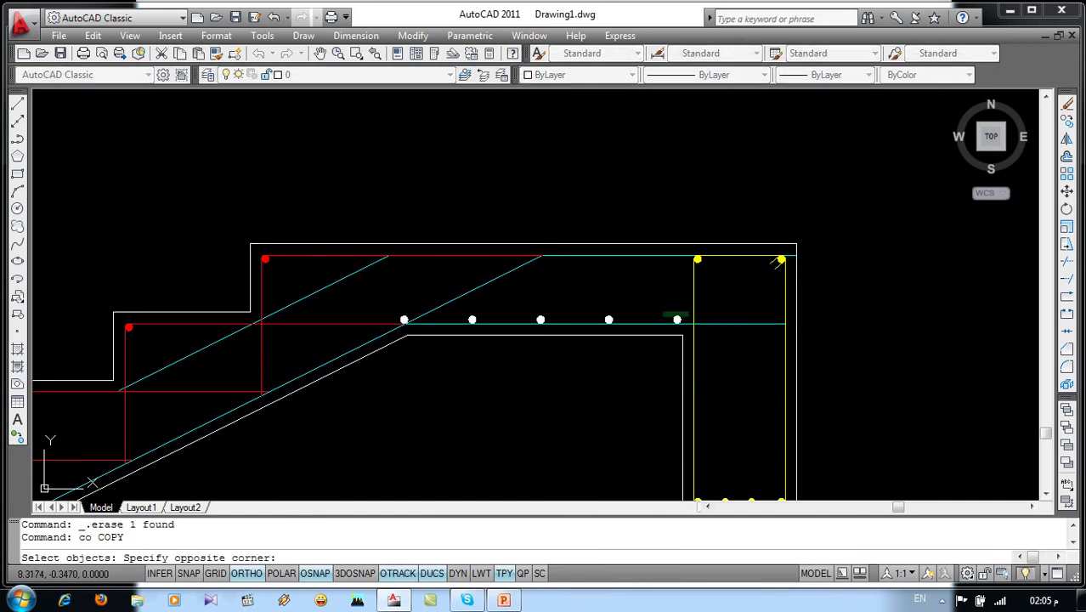
pyautogui.click(467, 322)
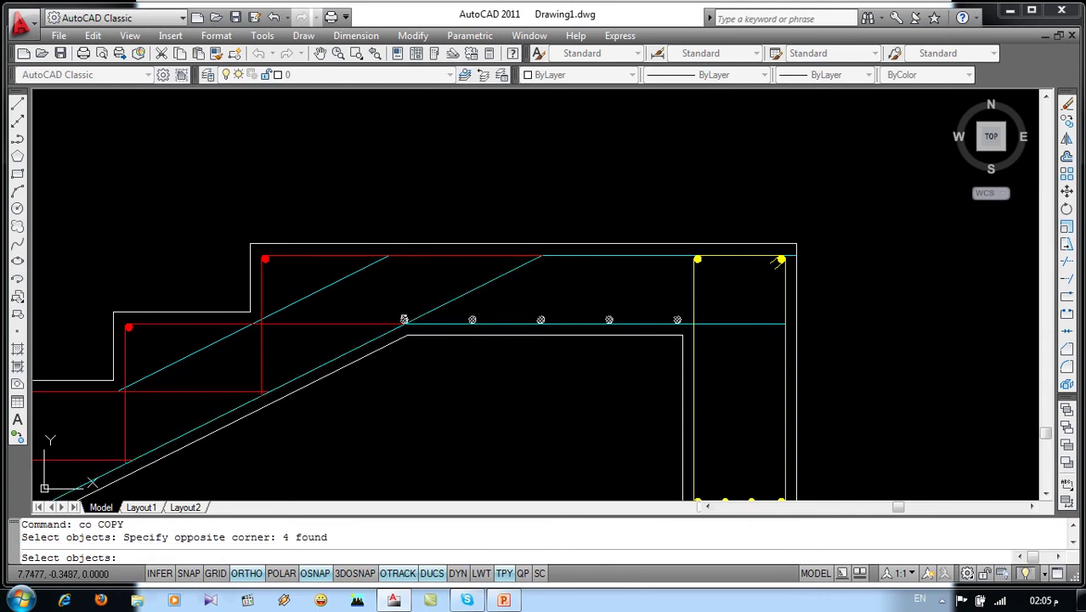
pyautogui.press('Return')
pyautogui.scroll(3, 401, 311)
pyautogui.click(400, 322)
pyautogui.moveTo(419, 214); pyautogui.dragTo(429, 257, button='middle')
pyautogui.scroll(2, 429, 257)
pyautogui.scroll(1, 425, 243)
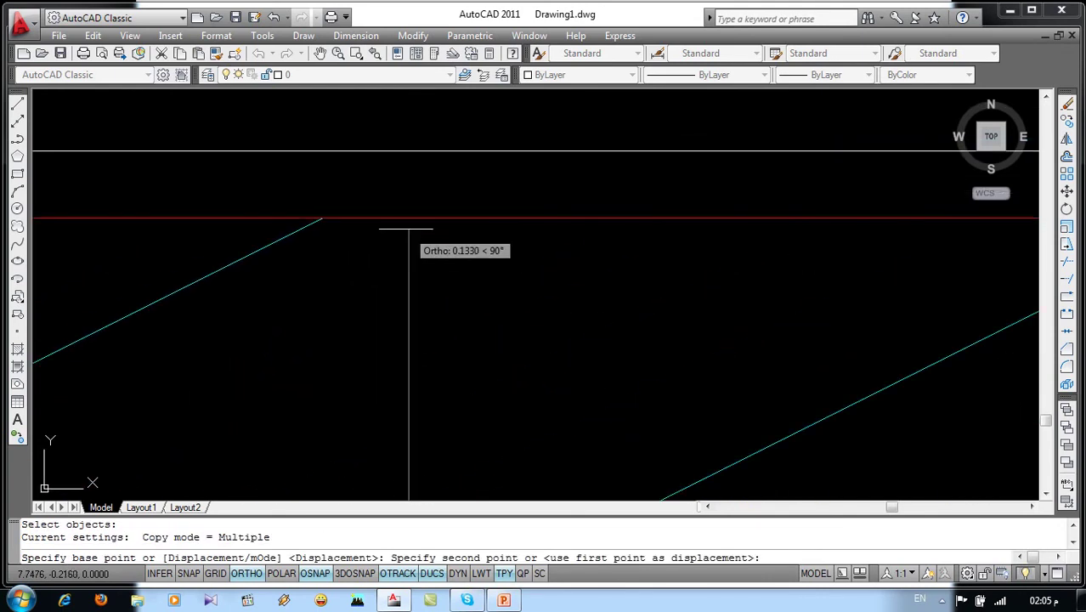
pyautogui.click(406, 235)
pyautogui.press('Escape')
pyautogui.scroll(-5, 408, 246)
pyautogui.scroll(-3, 469, 316)
pyautogui.moveTo(469, 316)
pyautogui.mouseDown(button='middle')
pyautogui.moveTo(477, 385)
pyautogui.moveTo(650, 293)
pyautogui.moveTo(744, 261)
pyautogui.mouseUp(button='middle')
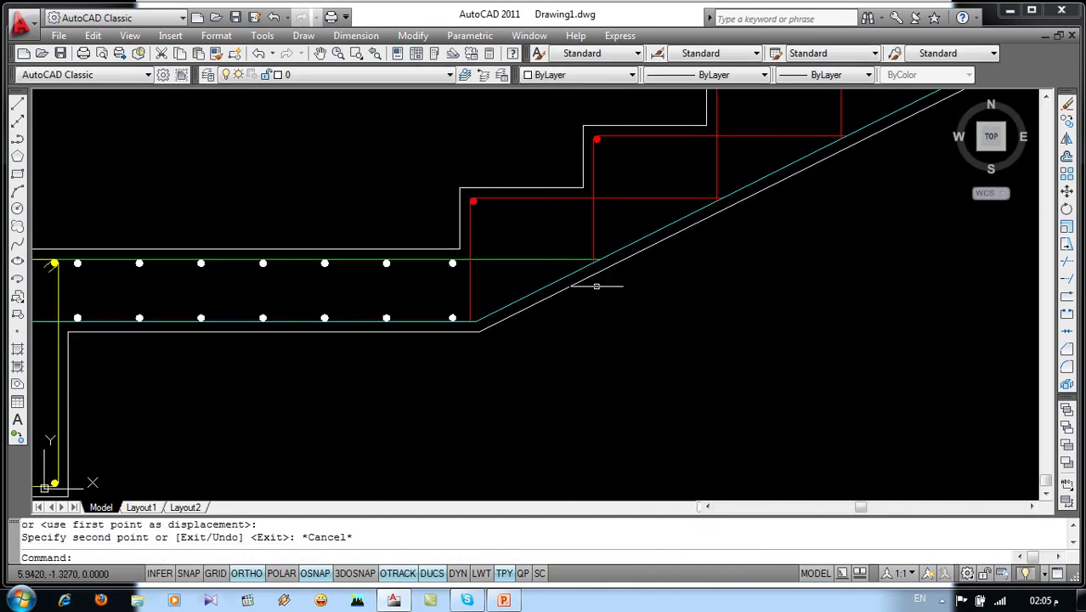
pyautogui.write('co')
# - Copy a landing rebar dot, with Ortho off, to where the waist slab starts sloping
pyautogui.press('Return')
pyautogui.scroll(3, 452, 318)
pyautogui.click(452, 318)
pyautogui.press('Return')
pyautogui.scroll(5, 451, 323)
pyautogui.click(462, 325)
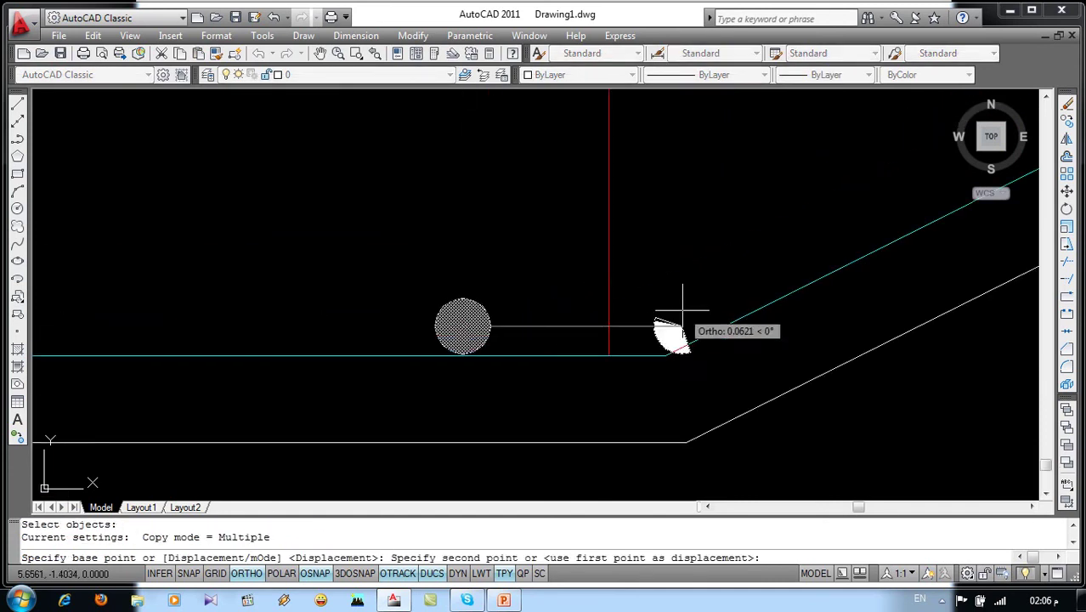
pyautogui.moveTo(654, 327); pyautogui.dragTo(564, 375, button='middle')
pyautogui.press('F8')
pyautogui.scroll(-2, 556, 367)
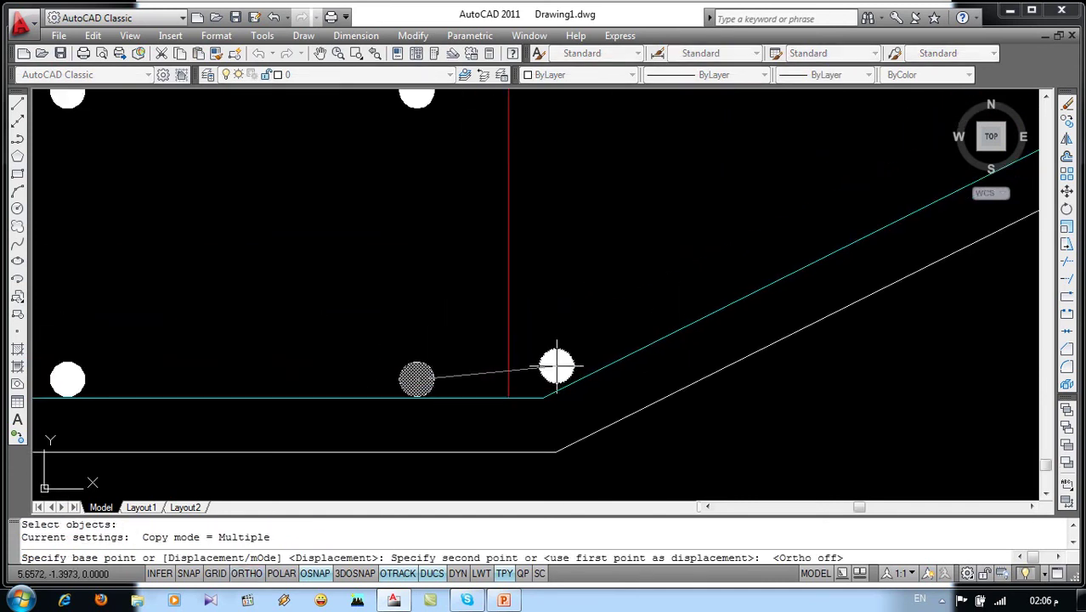
pyautogui.click(535, 380)
# - Place more dot copies along the sloping slab bar, under the steps, up to mid-slope
pyautogui.moveTo(827, 240); pyautogui.dragTo(650, 316, button='middle')
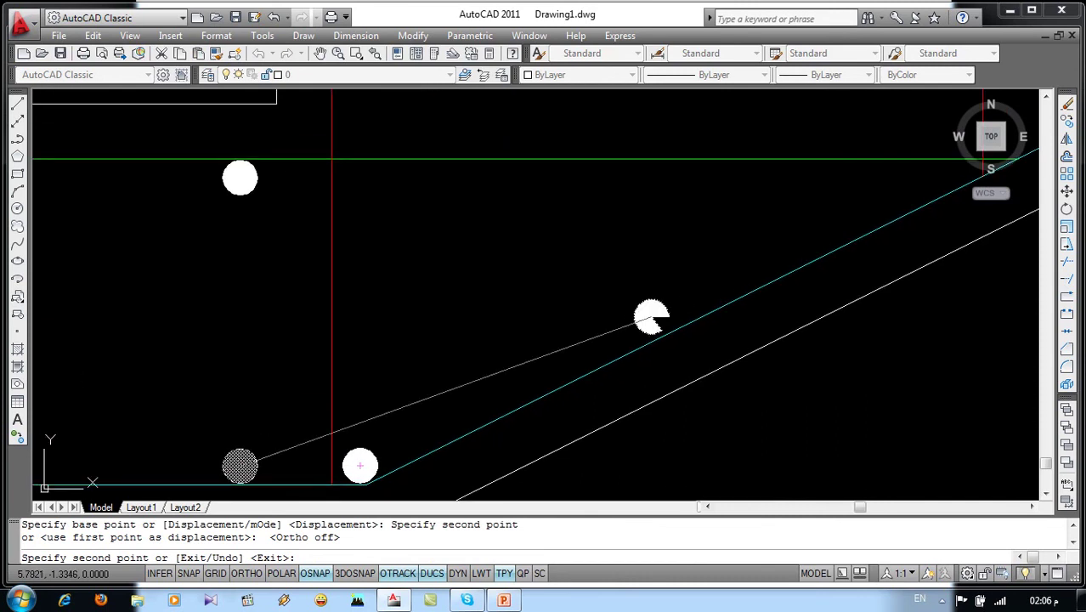
pyautogui.click(659, 315)
pyautogui.scroll(-5, 629, 316)
pyautogui.scroll(5, 696, 302)
pyautogui.click(676, 320)
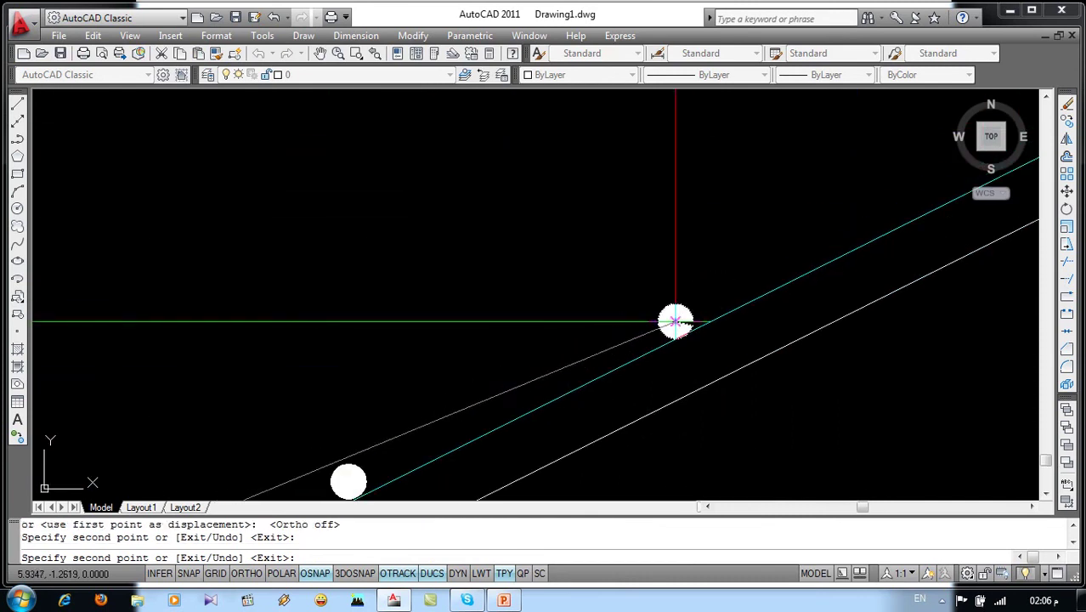
pyautogui.click(505, 404)
pyautogui.scroll(-2, 500, 329)
pyautogui.scroll(2, 667, 282)
pyautogui.click(667, 285)
pyautogui.moveTo(788, 206); pyautogui.dragTo(637, 281, button='middle')
pyautogui.click(714, 254)
pyautogui.moveTo(800, 170); pyautogui.dragTo(610, 309, button='middle')
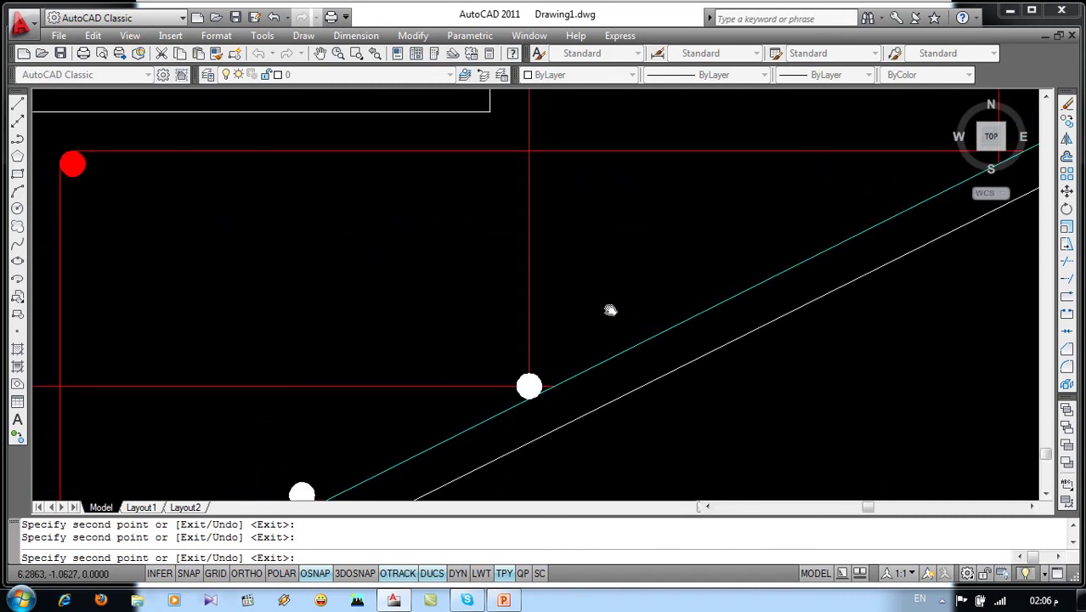
pyautogui.click(815, 241)
# - Add the last slab dots at a stair corner and near the top of the slope, then finish
pyautogui.scroll(-3, 790, 219)
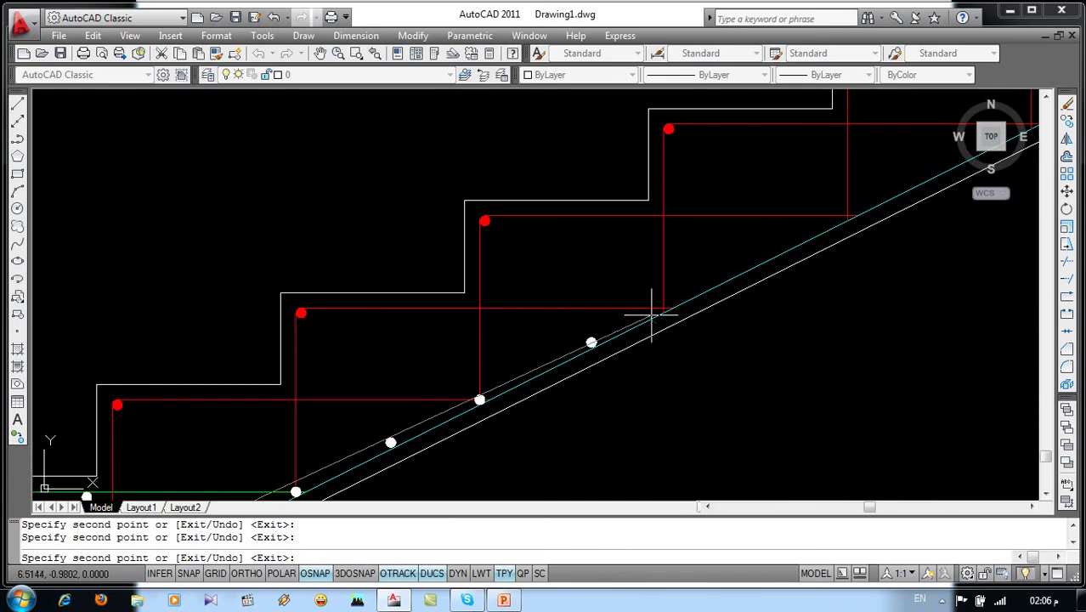
pyautogui.scroll(3, 732, 262)
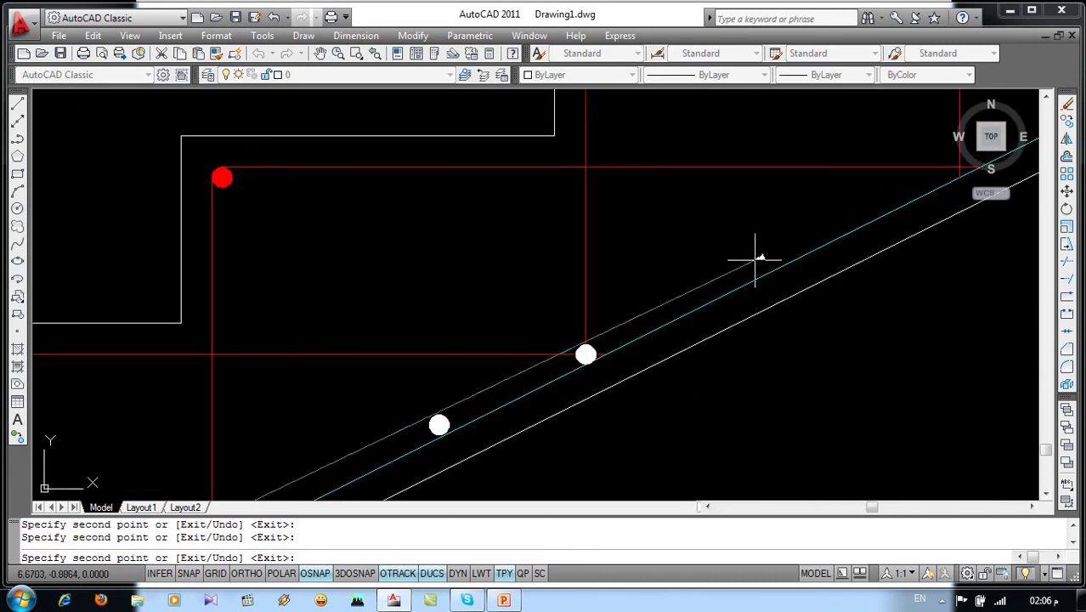
pyautogui.scroll(2, 775, 256)
pyautogui.scroll(2, 778, 255)
pyautogui.scroll(-4, 731, 263)
pyautogui.scroll(-4, 679, 274)
pyautogui.scroll(6, 692, 263)
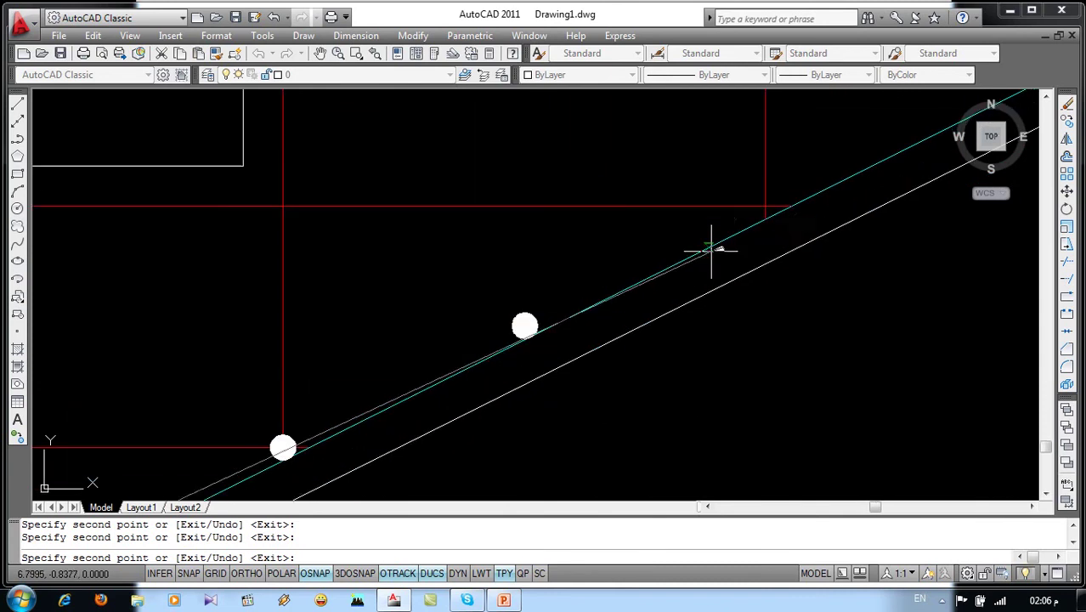
pyautogui.scroll(-4, 735, 210)
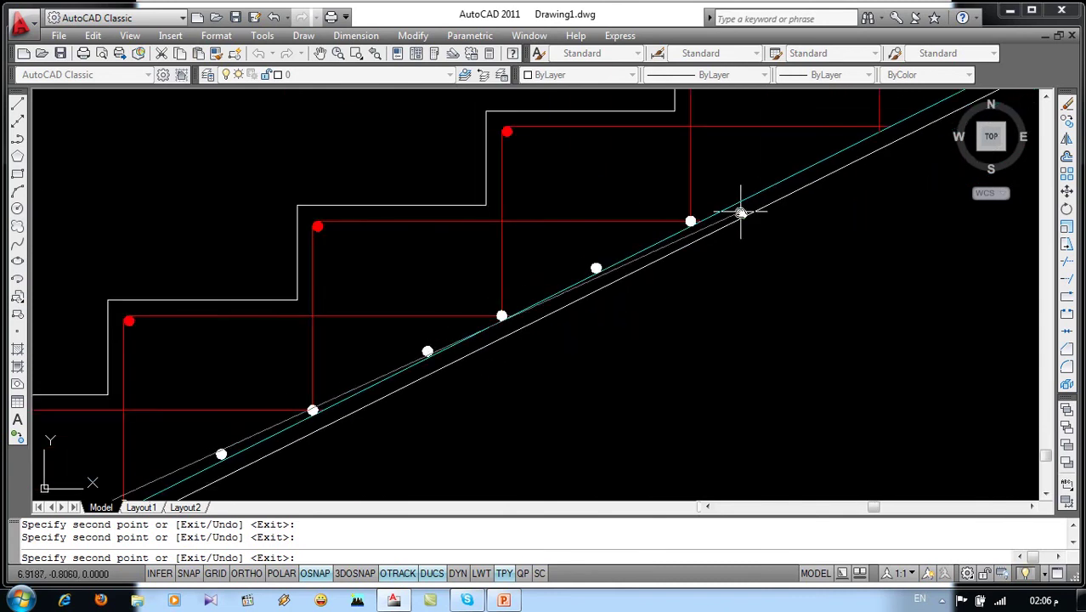
pyautogui.scroll(6, 586, 314)
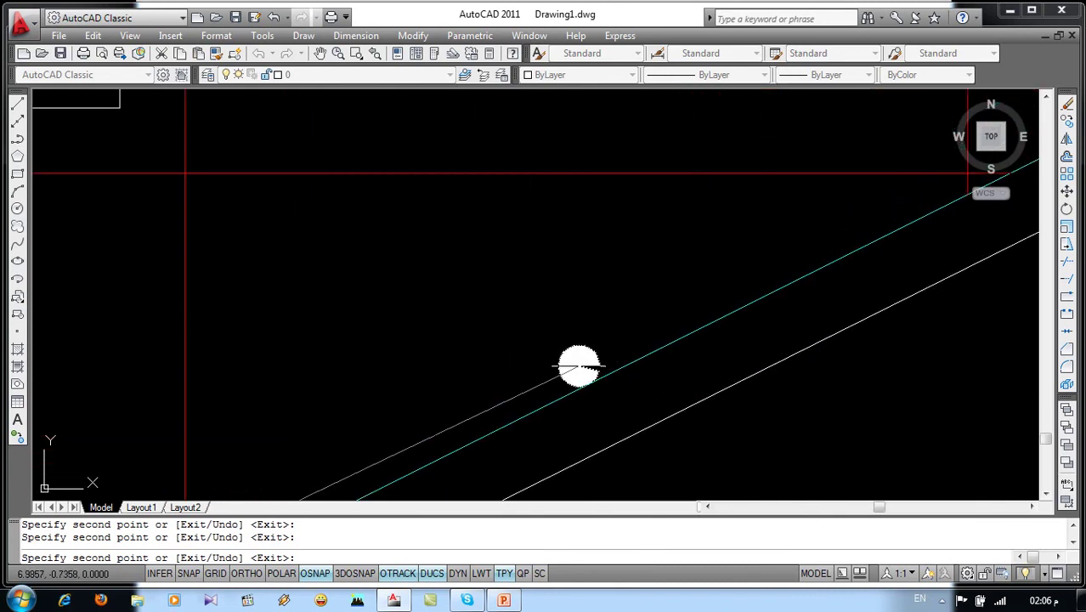
pyautogui.scroll(-3, 578, 361)
pyautogui.click(643, 324)
pyautogui.scroll(5, 727, 282)
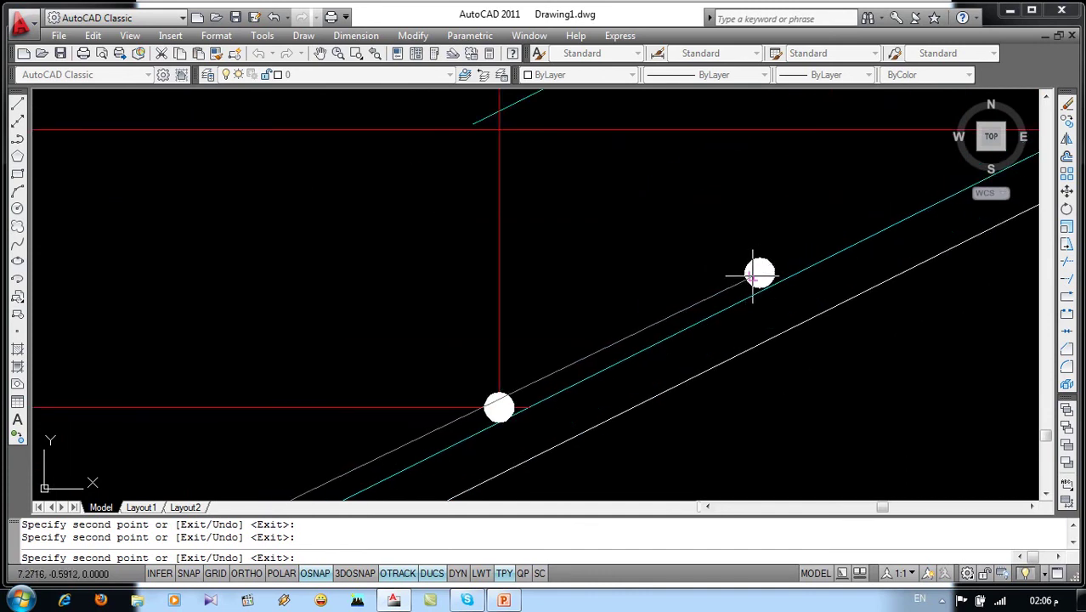
pyautogui.scroll(-4, 688, 268)
pyautogui.scroll(-4, 688, 268)
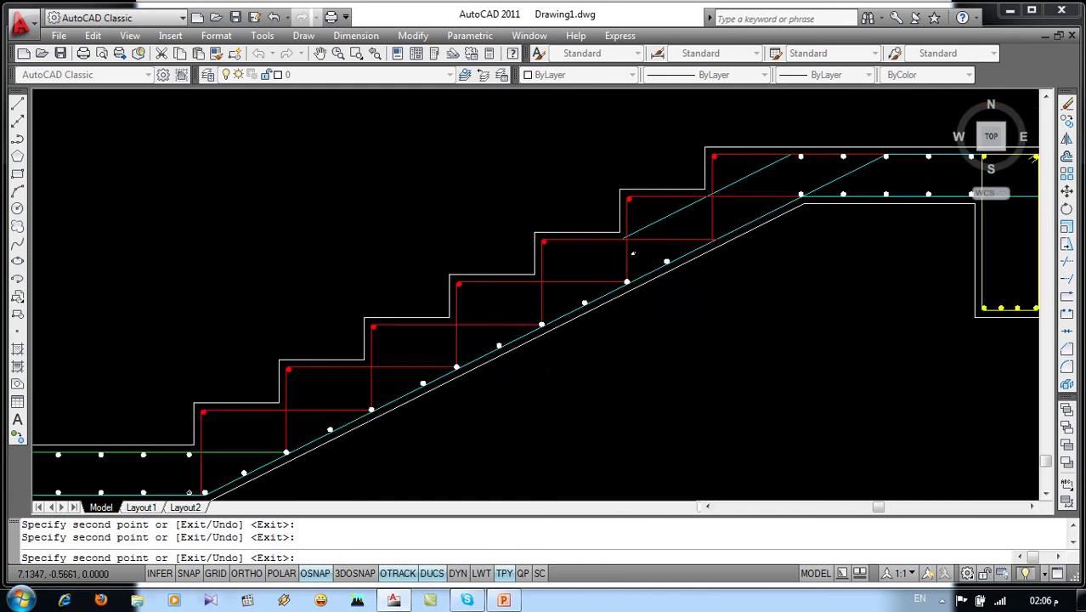
pyautogui.scroll(5, 582, 303)
pyautogui.click(566, 328)
pyautogui.scroll(3, 739, 235)
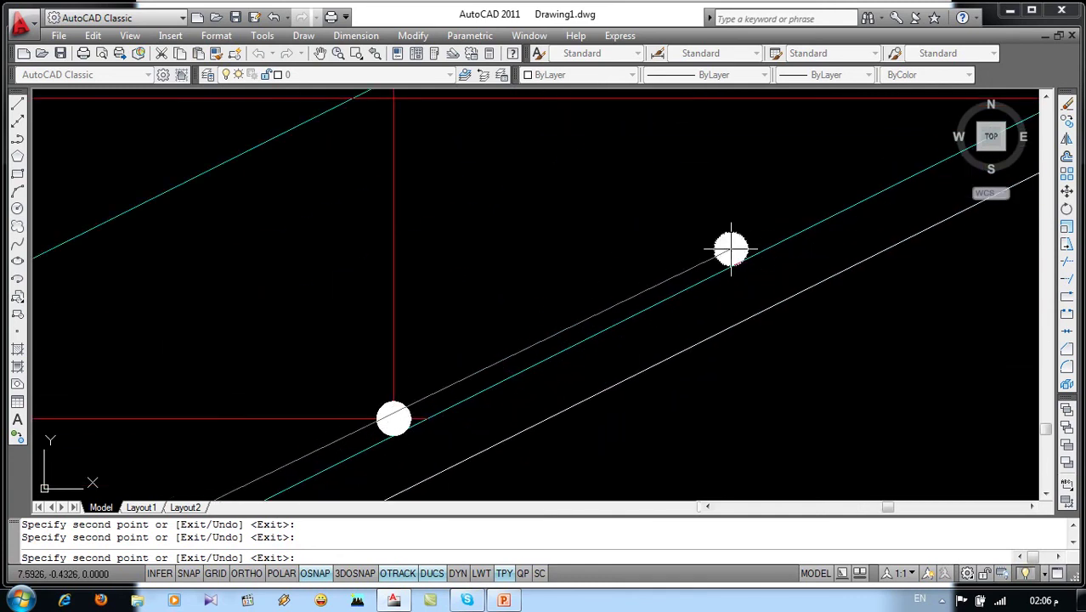
pyautogui.press('Escape')
pyautogui.scroll(-3, 714, 234)
pyautogui.scroll(-2, 688, 219)
pyautogui.scroll(-1, 684, 222)
pyautogui.moveTo(661, 291)
pyautogui.mouseDown(button='middle')
pyautogui.moveTo(710, 216)
pyautogui.moveTo(711, 249)
pyautogui.mouseUp(button='middle')
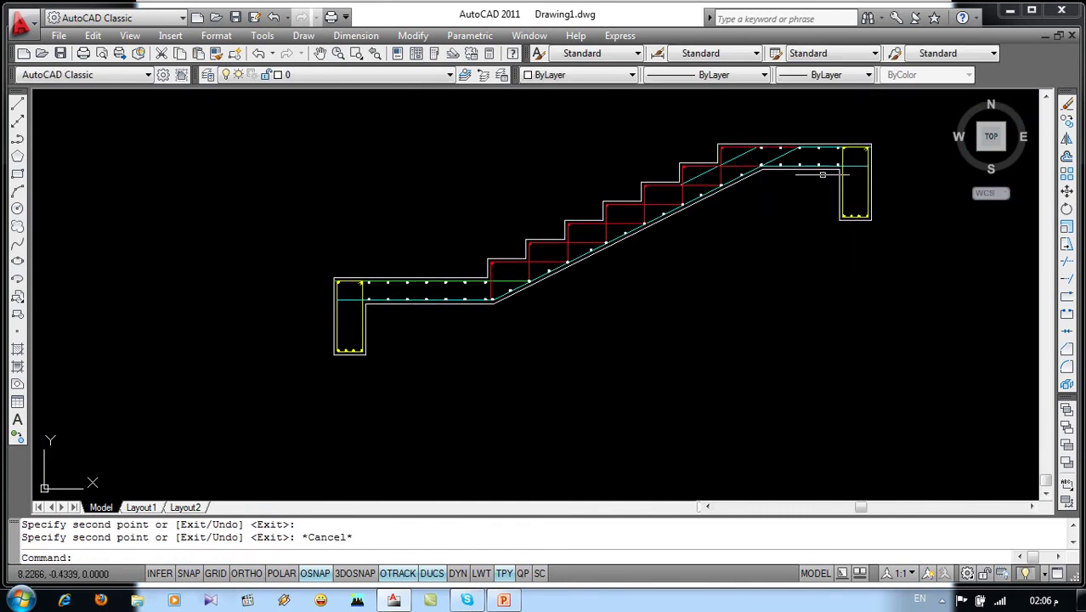
pyautogui.scroll(2, 508, 286)
# - Select the landing, sloping waist and top bars of the stair section for copying
pyautogui.moveTo(545, 278); pyautogui.dragTo(455, 358, button='middle')
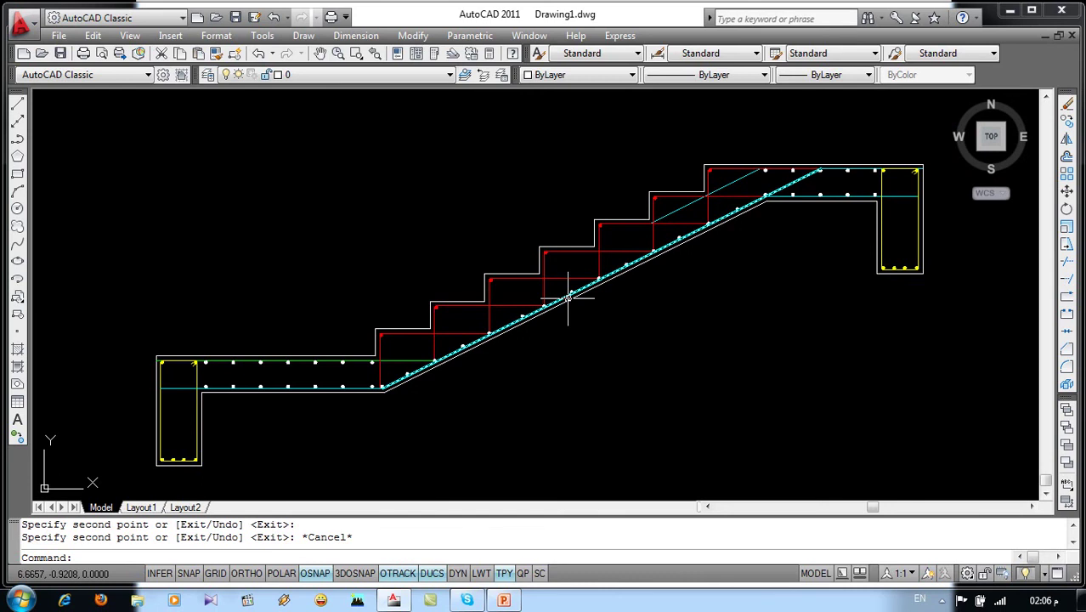
pyautogui.write('co')
pyautogui.press('Return')
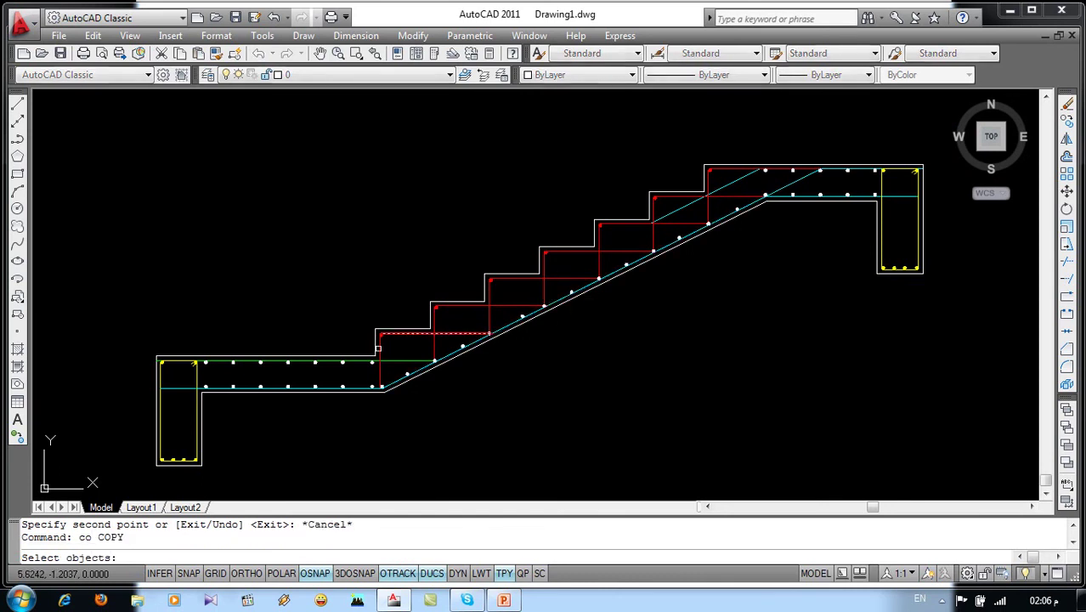
pyautogui.click(360, 387)
pyautogui.click(388, 361)
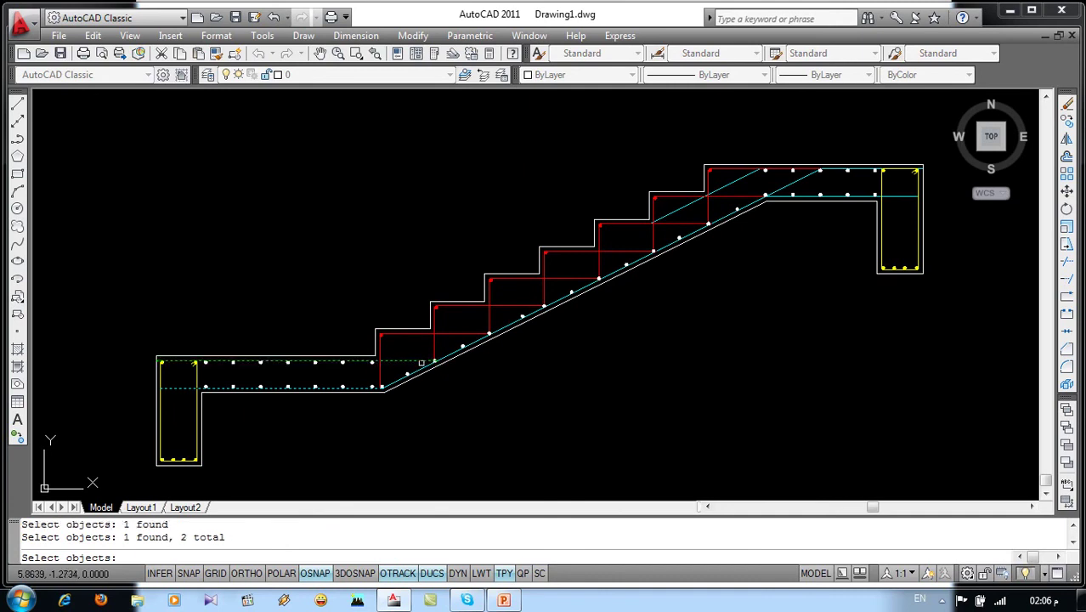
pyautogui.click(466, 343)
pyautogui.click(803, 195)
pyautogui.click(822, 171)
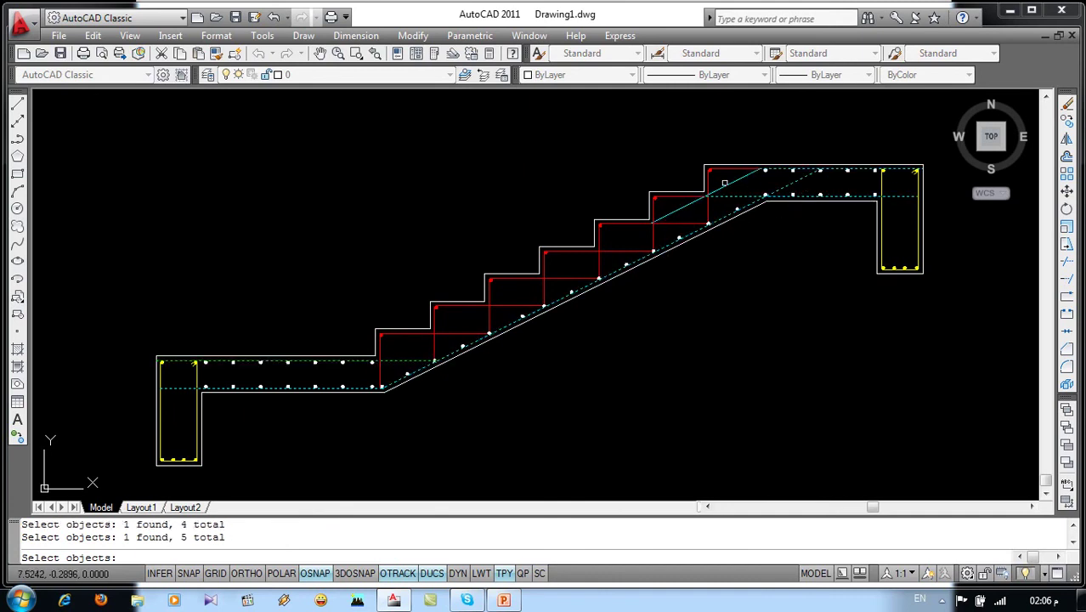
pyautogui.press('Return')
# - Place the bar copies straight below the stair with Ortho on and frame them
pyautogui.click(707, 196)
pyautogui.moveTo(686, 369); pyautogui.dragTo(698, 247, button='middle')
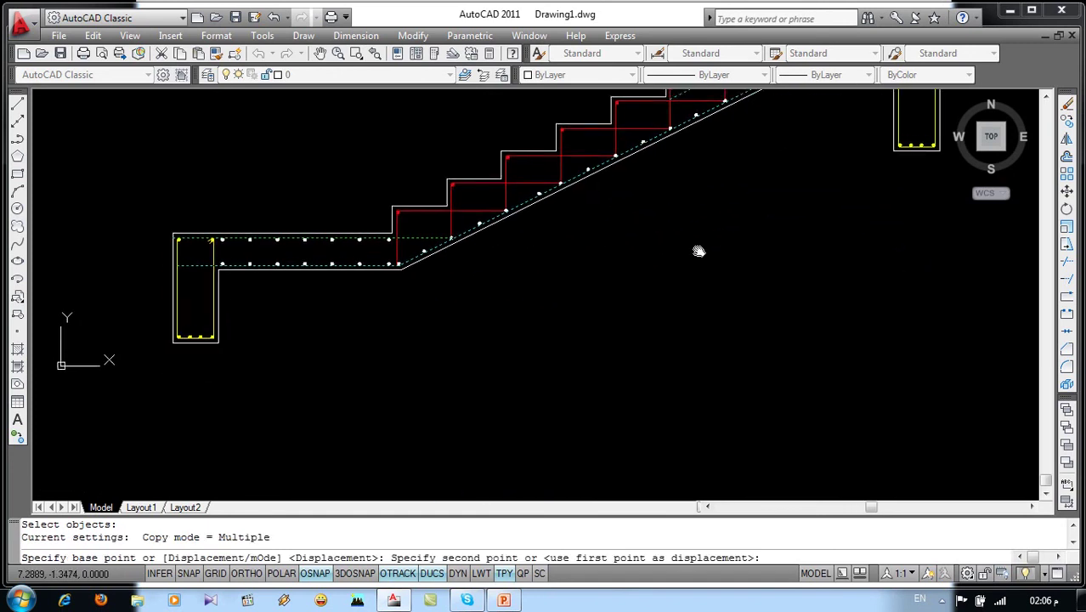
pyautogui.press('F8')
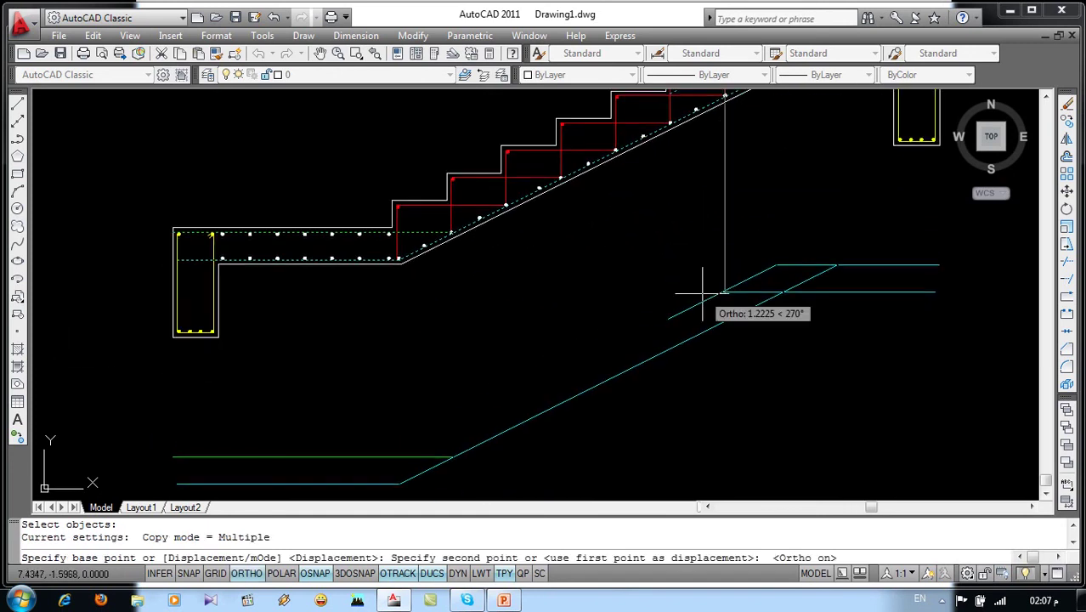
pyautogui.click(702, 293)
pyautogui.press('Return')
pyautogui.scroll(-2, 594, 287)
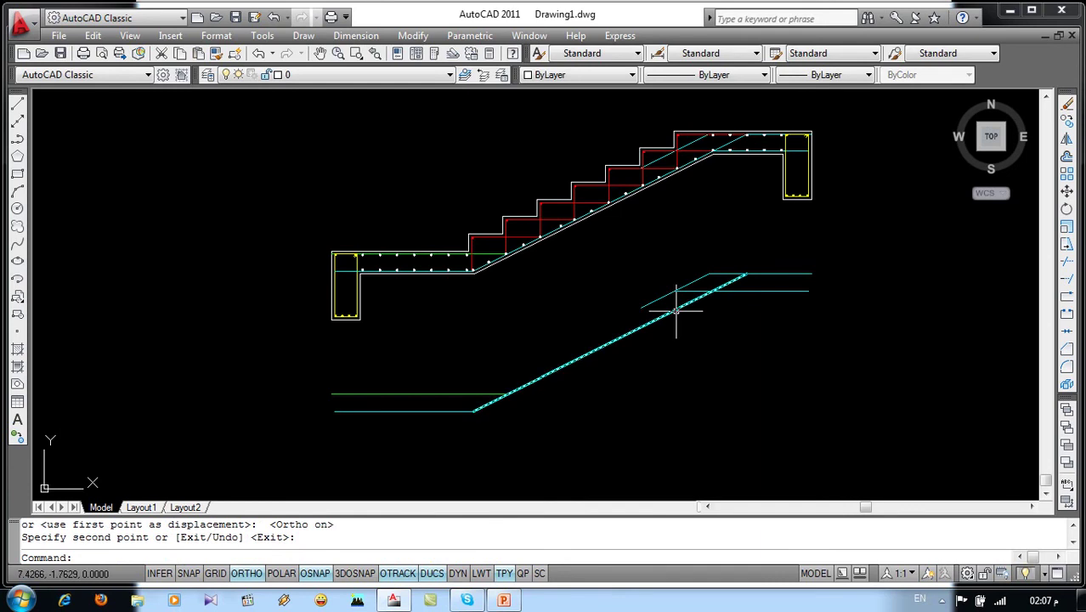
pyautogui.scroll(2, 671, 303)
pyautogui.moveTo(714, 337); pyautogui.dragTo(688, 322, button='middle')
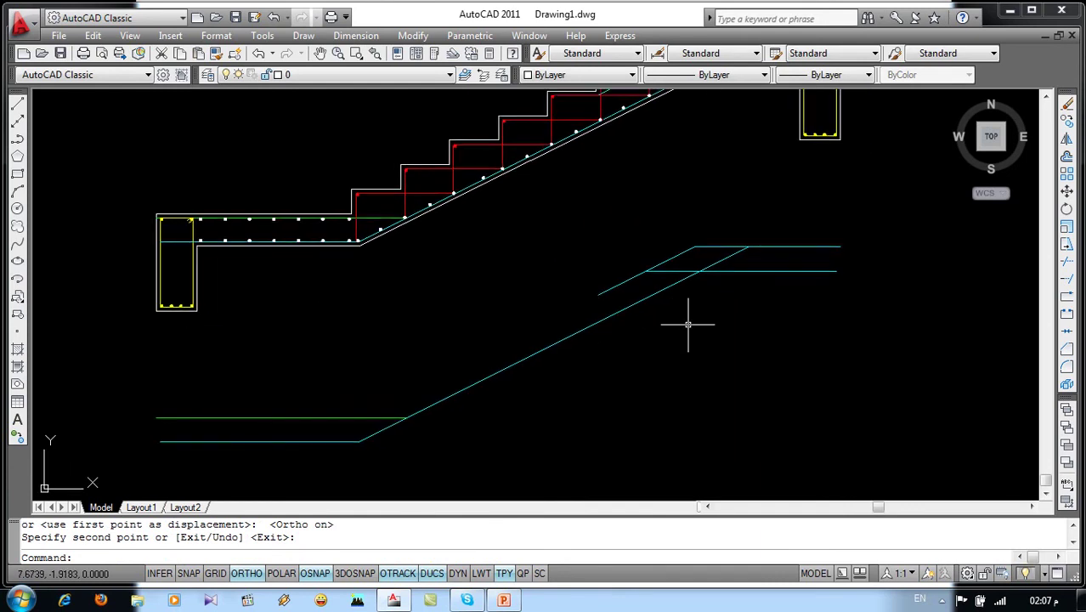
pyautogui.write('m')
pyautogui.press('Return')
# - Move the short horizontal cyan bar slightly to the right
pyautogui.click(758, 271)
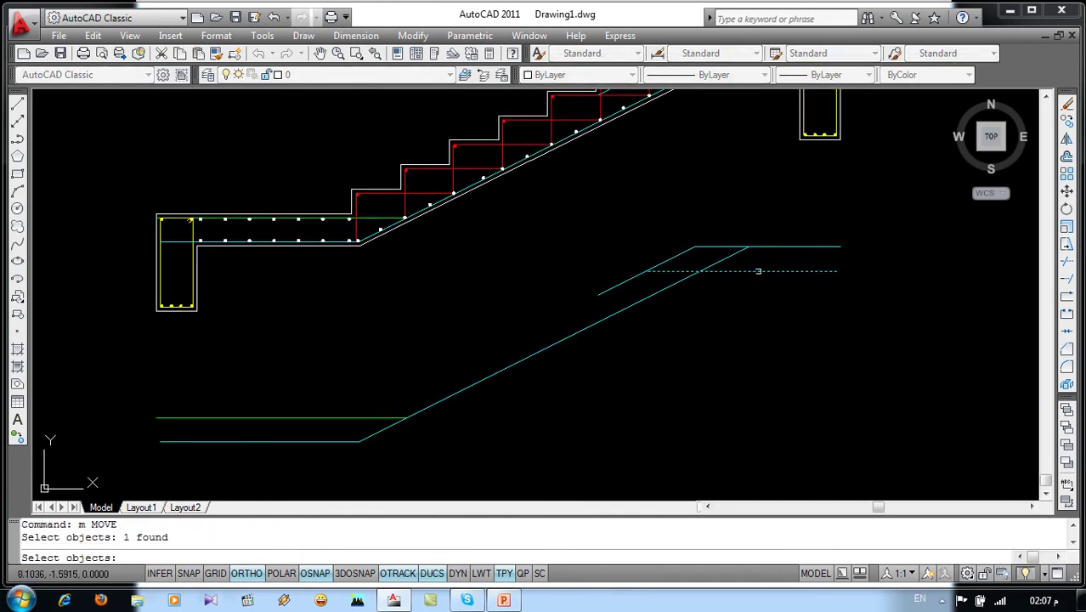
pyautogui.press('Return')
pyautogui.click(723, 308)
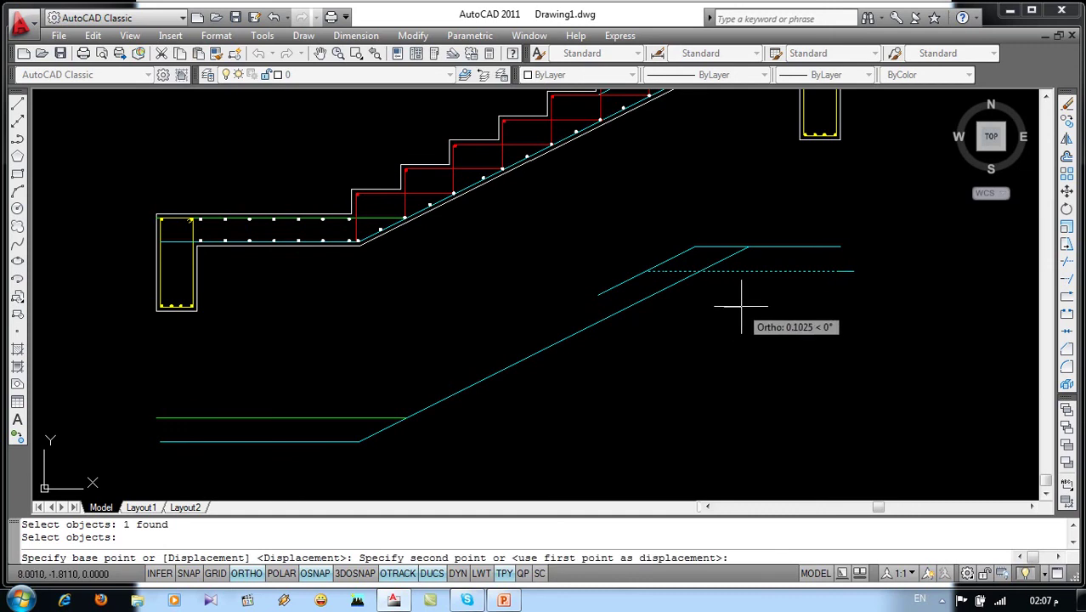
pyautogui.click(742, 307)
# - Draw a short slanted hook from the bar's left endpoint
pyautogui.write('l')
pyautogui.press('Return')
pyautogui.scroll(5, 677, 276)
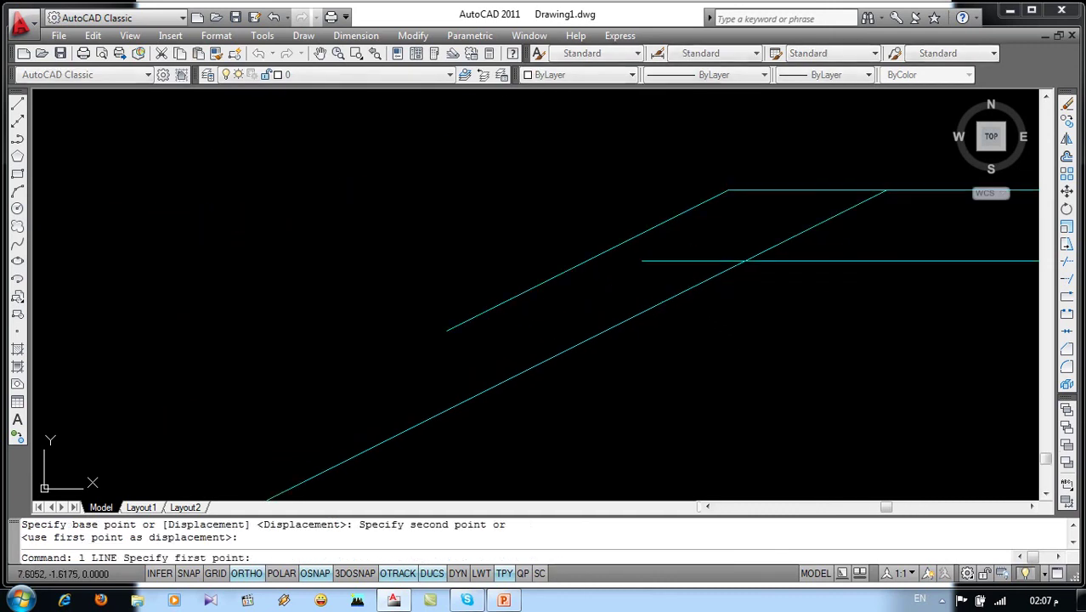
pyautogui.click(642, 261)
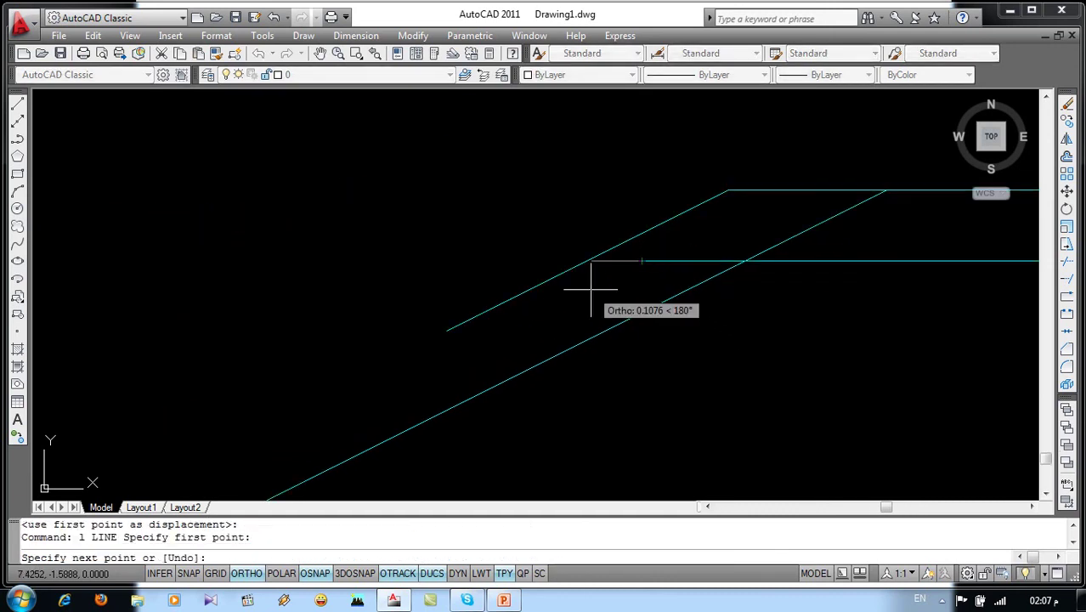
pyautogui.press('F8')
pyautogui.click(549, 311)
pyautogui.press('Return')
pyautogui.scroll(-3, 739, 285)
pyautogui.moveTo(746, 276); pyautogui.dragTo(746, 240, button='middle')
pyautogui.scroll(3, 804, 213)
# - Add a hook at the top bar's right end: a vertical drop plus angled tip
pyautogui.write('l')
pyautogui.press('Return')
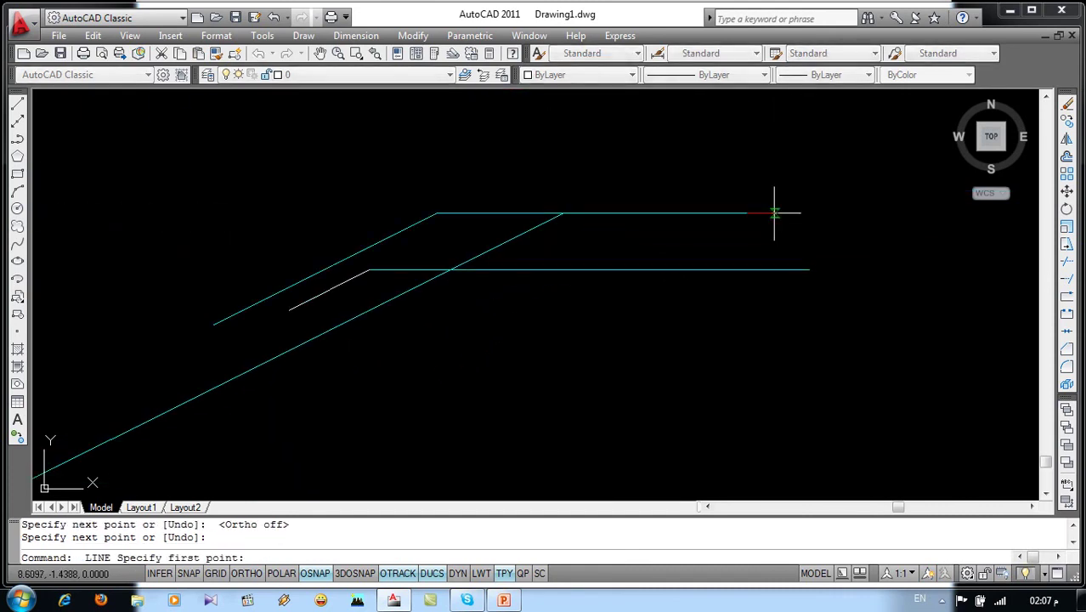
pyautogui.click(773, 213)
pyautogui.press('F8')
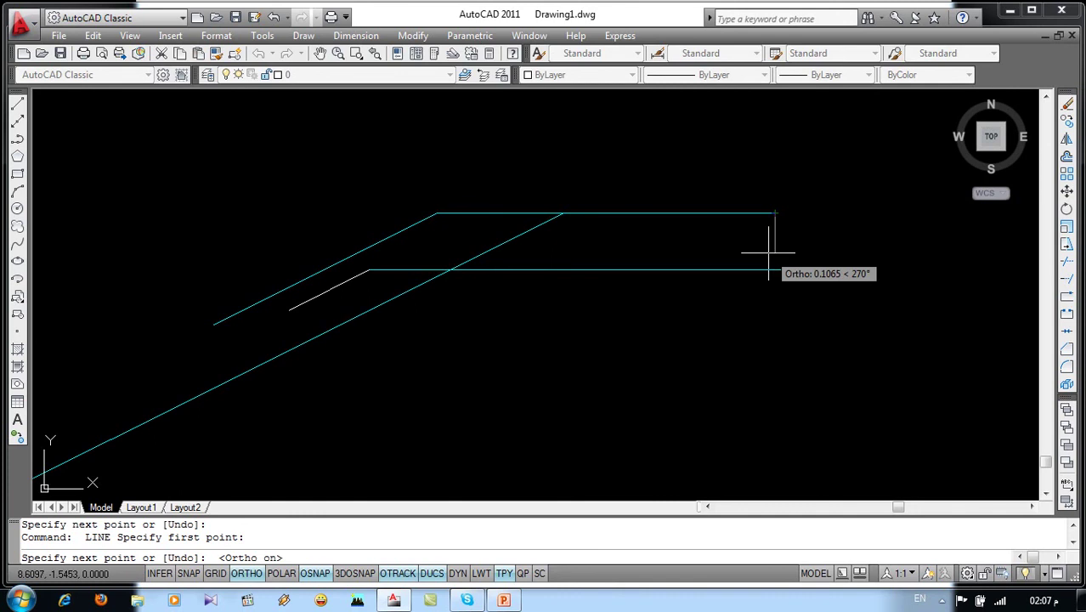
pyautogui.click(768, 253)
pyautogui.scroll(3, 767, 255)
pyautogui.press('F8')
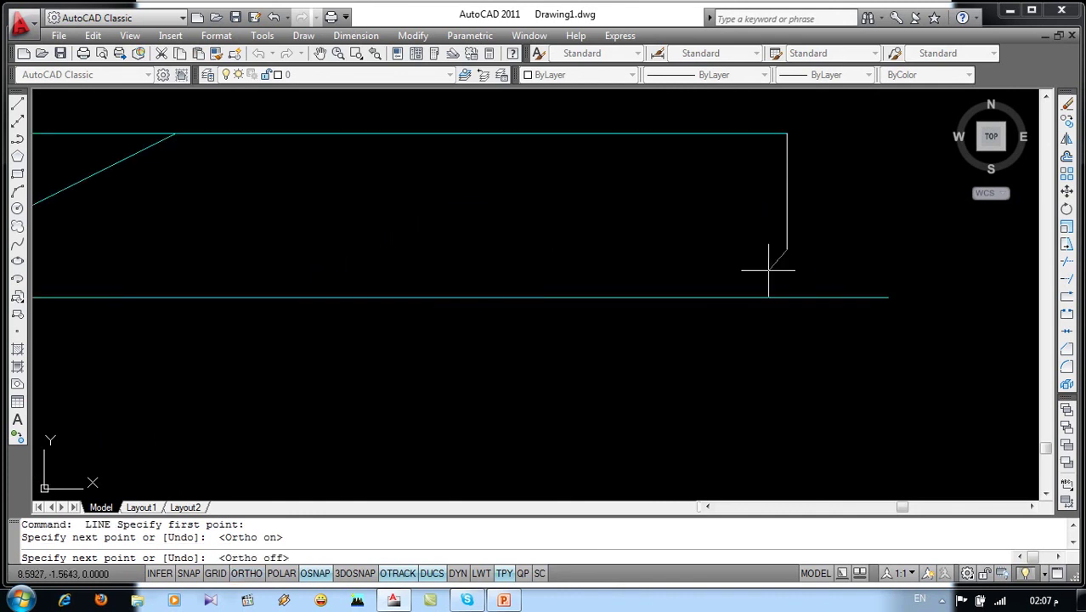
pyautogui.click(765, 272)
pyautogui.press('Escape')
pyautogui.scroll(-2, 769, 284)
# - Draw a second angled hook at the lower bar's end
pyautogui.press('Return')
pyautogui.click(830, 297)
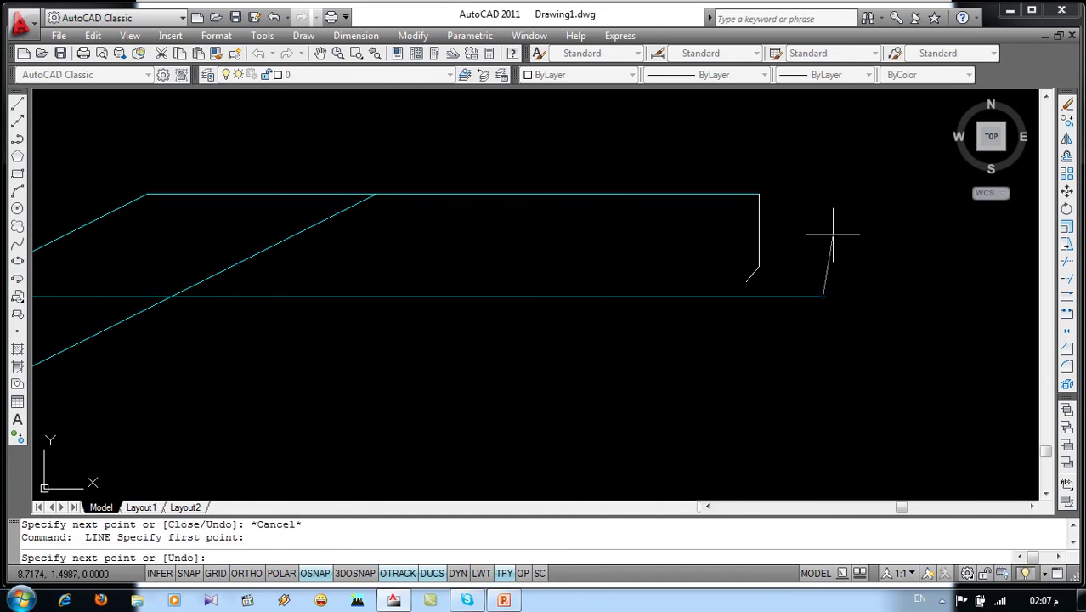
pyautogui.press('F8')
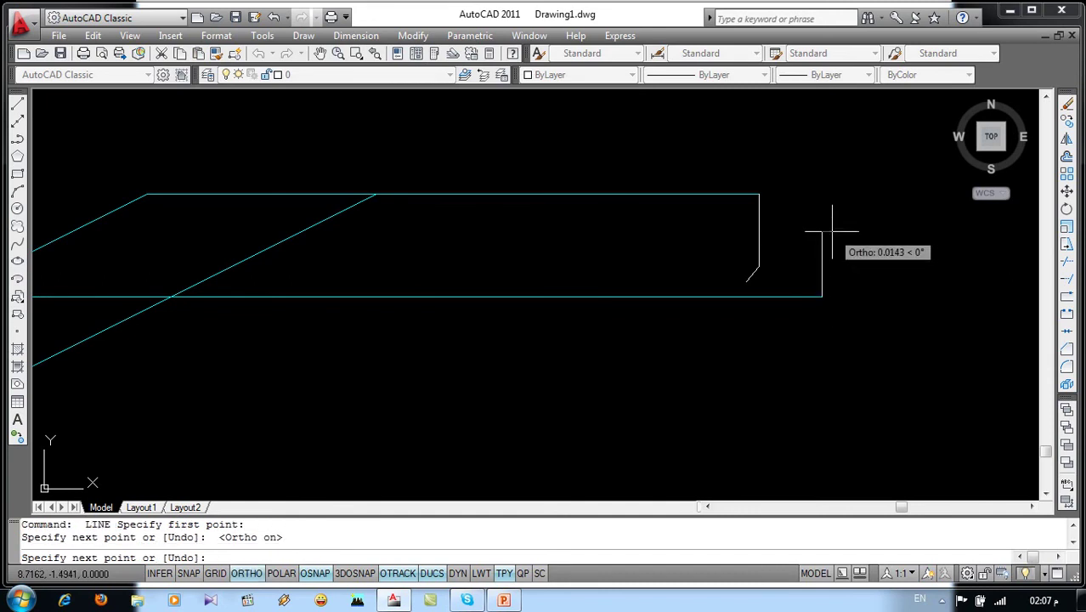
pyautogui.press('F8')
pyautogui.scroll(4, 823, 225)
pyautogui.click(780, 210)
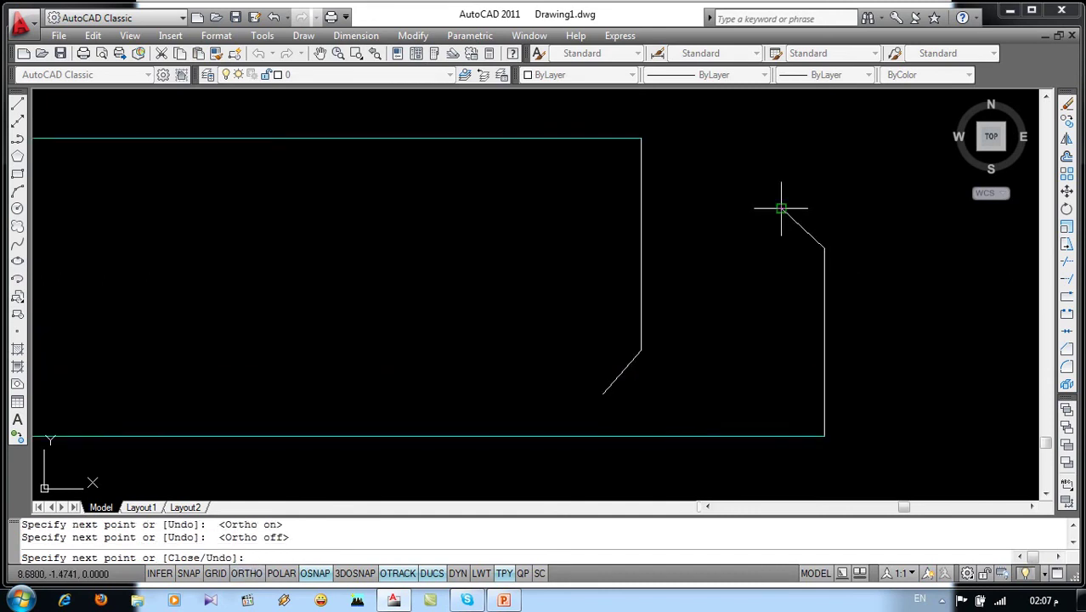
pyautogui.press('Escape')
pyautogui.scroll(-5, 775, 236)
pyautogui.moveTo(628, 311); pyautogui.dragTo(737, 266, button='middle')
pyautogui.scroll(5, 636, 204)
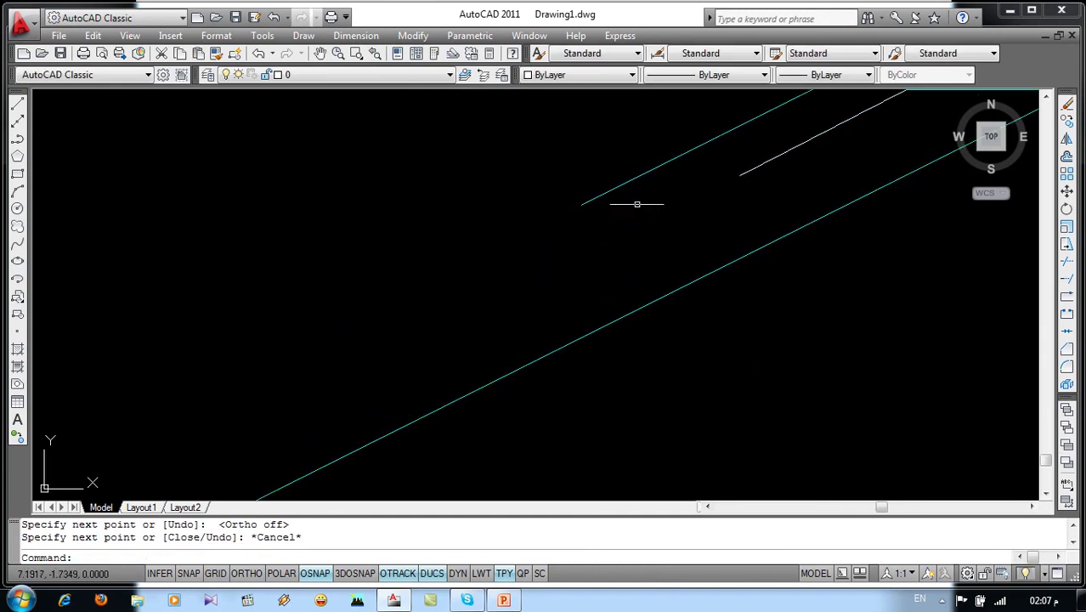
pyautogui.write('l')
# - Draw bent ends down and left at the cyan and white bars' left ends
pyautogui.press('Return')
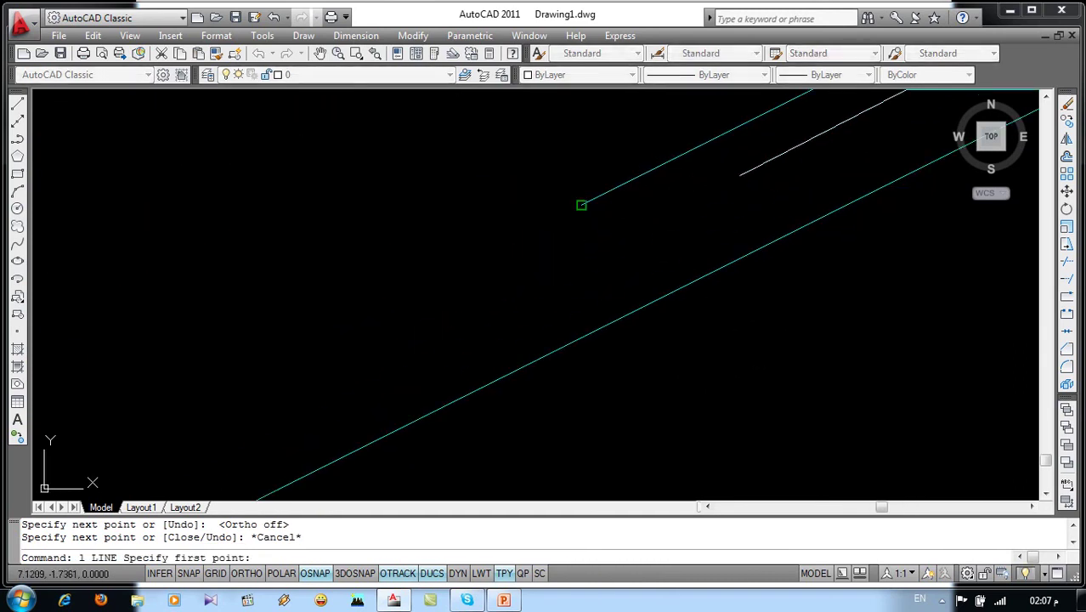
pyautogui.click(581, 204)
pyautogui.click(565, 251)
pyautogui.press('Return')
pyautogui.press('Return')
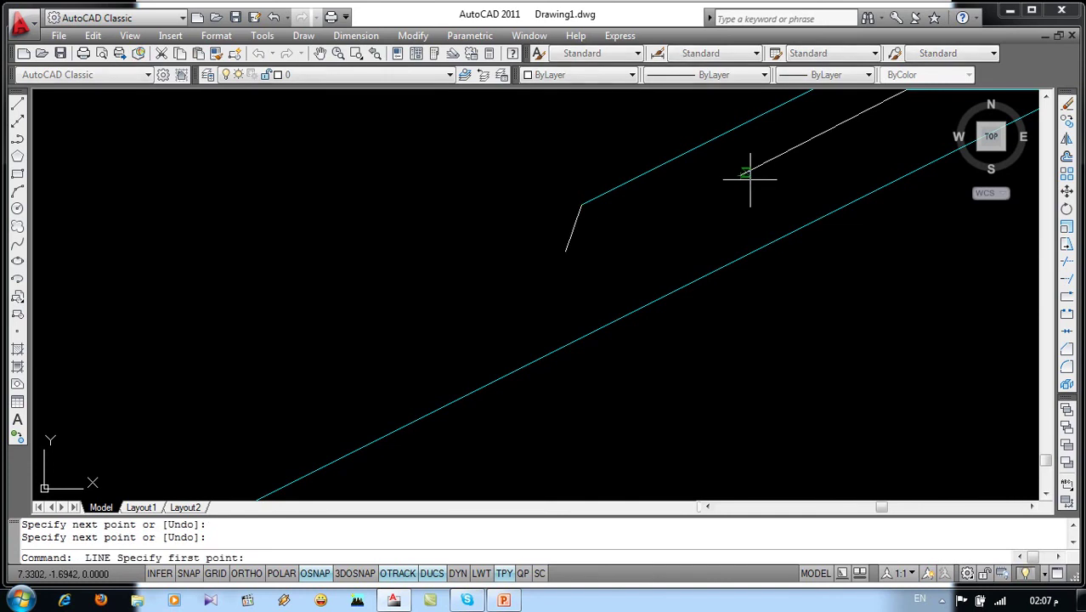
pyautogui.click(739, 175)
pyautogui.click(727, 215)
# - Move the green lower landing bar up and right to its new position
pyautogui.press('Return')
pyautogui.scroll(-5, 755, 186)
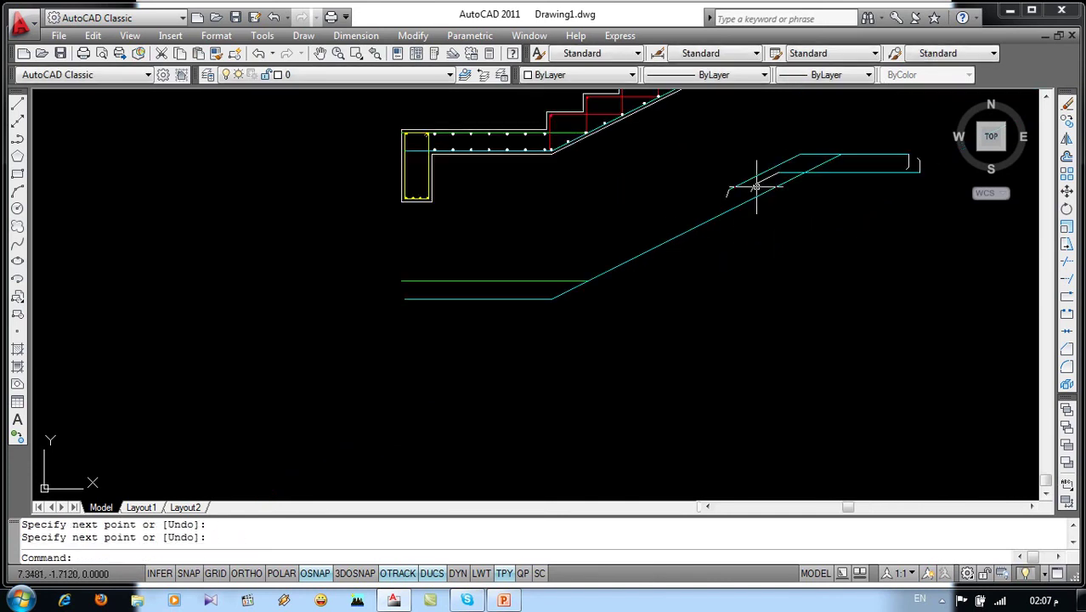
pyautogui.write('m')
pyautogui.press('Return')
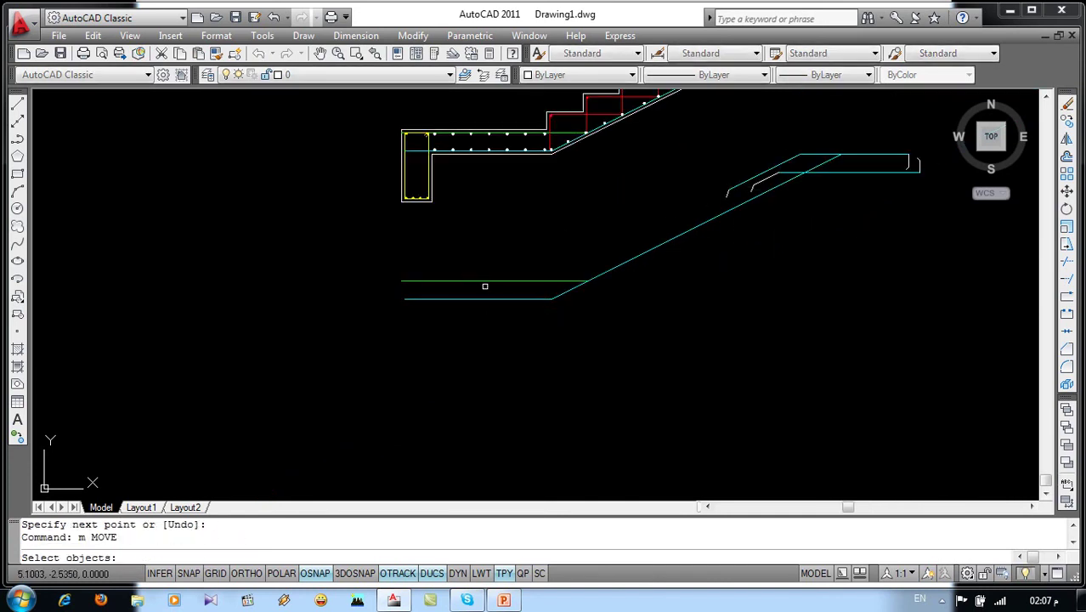
pyautogui.click(494, 280)
pyautogui.press('Return')
pyautogui.click(519, 255)
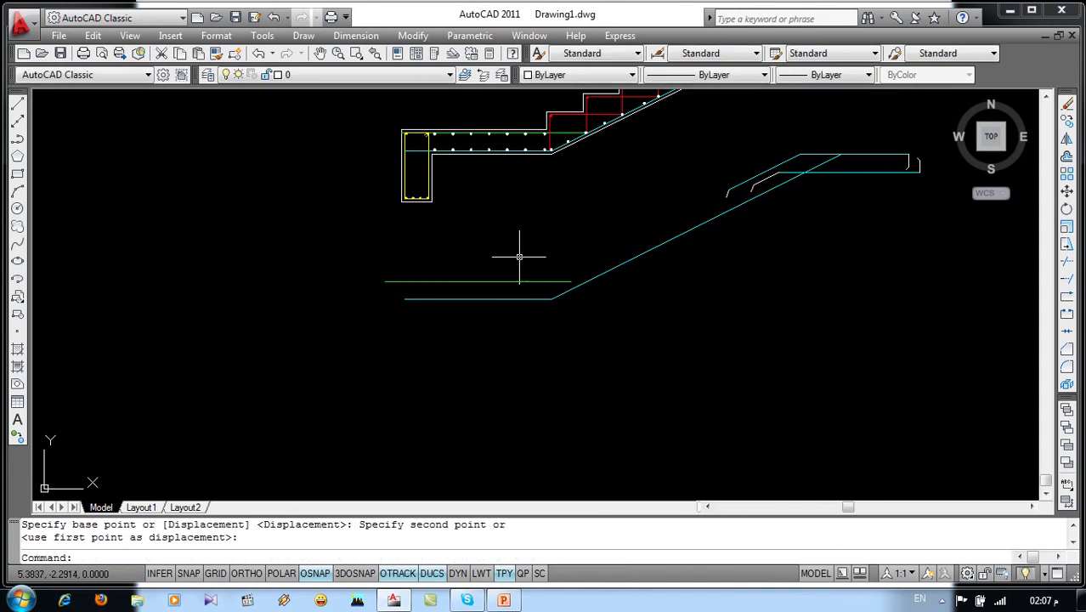
pyautogui.write('1')
# - Draw an upward bend with a short top leg at the green bar's end
pyautogui.press('Return')
pyautogui.scroll(3, 579, 277)
pyautogui.click(567, 280)
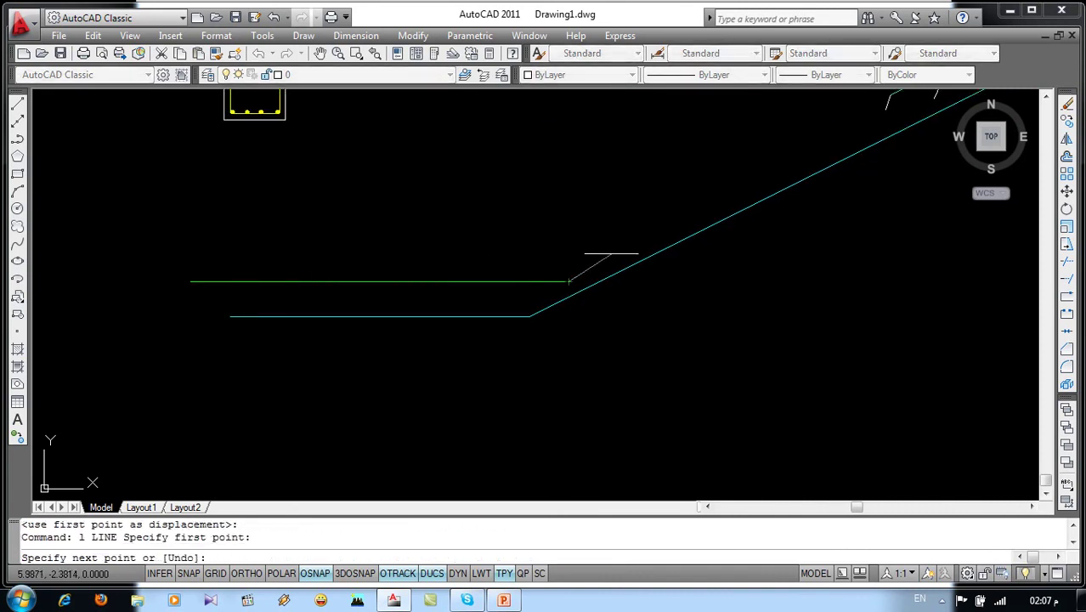
pyautogui.click(653, 236)
pyautogui.scroll(3, 653, 236)
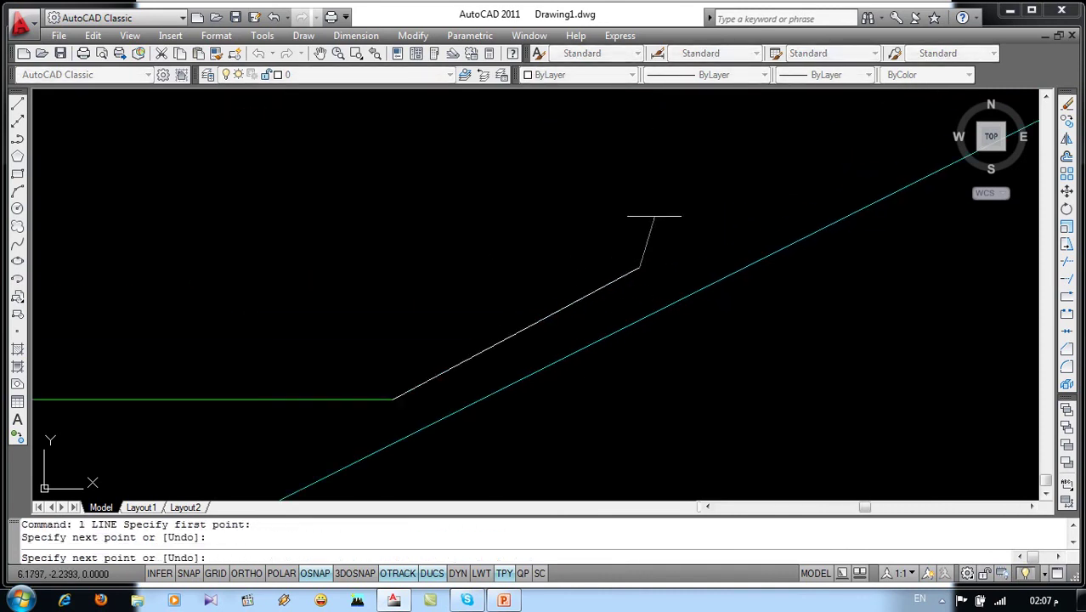
pyautogui.click(654, 207)
pyautogui.press('Return')
pyautogui.scroll(-6, 667, 207)
# - Add a hook at the green bar's left end: vertical drop and angled tip
pyautogui.press('Return')
pyautogui.scroll(3, 481, 246)
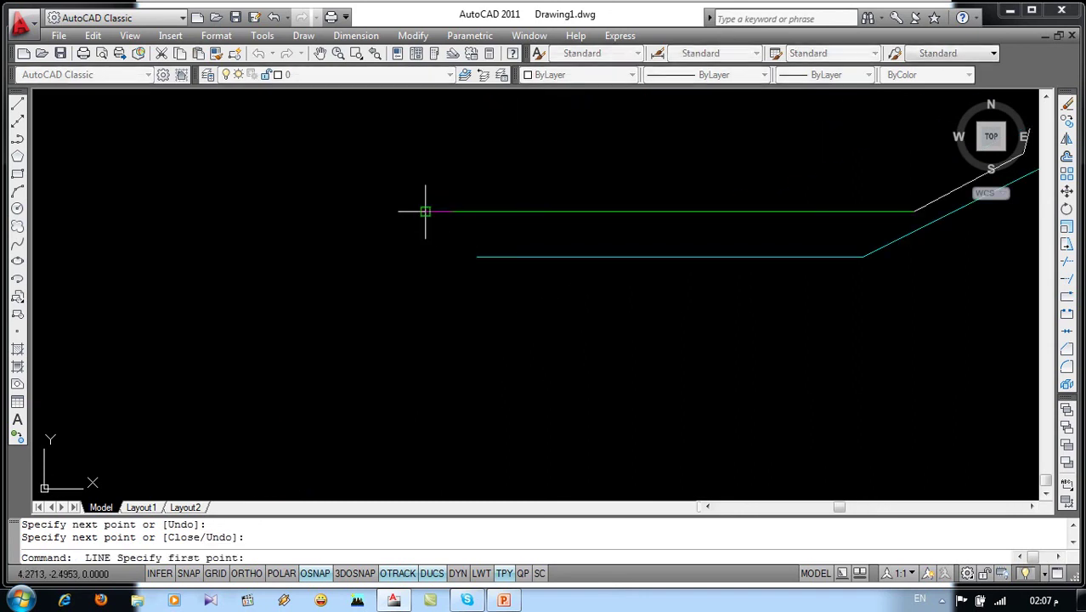
pyautogui.click(424, 210)
pyautogui.press('F8')
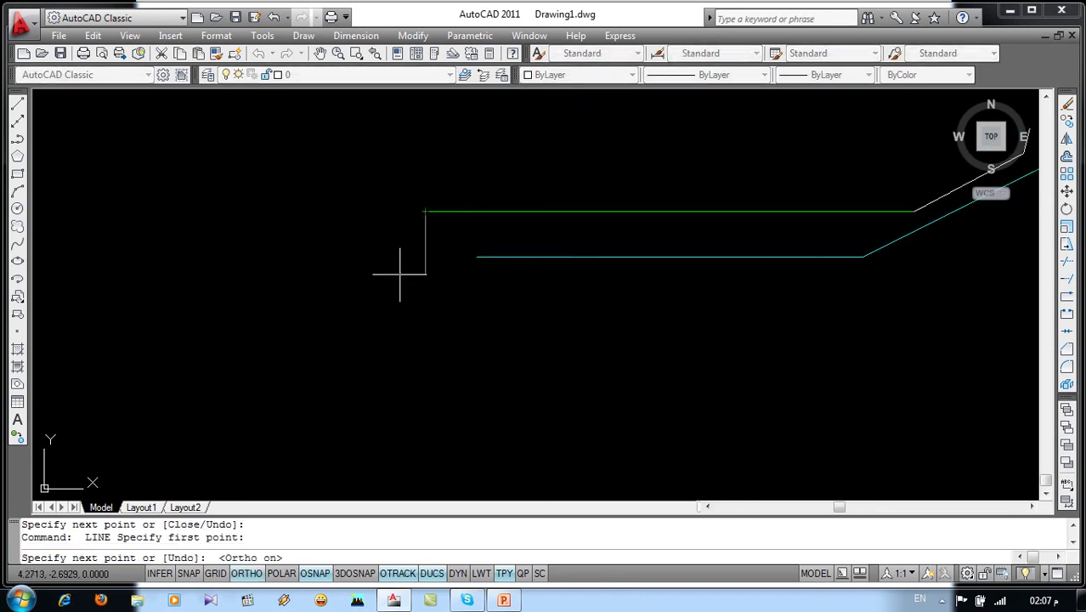
pyautogui.click(423, 274)
pyautogui.press('F8')
pyautogui.click(440, 289)
pyautogui.press('F8')
pyautogui.press('Escape')
pyautogui.press('Escape')
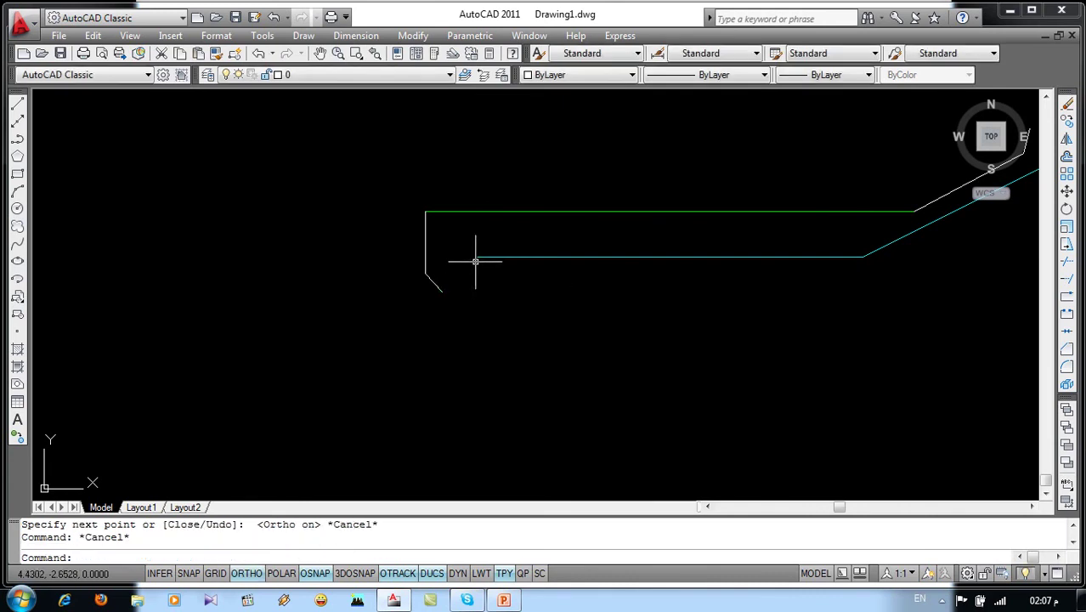
# - Add a hook at the cyan bar's left end: short upward leg and angled tip
pyautogui.press('Return')
pyautogui.click(475, 256)
pyautogui.click(476, 224)
pyautogui.scroll(5, 481, 222)
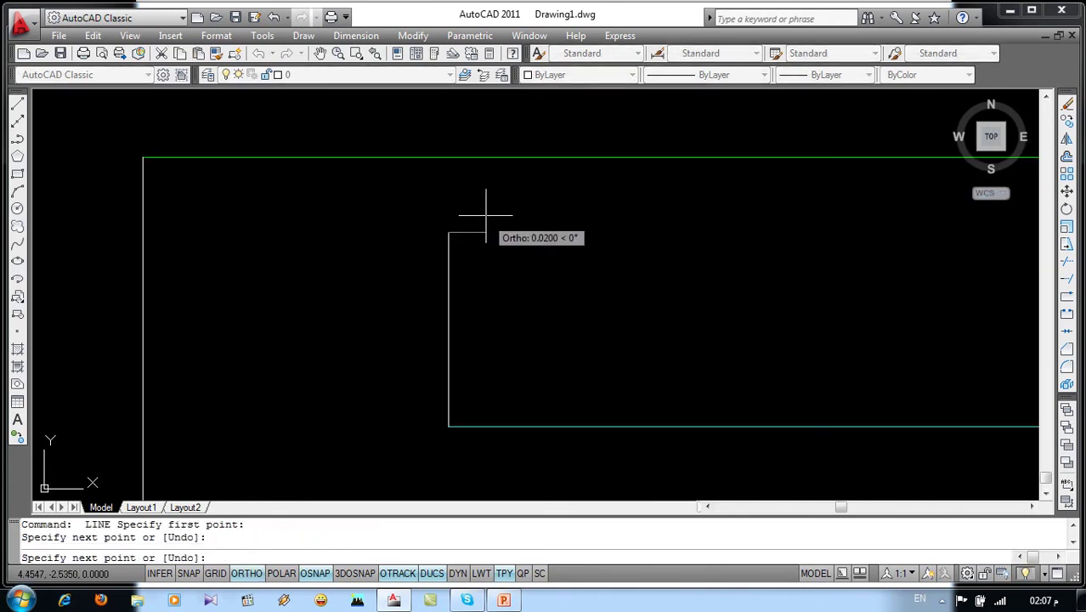
pyautogui.press('F8')
pyautogui.click(497, 191)
pyautogui.press('Escape')
pyautogui.scroll(-3, 497, 191)
pyautogui.scroll(-2, 448, 236)
pyautogui.scroll(-1, 613, 236)
pyautogui.scroll(2, 601, 321)
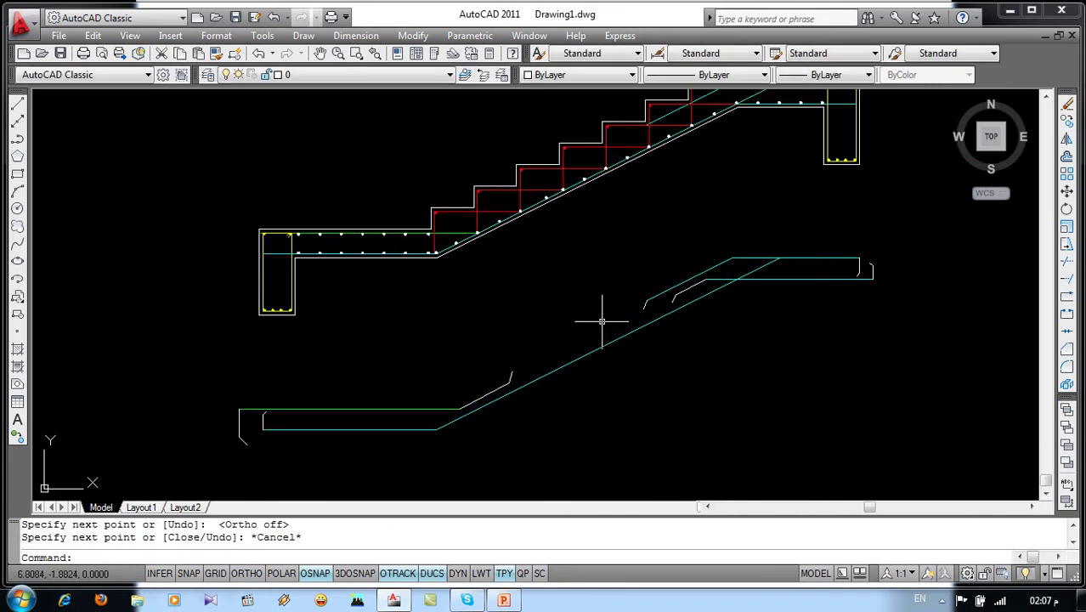
pyautogui.scroll(-2, 594, 314)
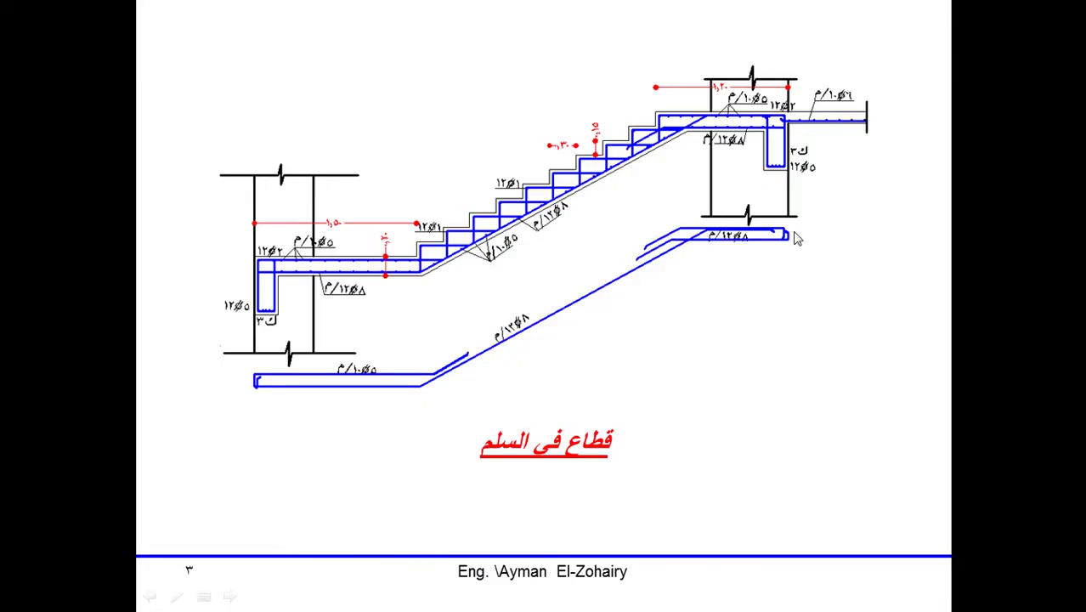
# - Click past the final stair-section slide to close the slide show
pyautogui.click(801, 310)
pyautogui.click(801, 310)
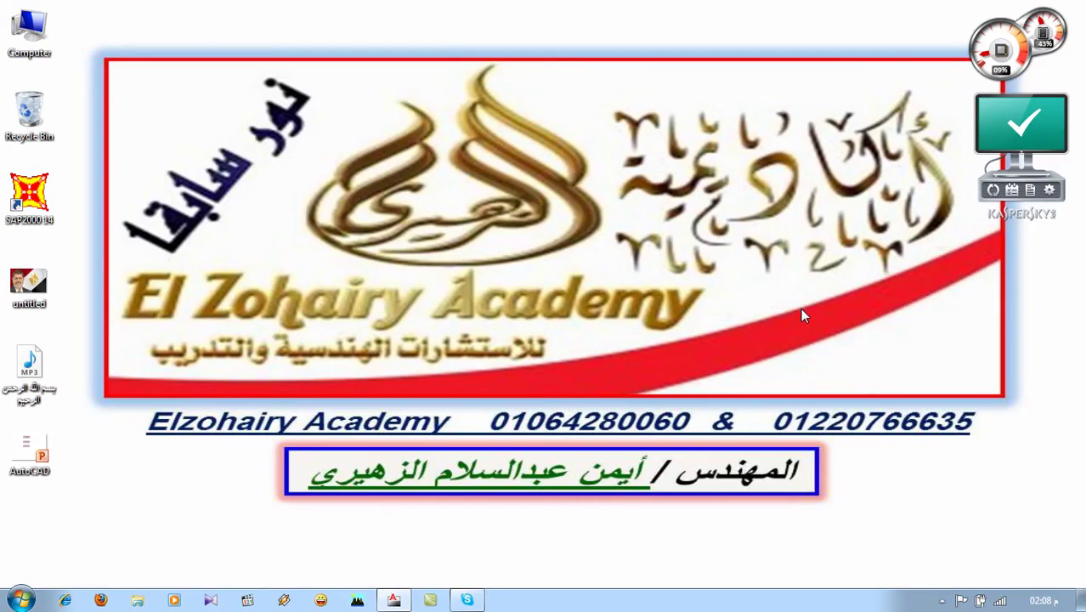